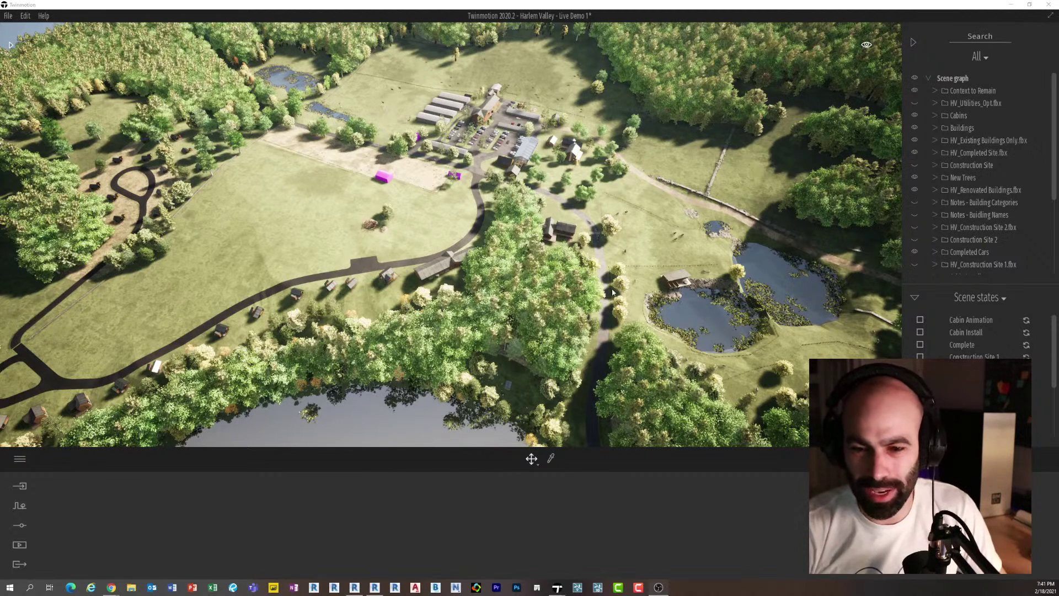
Examine the ponds, the waterside pavilion and the fenced pasture with its horses and cows.
shift+middle_drag(590, 270, 553, 268)
mouse_move(578, 220)
middle_down()
mouse_move(439, 203)
mouse_move(567, 212)
middle_up()
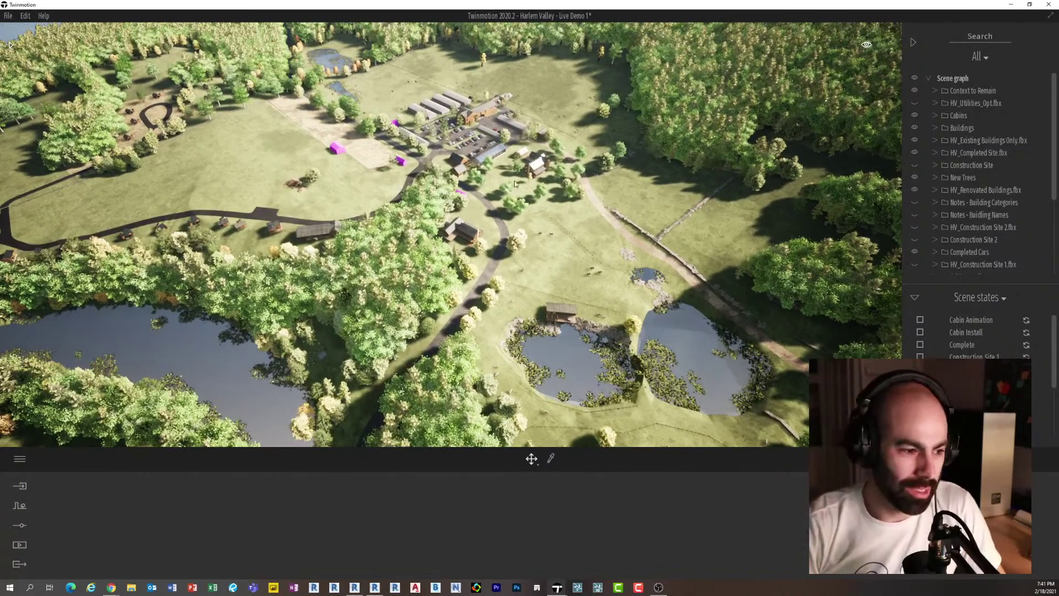
scroll(494, 175, up, 3)
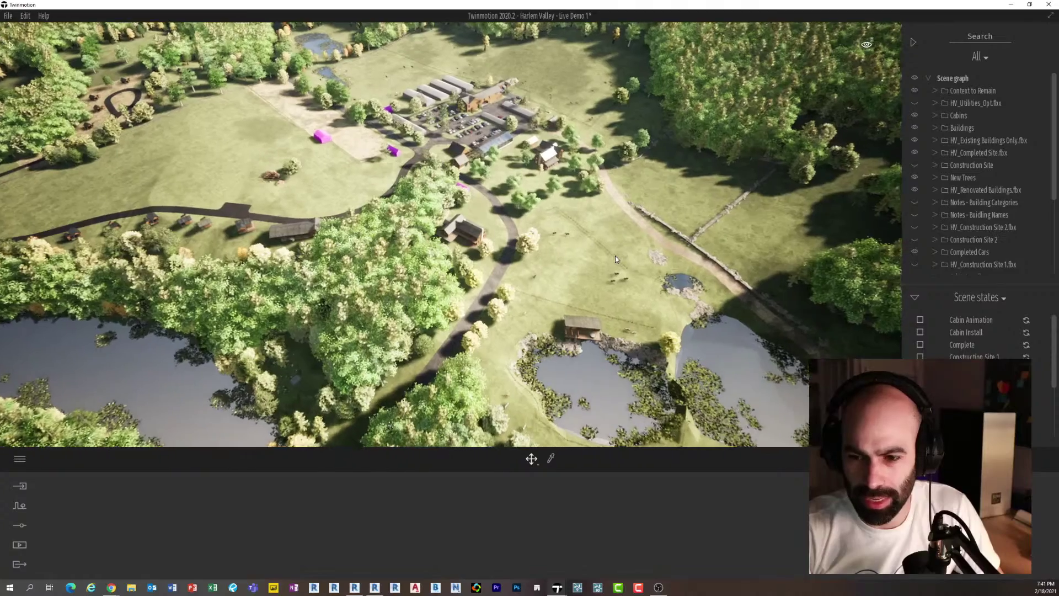
scroll(618, 258, up, 2)
scroll(673, 286, up, 1)
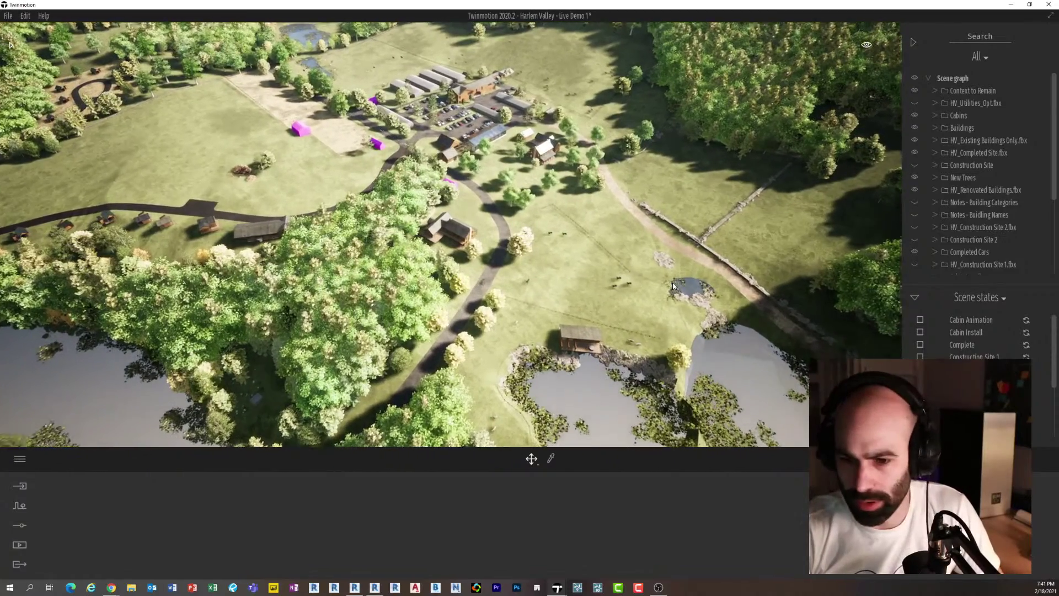
scroll(690, 288, up, 2)
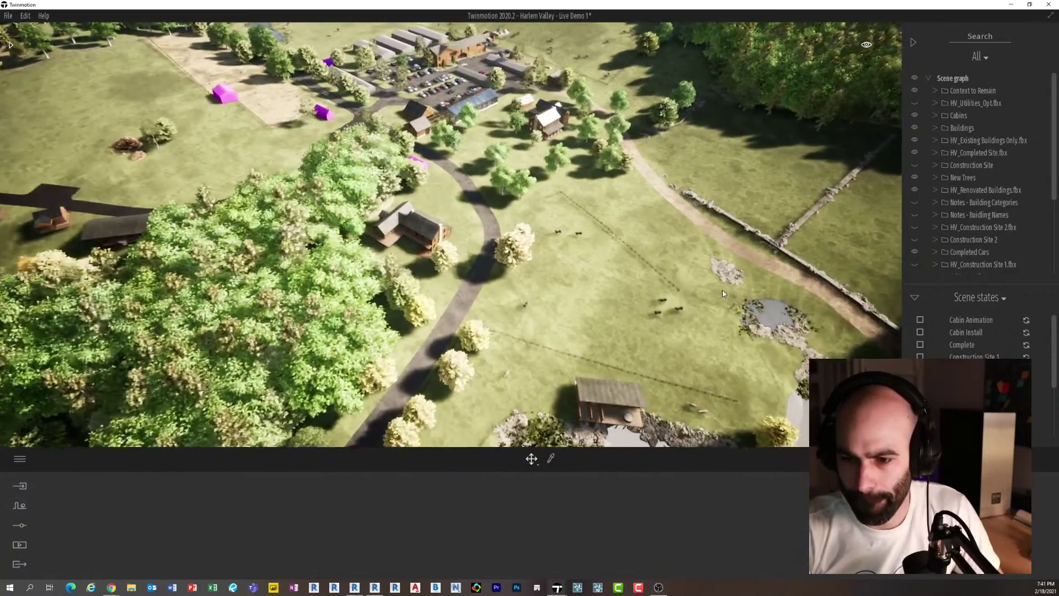
scroll(728, 293, up, 3)
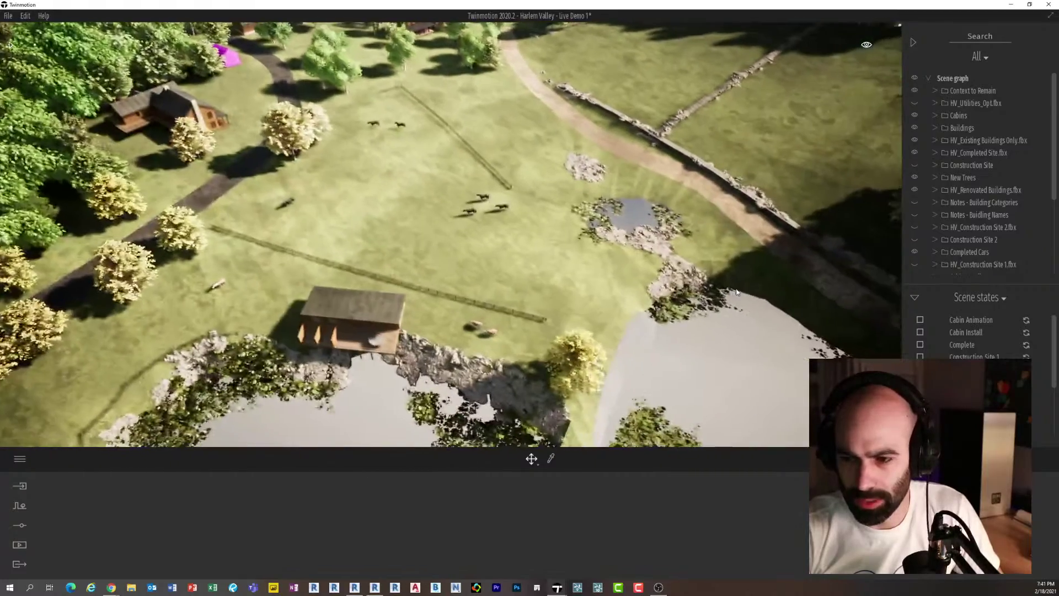
right_drag(737, 292, 710, 273)
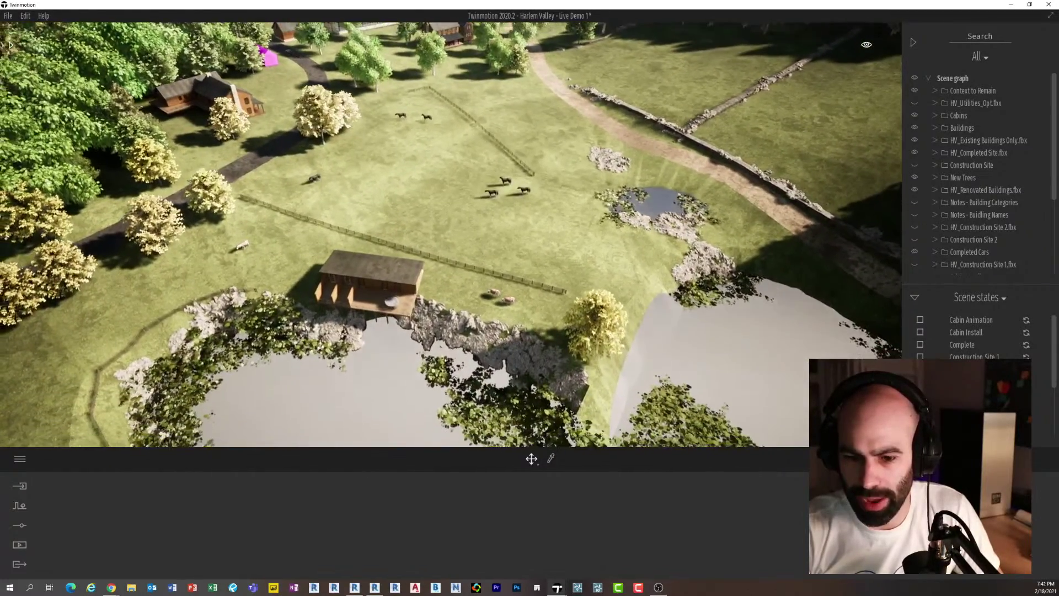
shift+middle_drag(692, 301, 634, 267)
right_drag(634, 267, 662, 240)
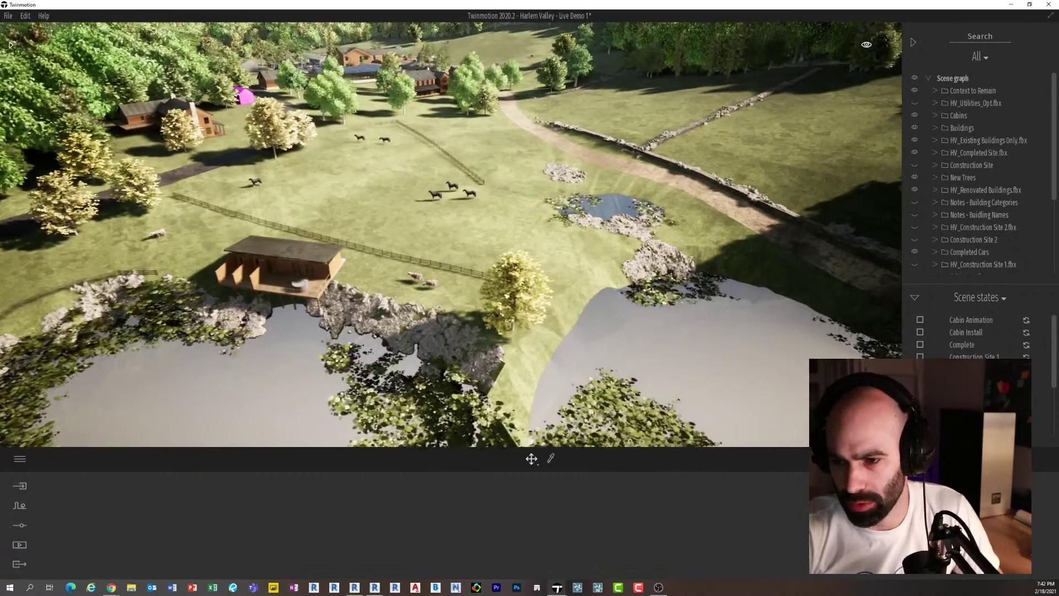
middle_drag(534, 302, 568, 315)
right_drag(568, 314, 546, 304)
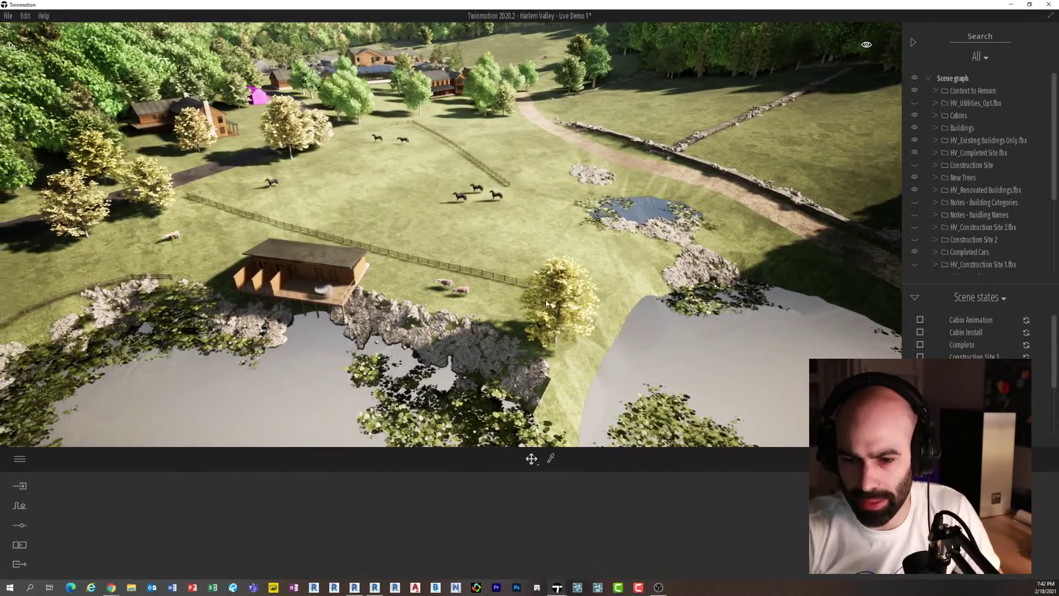
scroll(546, 304, up, 5)
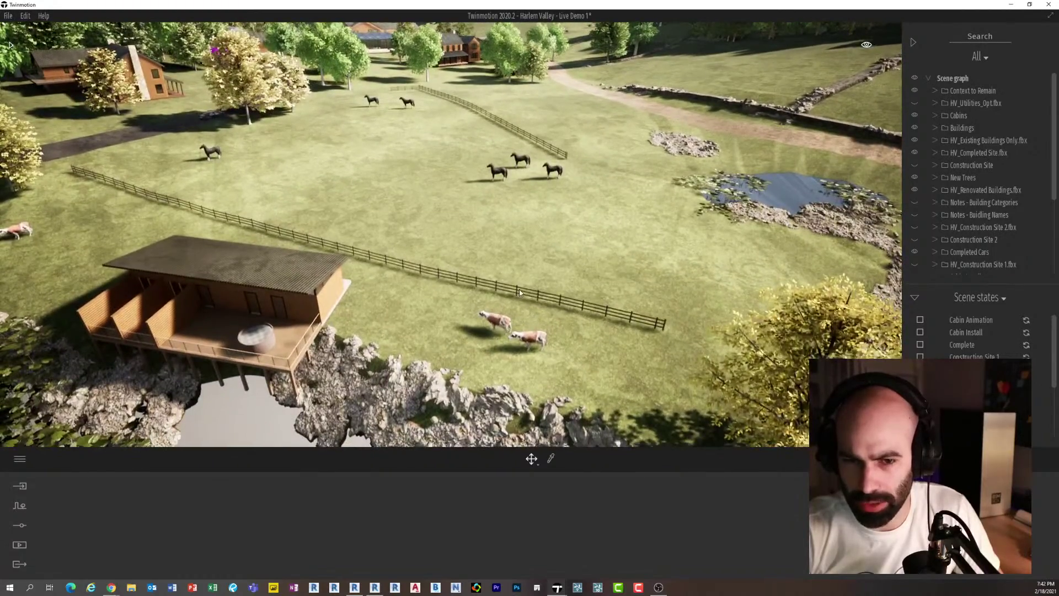
middle_drag(519, 293, 602, 309)
shift+middle_drag(259, 221, 413, 262)
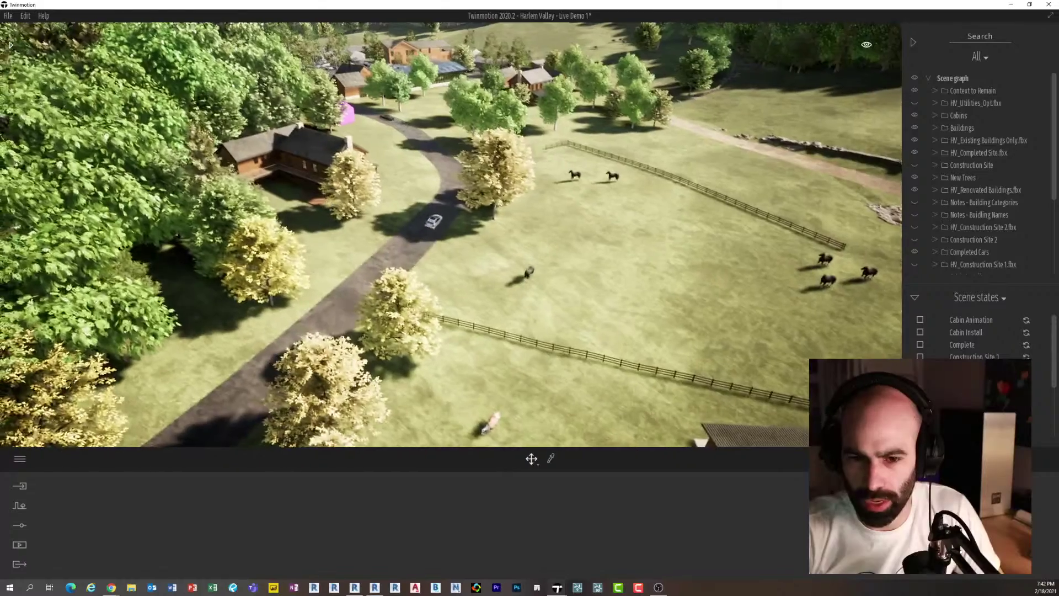
Examine the main farm hub, including the parking lot, glass house, barns and the nearby magenta buildings.
middle_drag(497, 171, 492, 374)
middle_drag(393, 83, 388, 151)
scroll(389, 151, up, 5)
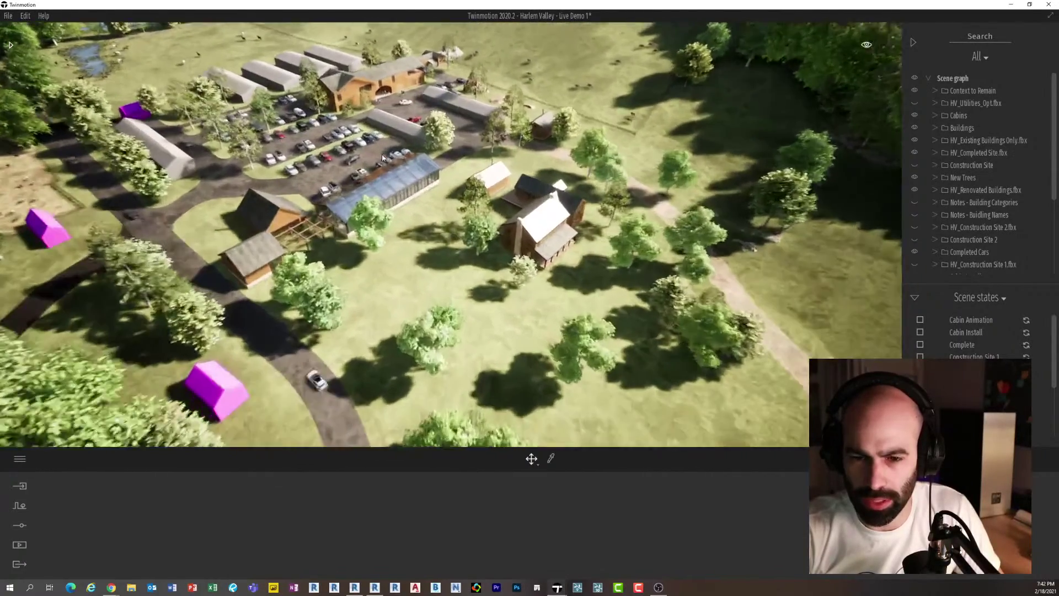
scroll(379, 147, down, 3)
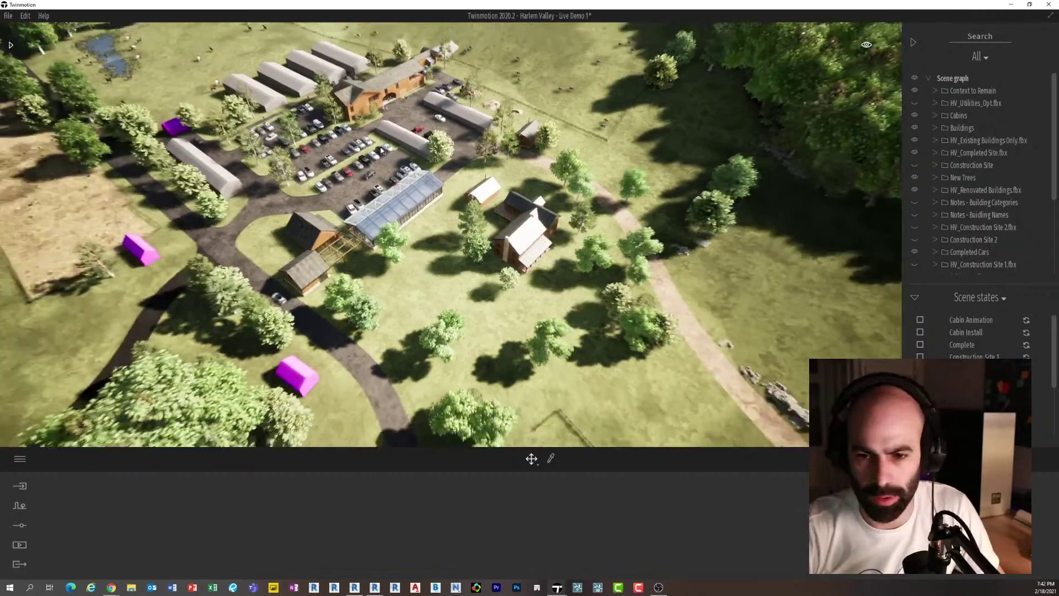
middle_drag(380, 150, 500, 173)
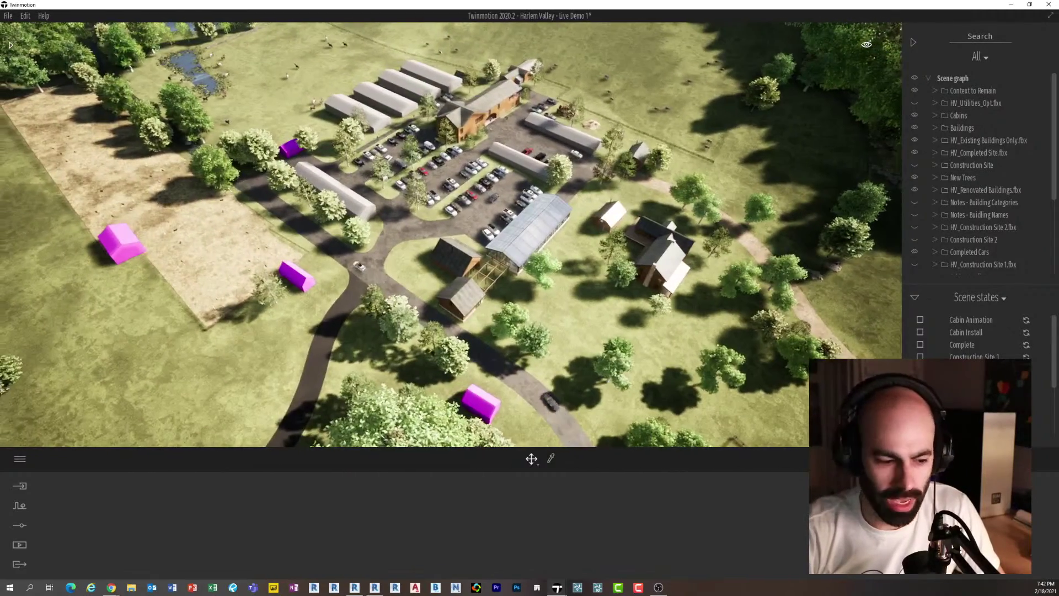
scroll(342, 200, up, 2)
middle_drag(342, 199, 341, 173)
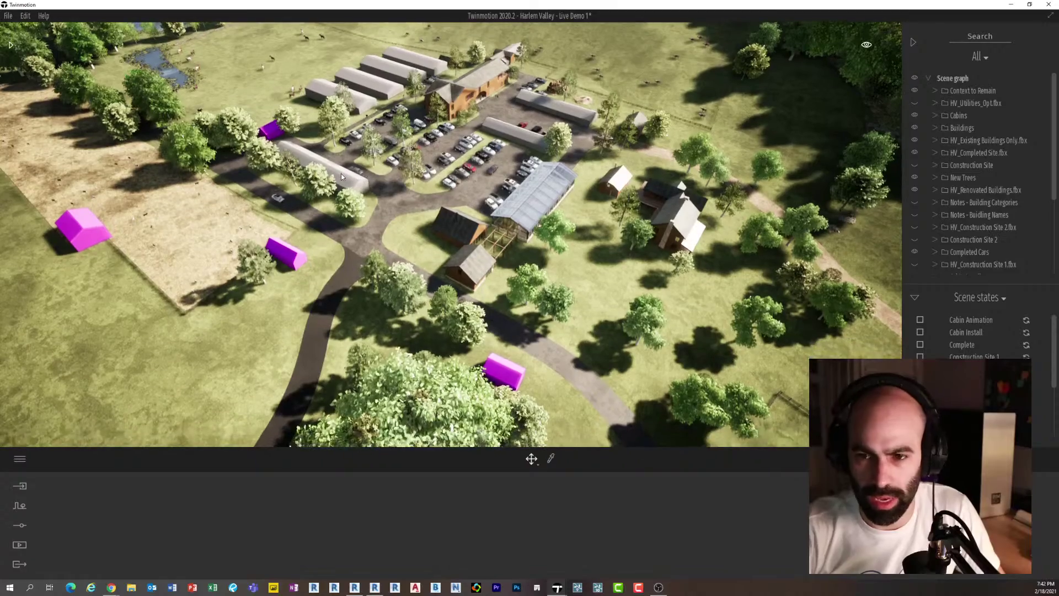
right_drag(369, 157, 321, 127)
key(s)
key(e)
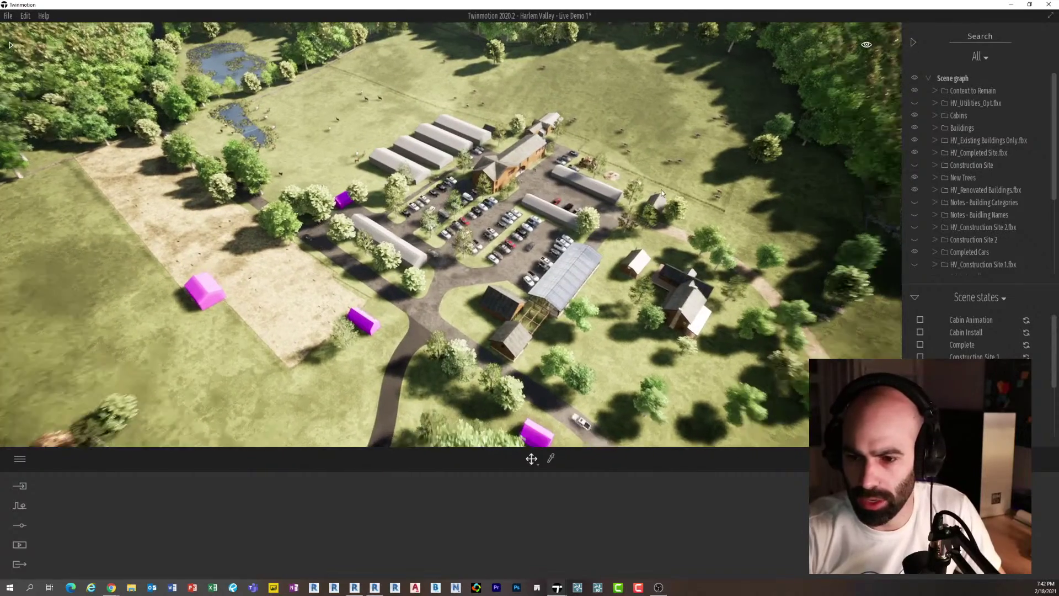
middle_drag(649, 186, 623, 182)
scroll(615, 194, down, 3)
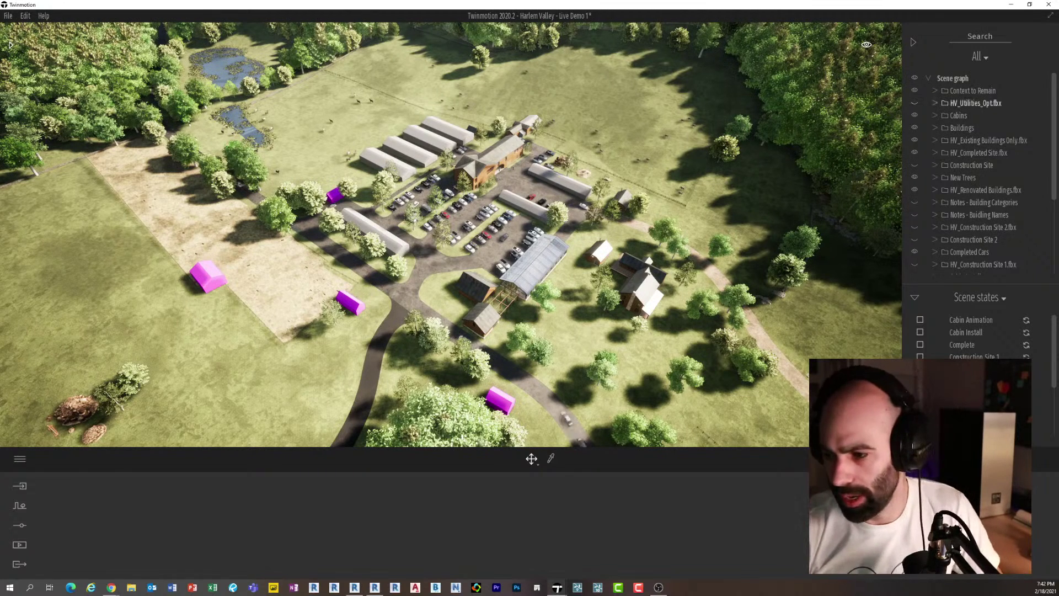
scroll(681, 251, down, 5)
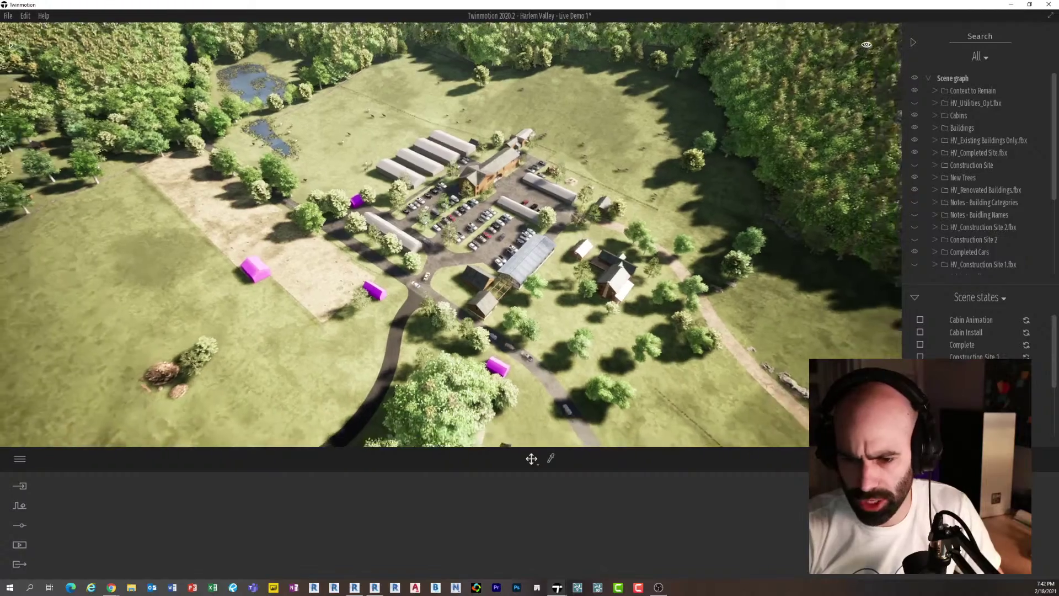
Survey the open field and the cabins along the river road from the opposite side, ending back over the farm hub.
middle_drag(488, 310, 588, 240)
middle_drag(210, 384, 793, 229)
middle_drag(450, 246, 621, 237)
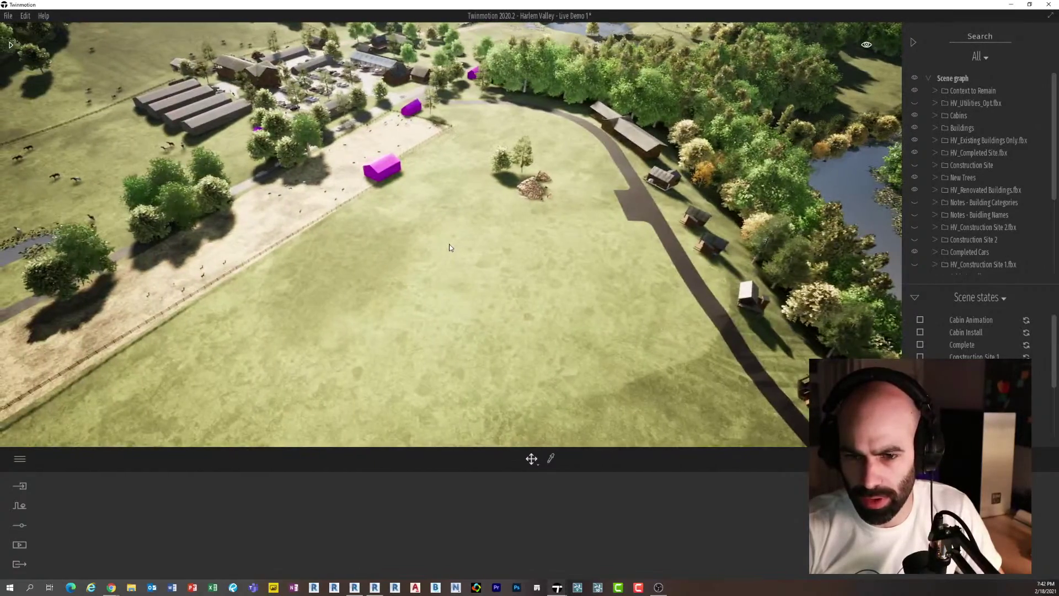
scroll(449, 246, down, 3)
scroll(448, 246, down, 5)
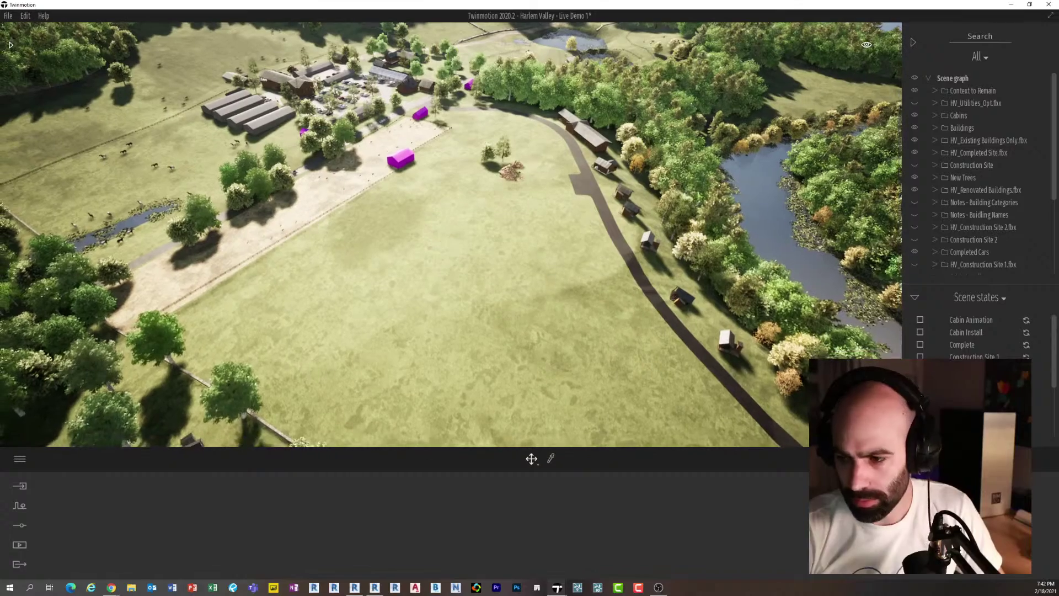
scroll(975, 352, down, 2)
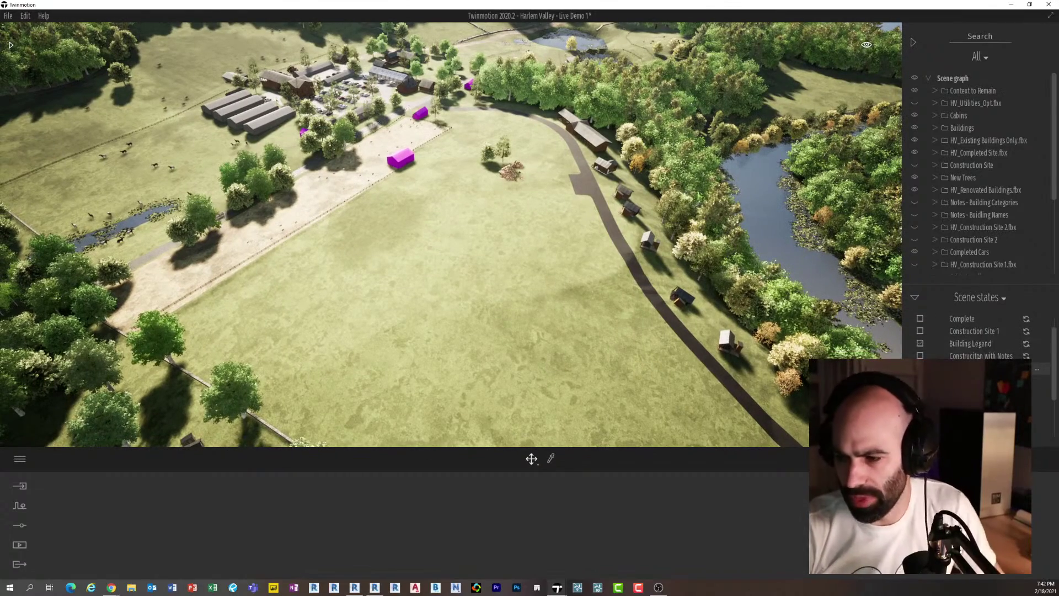
middle_drag(543, 124, 578, 239)
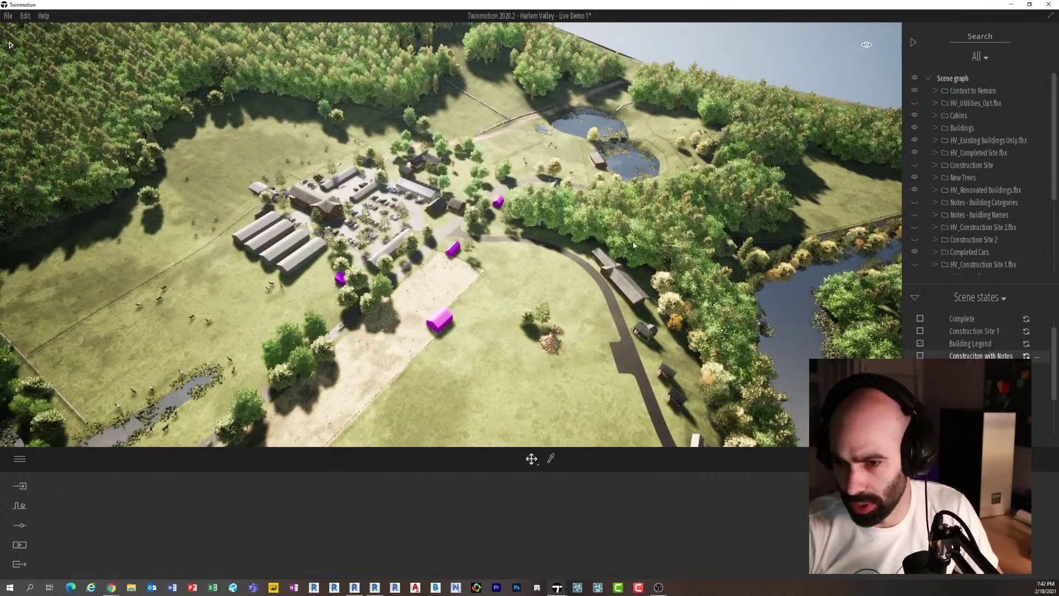
right_drag(633, 242, 563, 243)
shift+middle_drag(628, 239, 439, 243)
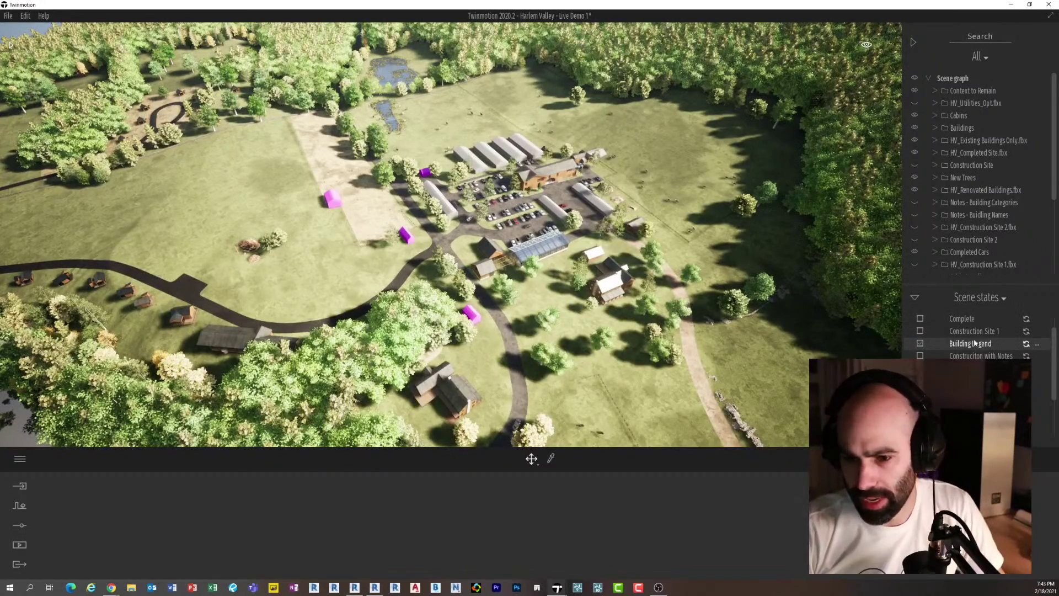
Apply the Building Legend scene state and view the color-coded building categories across both sites.
click(975, 343)
mouse_move(498, 247)
shift+middle_down()
mouse_move(526, 252)
mouse_move(490, 262)
shift+middle_up()
scroll(478, 262, down, 2)
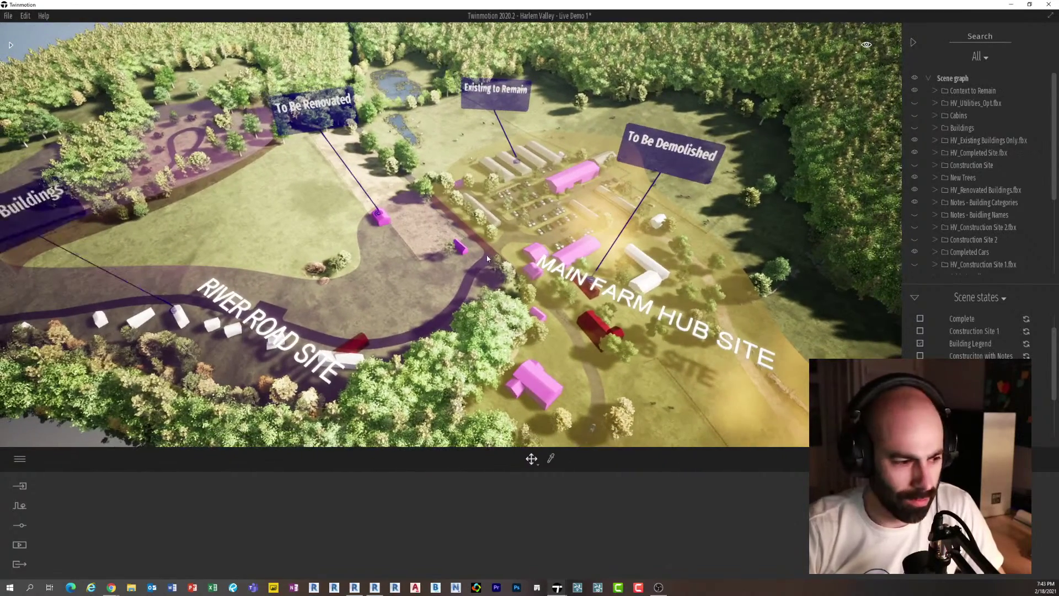
middle_drag(614, 251, 587, 182)
scroll(614, 251, down, 1)
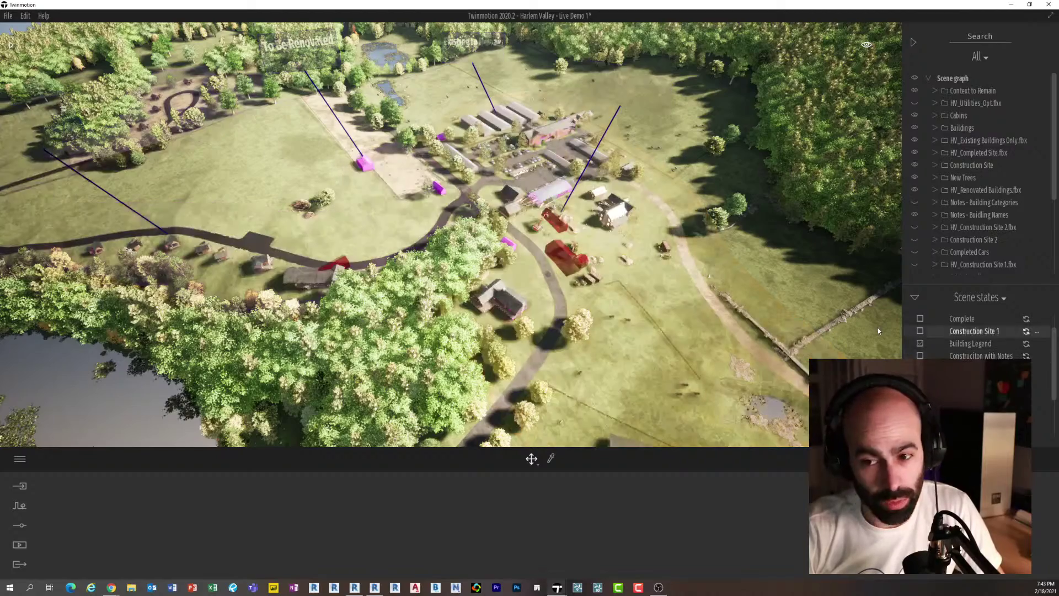
Show the construction site with its building name notes and inspect the excavation area between the Farmhouse and Homestead House.
scroll(600, 195, up, 8)
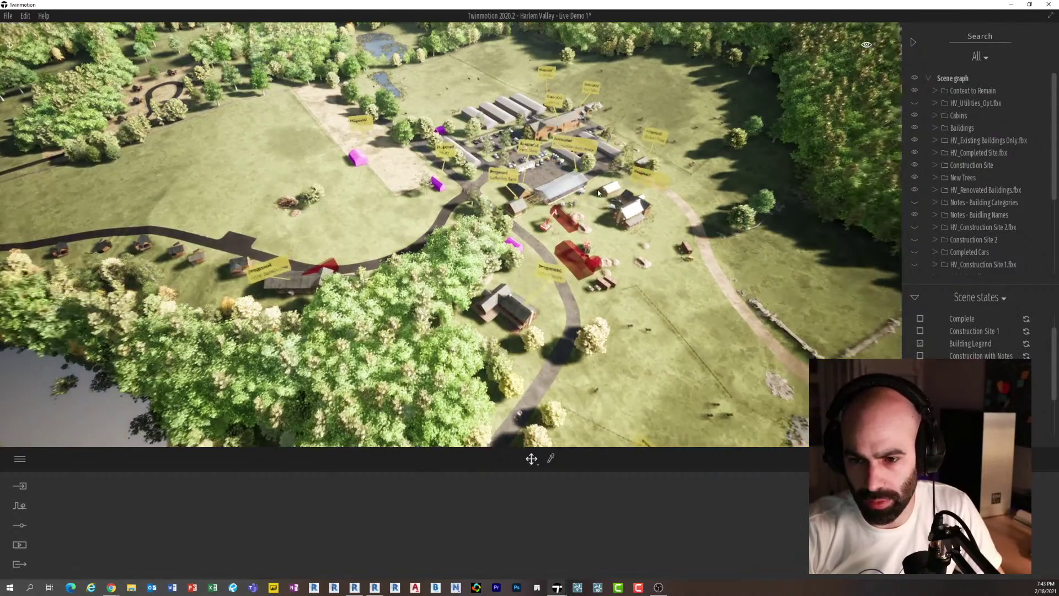
scroll(602, 173, up, 6)
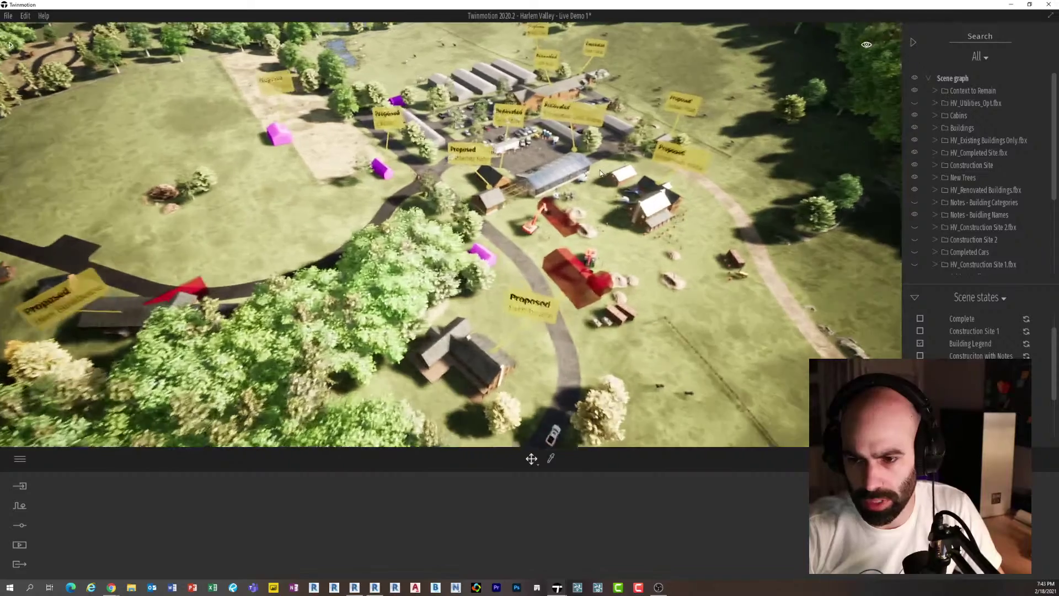
scroll(634, 174, up, 3)
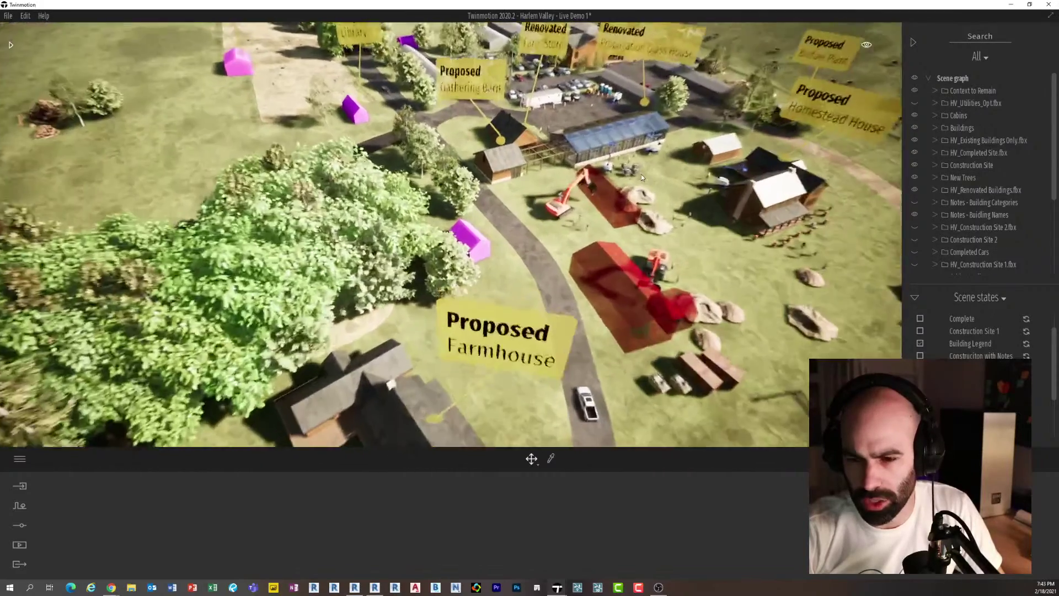
shift+middle_drag(641, 174, 788, 265)
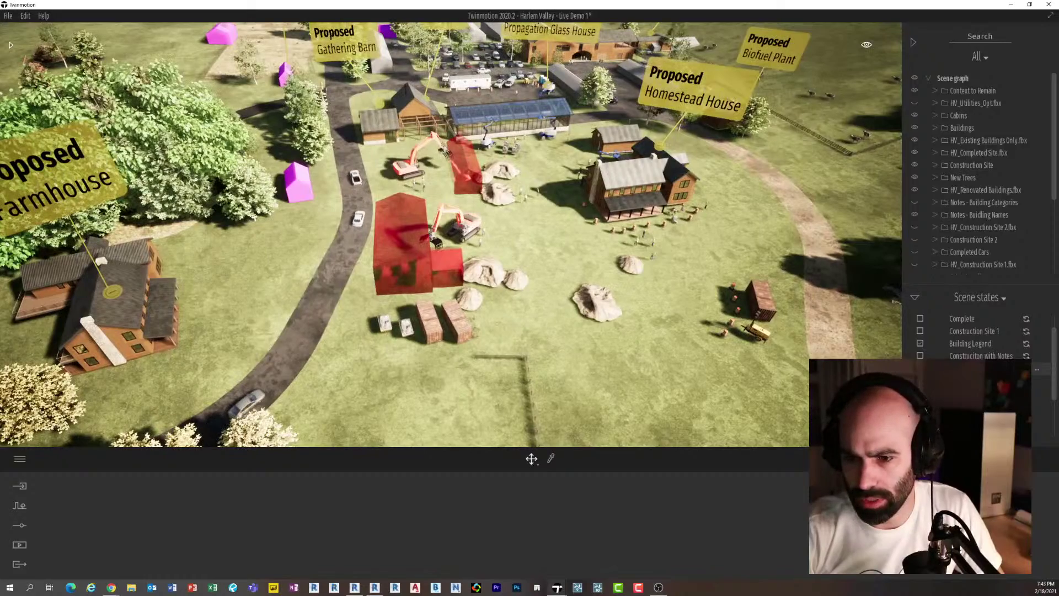
Apply the scene state showing the utility lines and blue site fence, and view the enclosed construction area around the Homestead House.
click(980, 368)
shift+middle_drag(585, 260, 536, 304)
scroll(628, 245, down, 3)
scroll(628, 244, up, 1)
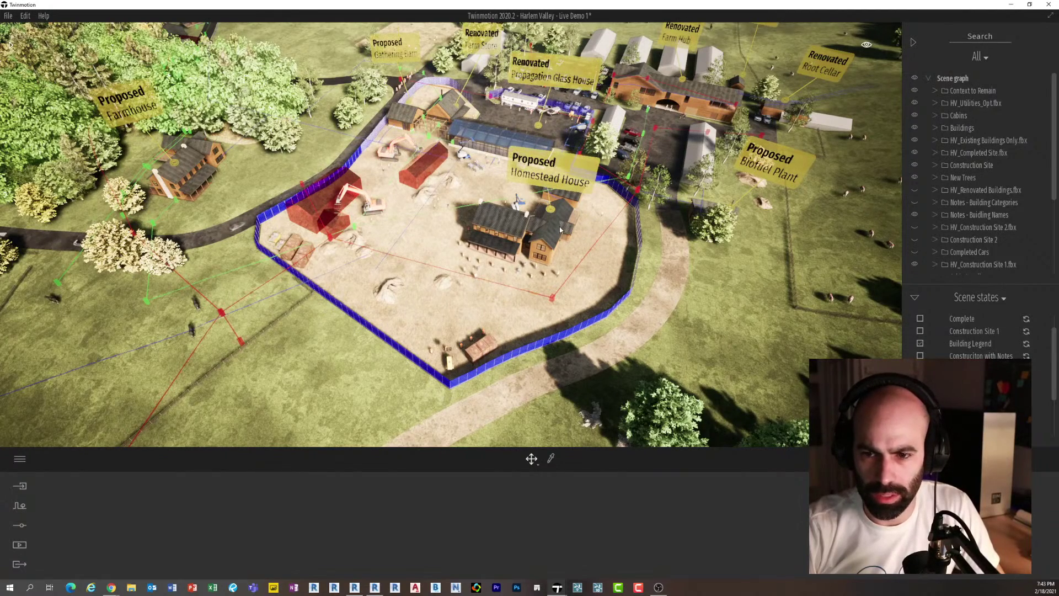
shift+middle_drag(560, 228, 552, 266)
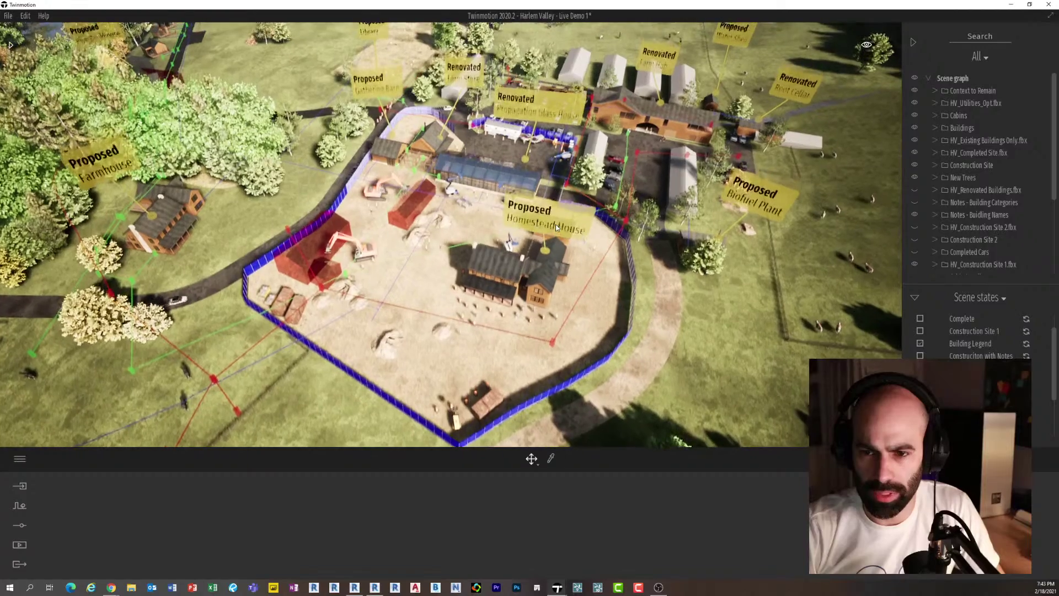
shift+middle_drag(540, 227, 640, 223)
Examine the red, green and blue utility lines running through the pasture between the Farmhouse and the fenced construction site.
middle_drag(518, 381, 528, 135)
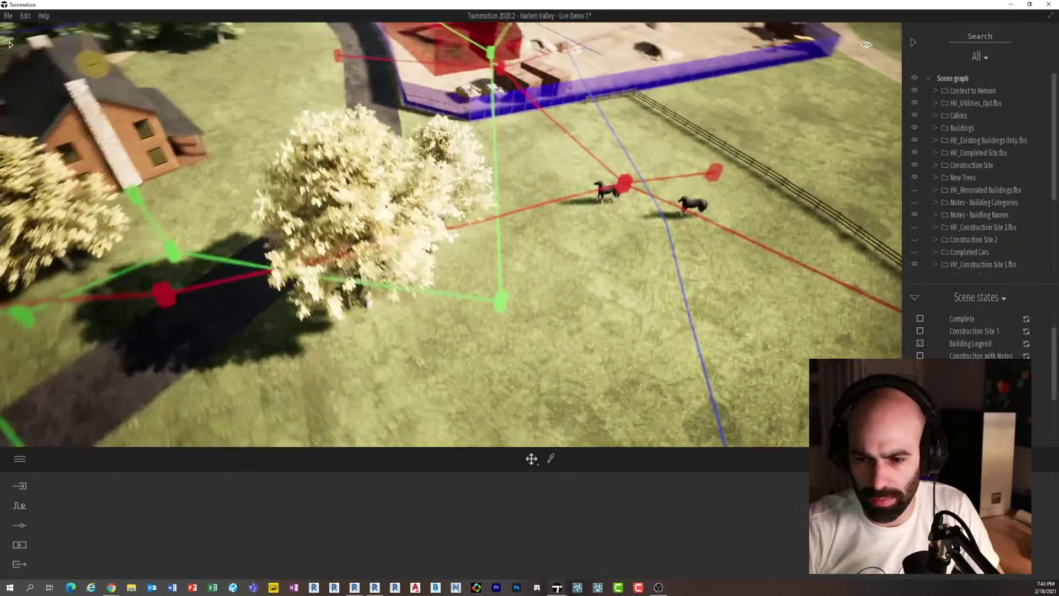
shift+middle_drag(552, 251, 469, 215)
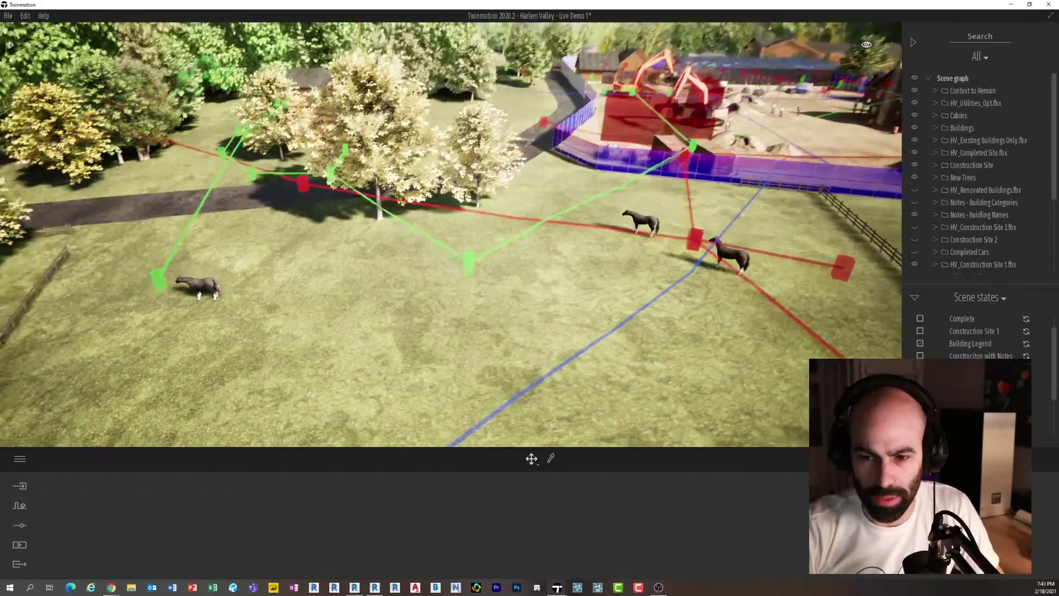
shift+middle_drag(557, 243, 602, 246)
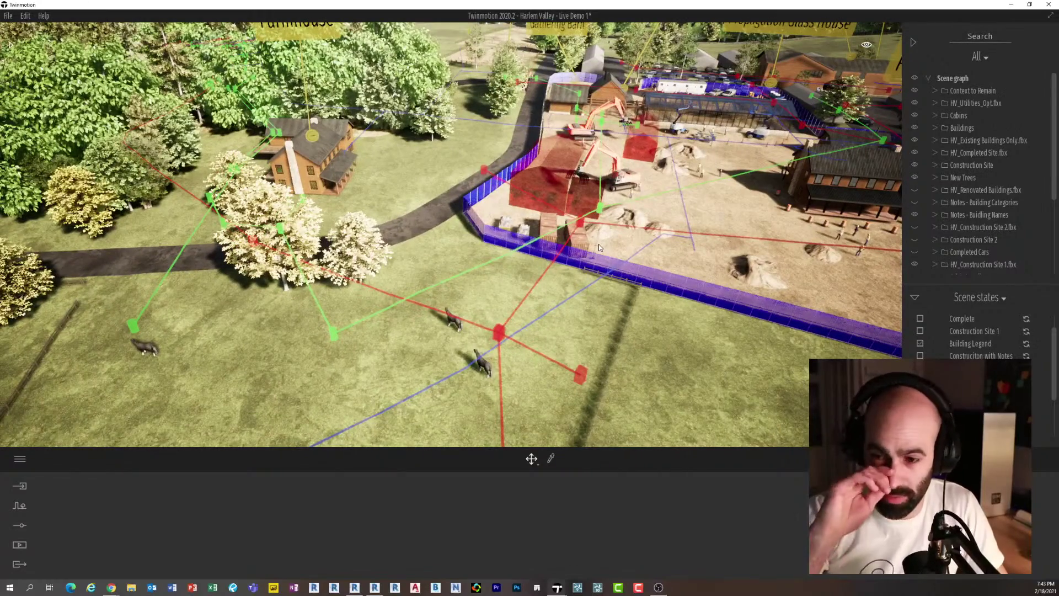
scroll(577, 244, down, 3)
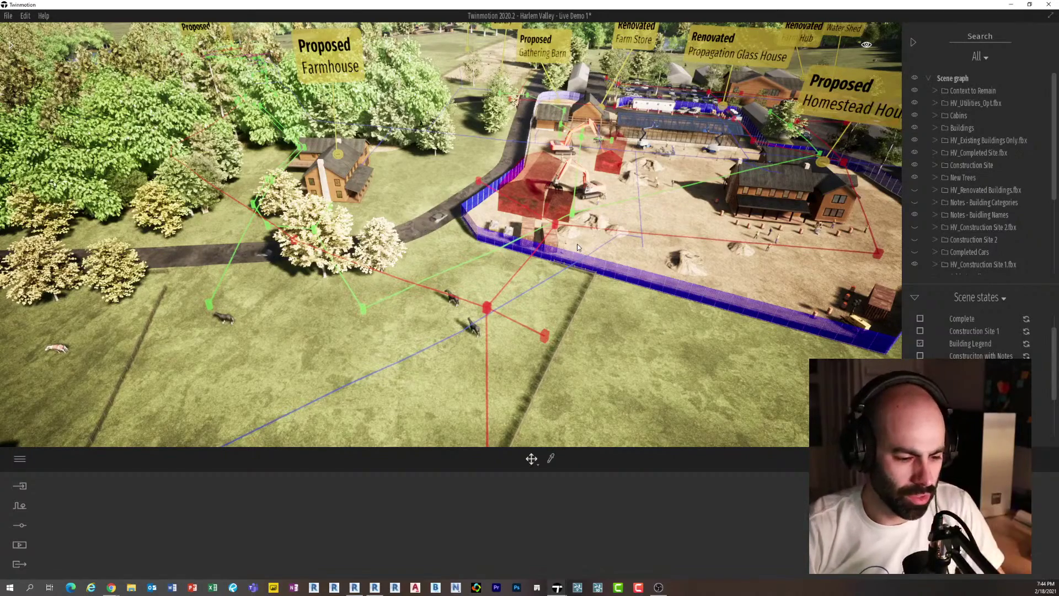
scroll(616, 231, down, 1)
middle_drag(616, 230, 562, 242)
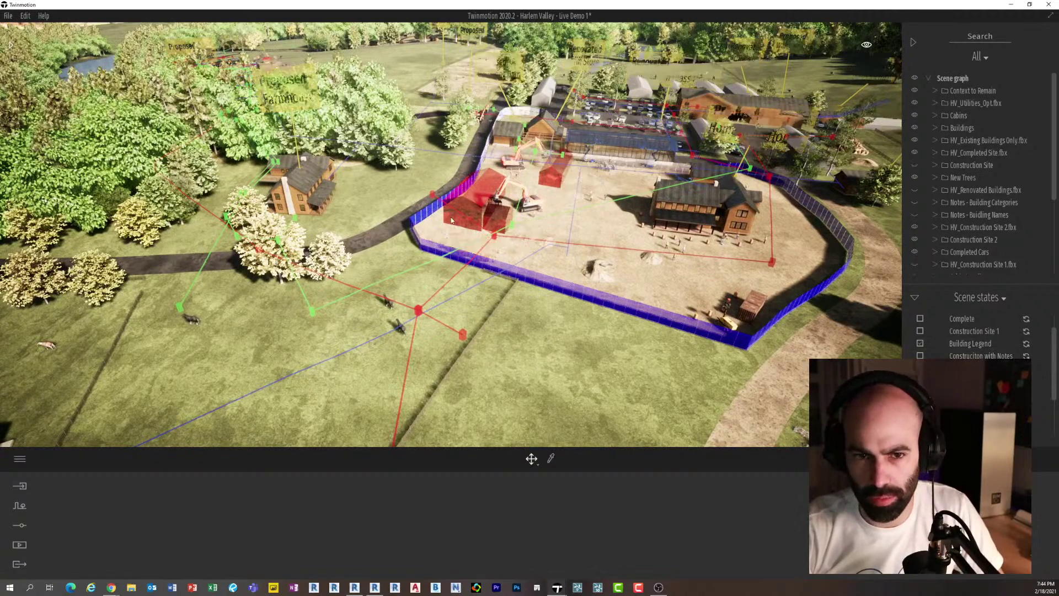
Follow the site road from the fenced construction area to the riverside cabin construction site and view its utility lines.
scroll(387, 175, up, 3)
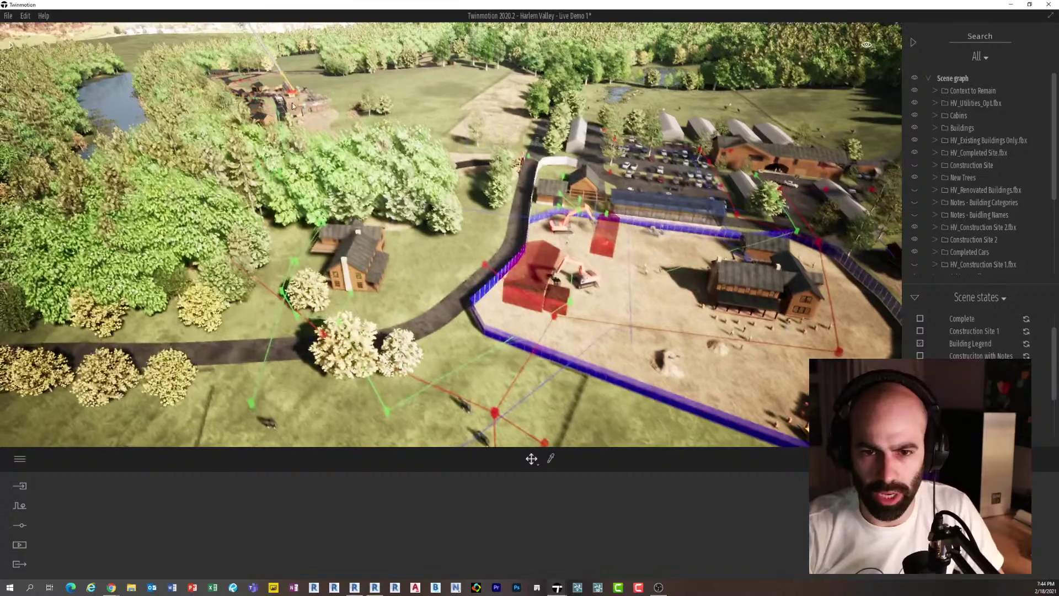
scroll(327, 127, up, 2)
middle_drag(327, 129, 338, 157)
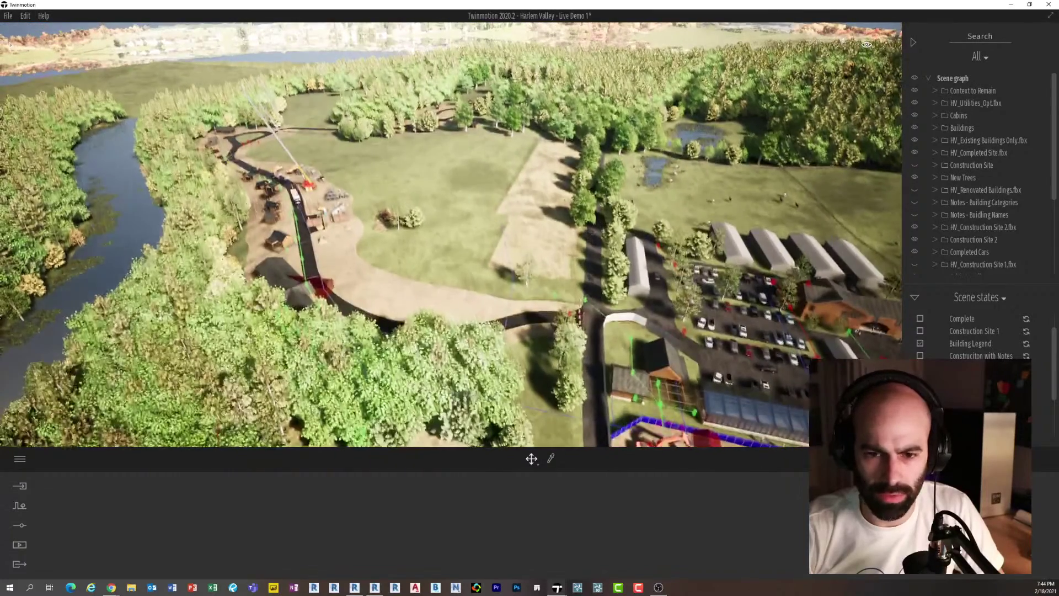
right_drag(338, 156, 212, 150)
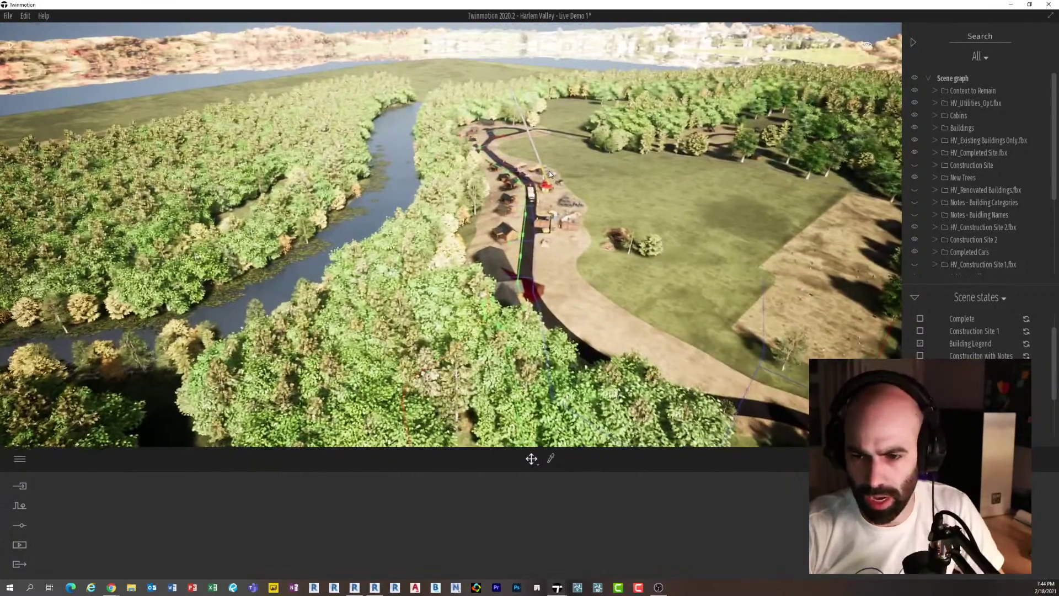
scroll(213, 150, up, 3)
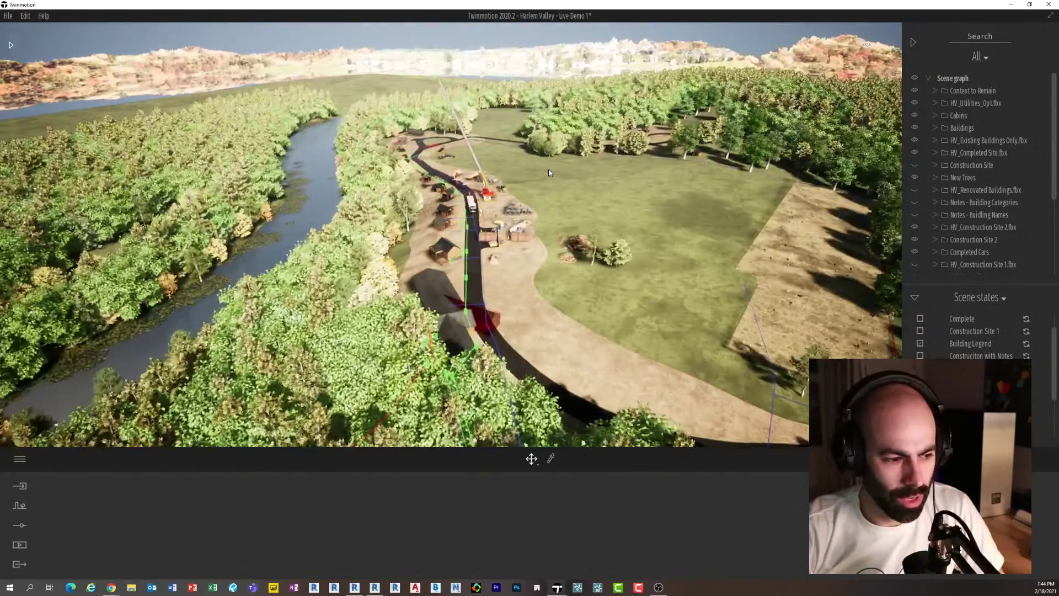
scroll(548, 169, up, 3)
scroll(548, 169, up, 4)
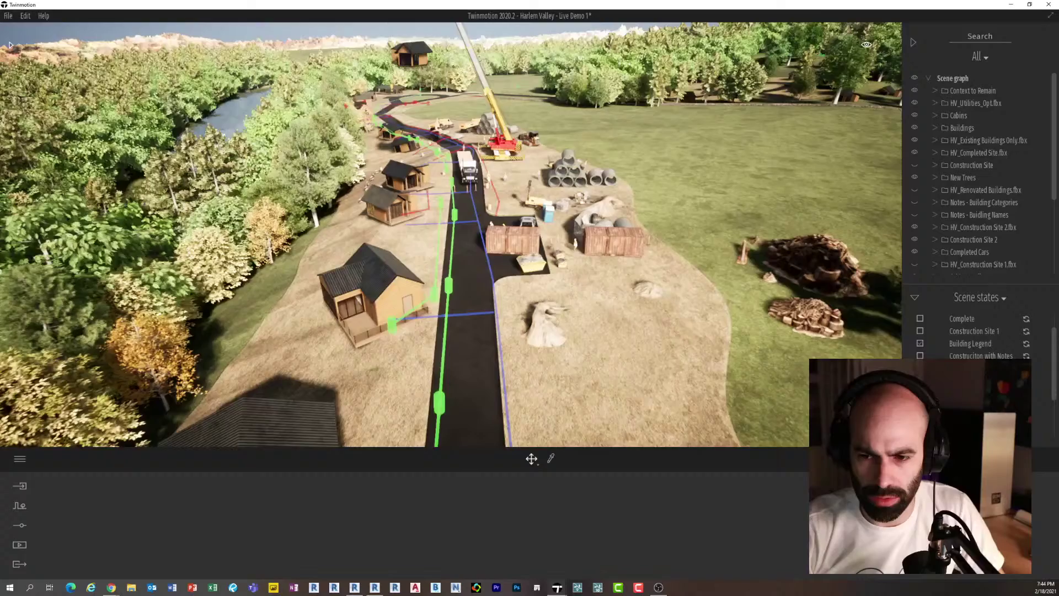
Inspect the cabin site up close, including the stacked pipes, containers, flatbed truck, crane and roadside utility lines.
shift+middle_drag(512, 177, 463, 187)
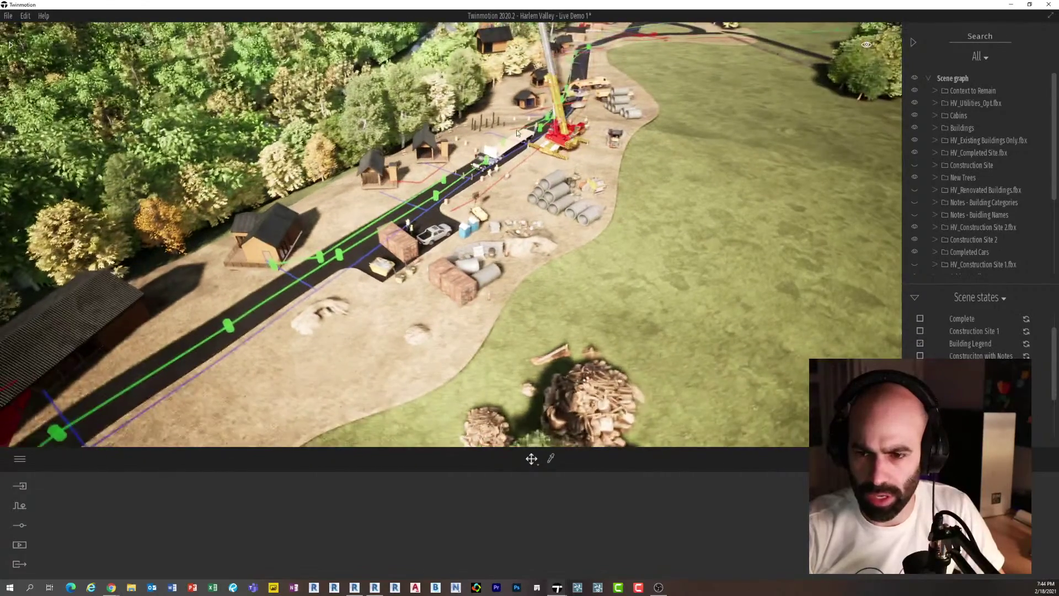
scroll(511, 96, up, 5)
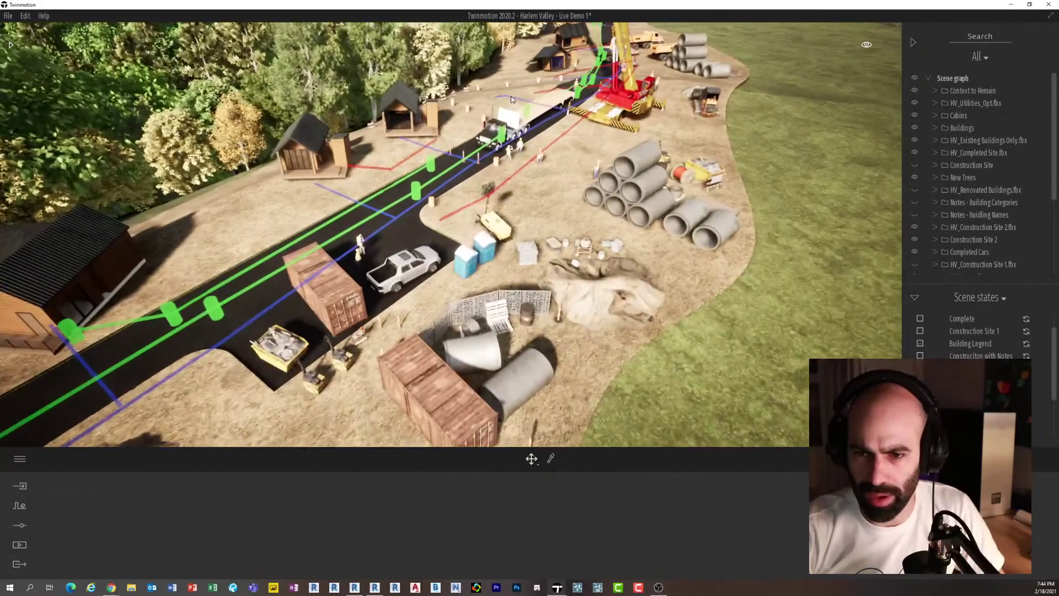
scroll(521, 101, up, 5)
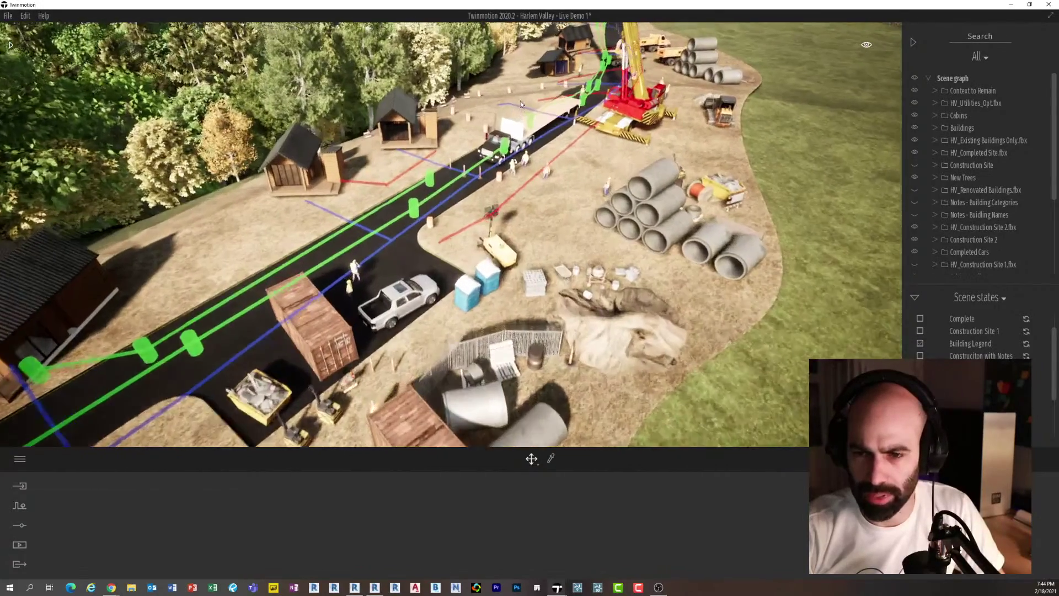
shift+middle_drag(521, 101, 508, 120)
scroll(543, 94, up, 3)
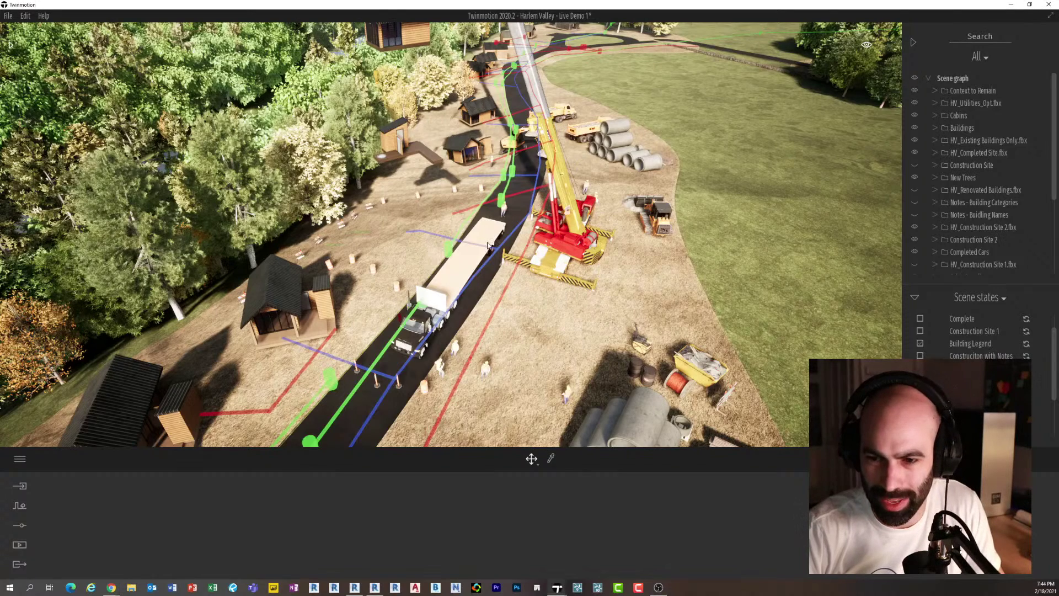
View the cabin site and the fenced construction area together, with the parking lot and utility lines connecting them.
scroll(486, 246, down, 5)
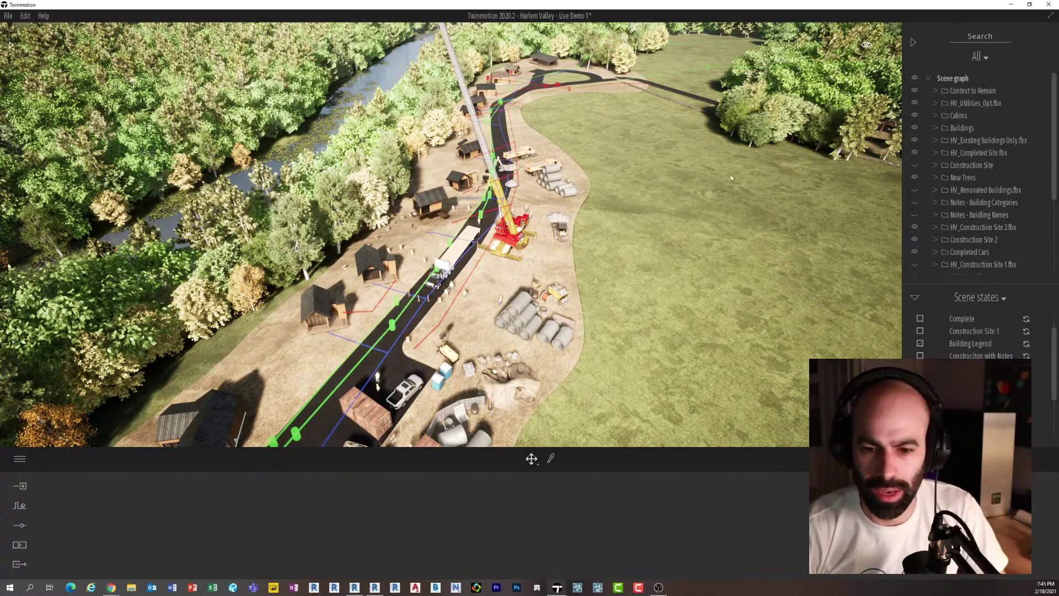
scroll(589, 273, down, 5)
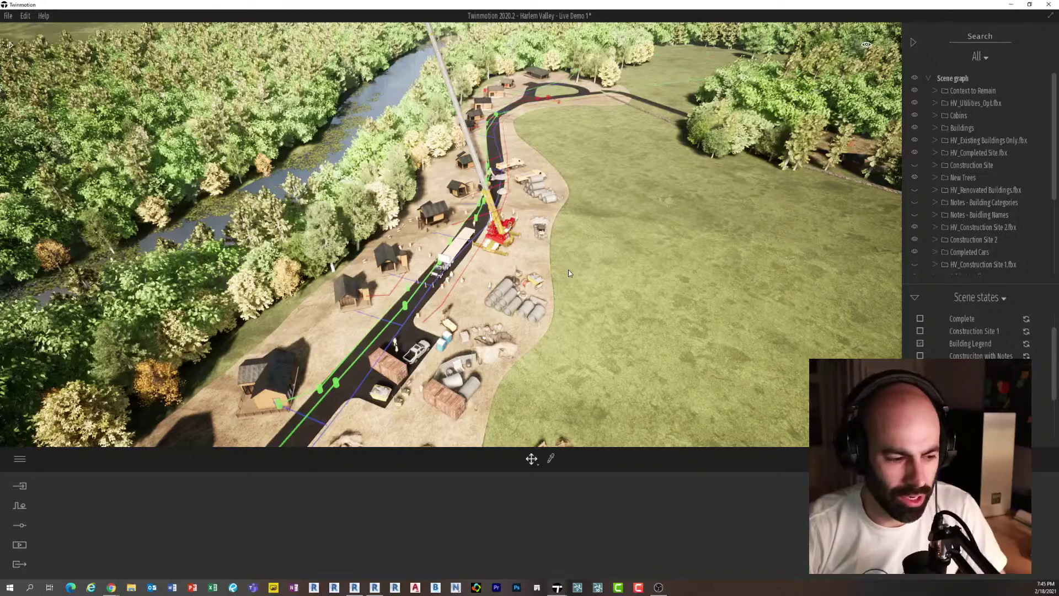
shift+middle_drag(569, 269, 623, 283)
scroll(577, 267, down, 5)
scroll(581, 273, down, 4)
scroll(592, 279, down, 2)
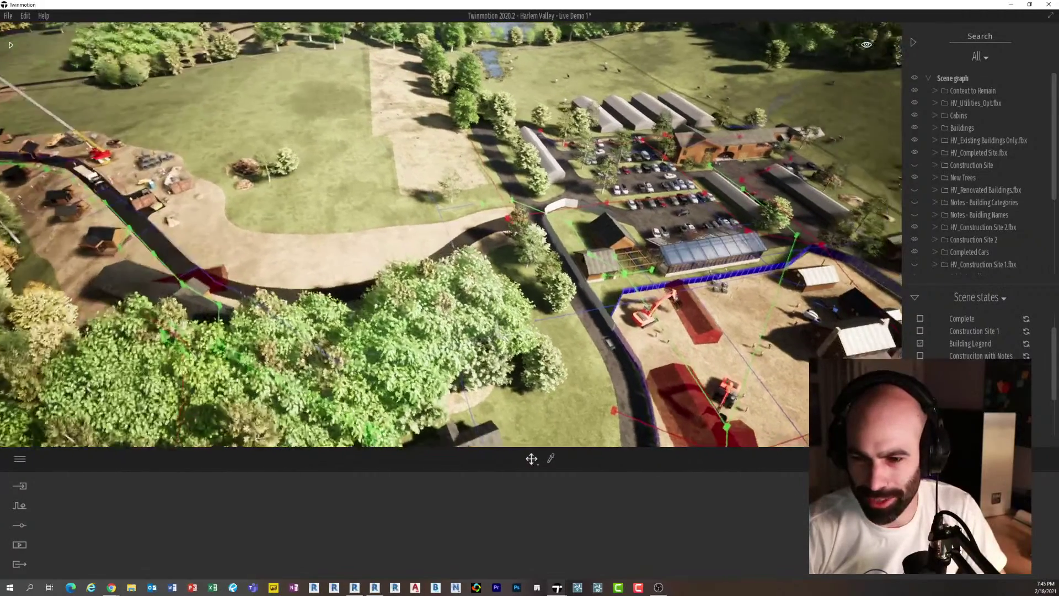
shift+middle_drag(495, 237, 511, 237)
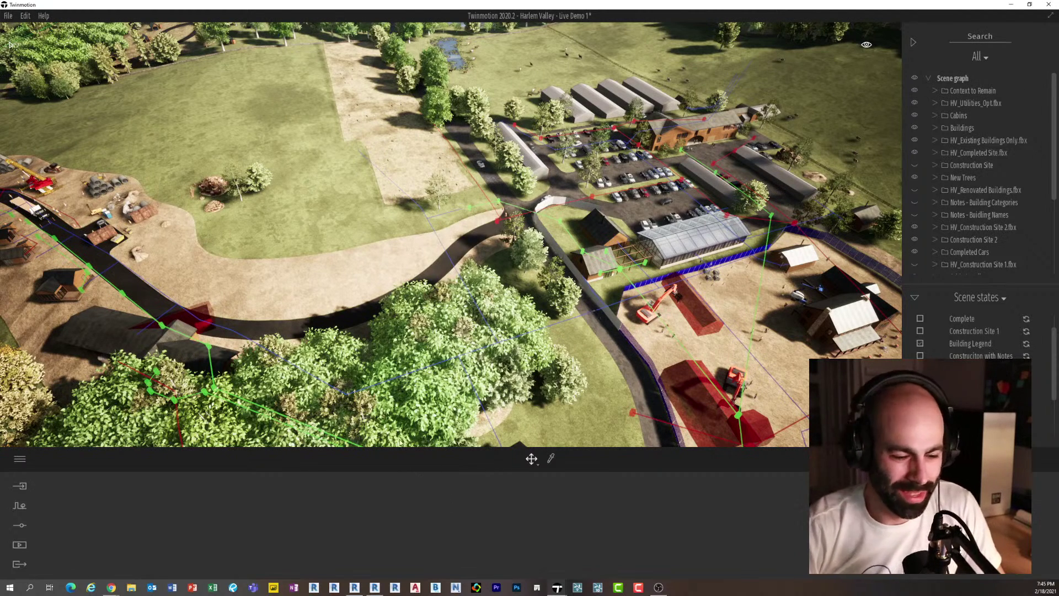
Switch to the Harlem Valley model in Revit and examine the whole site in 3D, including its river, roads, ponds and buildings.
mouse_move(375, 587)
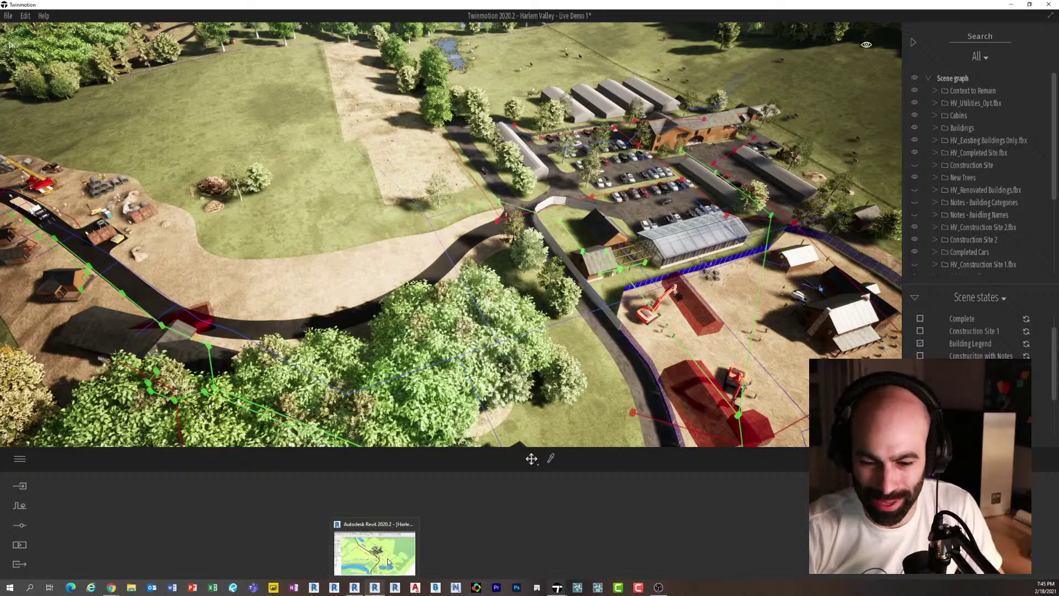
click(387, 562)
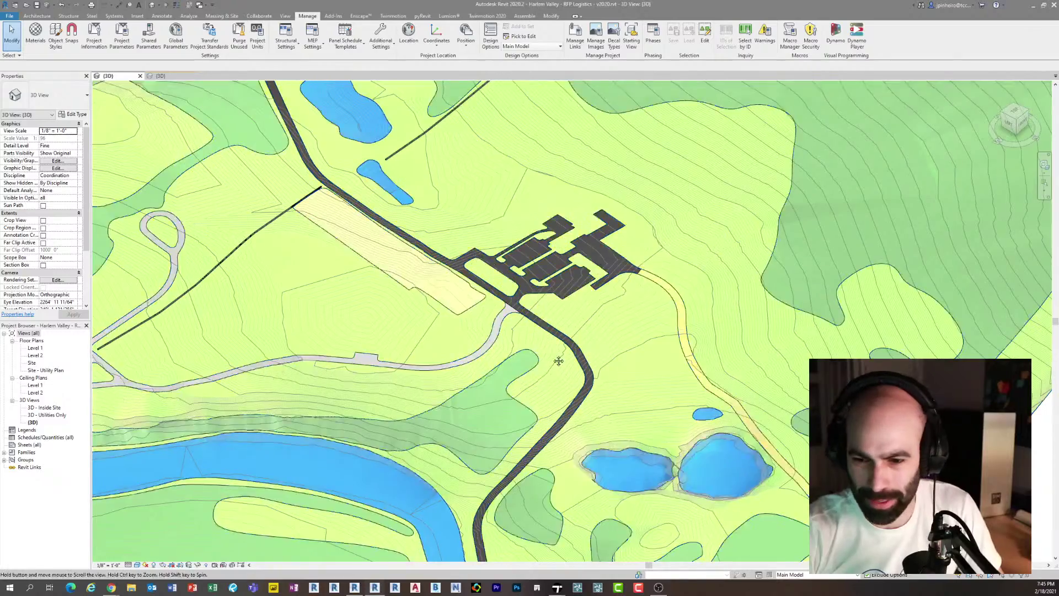
scroll(514, 353, down, 3)
middle_drag(852, 489, 872, 491)
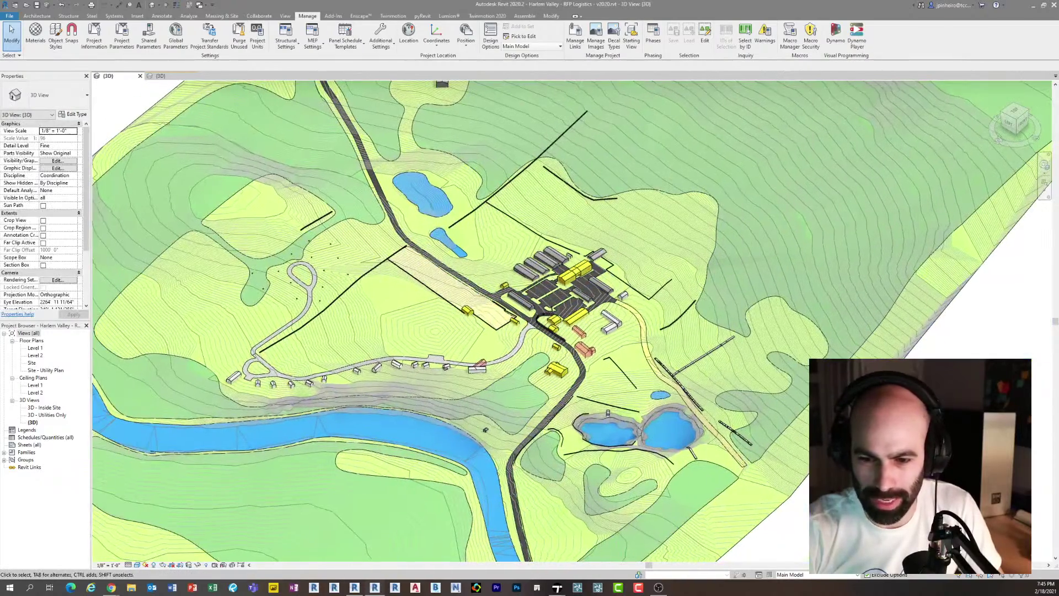
scroll(872, 491, down, 1)
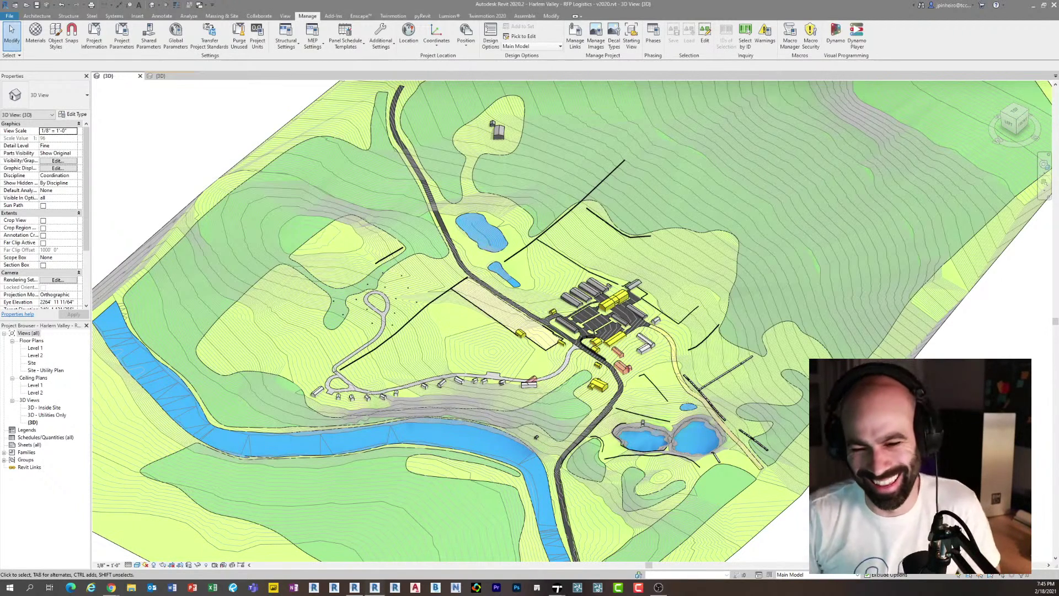
scroll(614, 379, up, 2)
shift+middle_drag(613, 380, 642, 350)
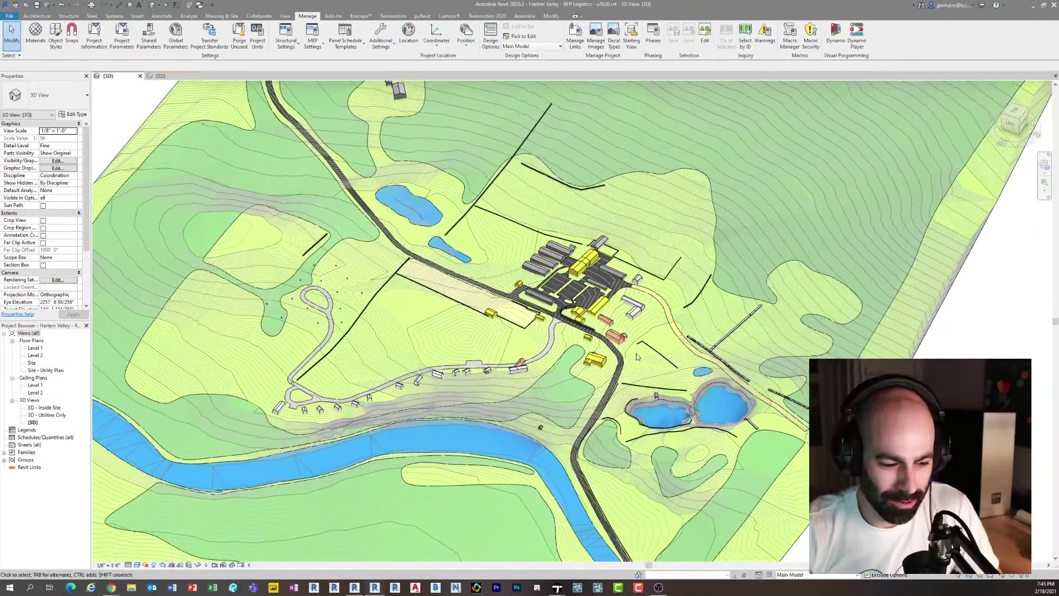
scroll(664, 394, up, 2)
scroll(764, 382, down, 2)
scroll(763, 382, down, 5)
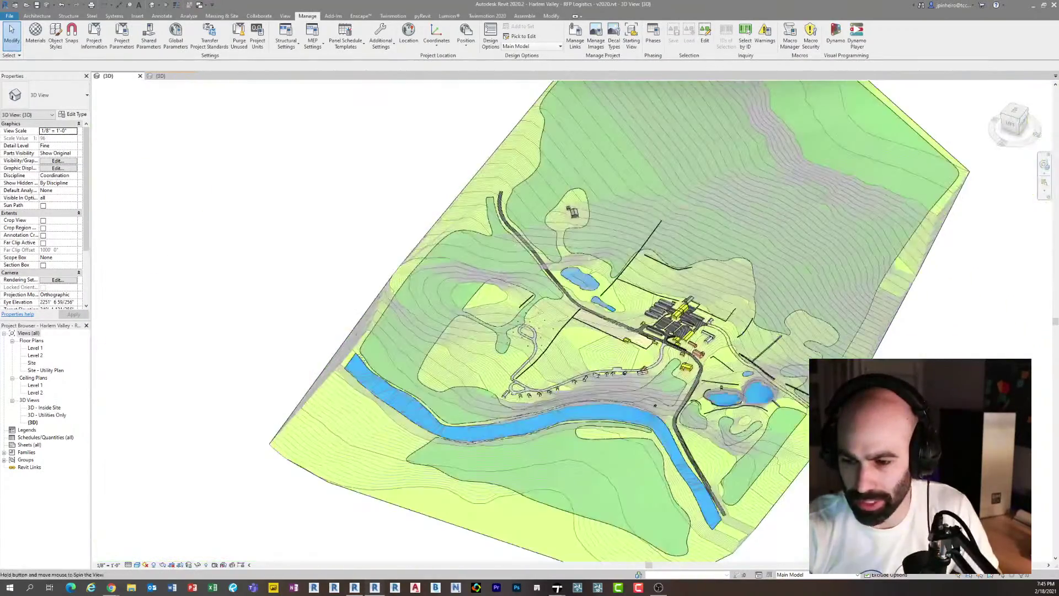
shift+middle_drag(763, 381, 737, 311)
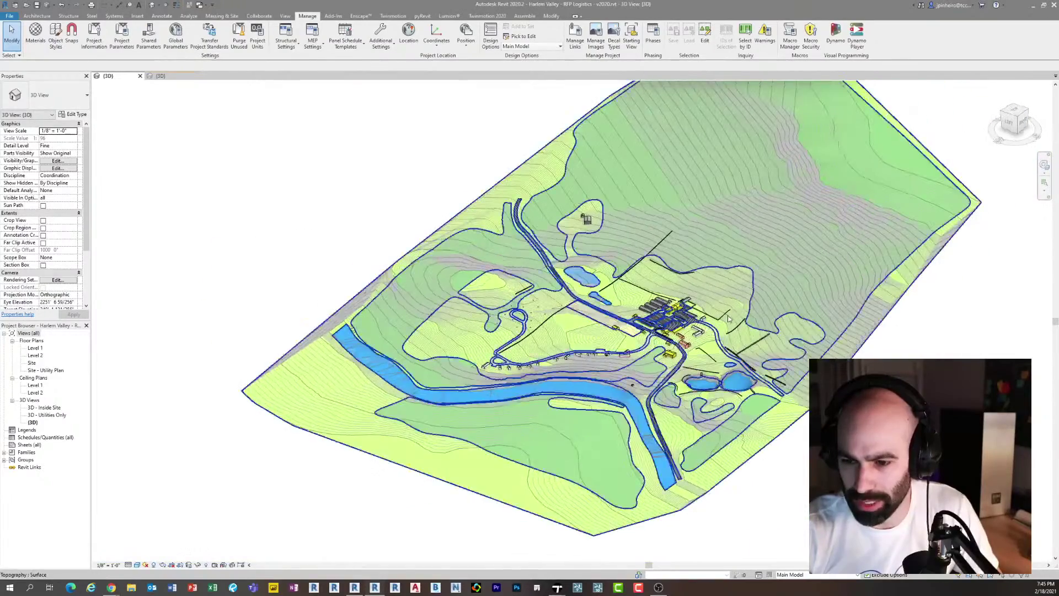
Select the main site topography surface to inspect its extent, clear the selection and view the whole terrain.
scroll(736, 310, down, 3)
click(797, 320)
scroll(821, 319, up, 1)
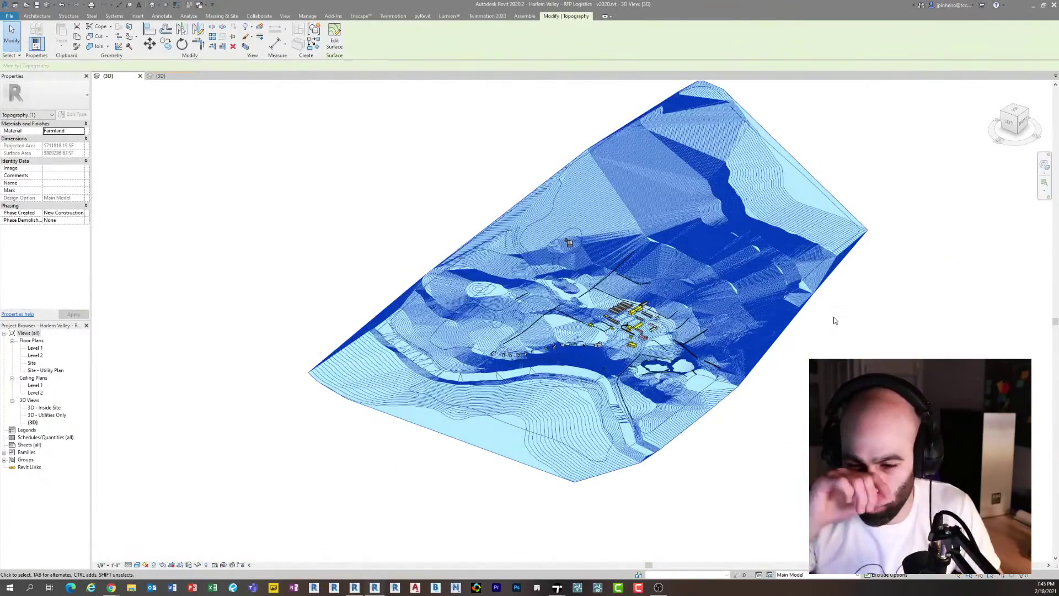
click(832, 318)
scroll(718, 299, up, 4)
shift+middle_drag(718, 299, 742, 317)
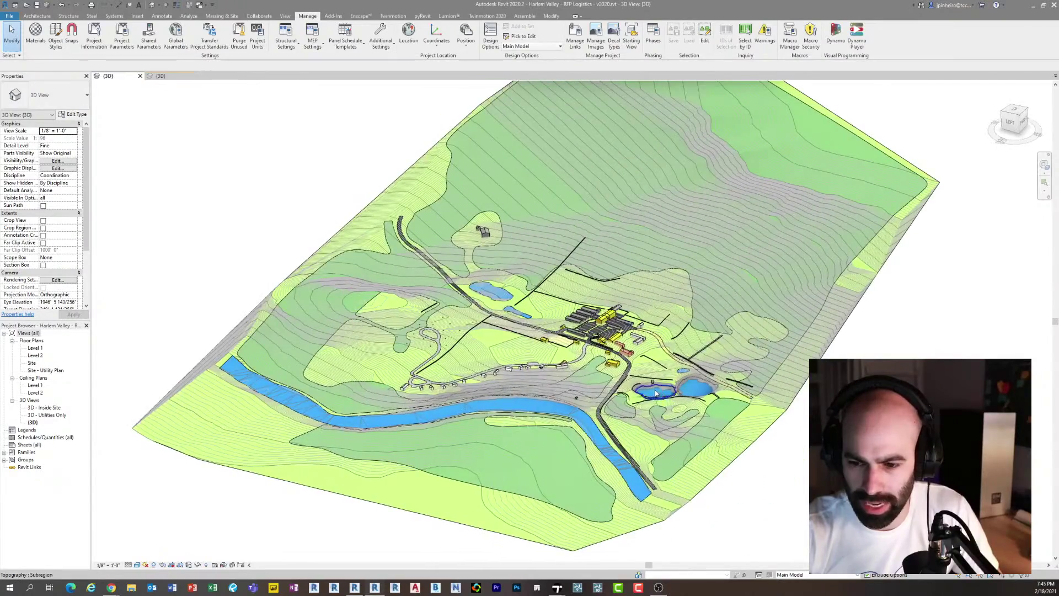
Inspect the color-coded building masses around the parking lot, select an existing building mass to check its properties, and clear the selection.
scroll(652, 391, up, 6)
middle_drag(595, 263, 597, 319)
scroll(595, 317, up, 1)
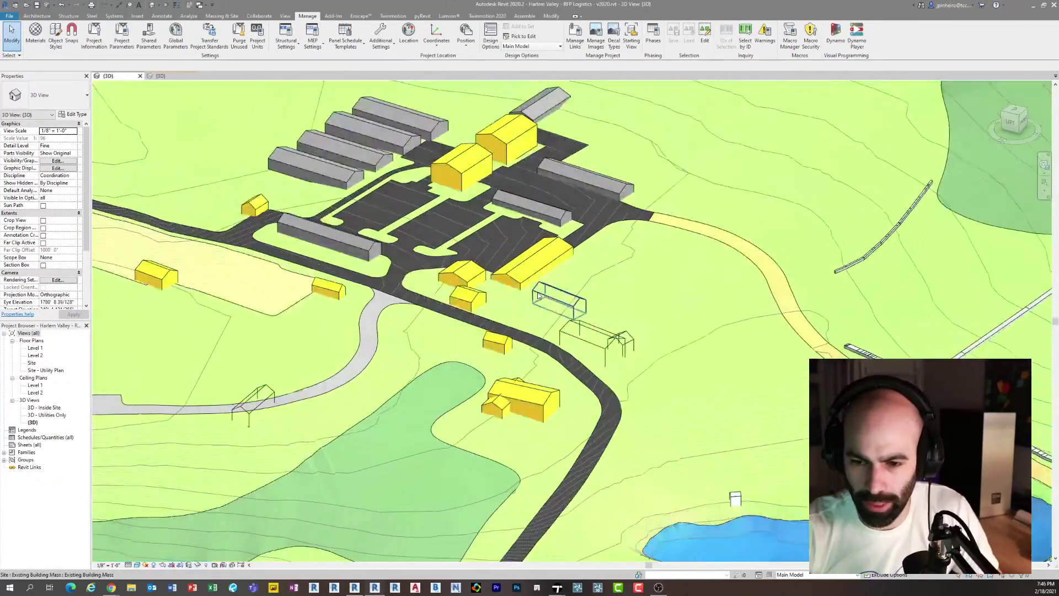
scroll(439, 278, down, 1)
middle_drag(516, 286, 535, 307)
scroll(443, 216, up, 3)
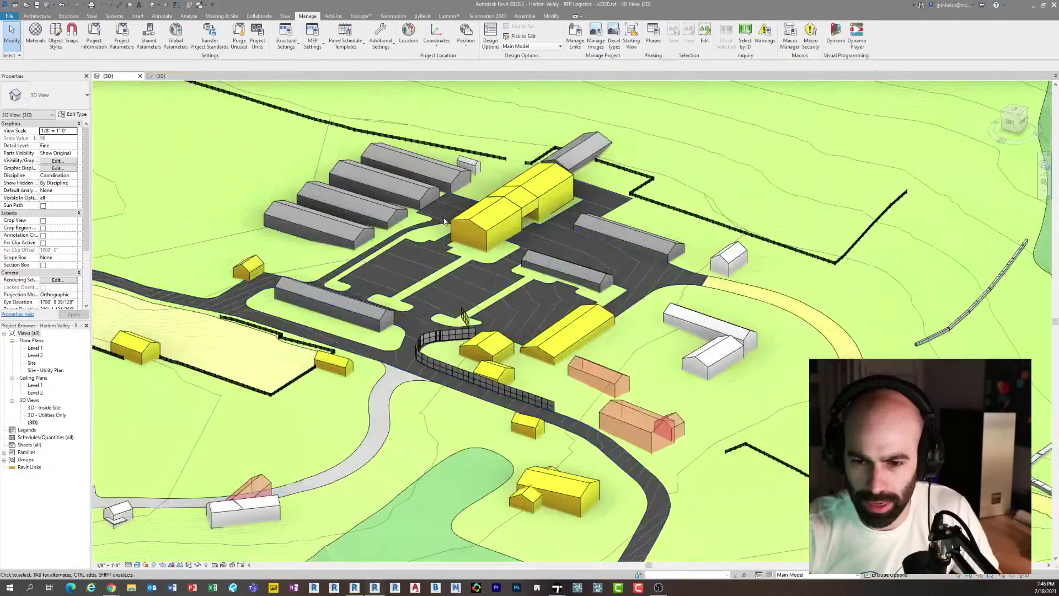
click(483, 226)
key(Escape)
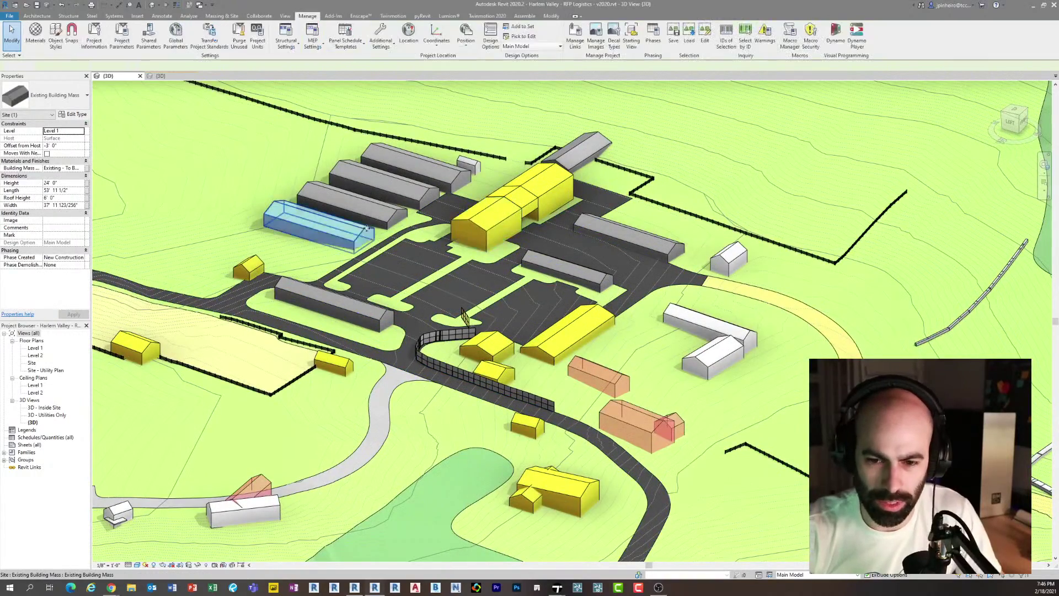
Review the entire site topography again, from the cabin loop road to the central buildings and ponds.
scroll(362, 230, down, 6)
scroll(451, 222, down, 4)
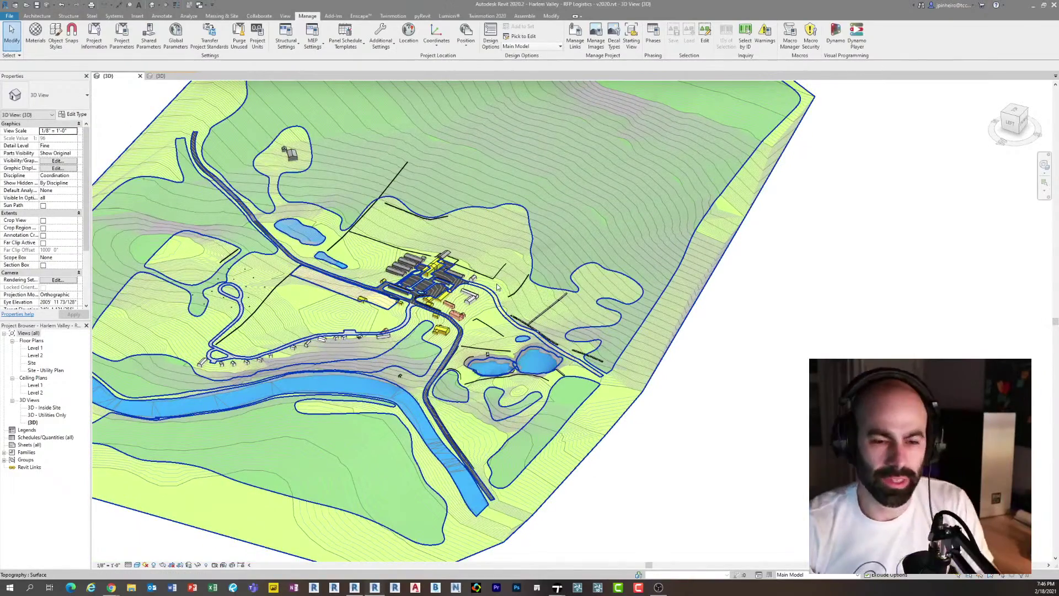
scroll(756, 414, up, 2)
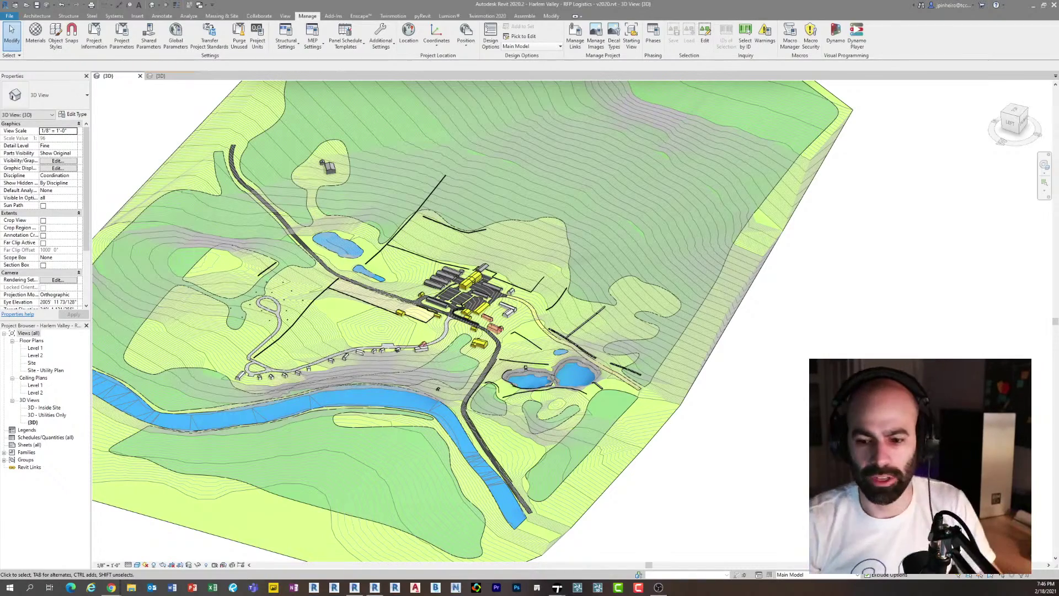
scroll(441, 337, up, 4)
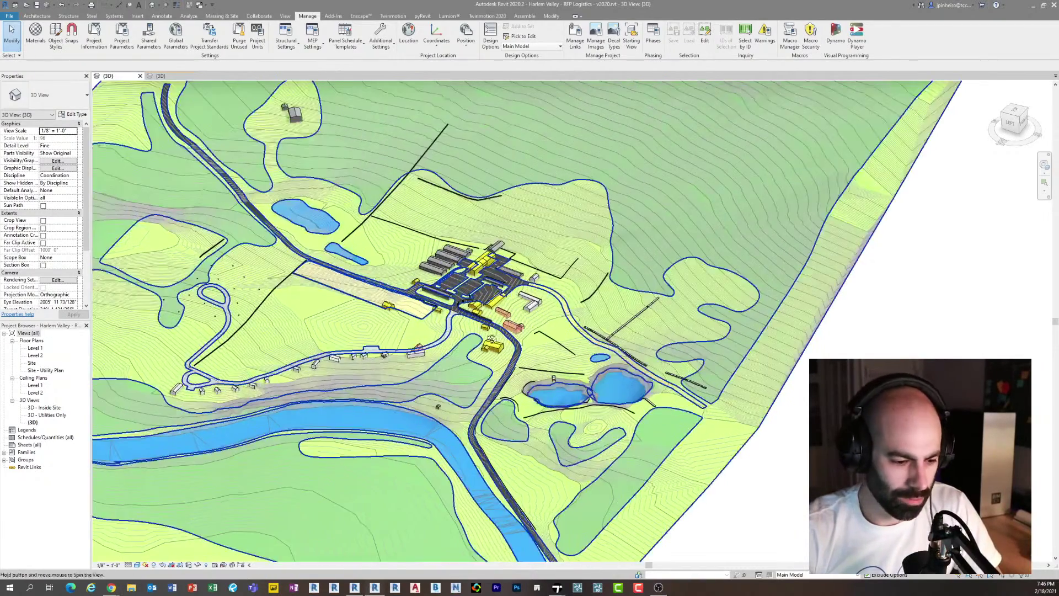
middle_drag(480, 343, 517, 354)
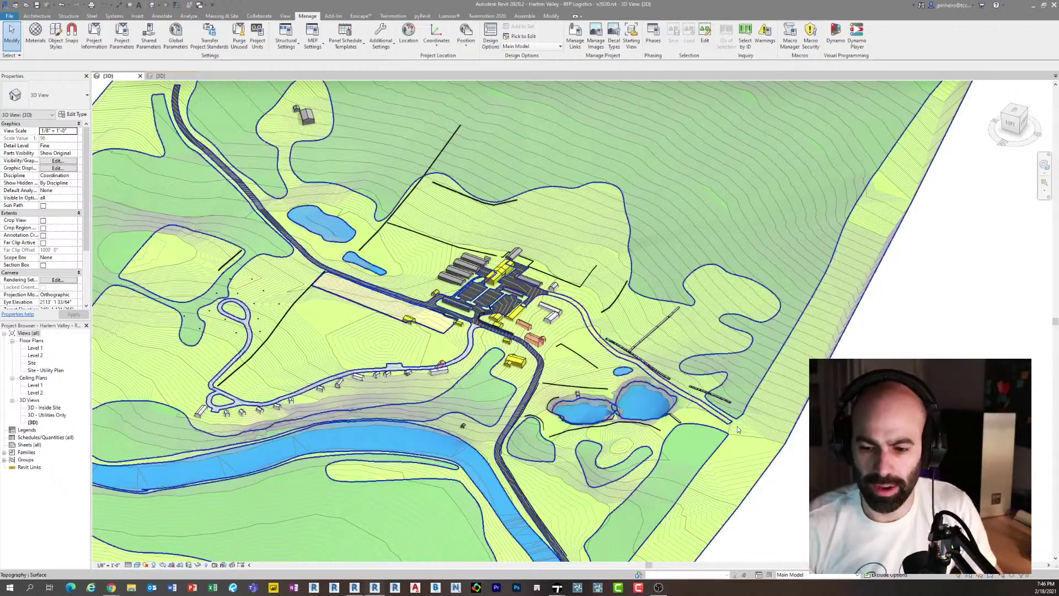
Select the asphalt road and pond subregions in turn to check their assigned materials.
scroll(521, 384, up, 5)
click(607, 413)
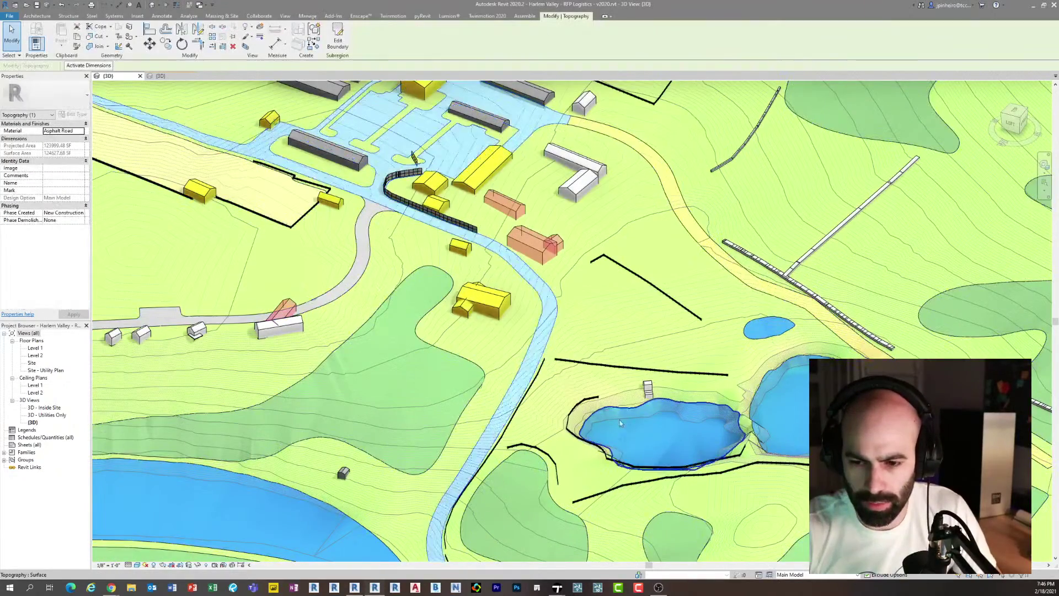
scroll(667, 432, up, 3)
scroll(667, 432, down, 3)
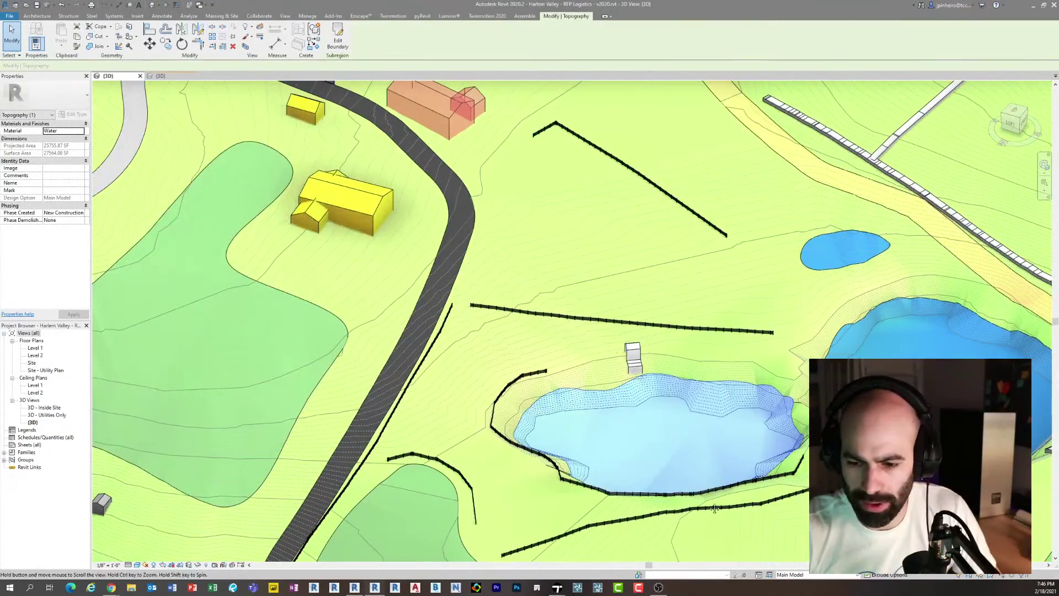
middle_drag(590, 278, 626, 350)
scroll(606, 313, up, 3)
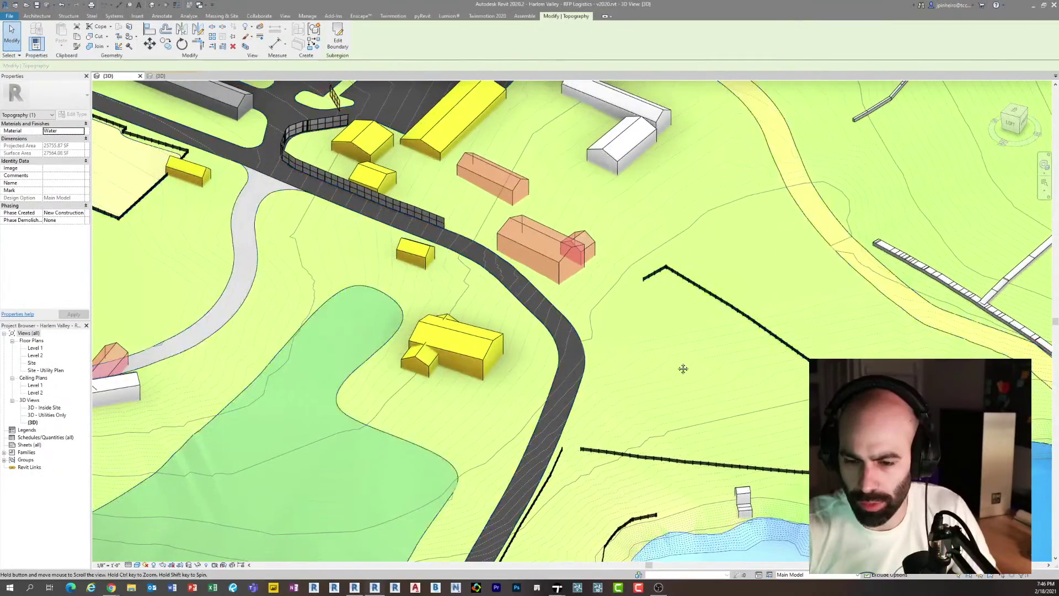
Clear the pond selection and check the Dense Forest subregions beside the river and below the ponds.
middle_drag(684, 368, 686, 448)
scroll(552, 260, down, 4)
key(Escape)
click(758, 193)
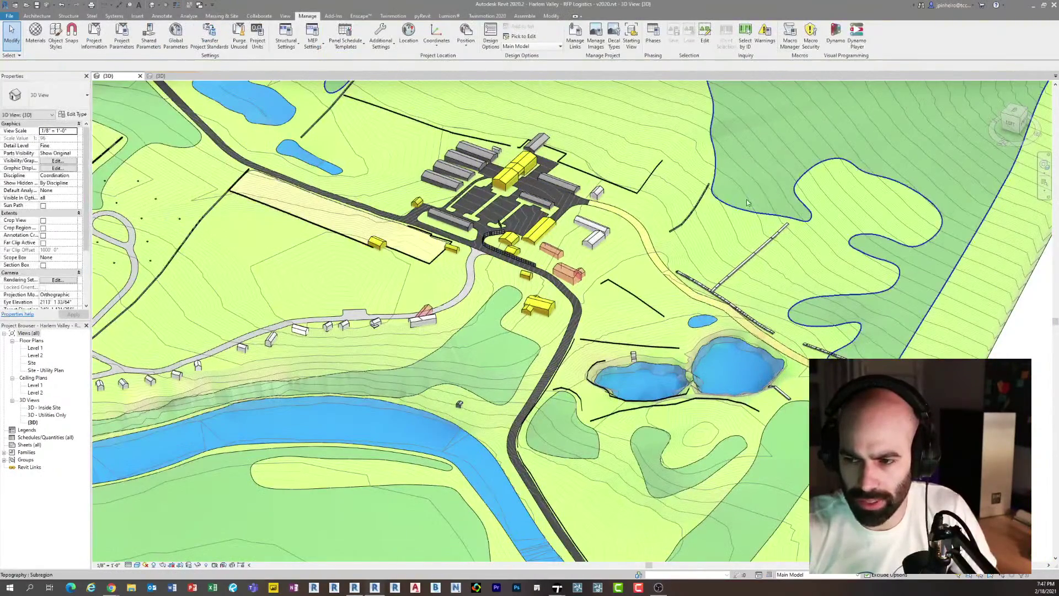
click(482, 330)
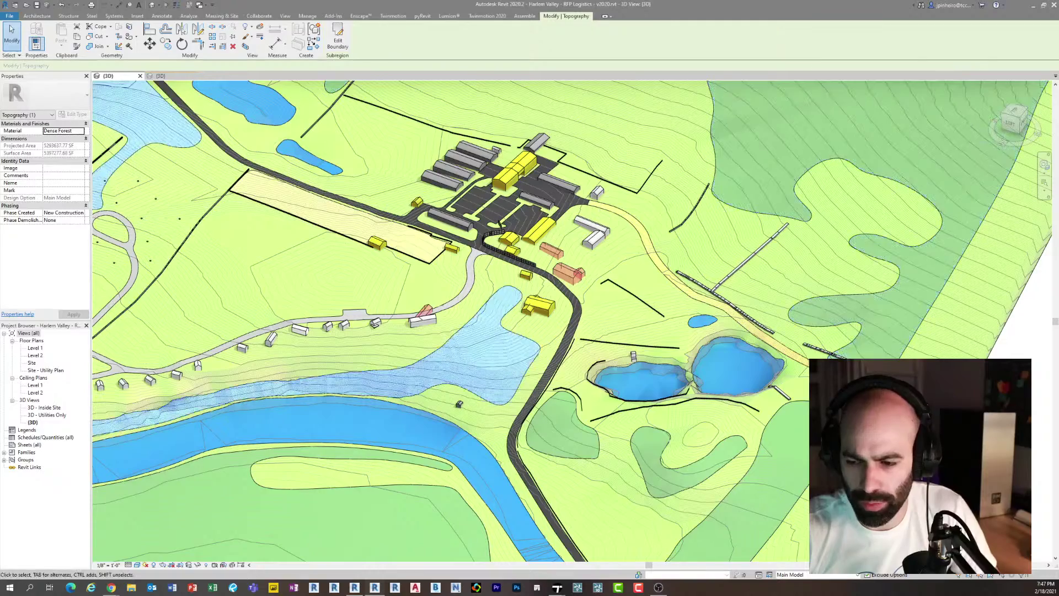
click(726, 445)
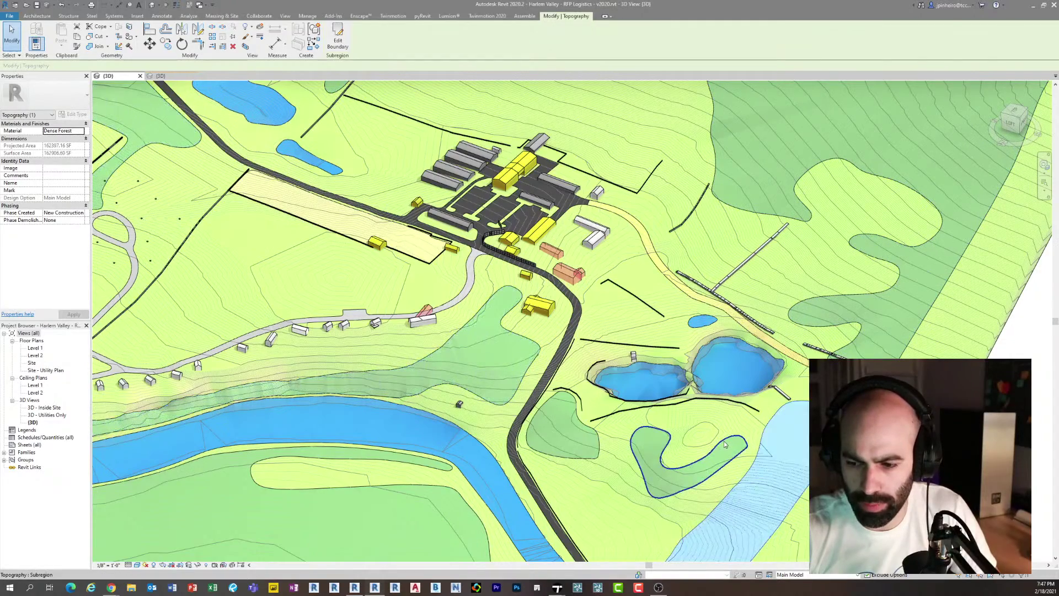
Select the forest subregion below the ponds, clear the selection, and review the entire site topography with its river and roads.
click(596, 440)
scroll(596, 440, down, 3)
middle_drag(596, 439, 572, 410)
key(Escape)
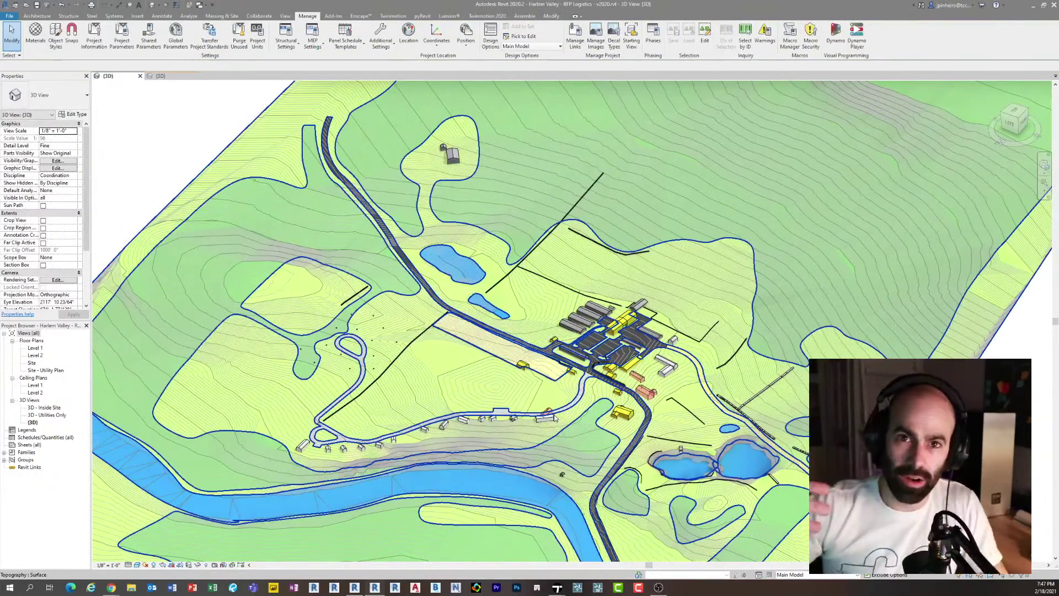
scroll(556, 419, down, 4)
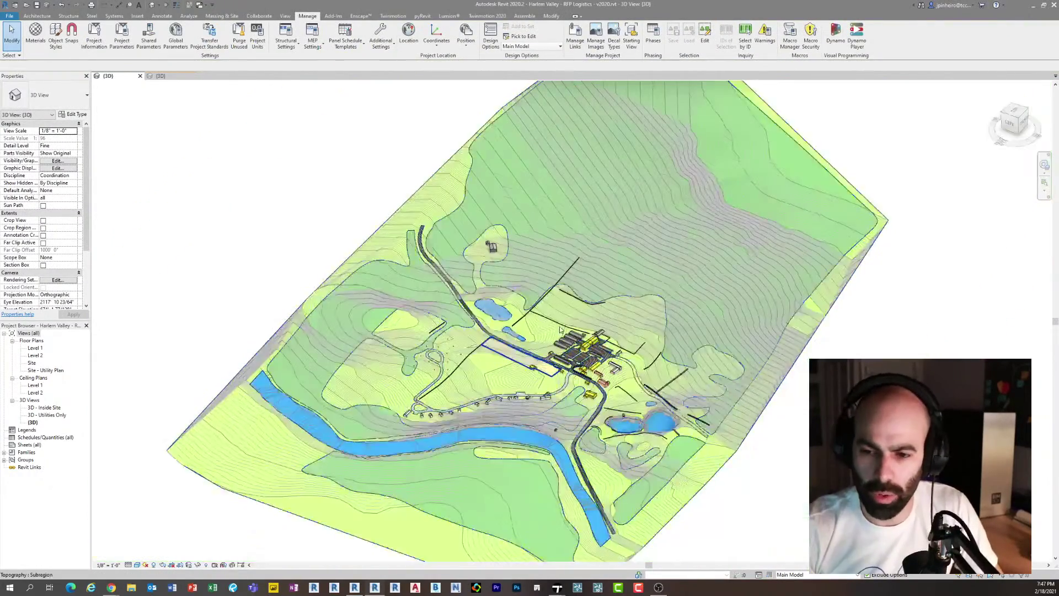
scroll(539, 436, up, 4)
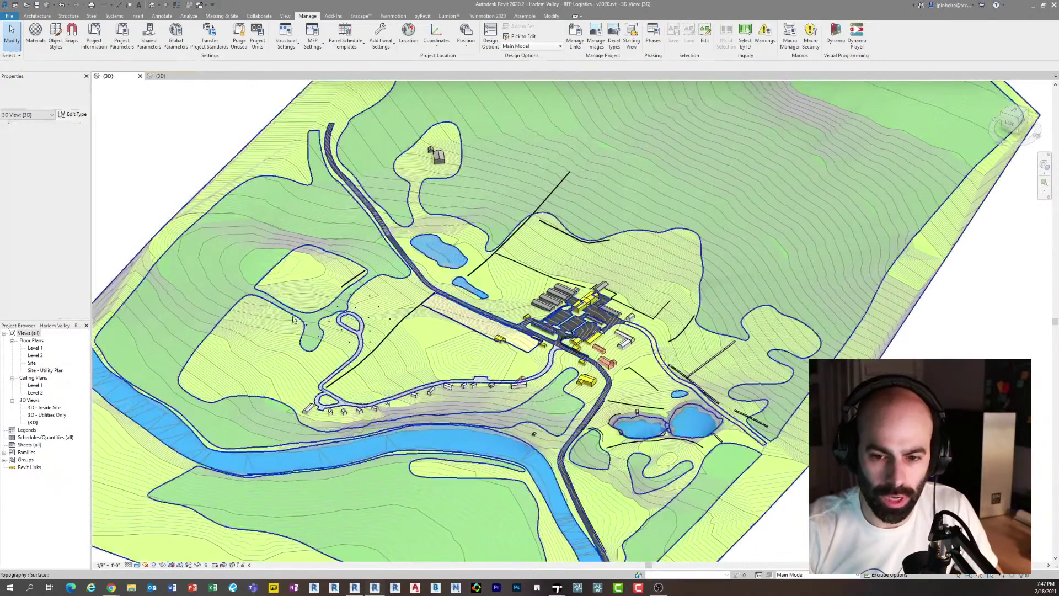
Select a small placeholder beside the teardrop loop road to check its family and type, and clear the selection.
scroll(380, 326, up, 4)
scroll(362, 366, up, 4)
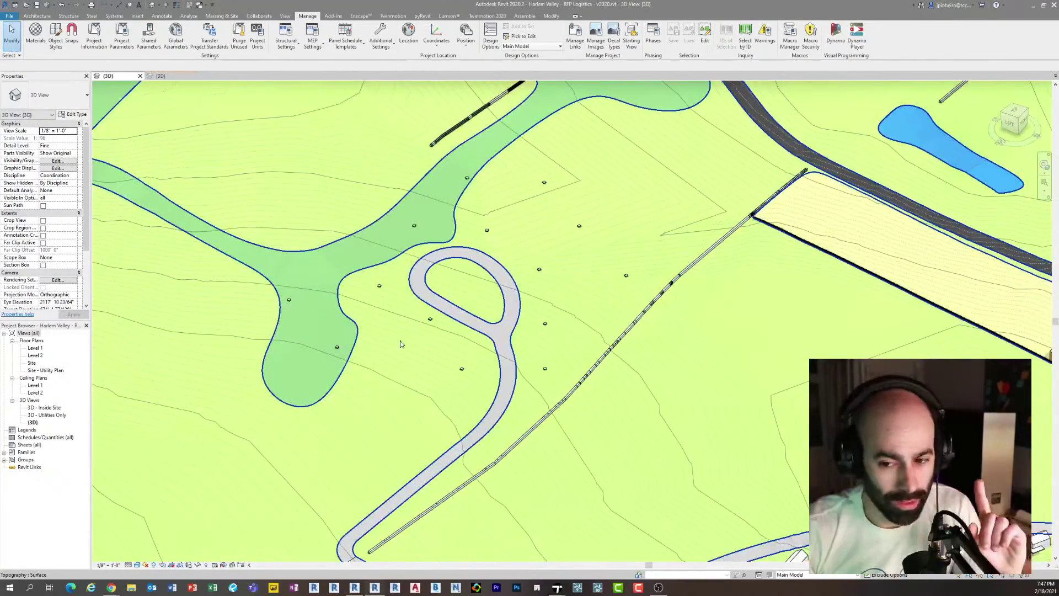
scroll(419, 364, up, 1)
scroll(546, 371, up, 4)
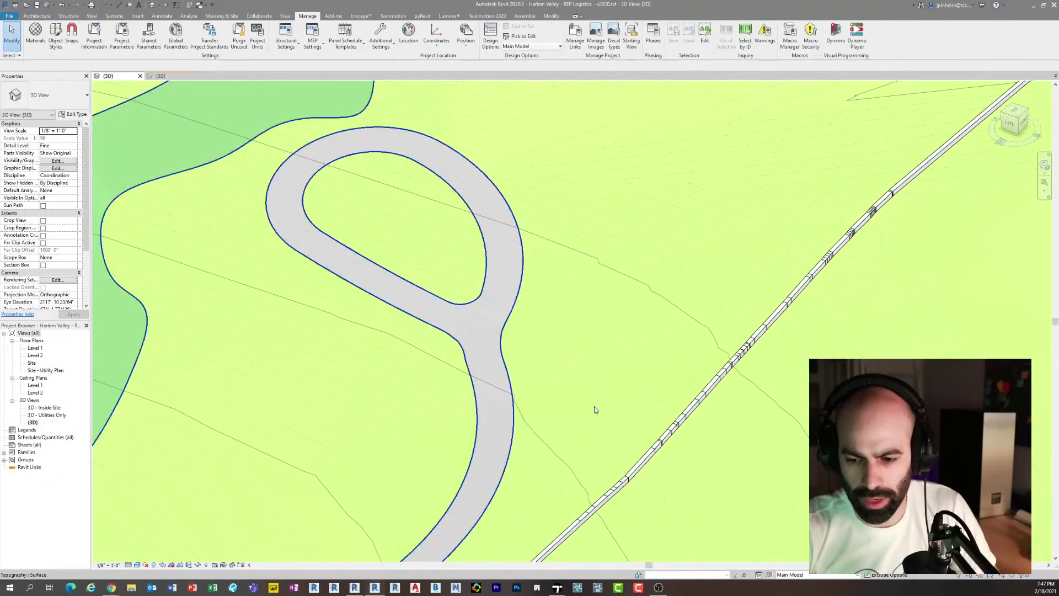
scroll(605, 426, down, 1)
click(542, 318)
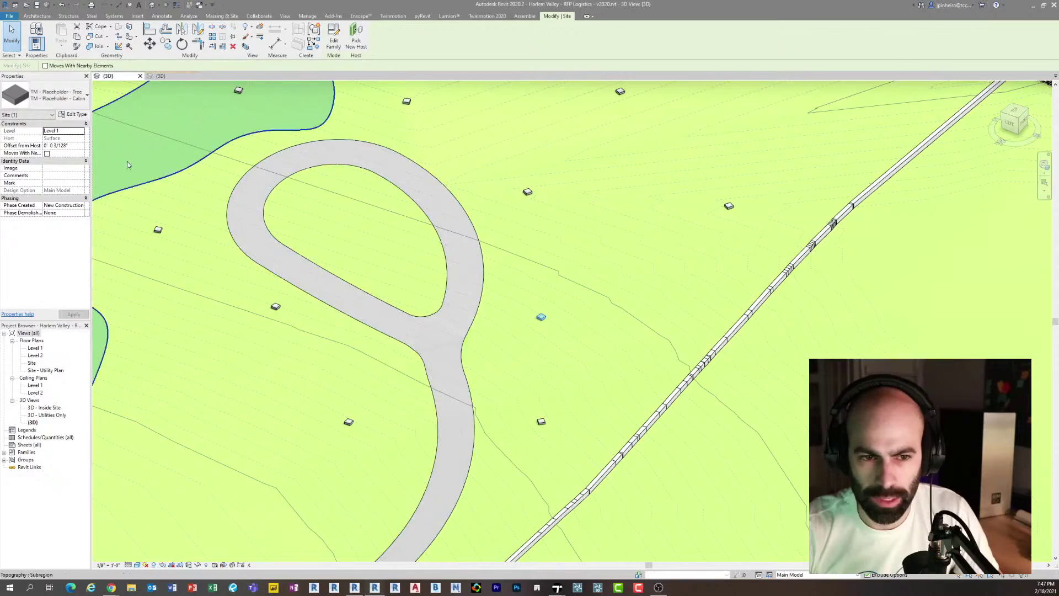
scroll(441, 361, down, 3)
key(Escape)
scroll(440, 360, down, 2)
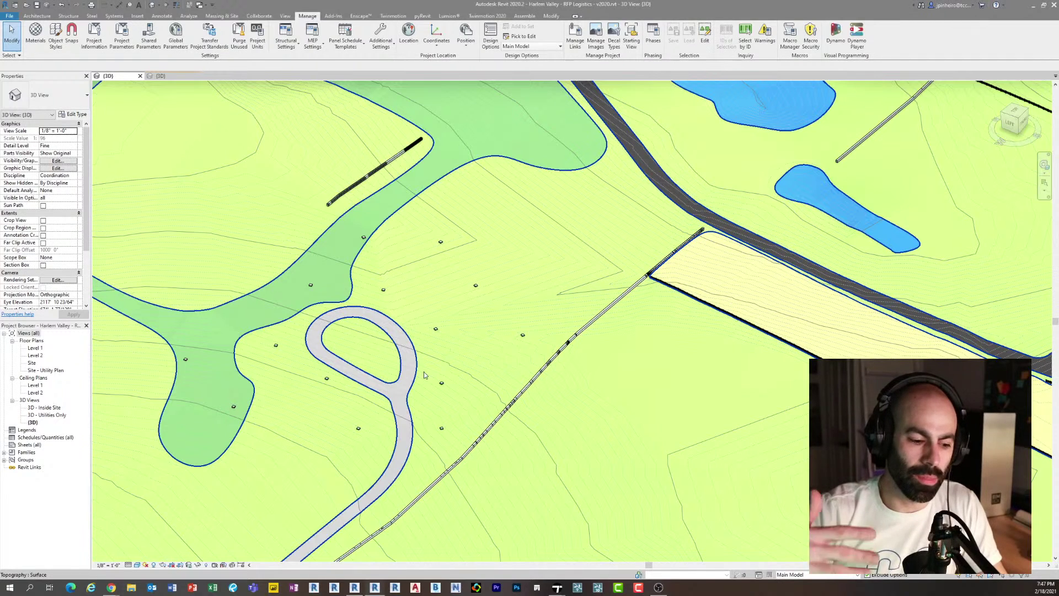
Check the properties of the placeholder between the loop road and the forest strip, and clear the selection.
scroll(424, 375, up, 3)
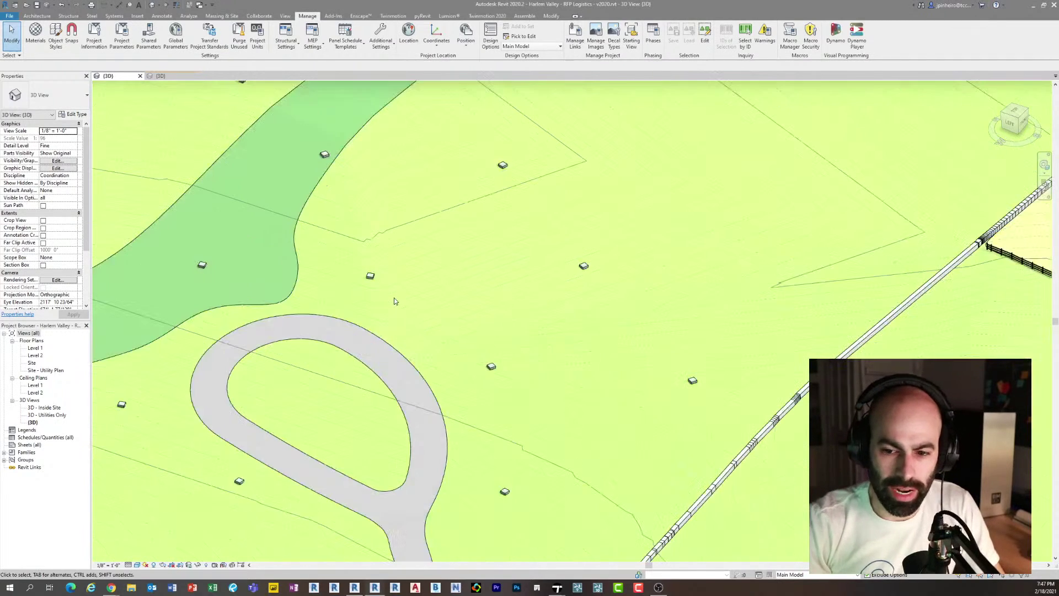
click(370, 275)
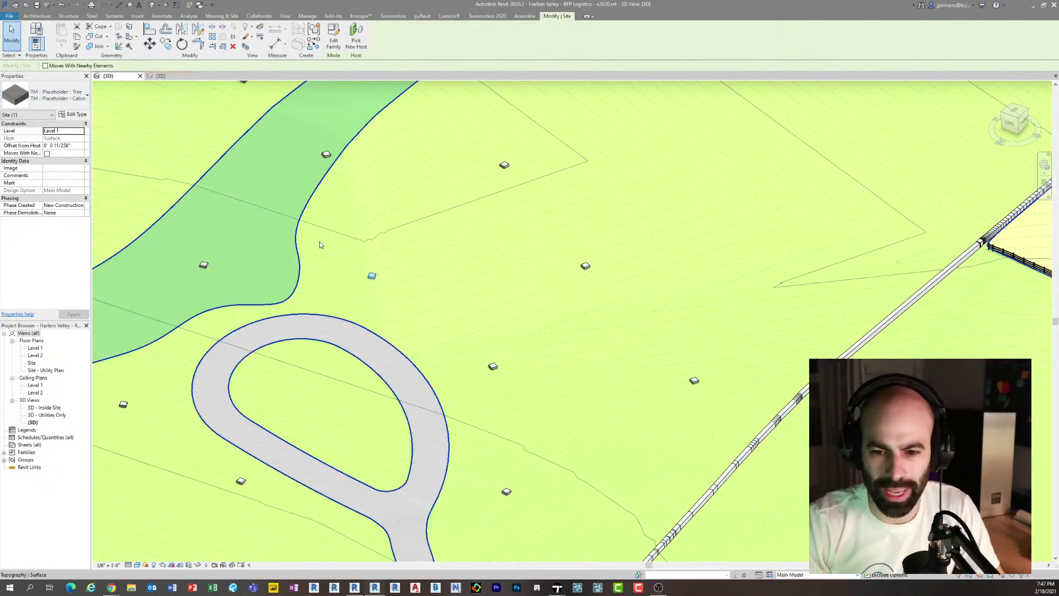
scroll(321, 243, down, 5)
click(421, 279)
scroll(431, 283, down, 2)
middle_drag(502, 322, 453, 300)
scroll(348, 287, up, 1)
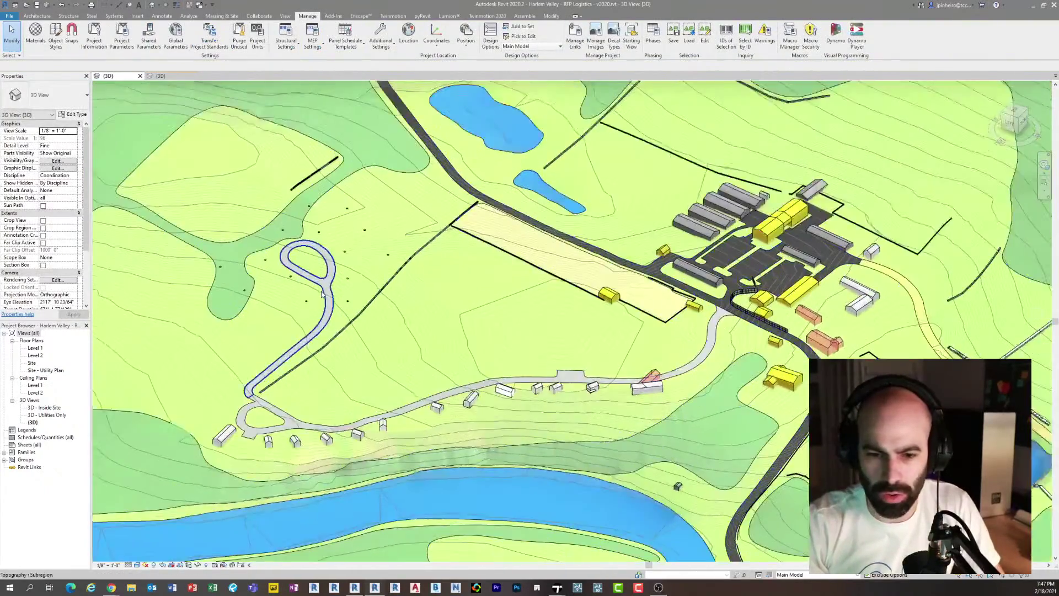
Examine the placeholders around the loop road, select one of the small existing building masses along the river-side road, and clear the selection.
scroll(331, 308, up, 2)
middle_drag(558, 339, 553, 382)
scroll(301, 255, up, 2)
scroll(301, 255, up, 1)
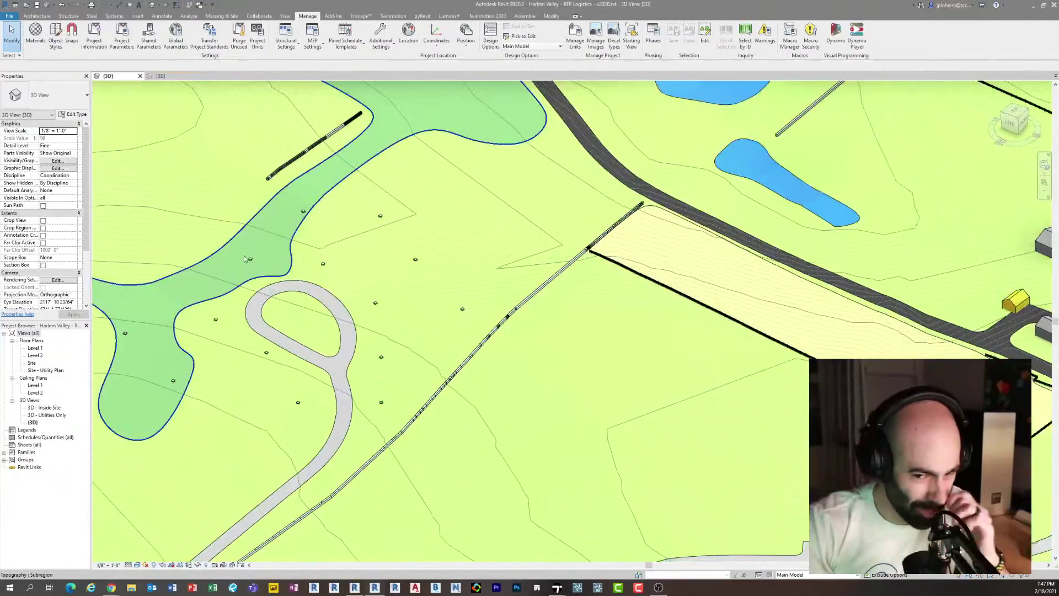
scroll(343, 289, down, 4)
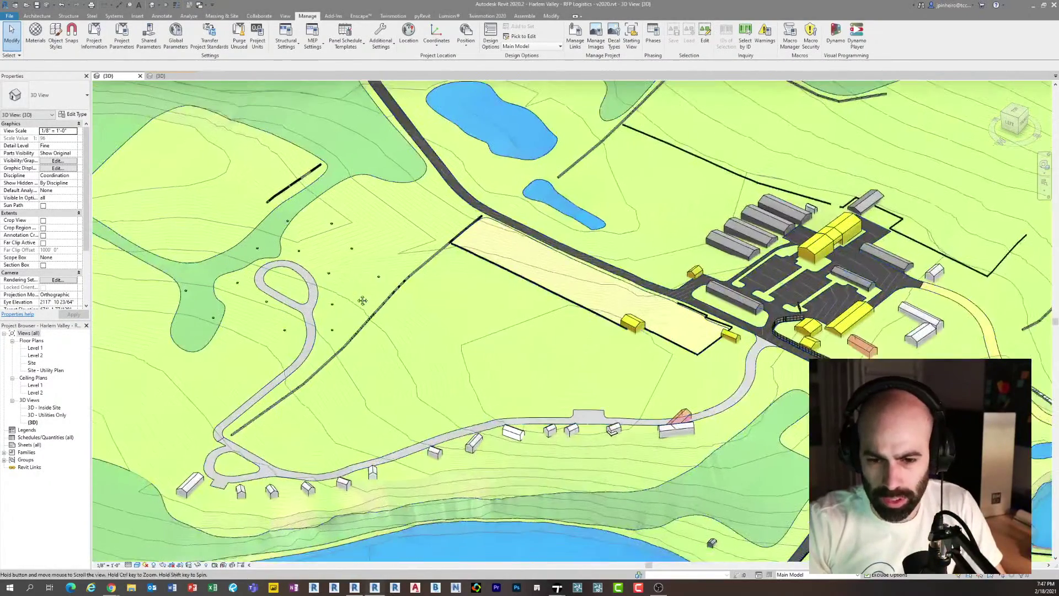
scroll(378, 473, up, 4)
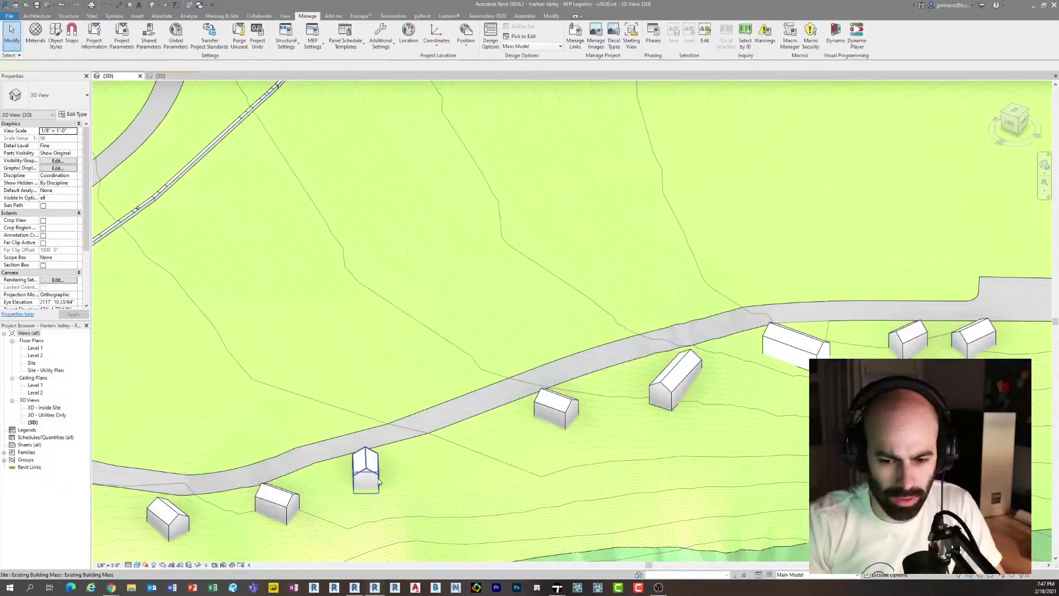
click(366, 469)
click(413, 480)
Examine the cabin masses along the road up to the color-coded buildings around the parking lot.
scroll(409, 477, down, 3)
middle_drag(631, 451, 402, 443)
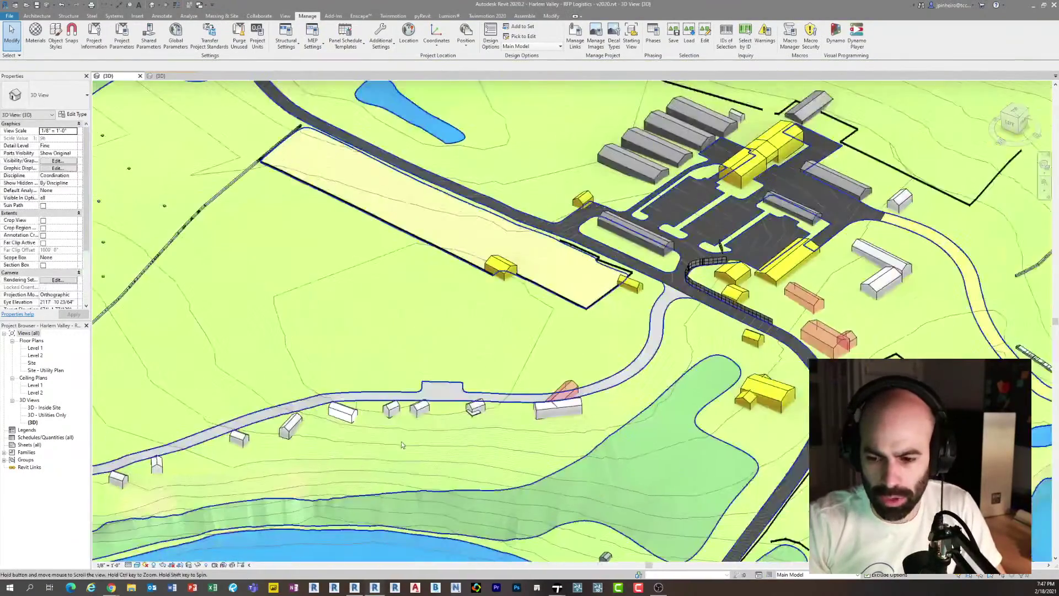
middle_drag(646, 374, 536, 390)
scroll(537, 390, up, 2)
scroll(558, 346, up, 2)
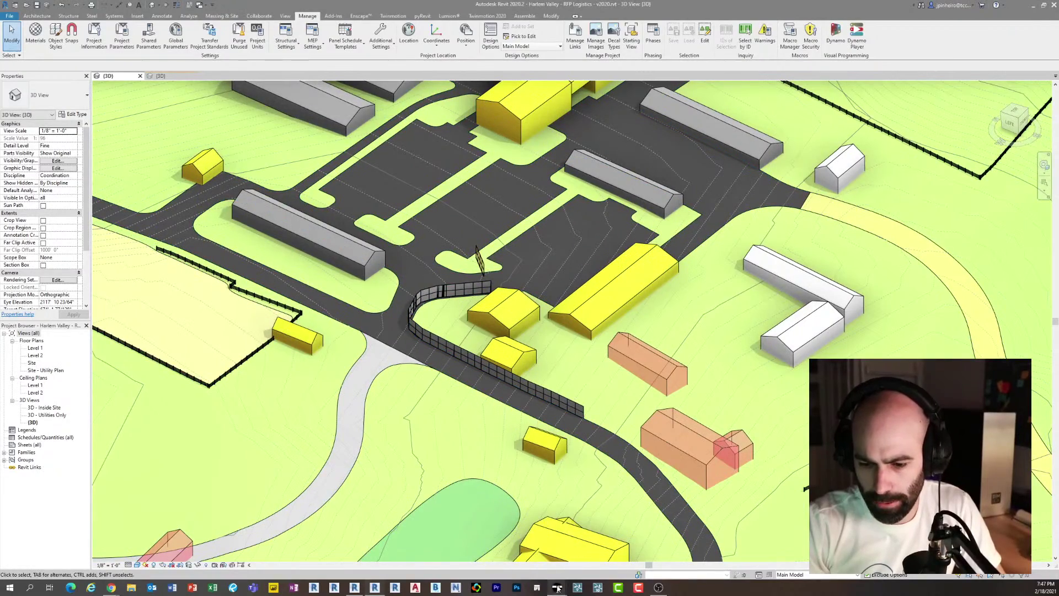
Switch to the Harlem Valley - Live Demo 1 scene in Twinmotion and examine the main building and its parking lot.
click(582, 550)
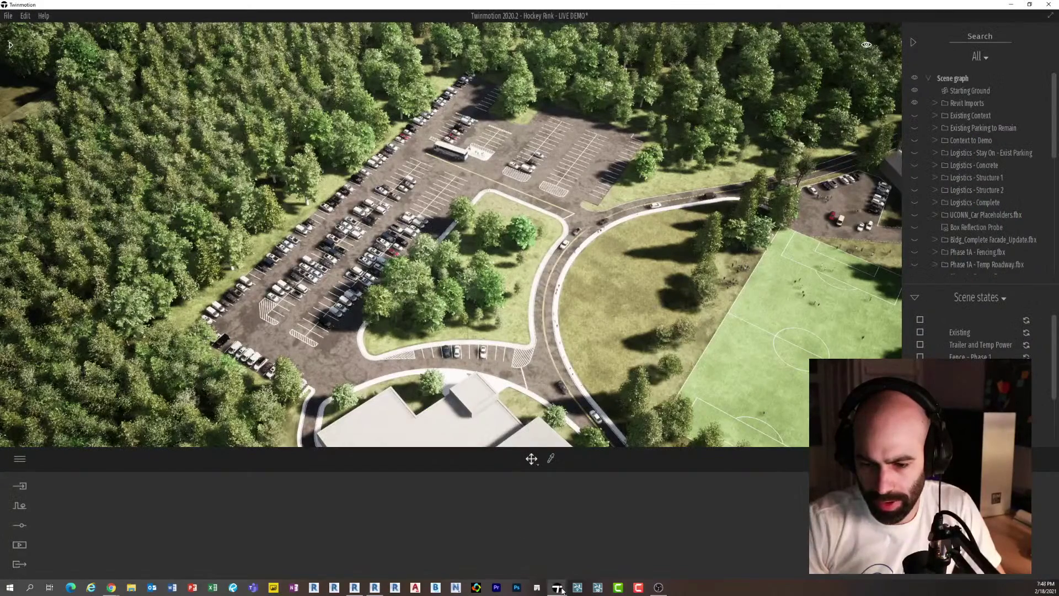
mouse_move(559, 588)
click(518, 550)
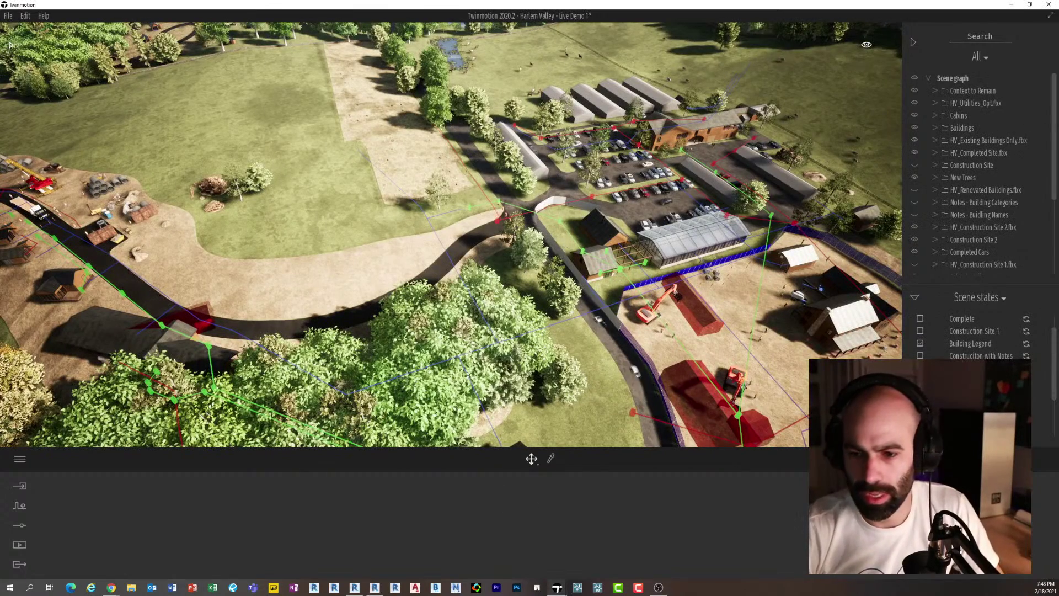
middle_drag(602, 160, 439, 137)
scroll(439, 137, up, 3)
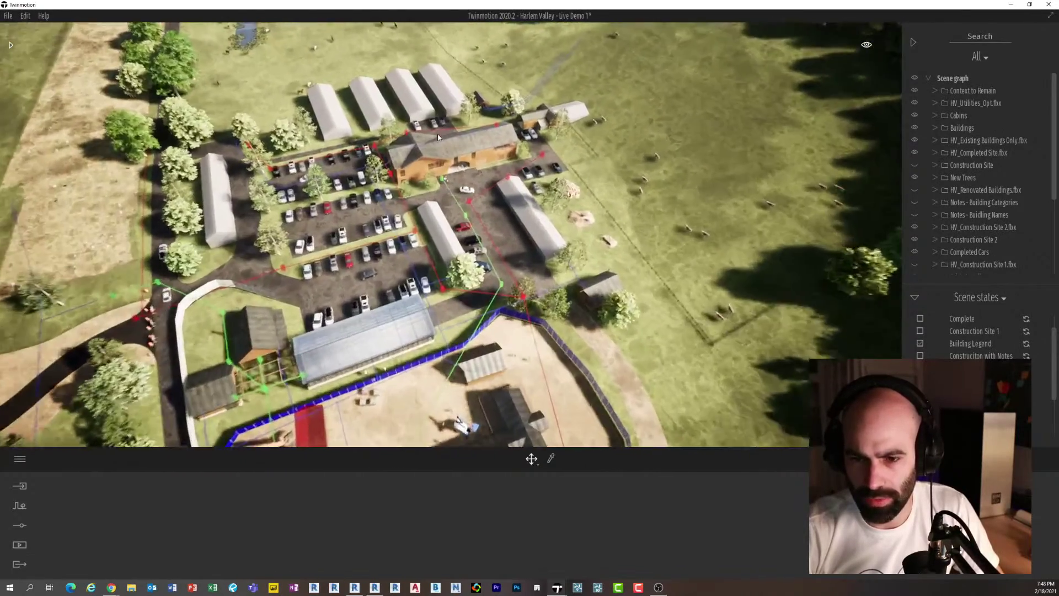
scroll(441, 141, up, 5)
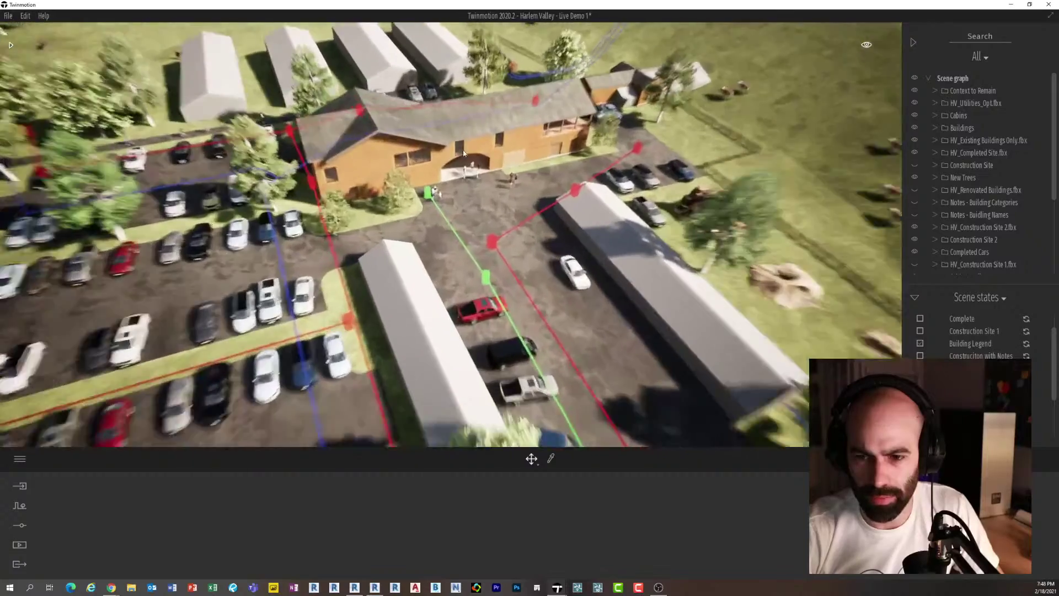
scroll(428, 185, up, 5)
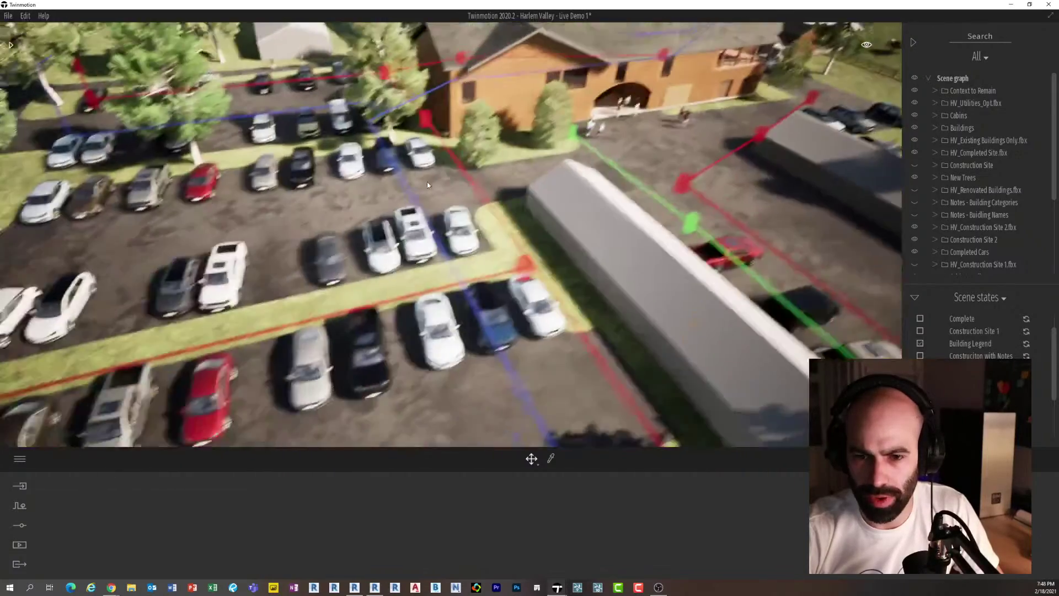
scroll(424, 184, down, 10)
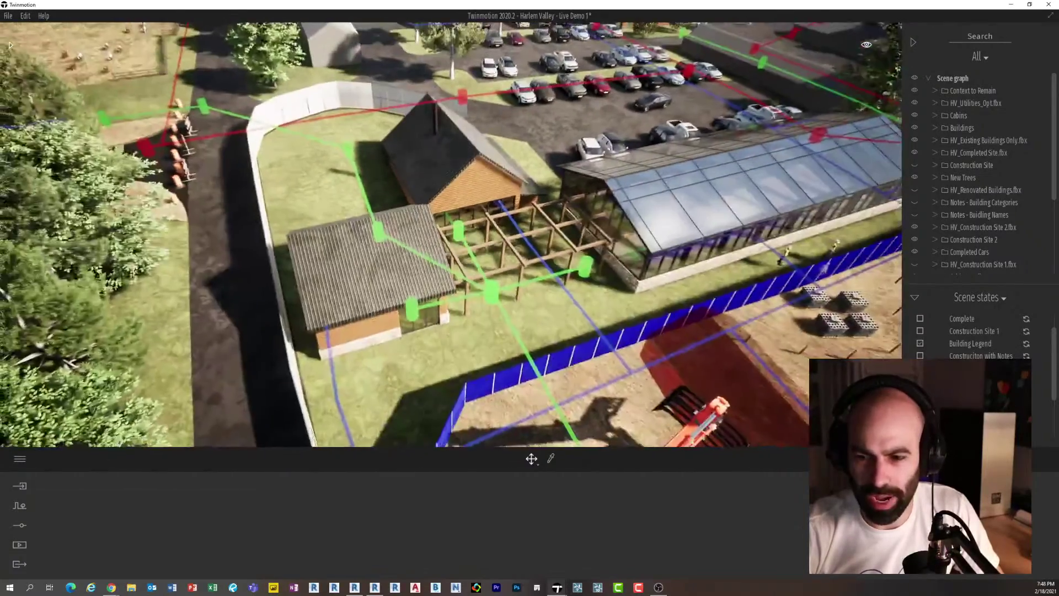
Examine the gabled buildings, timber pergola and greenhouse beside the fenced construction area from several sides.
key(w)
right_drag(424, 184, 483, 145)
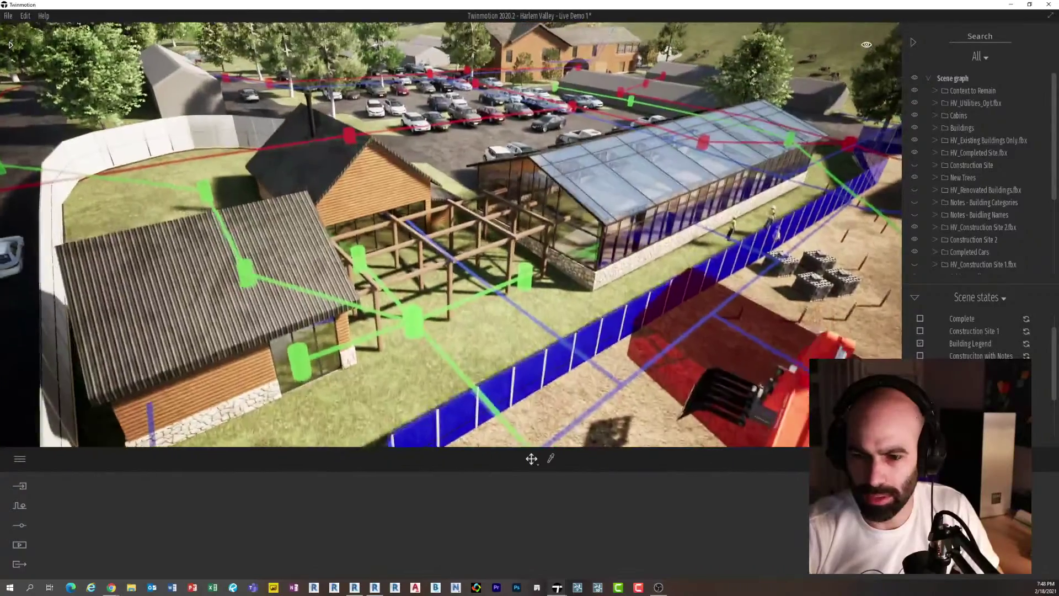
shift+middle_drag(401, 246, 552, 242)
shift+middle_drag(358, 250, 491, 234)
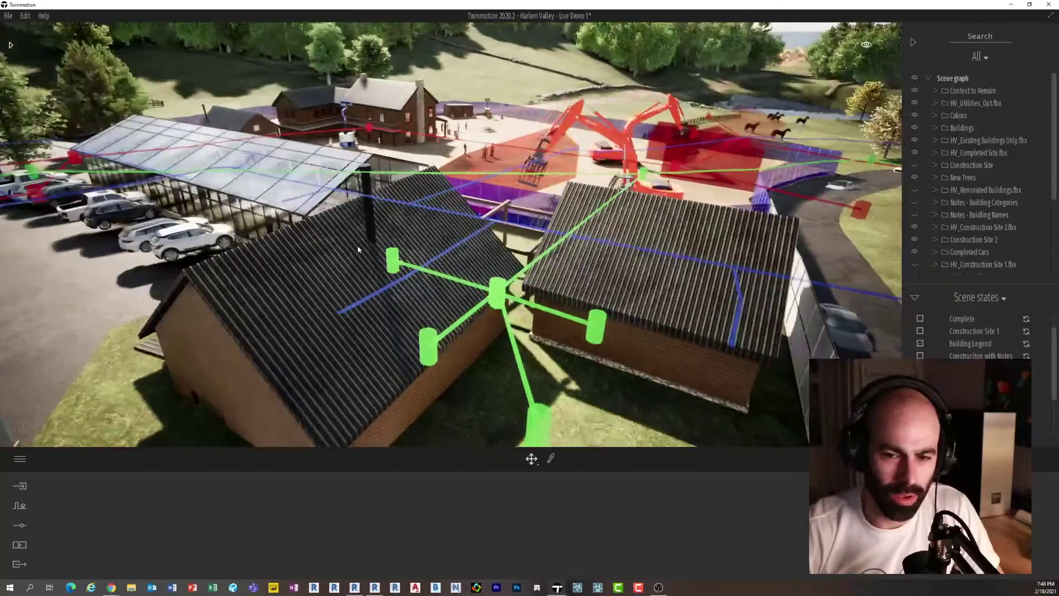
scroll(358, 251, down, 10)
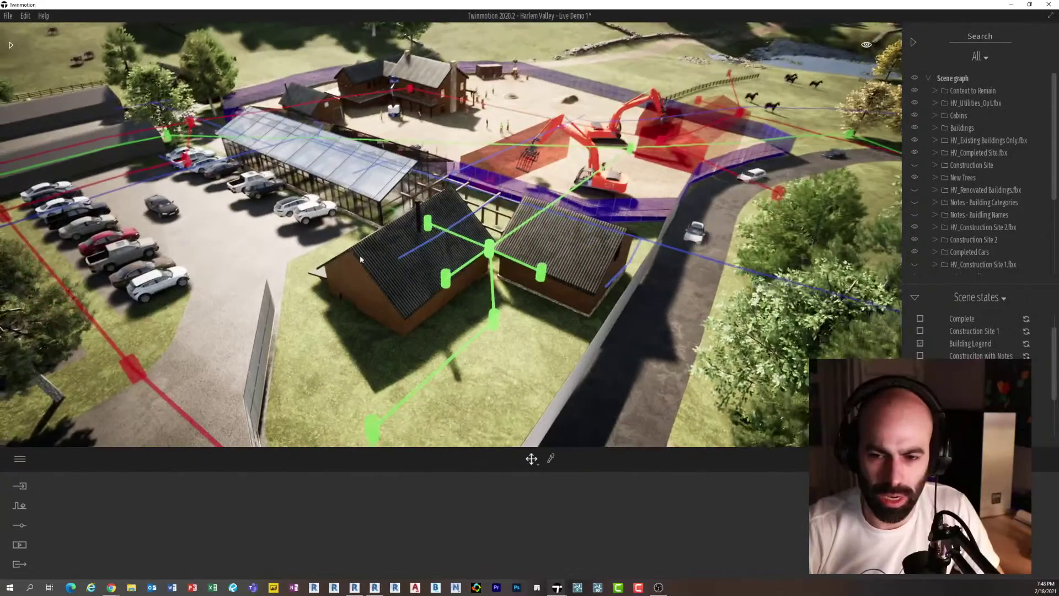
scroll(359, 255, up, 5)
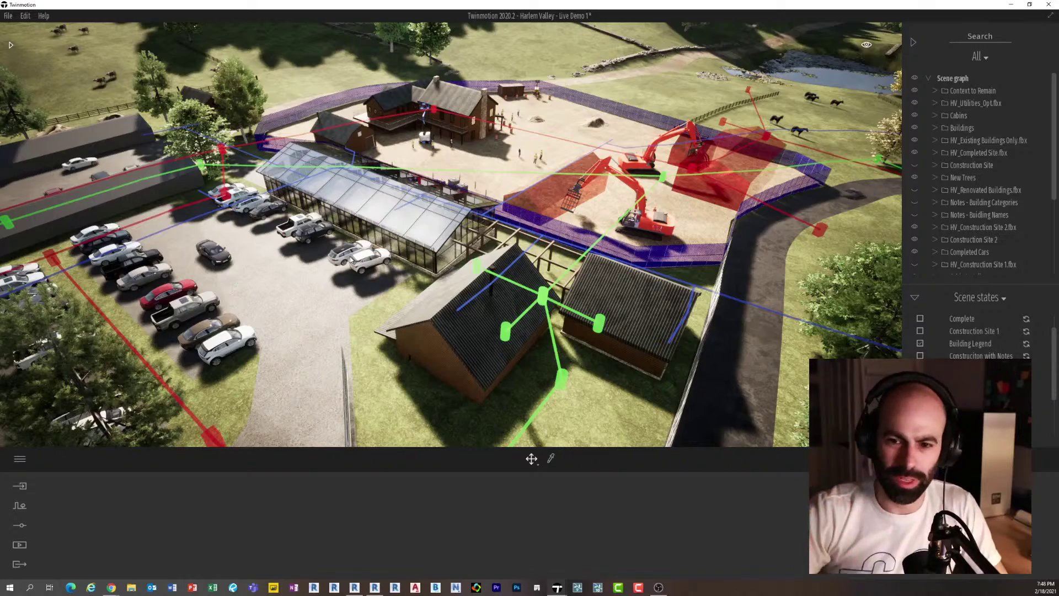
shift+middle_drag(584, 220, 464, 237)
scroll(585, 219, up, 4)
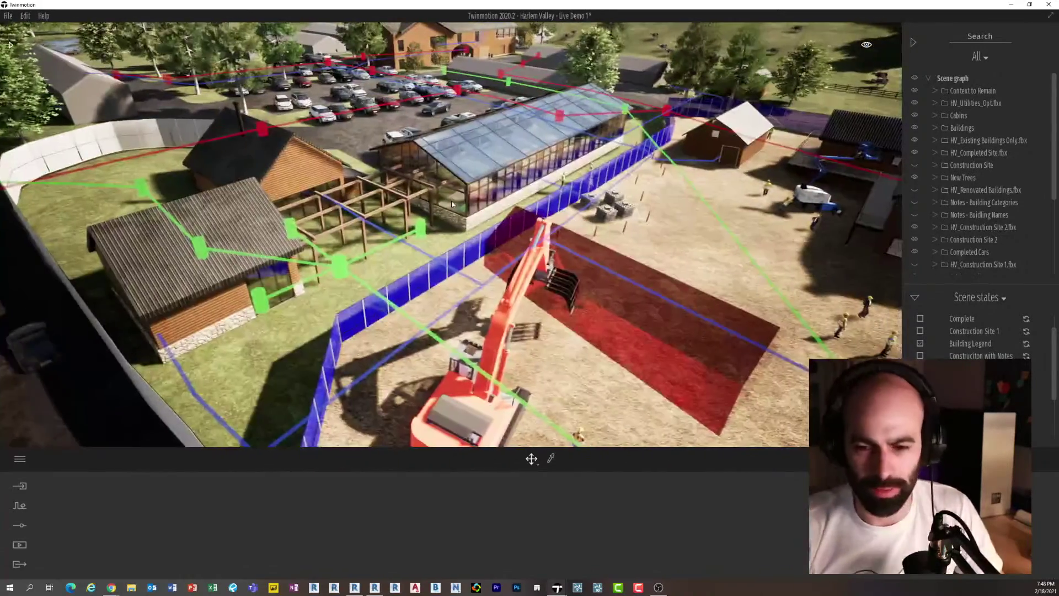
shift+middle_drag(441, 194, 441, 194)
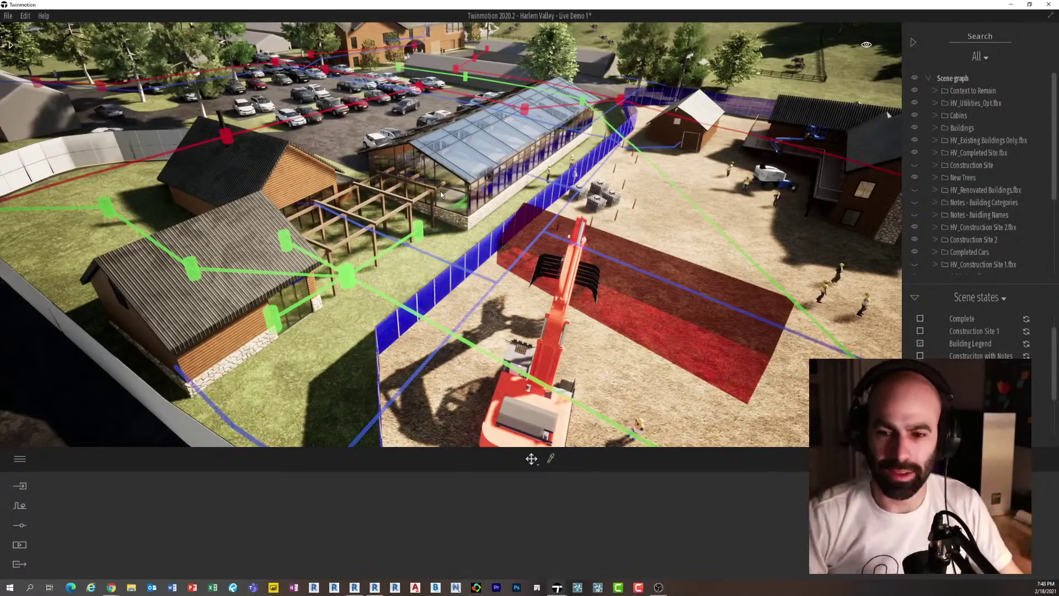
Switch to the site logistics model in Revit, select the long yellow mass and its smaller neighbor to check their properties, and clear the selection.
mouse_move(375, 587)
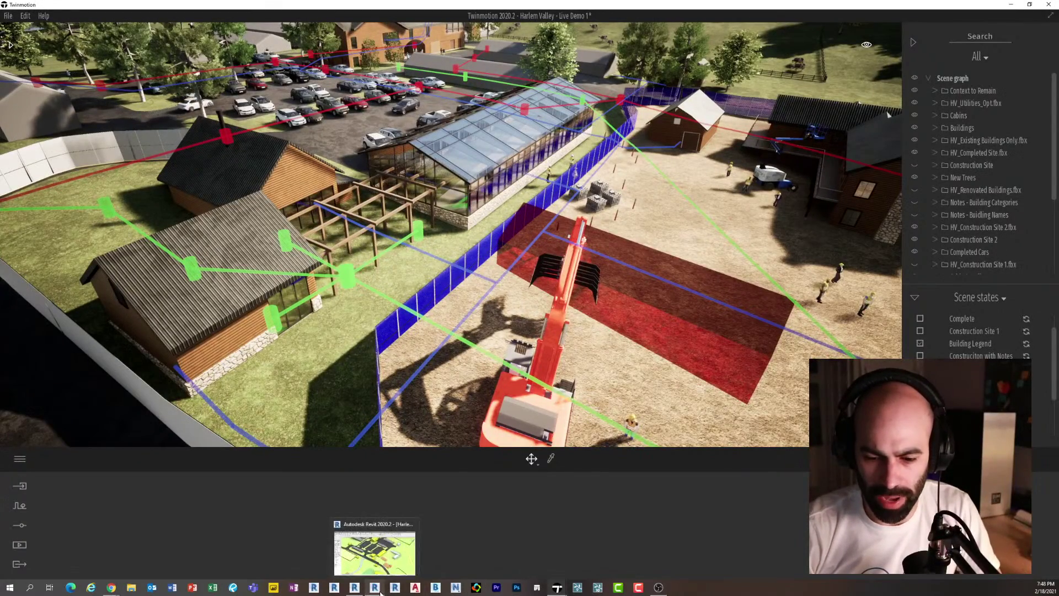
click(380, 568)
scroll(572, 319, up, 6)
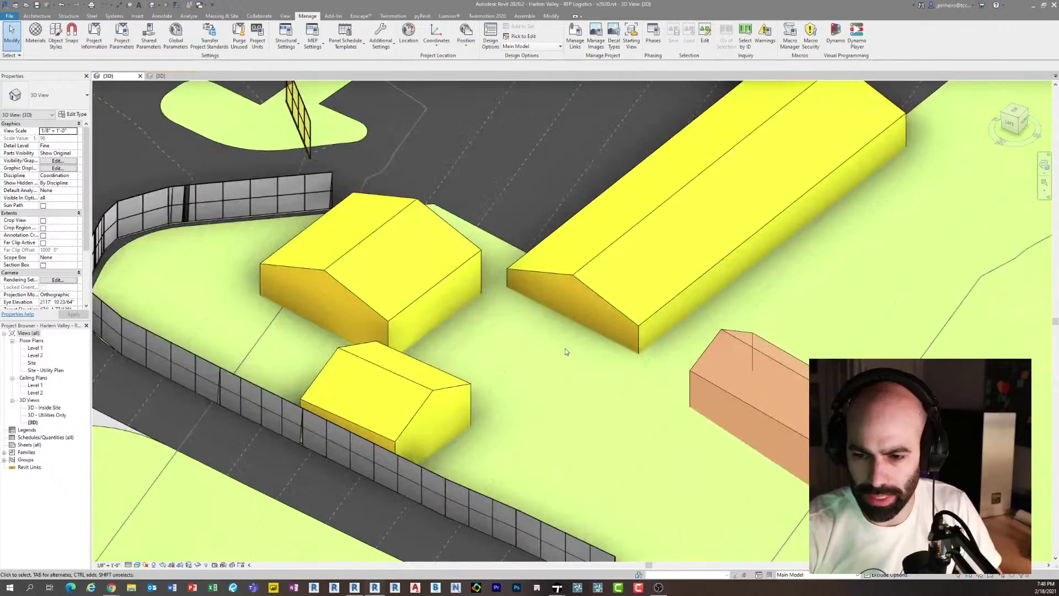
scroll(498, 370, down, 4)
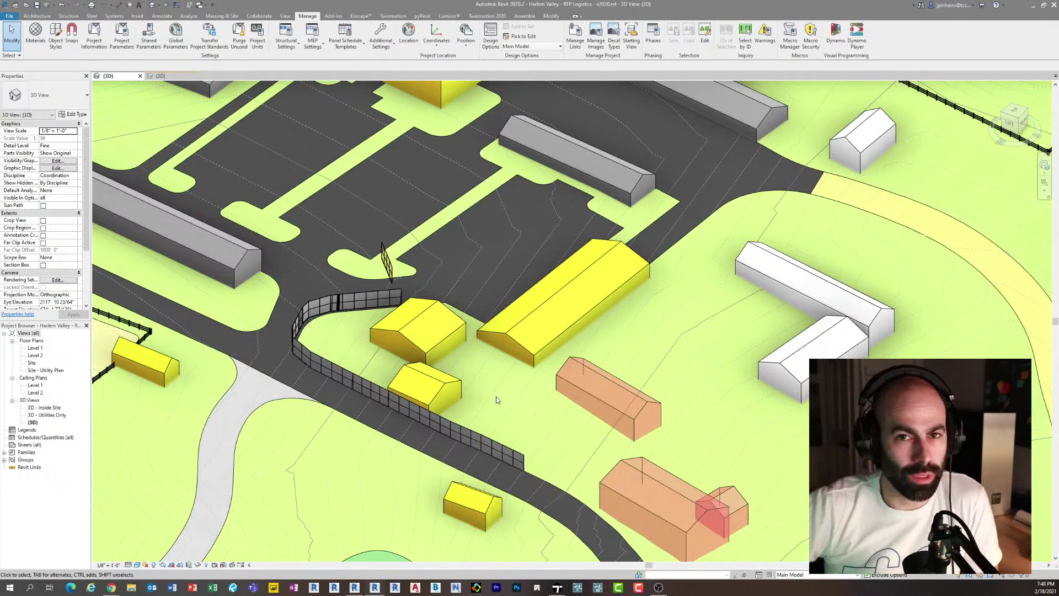
click(499, 322)
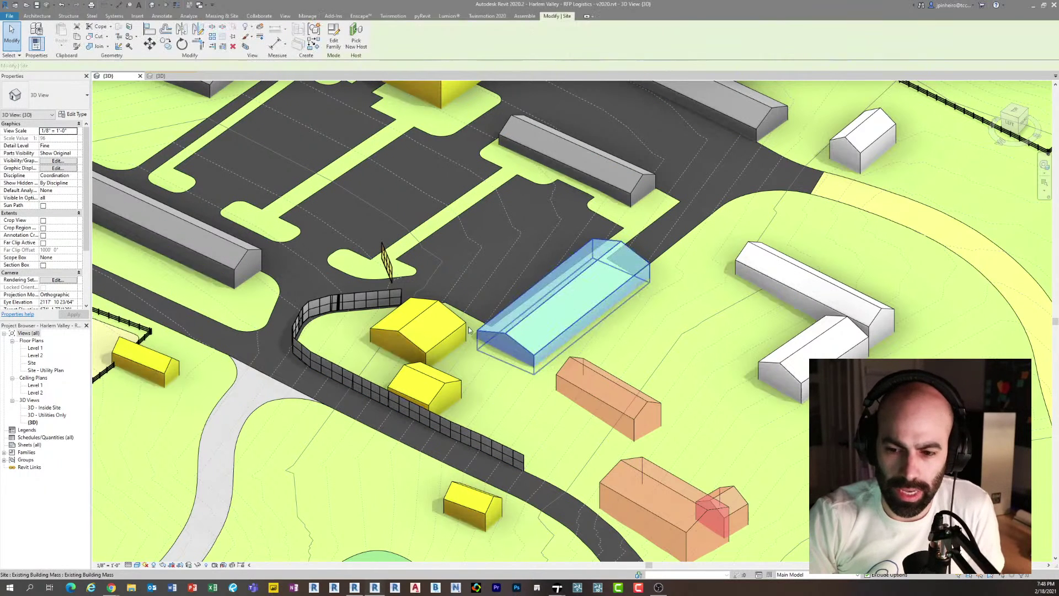
click(411, 331)
scroll(488, 386, down, 1)
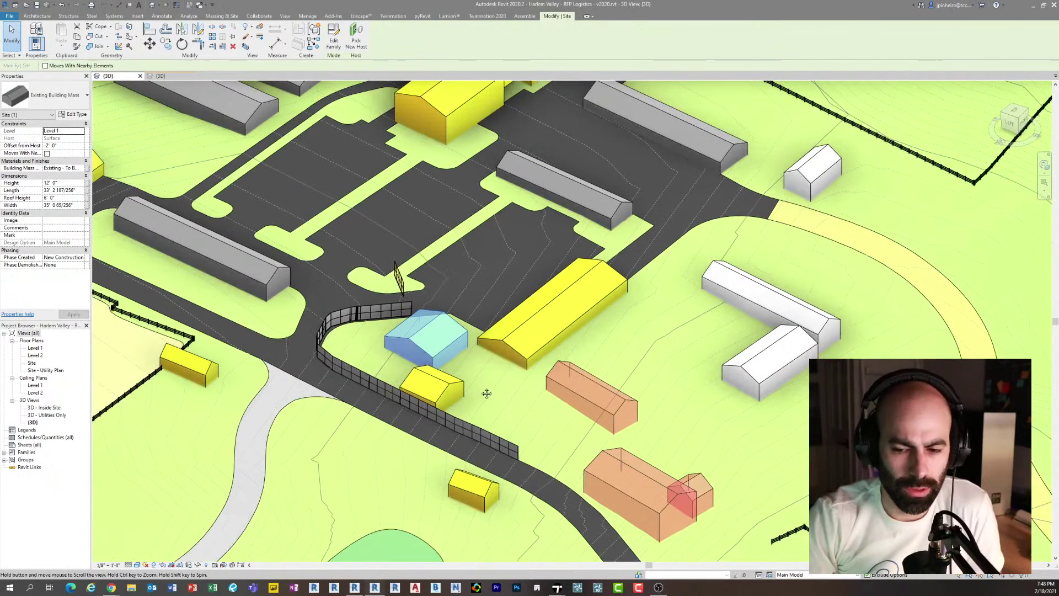
key(Escape)
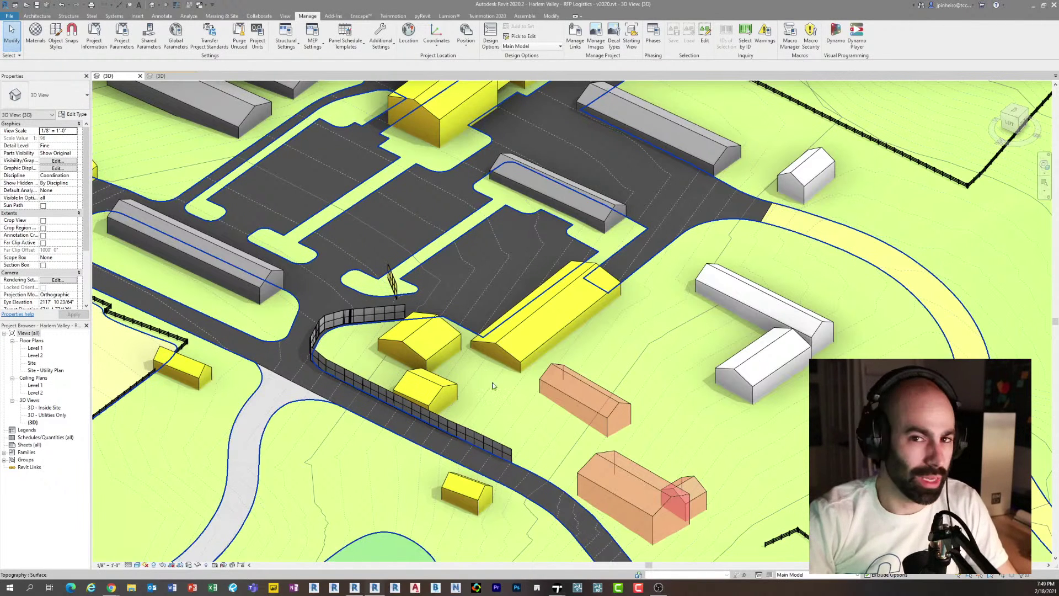
Open the 3D view of the farm store and gathering barn model.
mouse_move(353, 589)
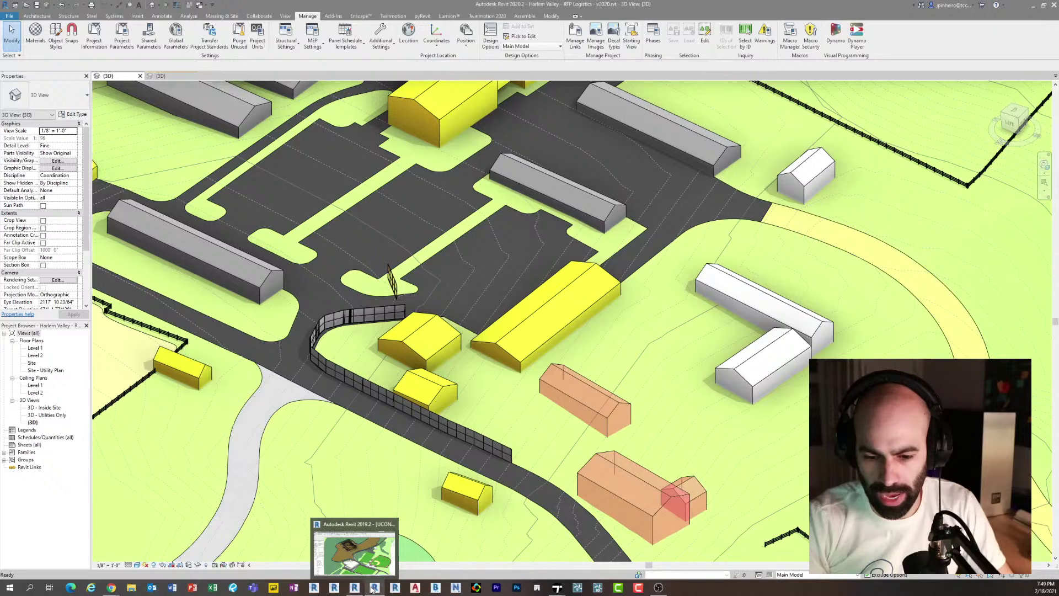
click(154, 78)
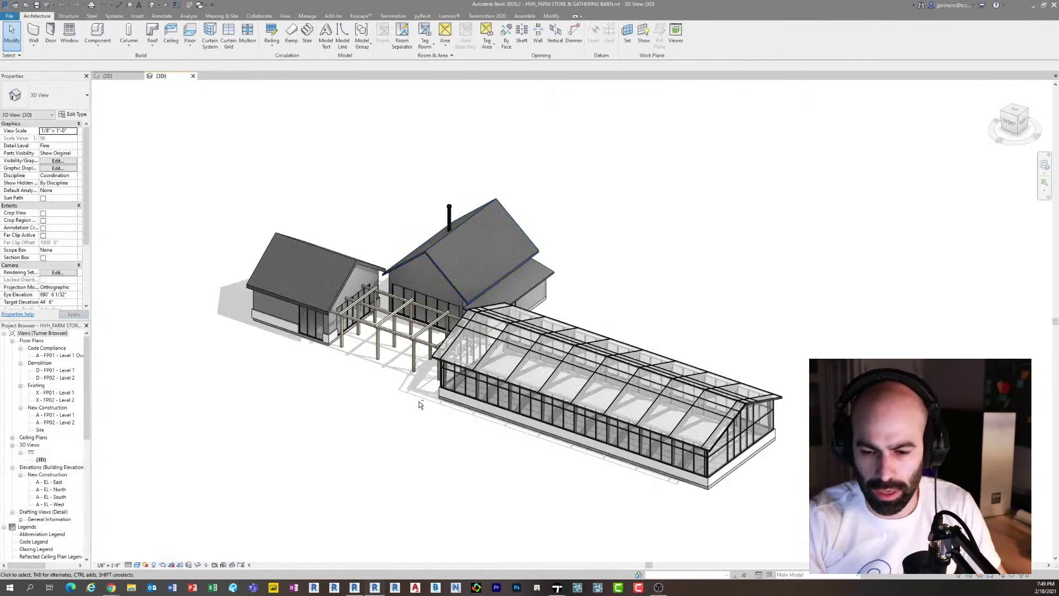
Examine the farm store, gathering barn, pergola and greenhouse model from the pergola side.
shift+middle_drag(419, 401, 508, 388)
scroll(476, 381, up, 2)
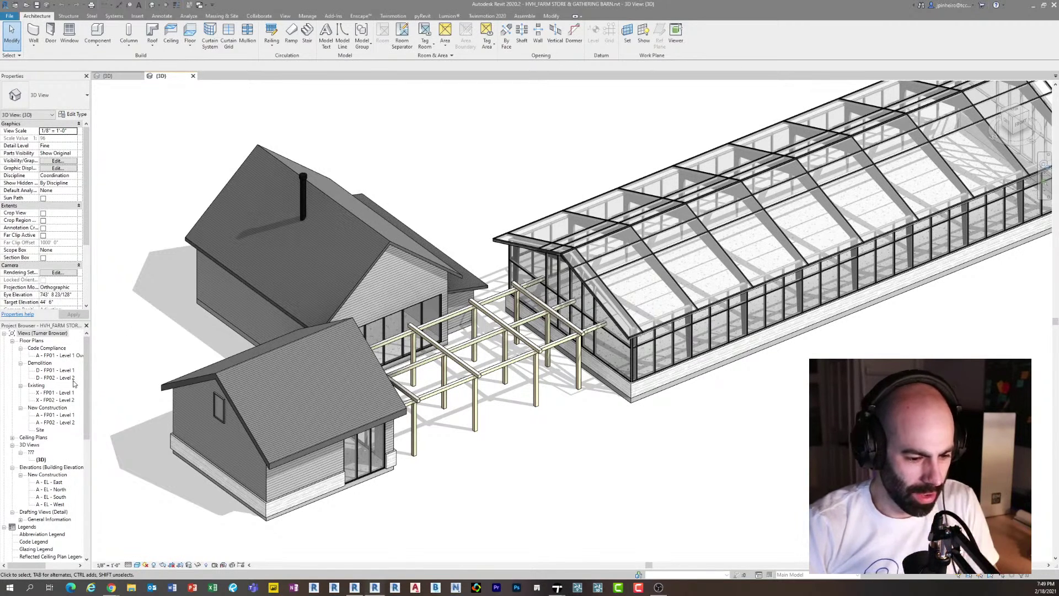
scroll(408, 343, down, 3)
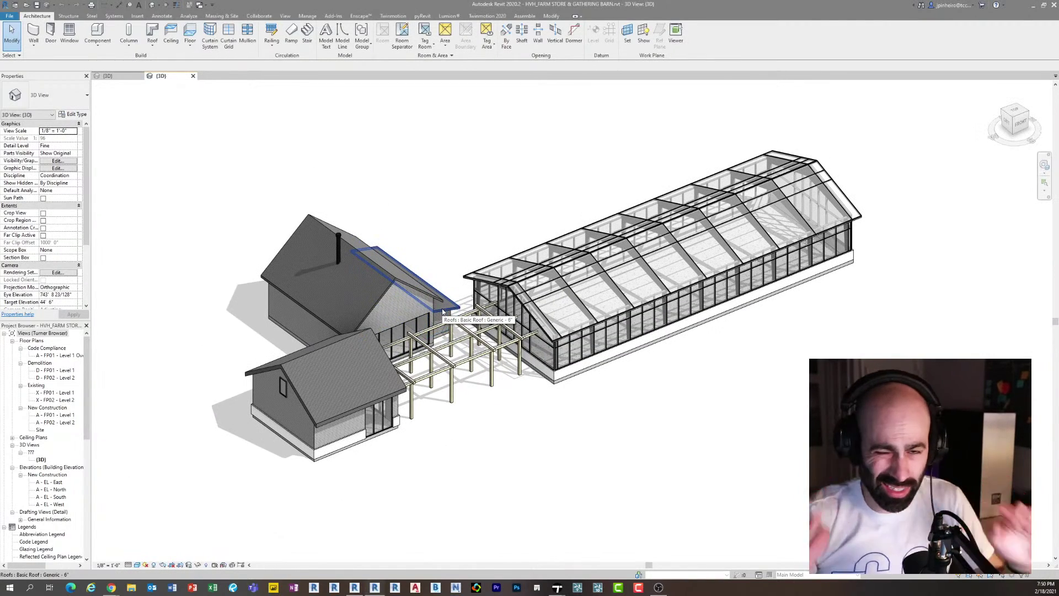
scroll(413, 234, up, 3)
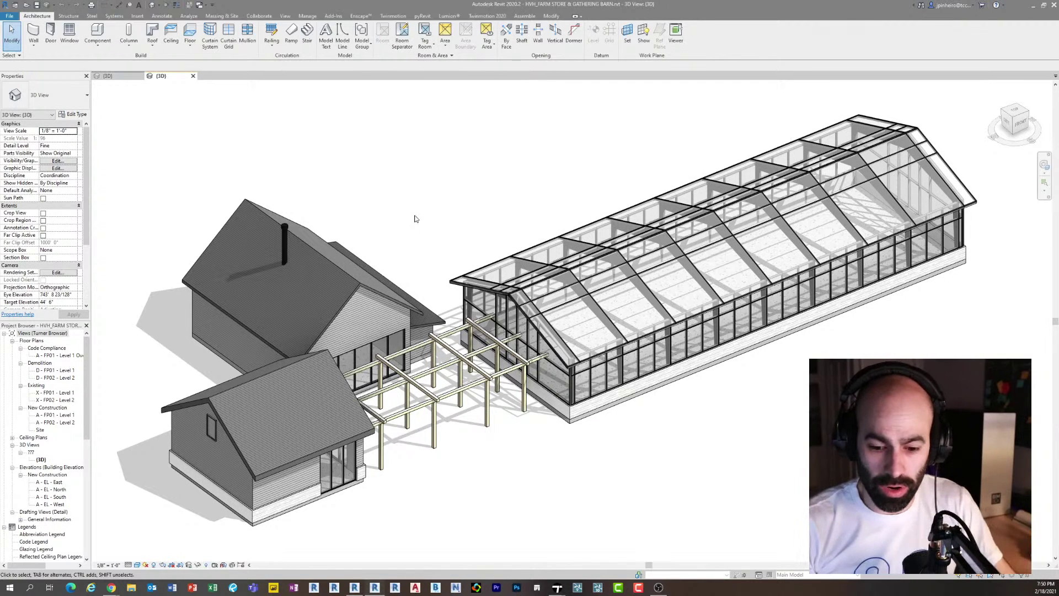
Switch to the Harlem Valley - Live Demo 1 scene in Twinmotion and examine the detailed buildings beside the fenced construction area.
mouse_move(556, 588)
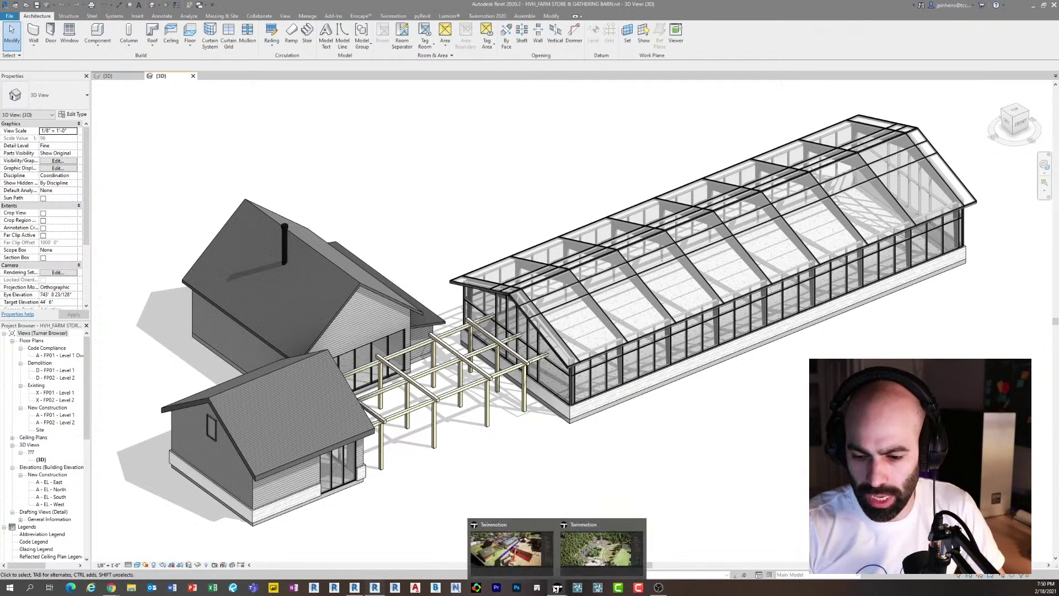
click(579, 552)
scroll(534, 356, down, 4)
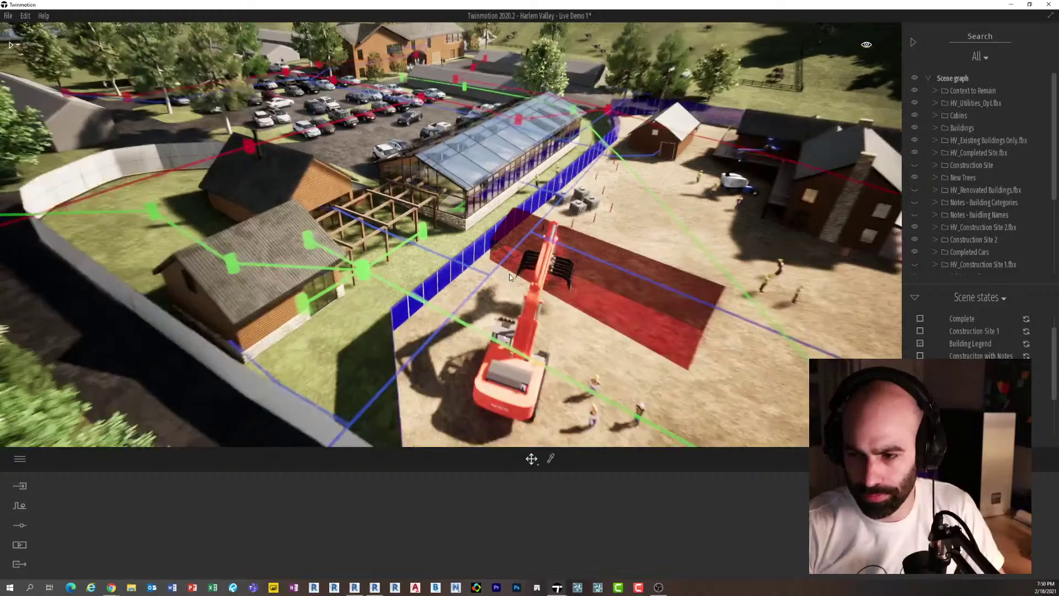
scroll(982, 238, down, 2)
scroll(986, 254, down, 3)
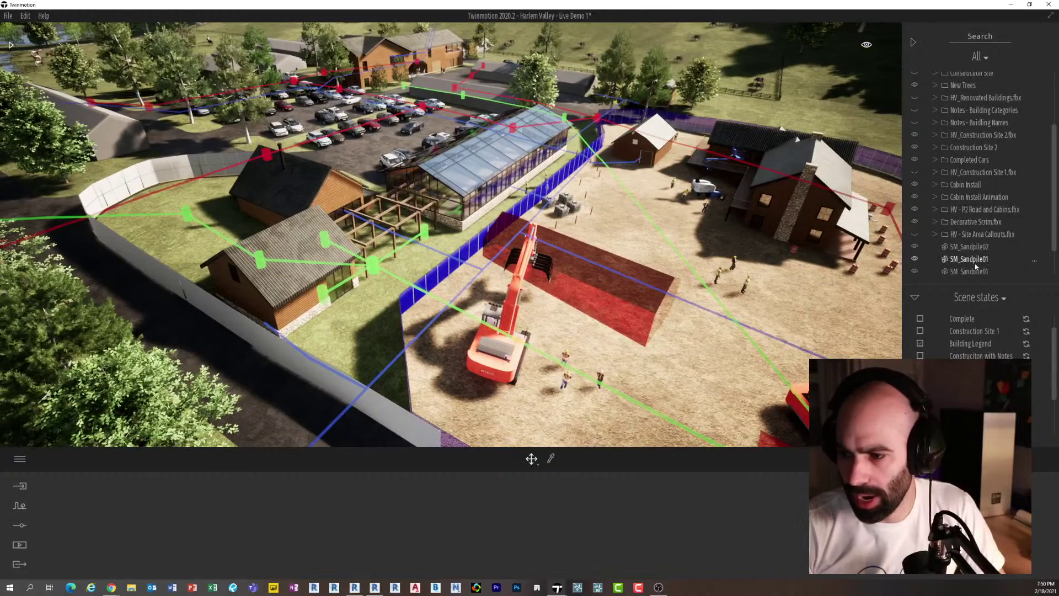
scroll(474, 228, up, 5)
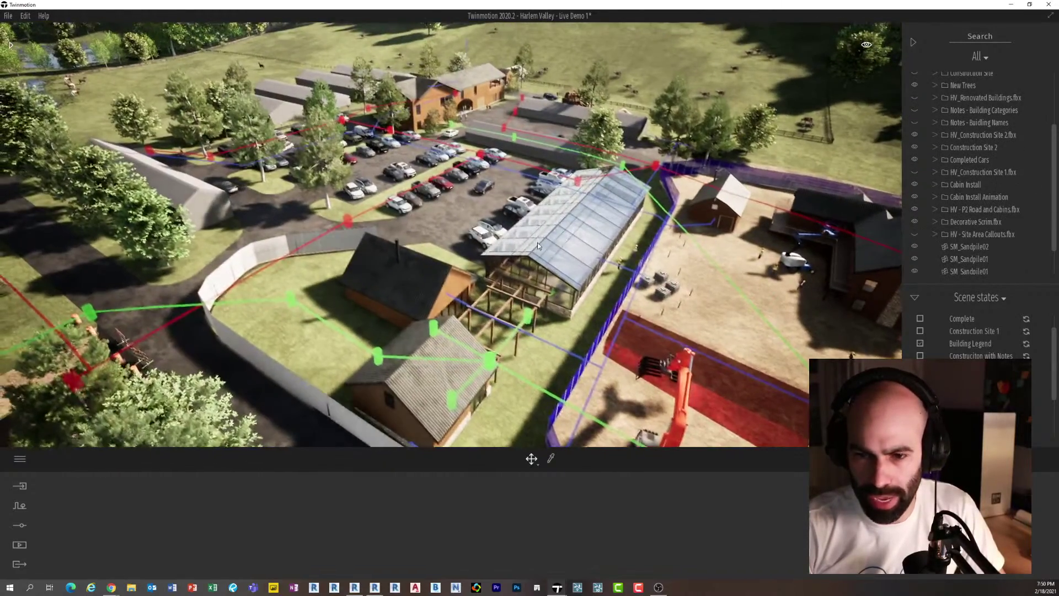
shift+middle_drag(475, 228, 389, 230)
scroll(409, 225, down, 5)
scroll(389, 230, down, 2)
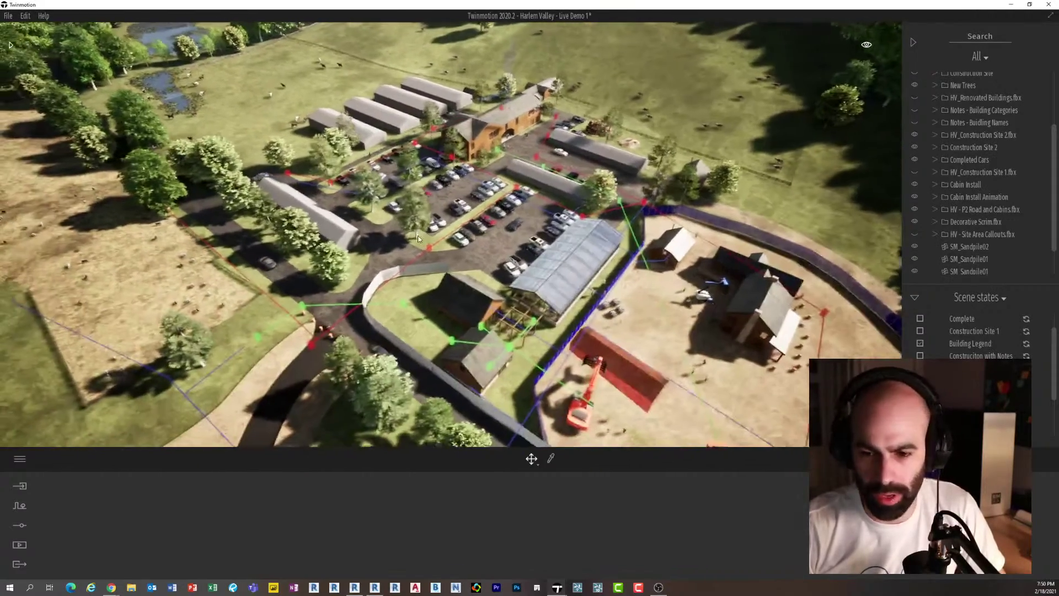
Apply the Building Legend scene state and bring the Main Farm Hub and River Road sites into view together.
click(975, 345)
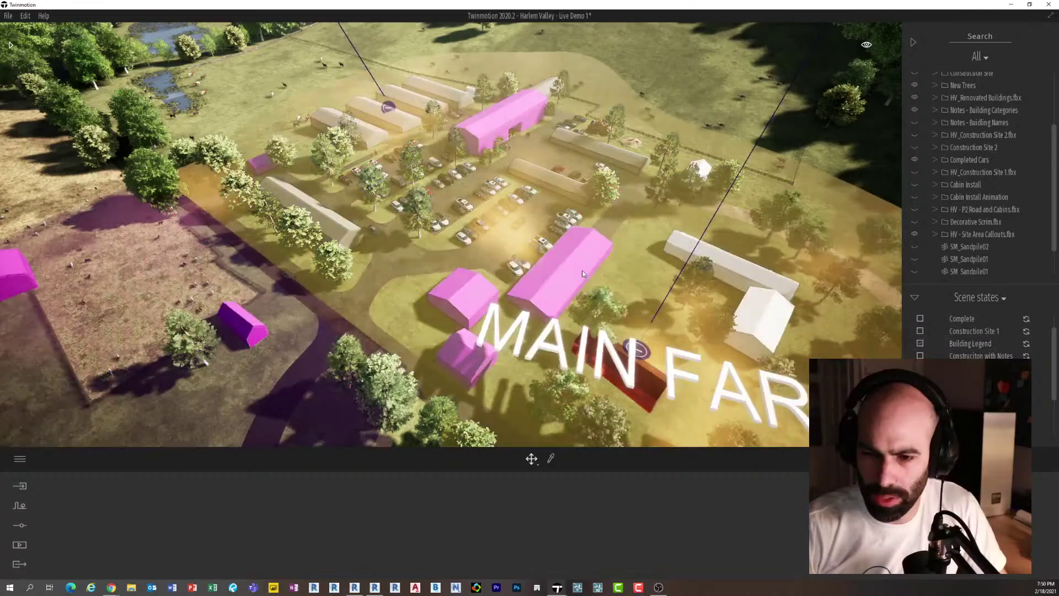
scroll(469, 237, down, 5)
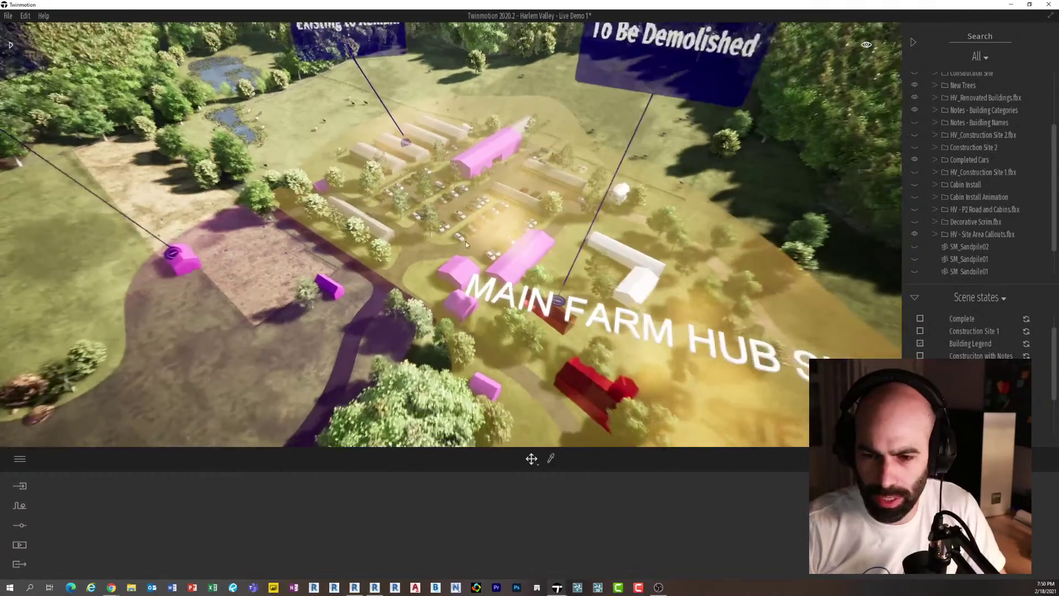
middle_drag(436, 287, 462, 255)
scroll(461, 256, down, 2)
scroll(459, 254, down, 3)
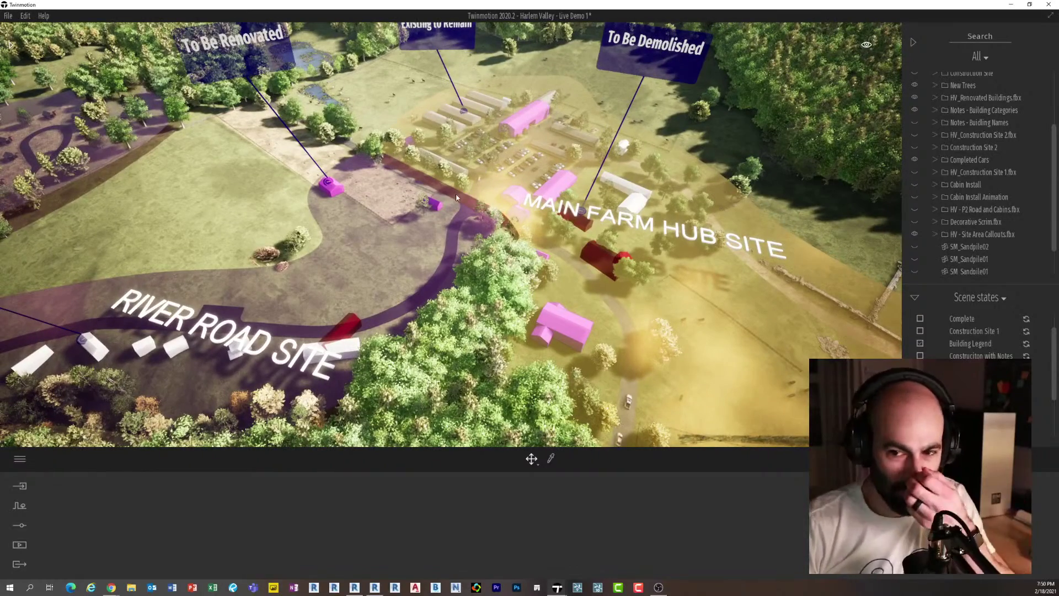
Examine the color-coded building masses of the Main Farm Hub Site up close.
shift+middle_drag(587, 178, 564, 242)
scroll(649, 238, up, 1)
scroll(650, 238, up, 2)
scroll(565, 238, up, 4)
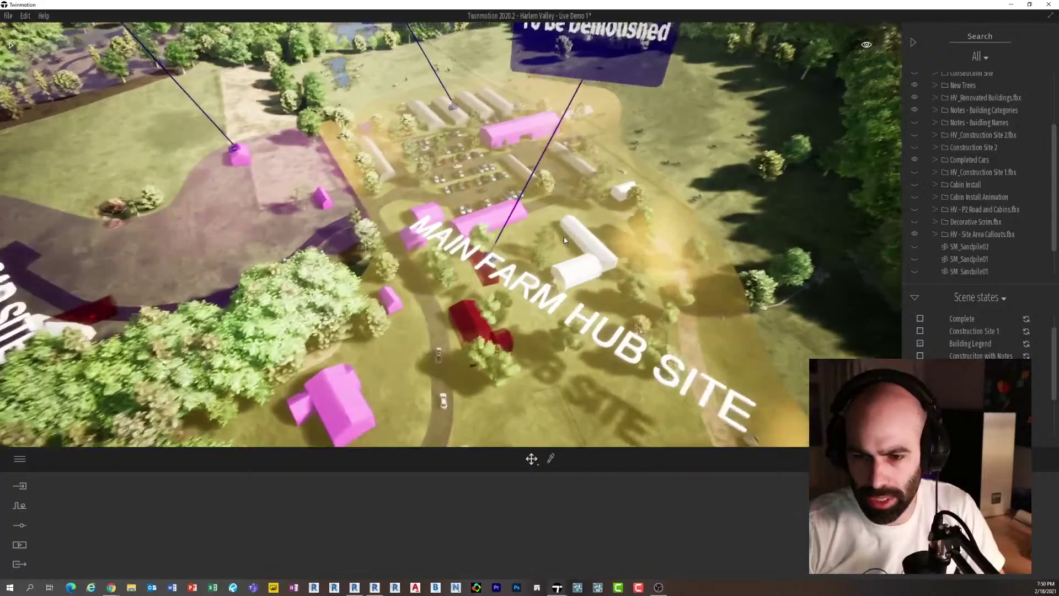
scroll(571, 241, up, 2)
middle_drag(690, 265, 729, 270)
shift+middle_drag(409, 220, 494, 210)
scroll(494, 210, down, 2)
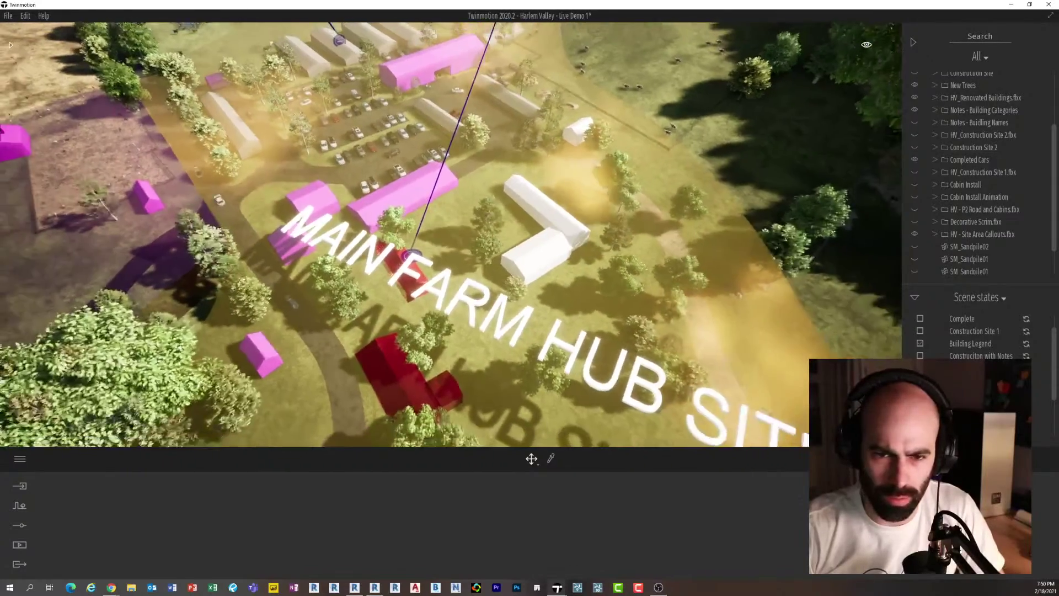
Examine the building category notes across the River Road Site and Main Farm Hub Site from a wide aerial view.
middle_drag(292, 111, 434, 228)
scroll(456, 214, down, 3)
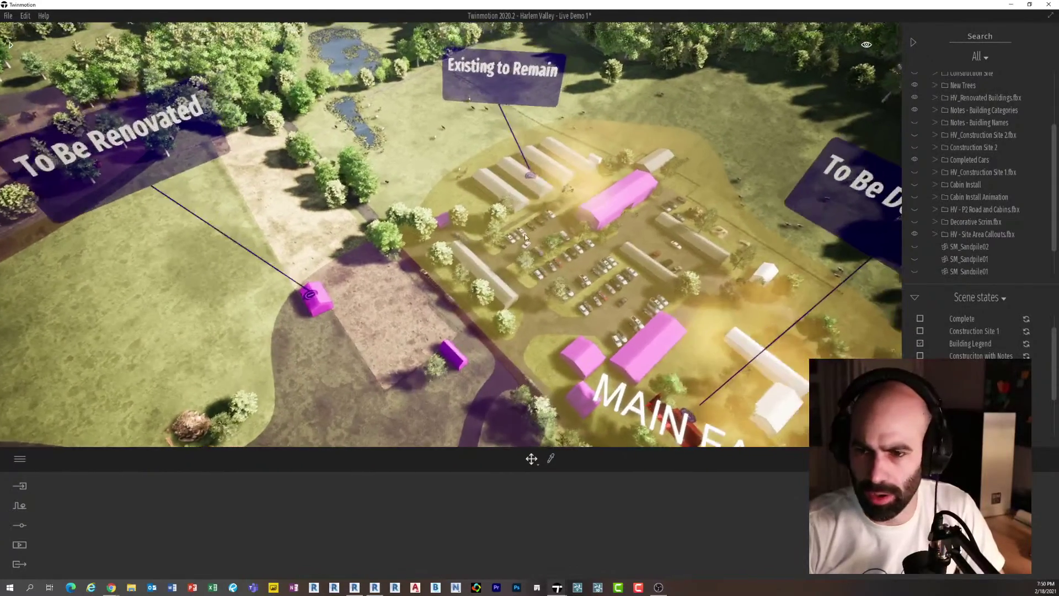
middle_drag(560, 400, 543, 231)
middle_drag(286, 298, 660, 185)
middle_drag(381, 188, 471, 229)
scroll(471, 229, down, 5)
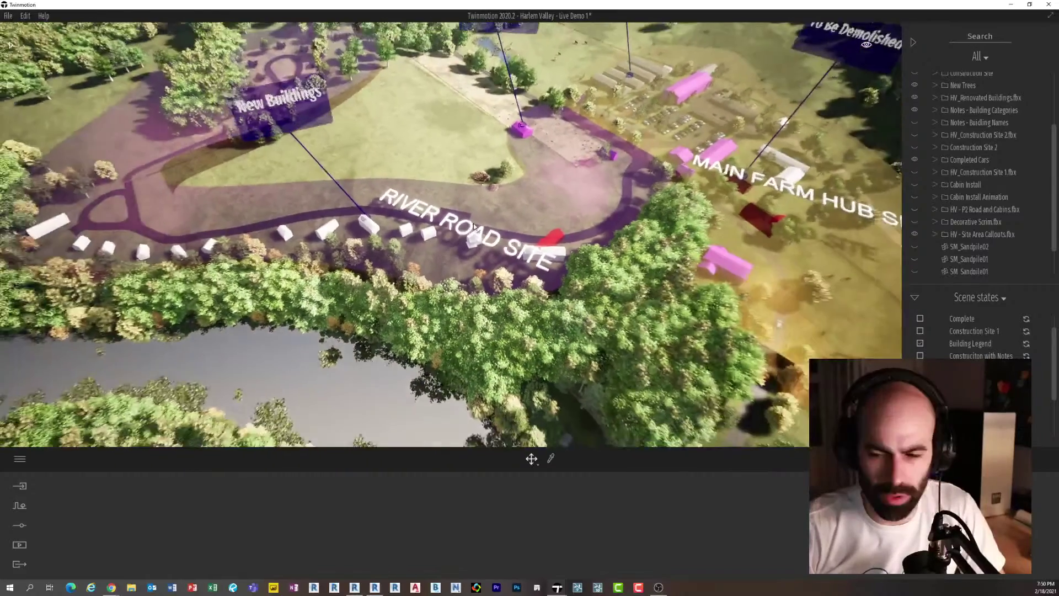
scroll(482, 220, down, 5)
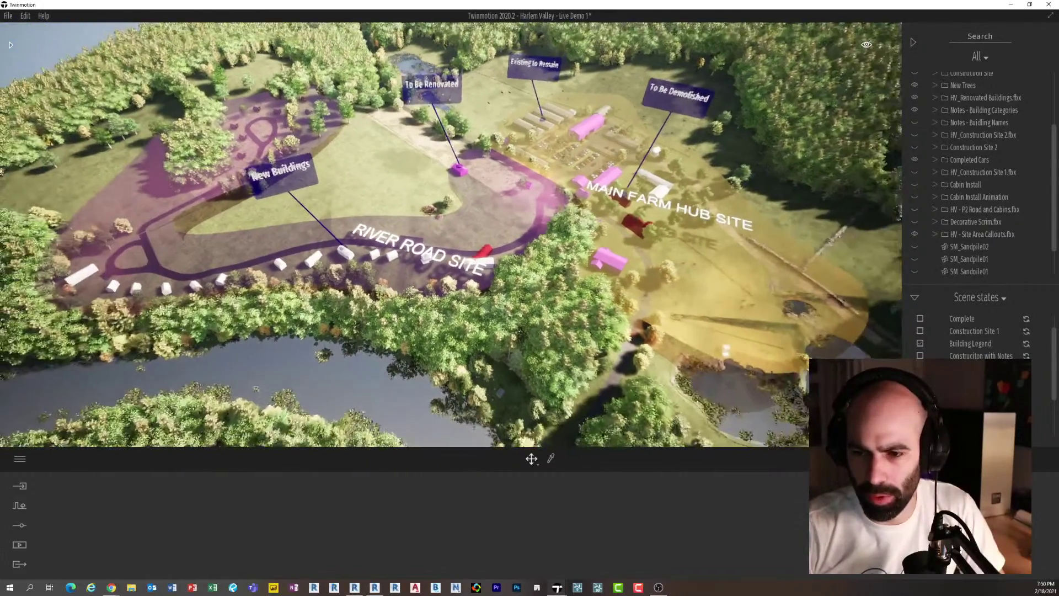
scroll(419, 214, down, 3)
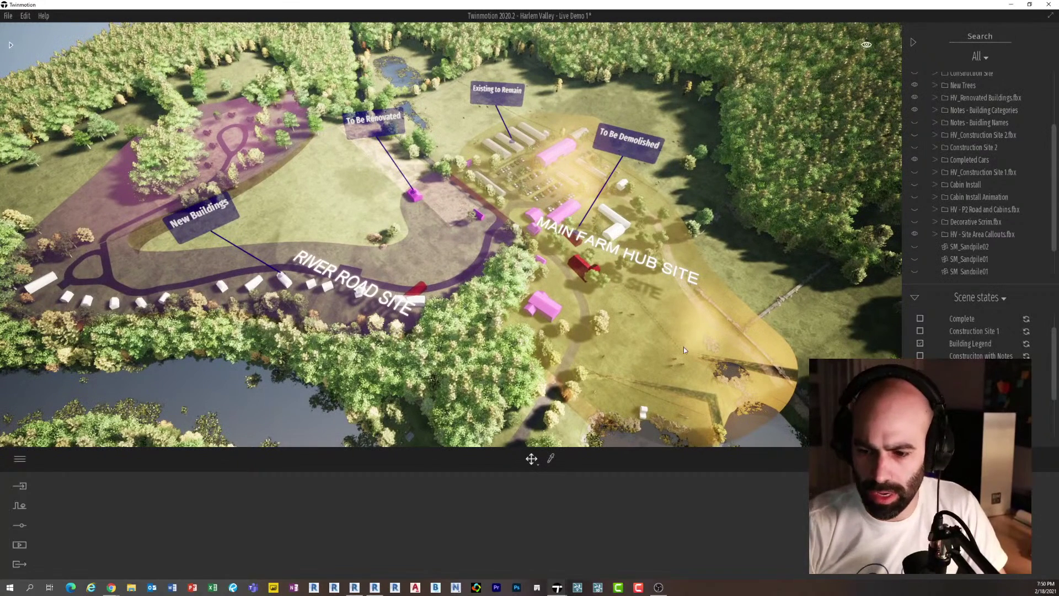
Select the Main Hub Site overlay, then toggle the visibility of HV - Site Area Callouts.fbx to compare the site with and without it.
click(684, 330)
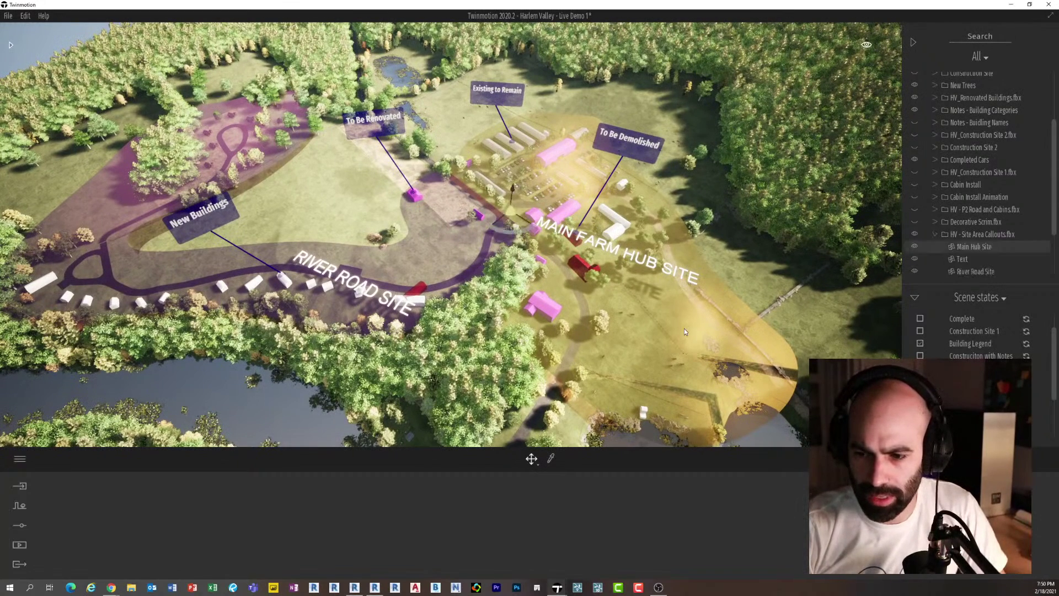
shift+middle_drag(734, 332, 667, 271)
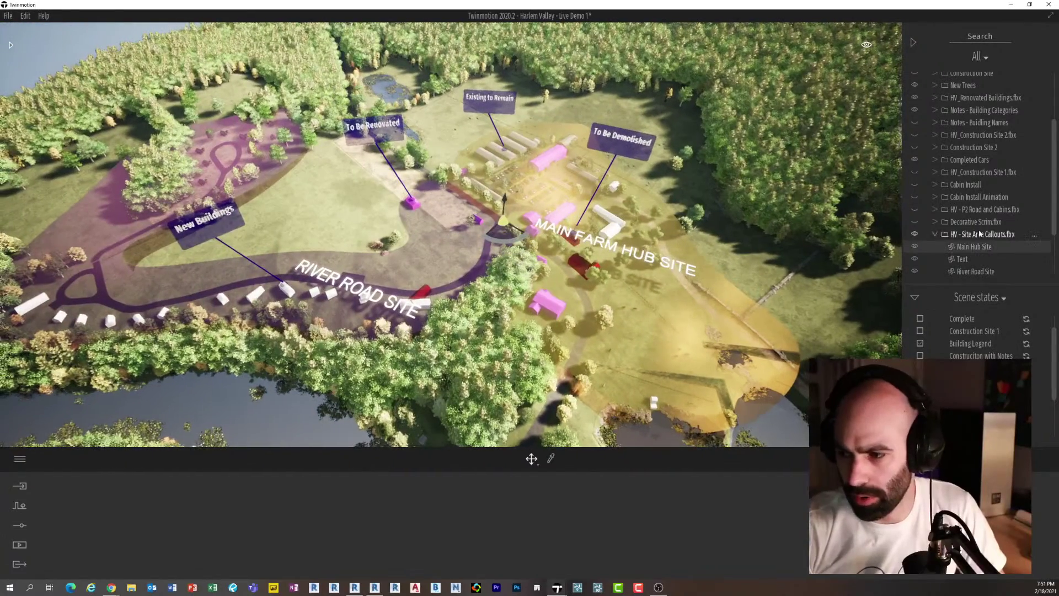
click(915, 235)
click(915, 234)
click(915, 234)
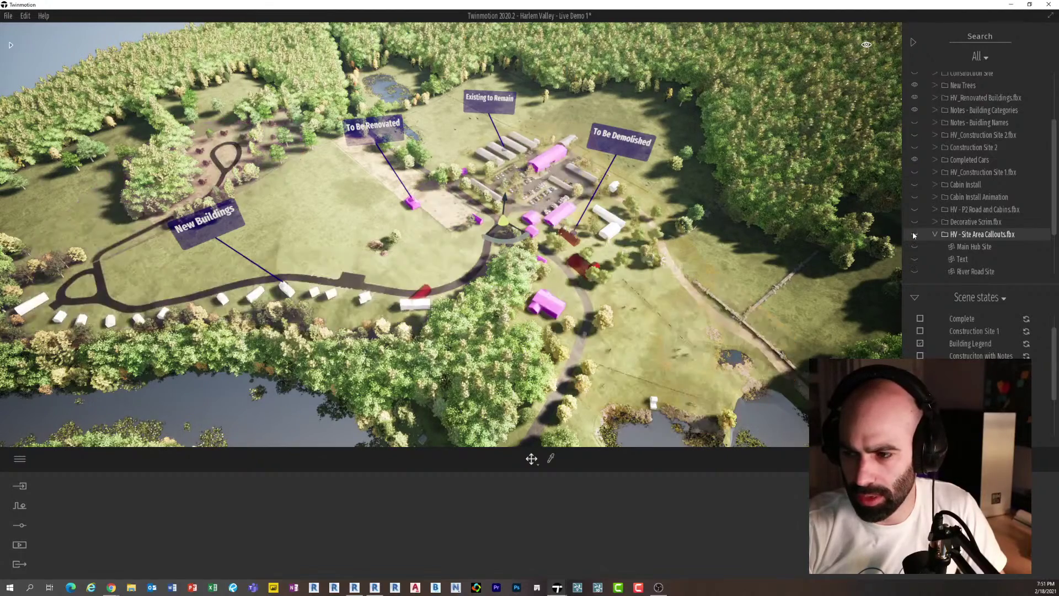
click(915, 235)
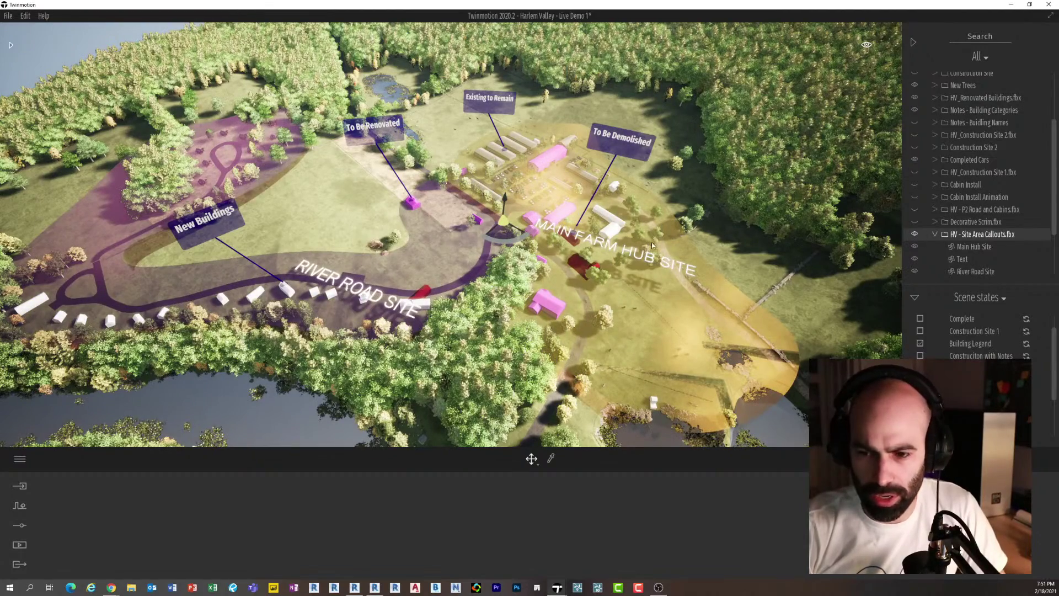
middle_drag(653, 245, 686, 269)
click(915, 235)
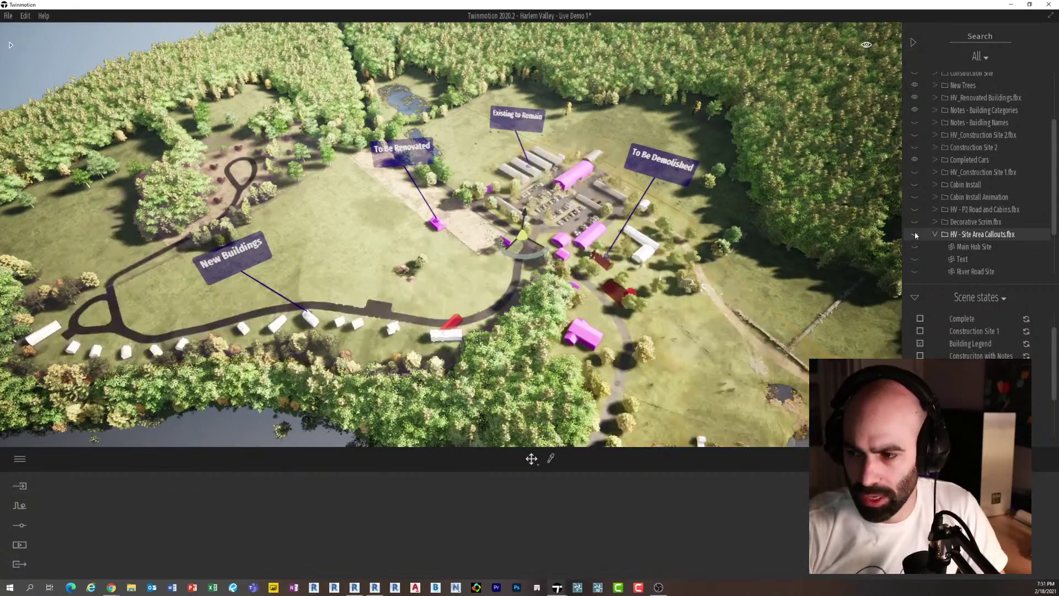
click(914, 234)
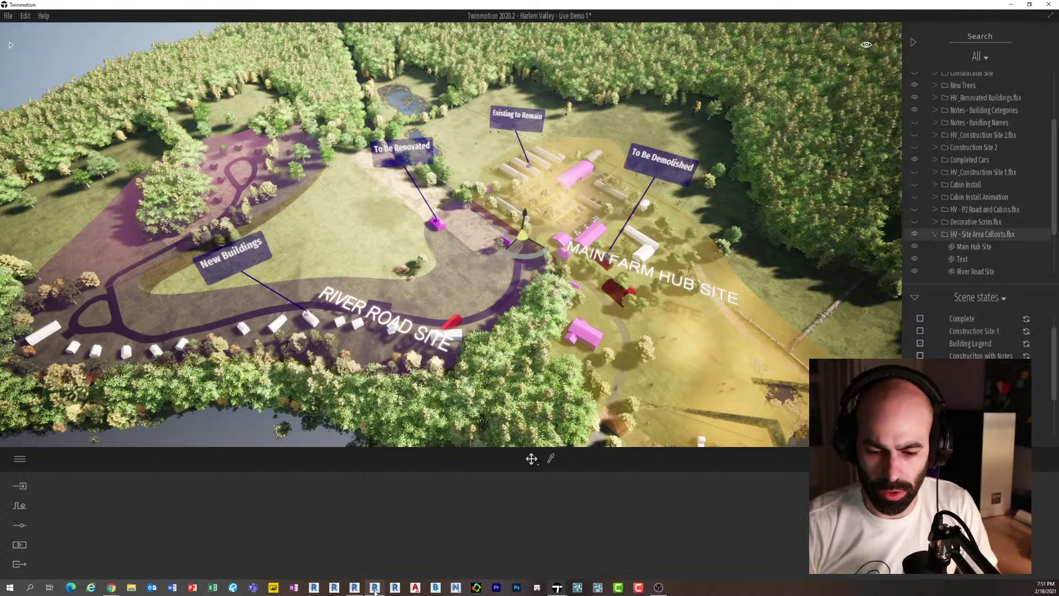
Switch to Revit and bring up the 3D view of the Harlem Valley RFP logistics model.
mouse_move(375, 591)
click(375, 552)
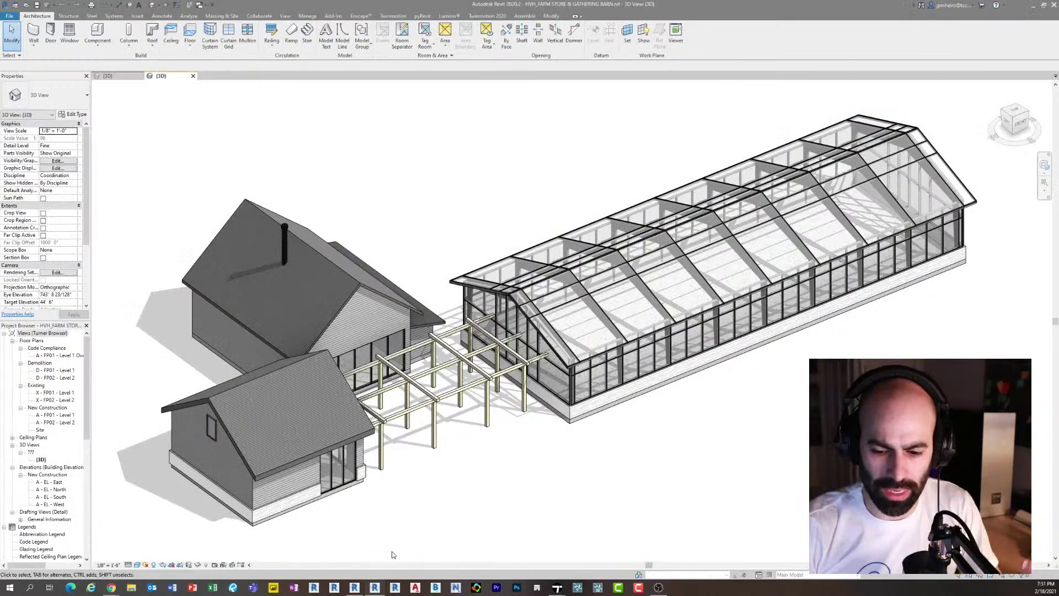
click(117, 73)
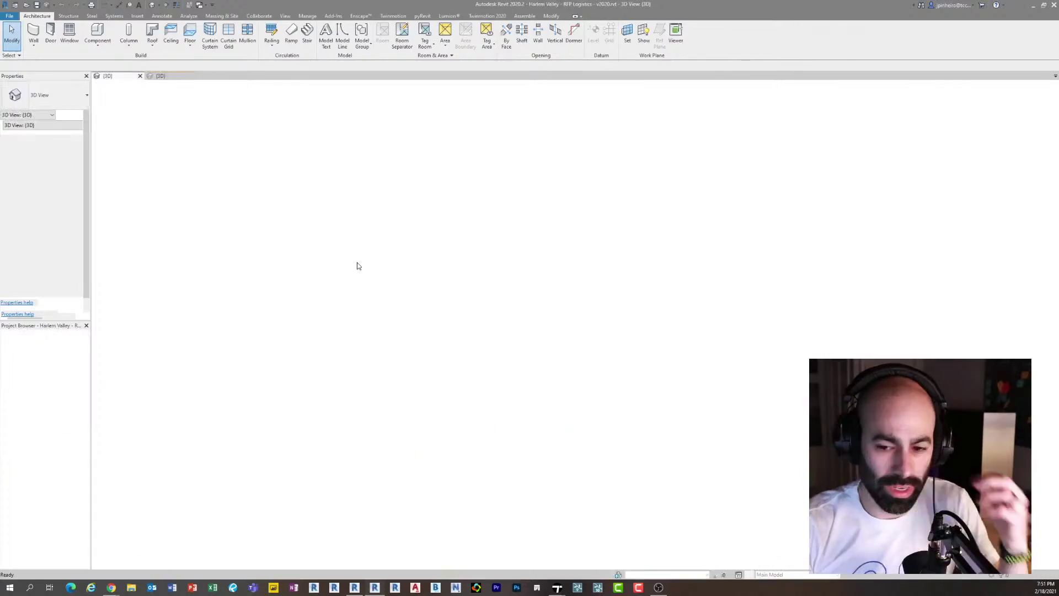
Examine the site topography, its road and field subregions and the building masses around the parking lot.
scroll(492, 294, up, 5)
scroll(493, 294, down, 5)
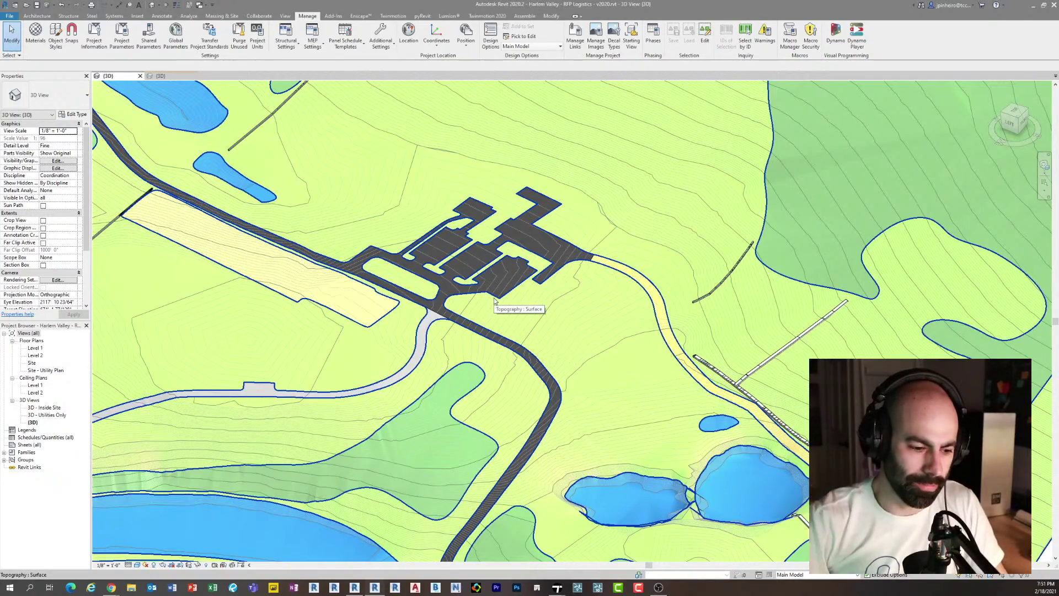
shift+middle_drag(299, 307, 432, 315)
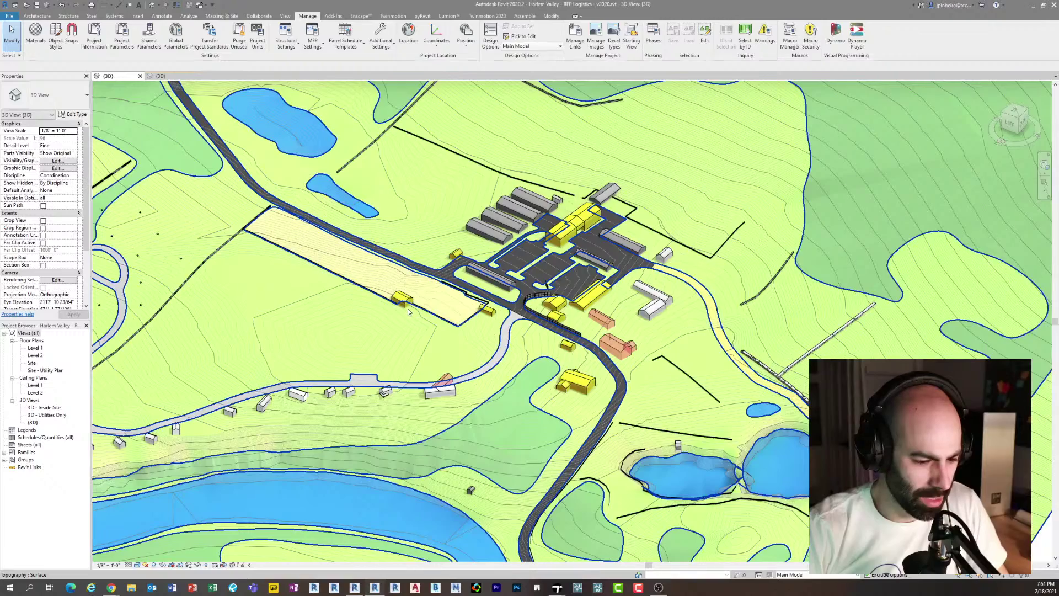
scroll(408, 312, down, 2)
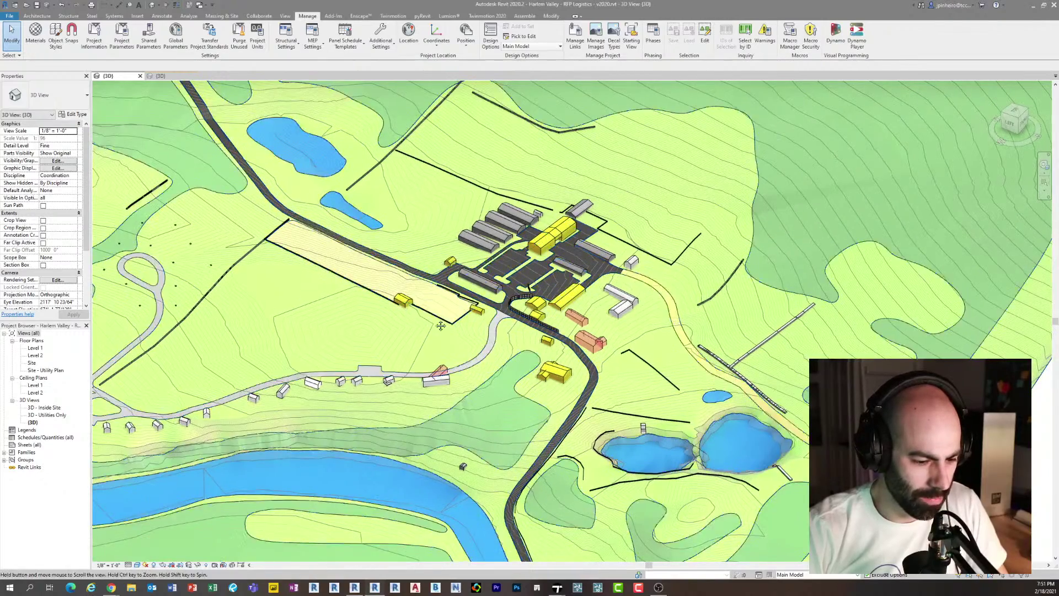
middle_drag(441, 326, 469, 337)
scroll(430, 318, up, 1)
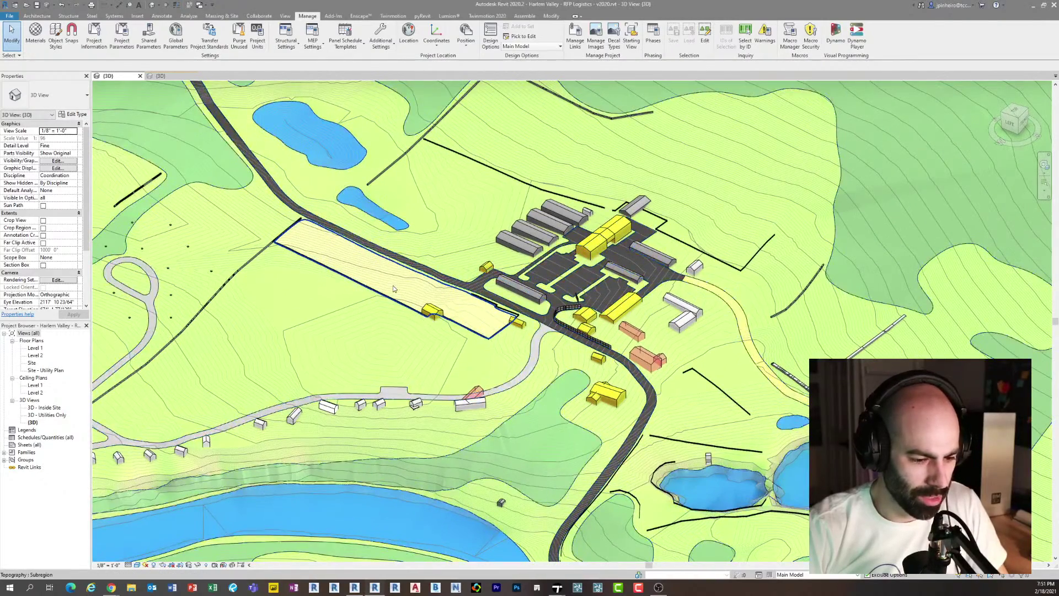
middle_drag(397, 290, 410, 292)
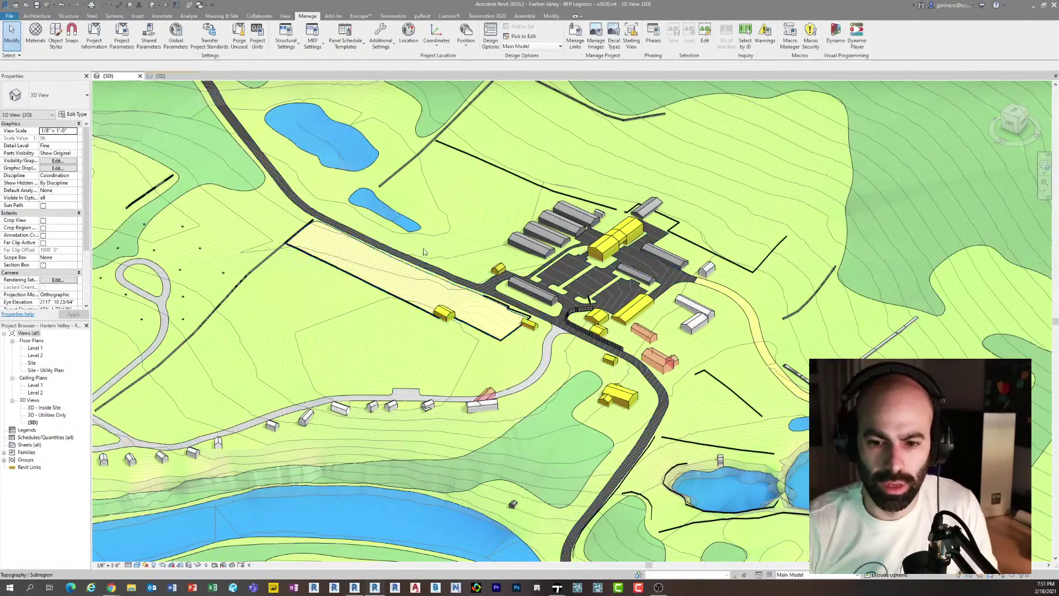
scroll(423, 248, down, 2)
scroll(474, 310, up, 1)
middle_drag(477, 312, 480, 313)
scroll(480, 313, down, 3)
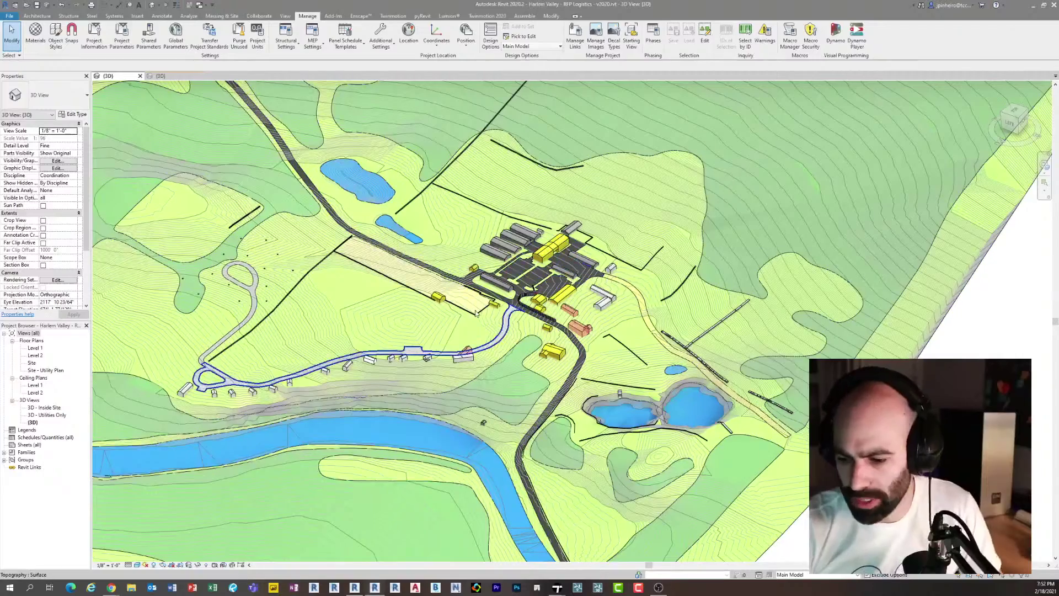
Open the 3D - Inside Site view and examine the fenced construction surface at an angle.
click(62, 392)
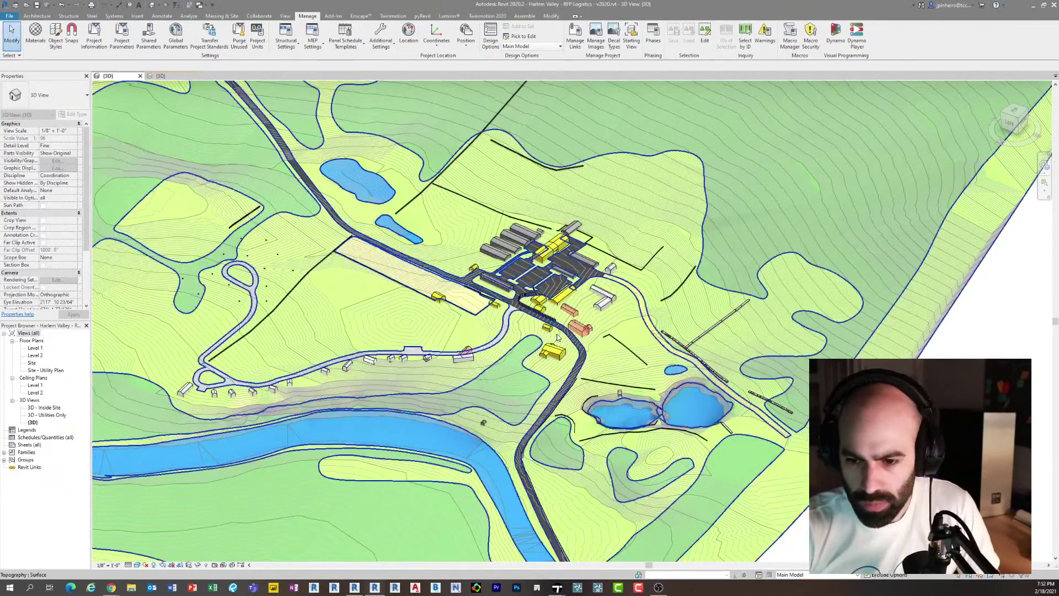
scroll(607, 292, up, 5)
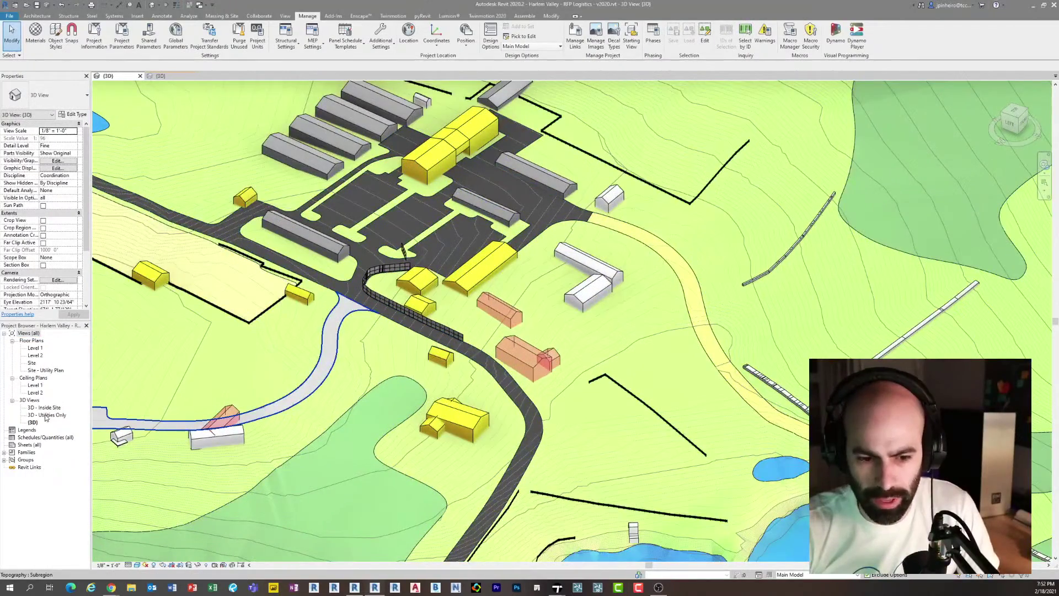
double_click(49, 409)
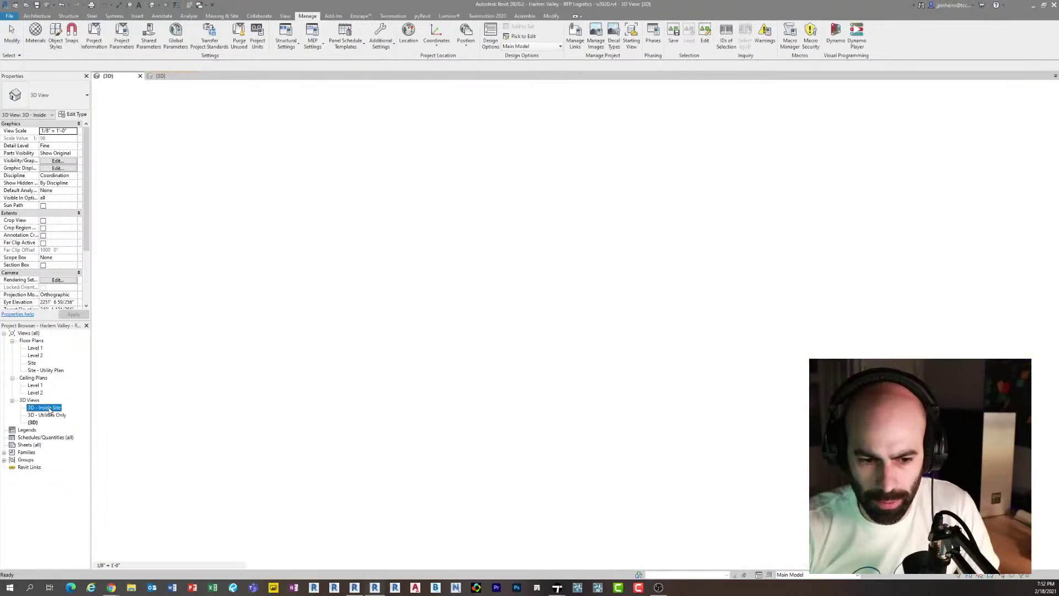
shift+middle_drag(404, 410, 484, 387)
scroll(484, 387, up, 3)
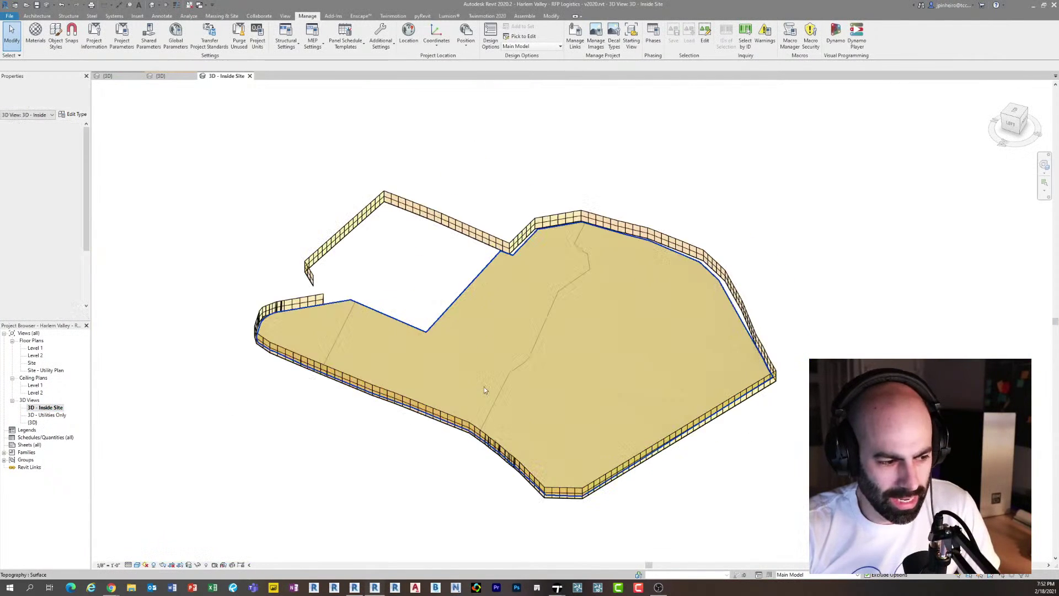
Select the site topography together with the perimeter fence panels to examine the surface contours and fence line, then clear the selection.
click(442, 319)
drag(598, 154, 466, 300)
click(396, 284)
scroll(477, 271, up, 4)
click(514, 247)
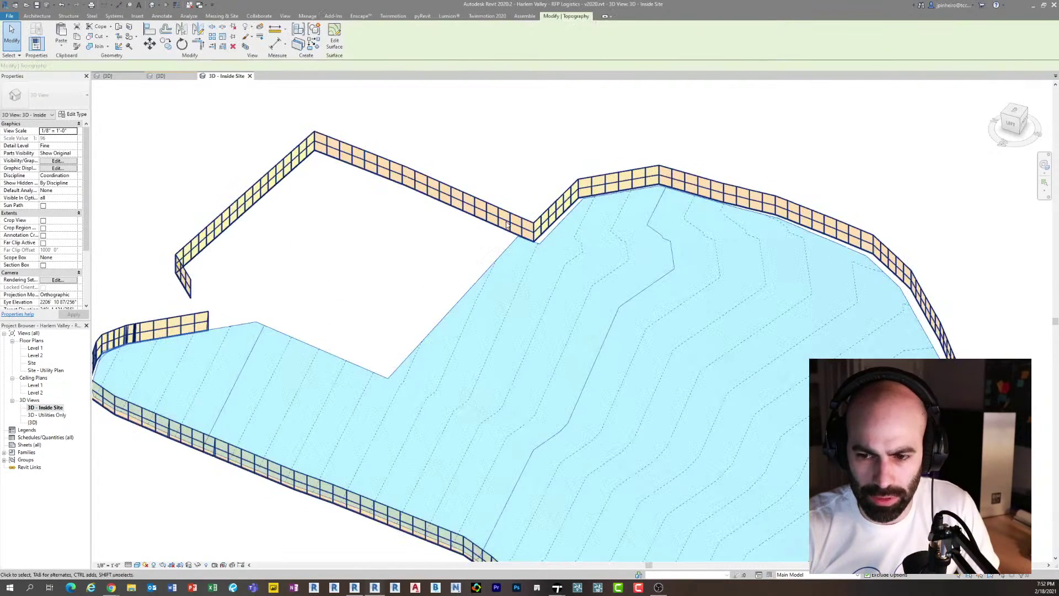
click(452, 202)
scroll(348, 307, down, 3)
middle_drag(353, 310, 354, 312)
click(347, 302)
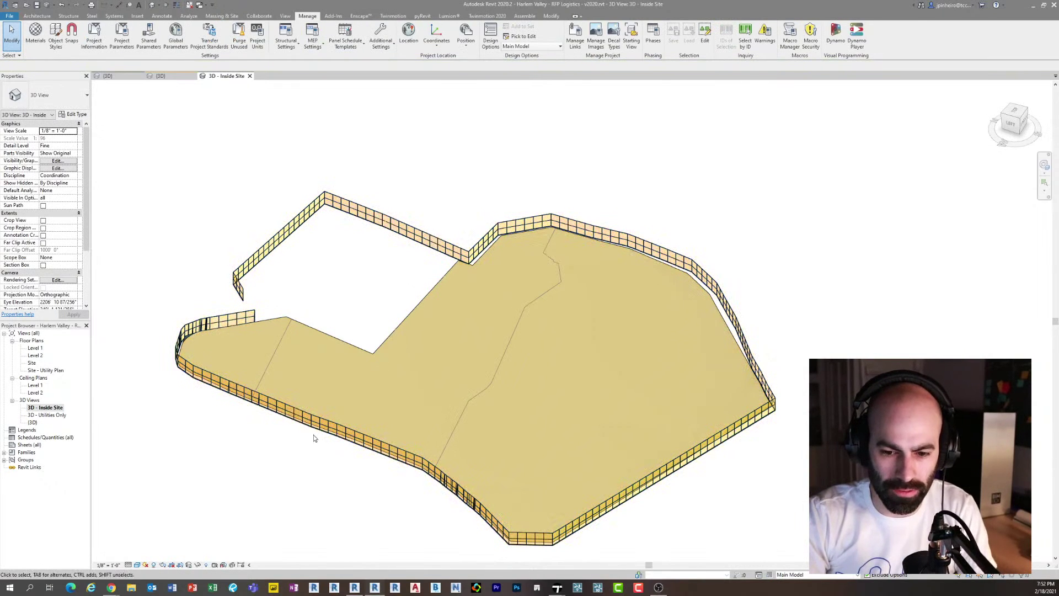
Switch to the Harlem Valley Live Demo 1 scene in Twinmotion and show the Construction Site 2 scene state.
mouse_move(557, 588)
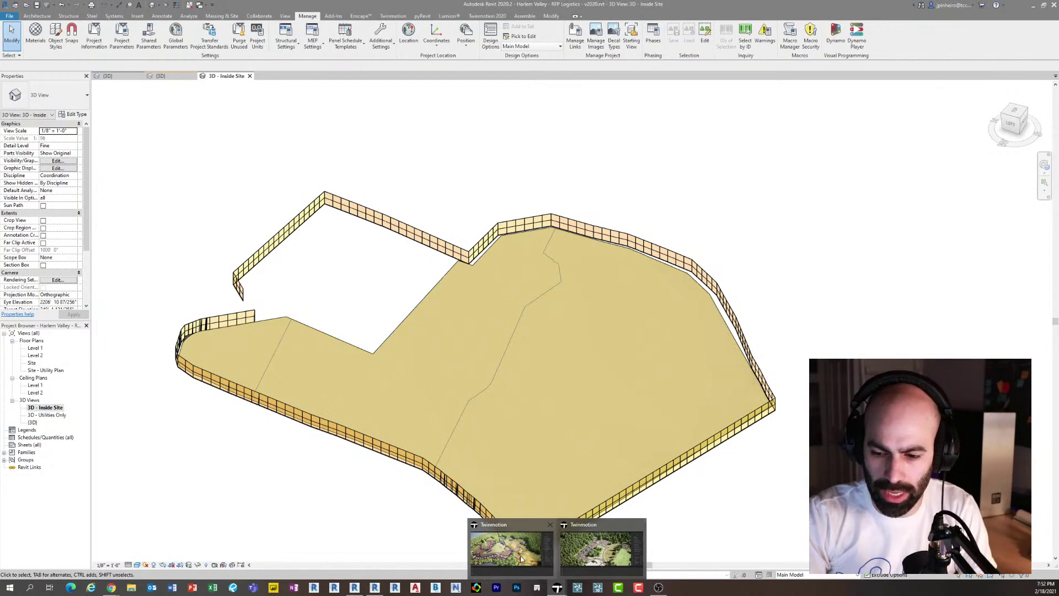
click(523, 551)
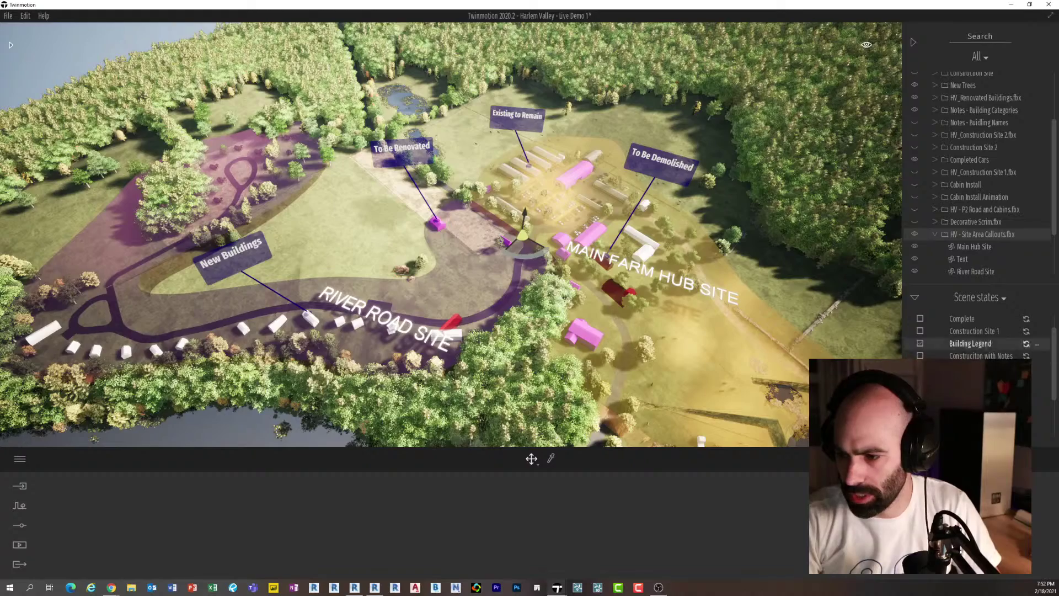
click(975, 368)
scroll(633, 273, up, 2)
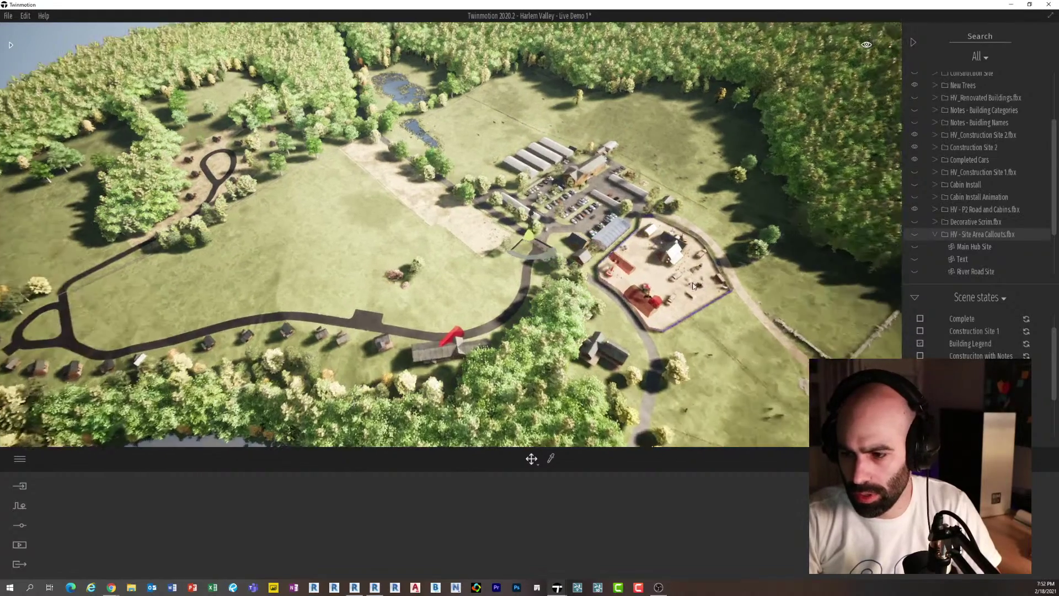
middle_drag(633, 273, 479, 207)
Apply the Construciton Site 1 -Names scene state and inspect the fenced construction area and its building name callouts up close.
click(975, 381)
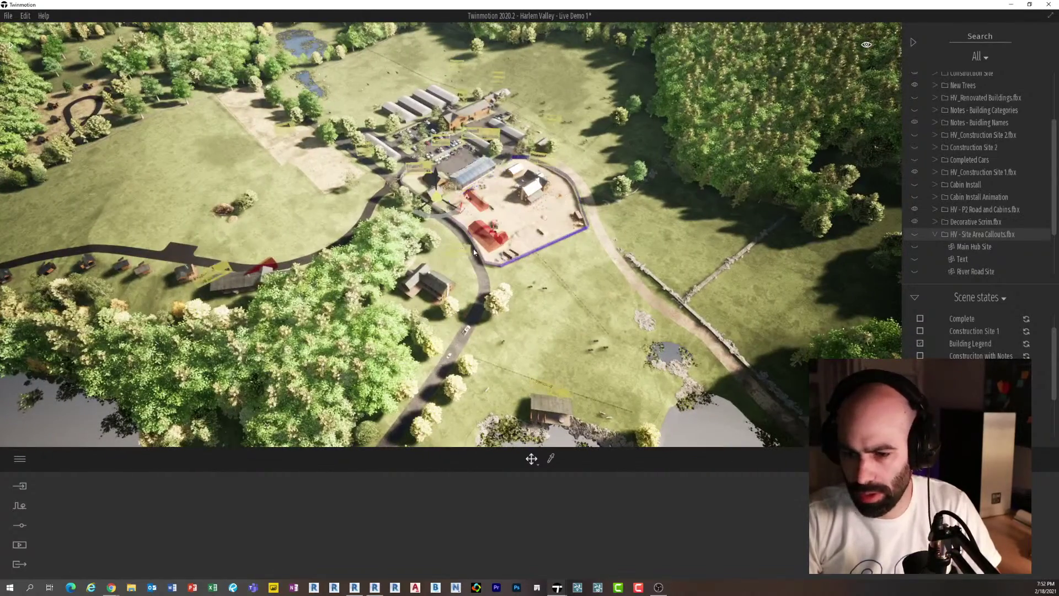
scroll(500, 180, up, 3)
scroll(489, 174, up, 5)
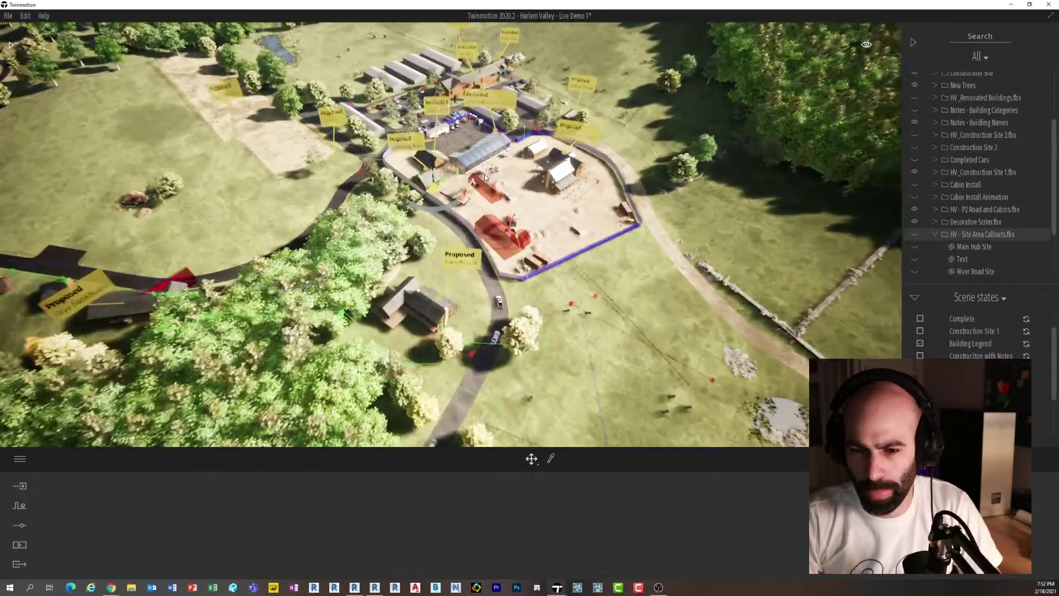
scroll(480, 175, up, 4)
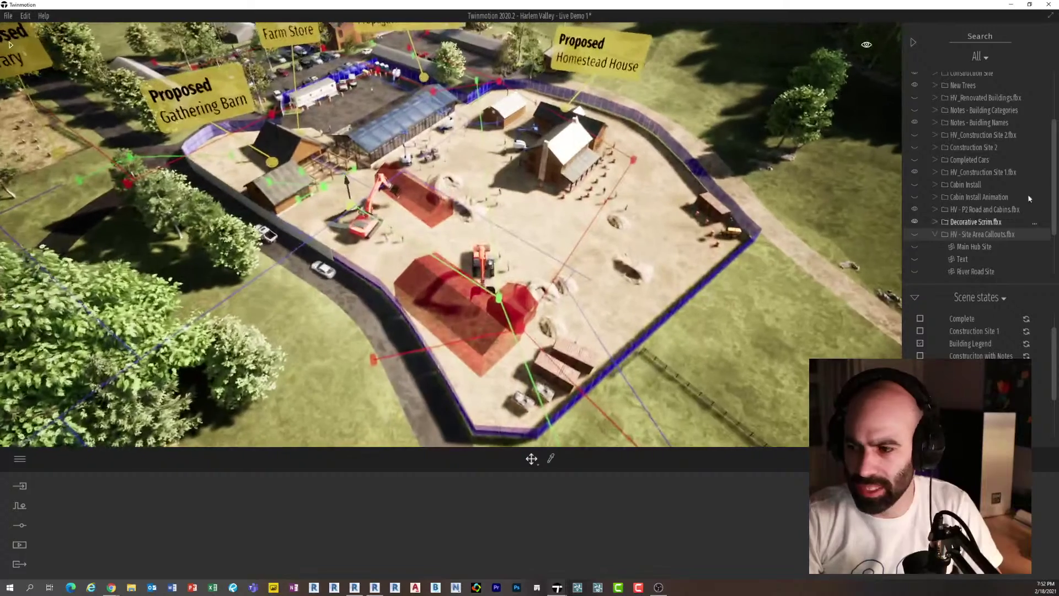
scroll(988, 204, up, 3)
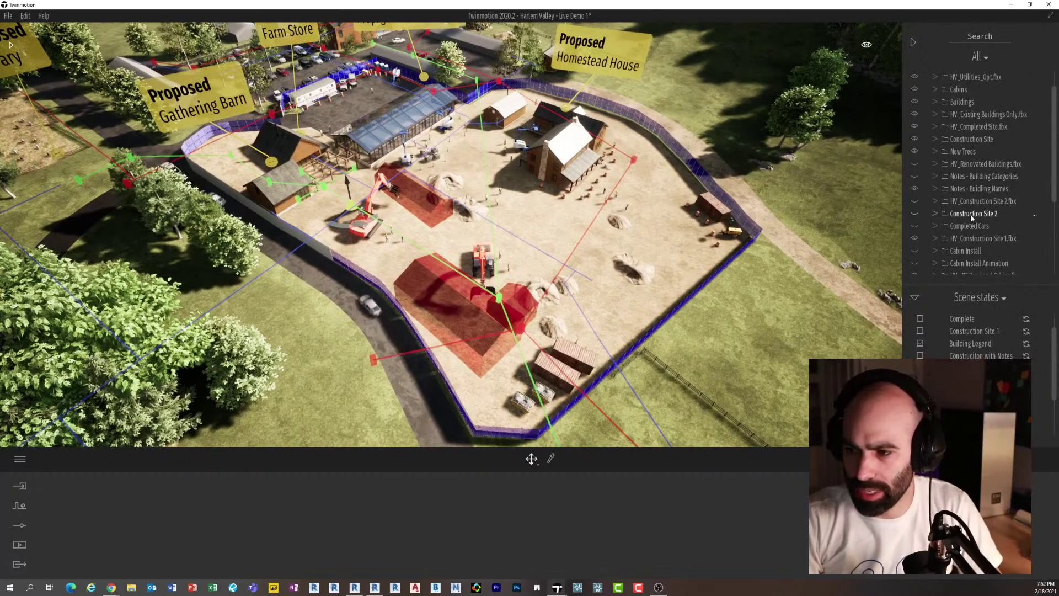
scroll(968, 166, up, 2)
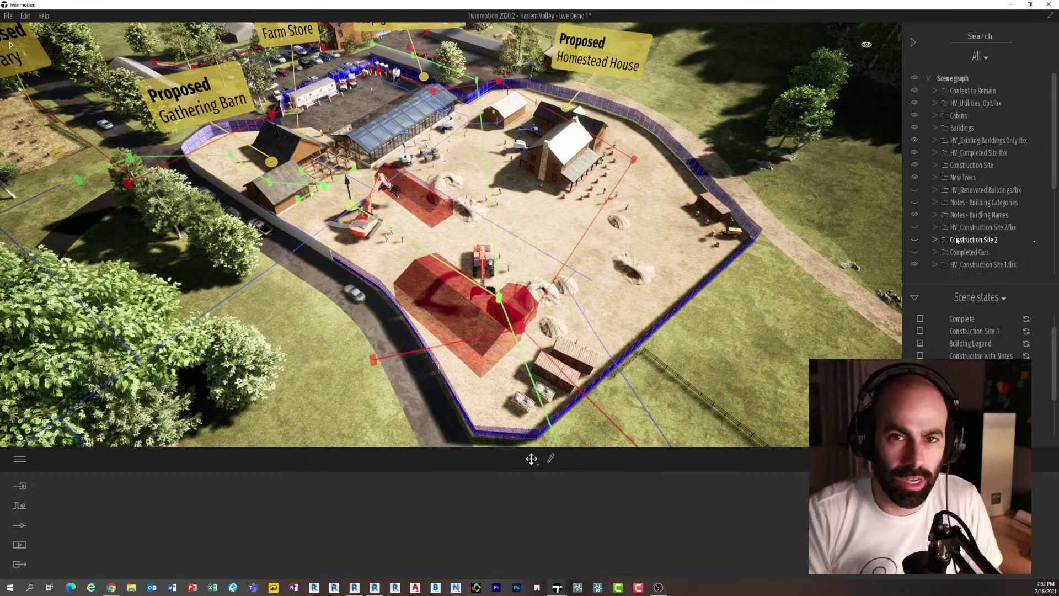
Examine the construction site and its Proposed and Renovated building callouts, both within the whole property and at closer range.
scroll(543, 149, down, 8)
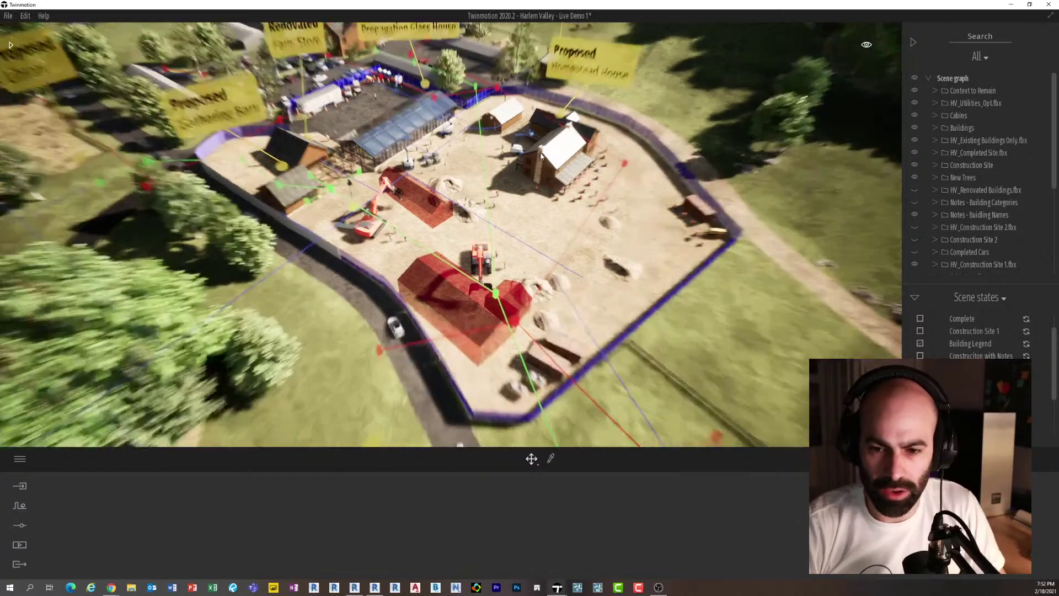
scroll(543, 151, down, 8)
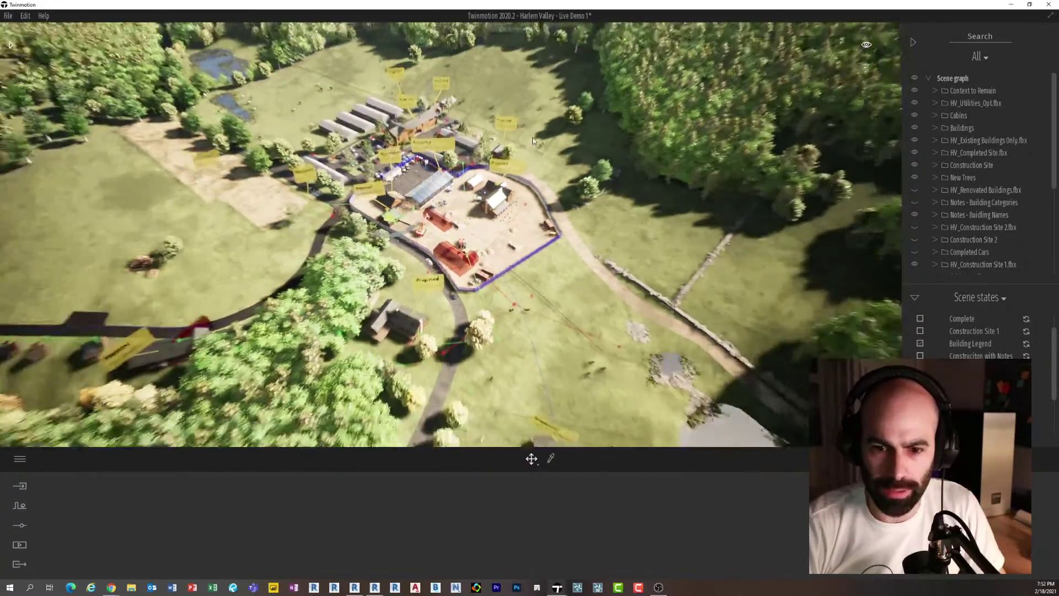
scroll(527, 140, down, 6)
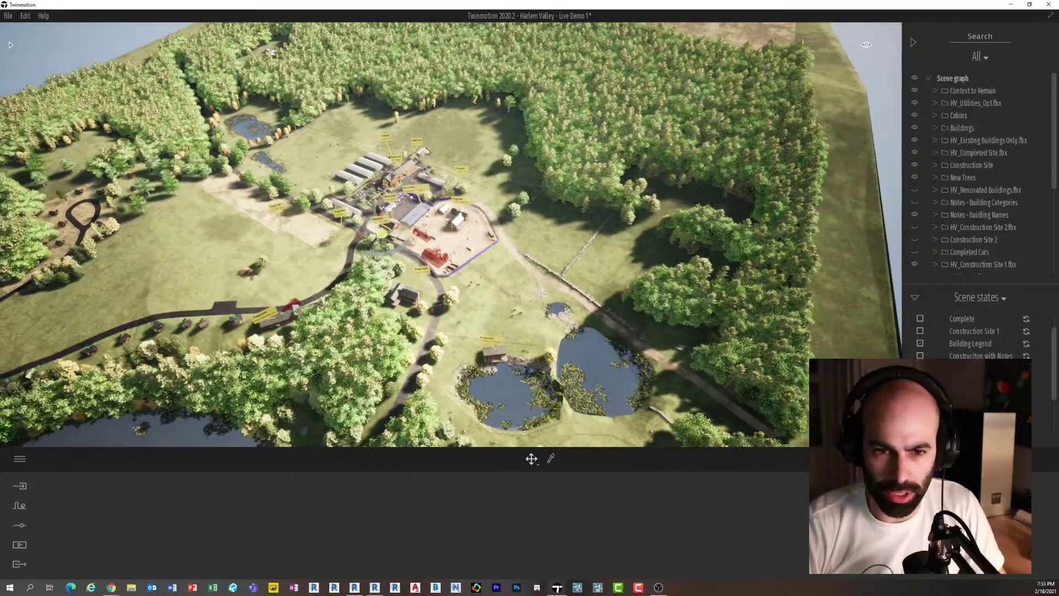
right_drag(442, 209, 430, 199)
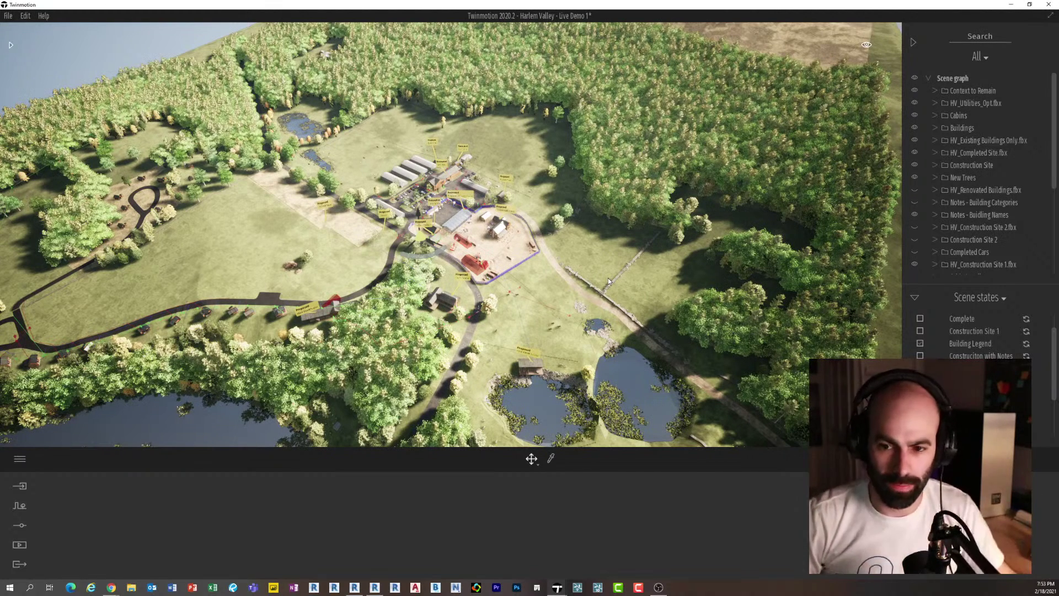
scroll(518, 219, up, 5)
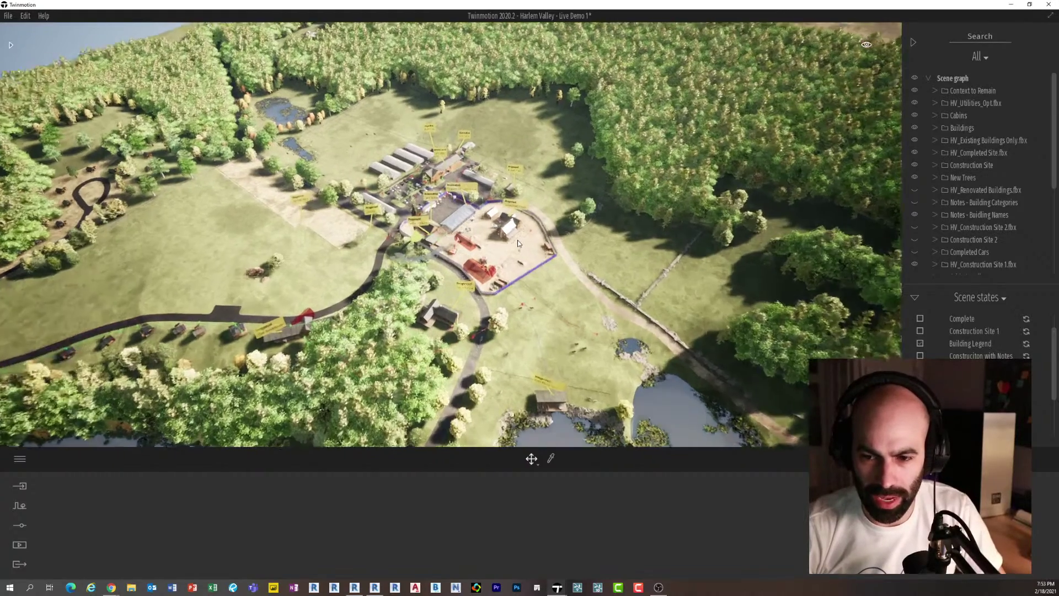
scroll(519, 243, up, 5)
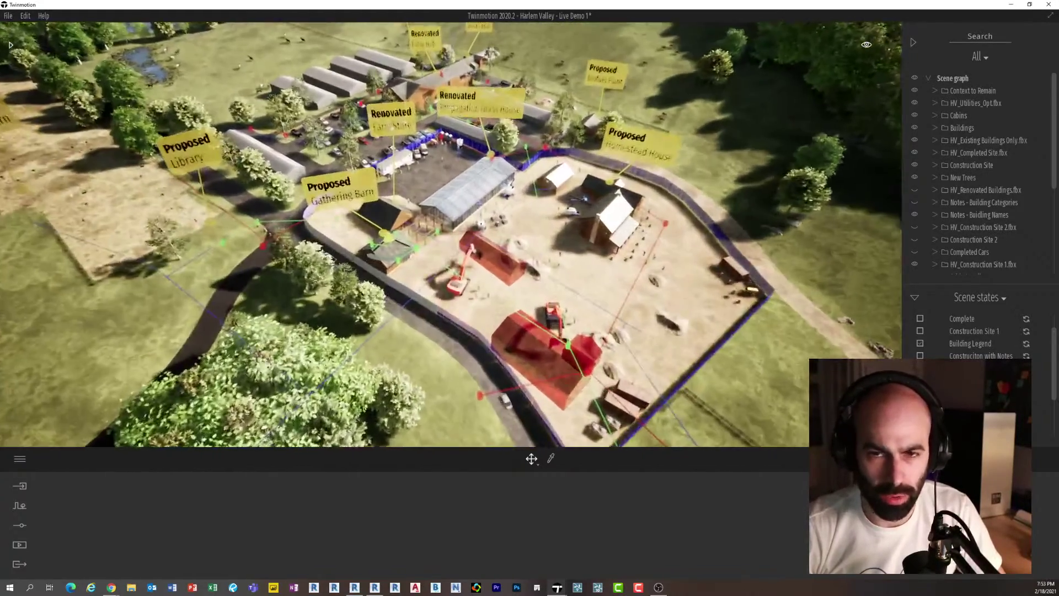
middle_drag(533, 251, 481, 210)
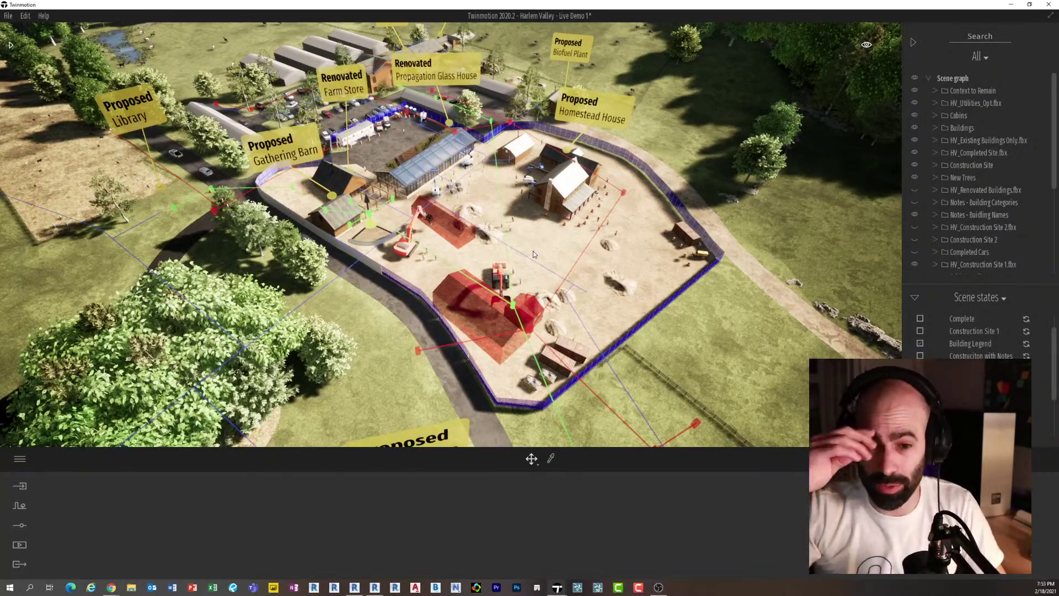
shift+middle_drag(457, 234, 437, 210)
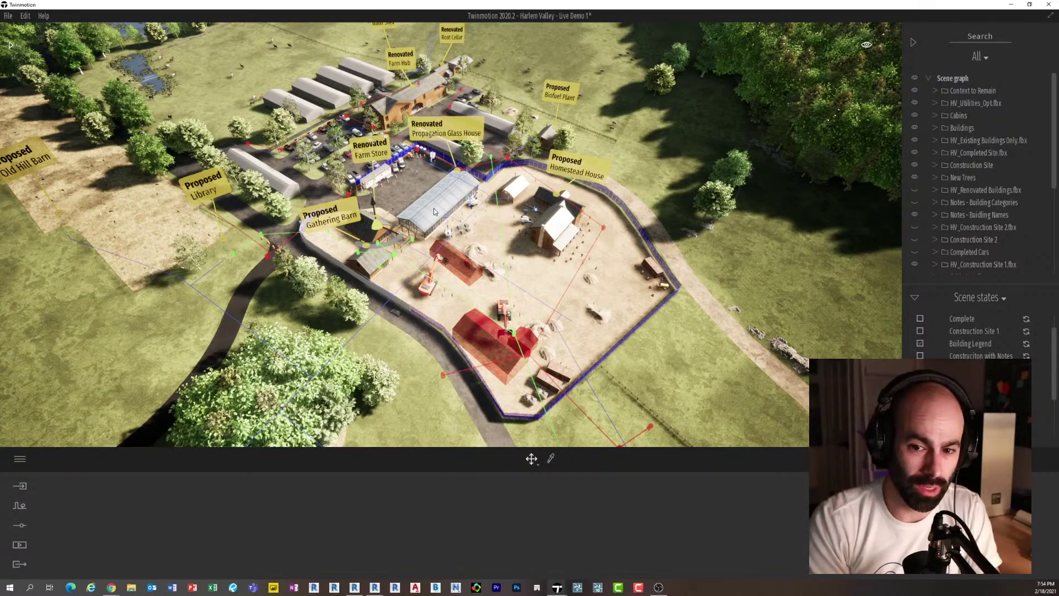
scroll(407, 204, down, 2)
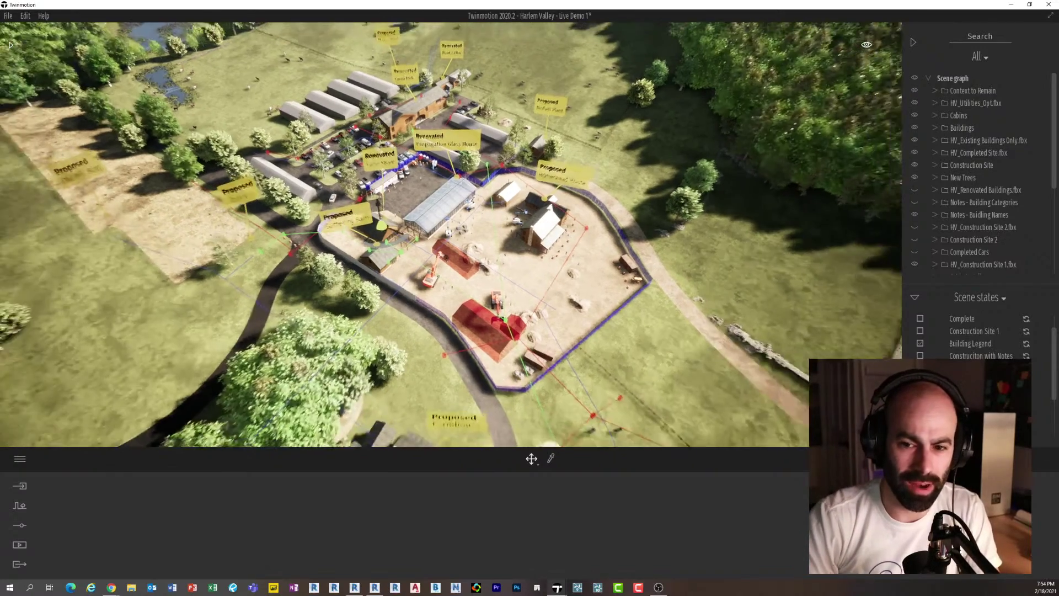
middle_drag(408, 204, 387, 221)
scroll(472, 225, down, 1)
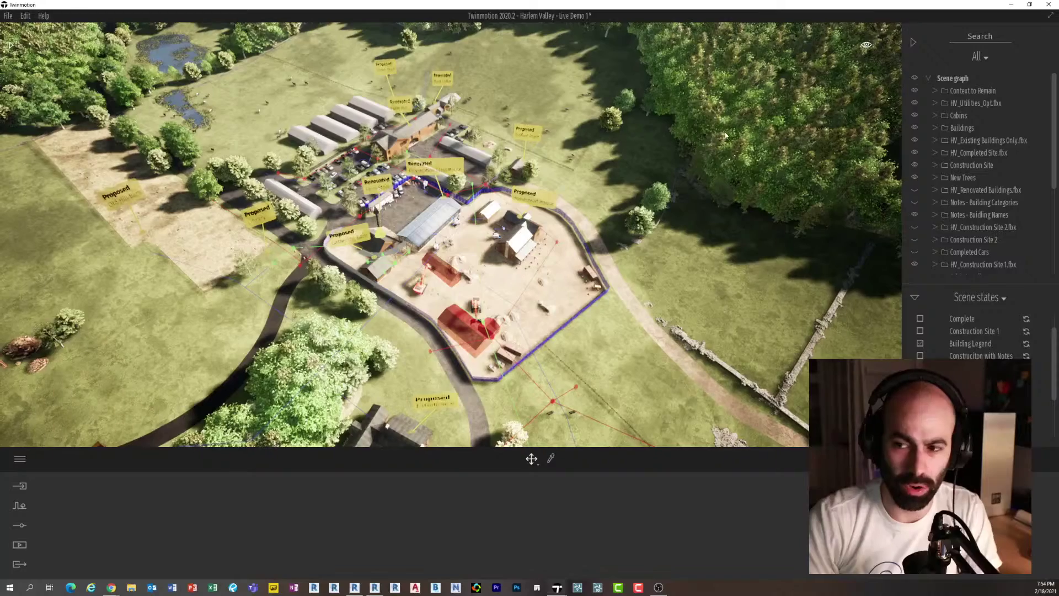
scroll(640, 223, down, 3)
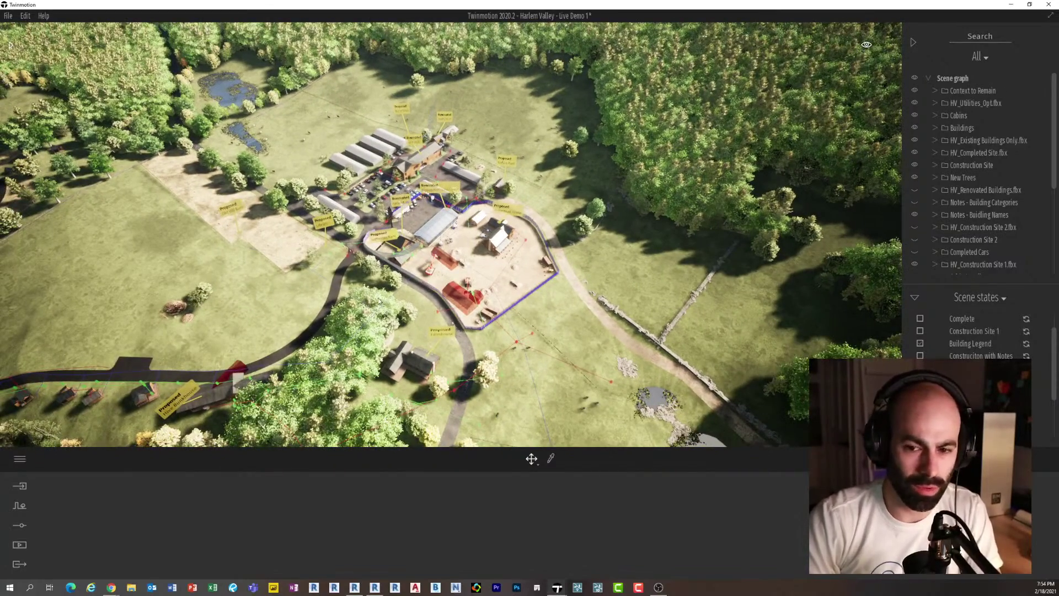
scroll(378, 300, up, 3)
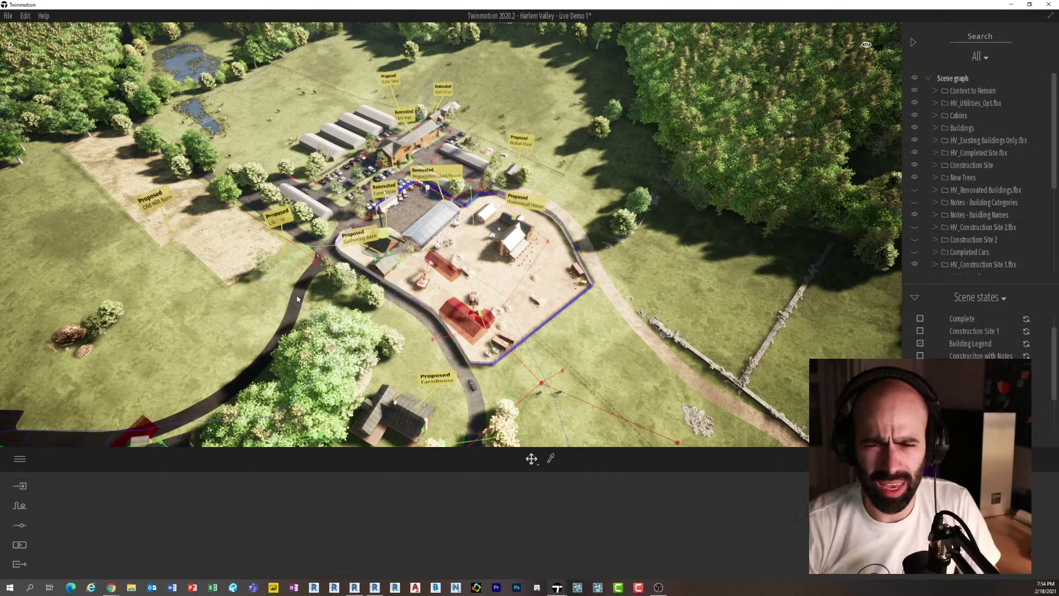
scroll(297, 298, up, 3)
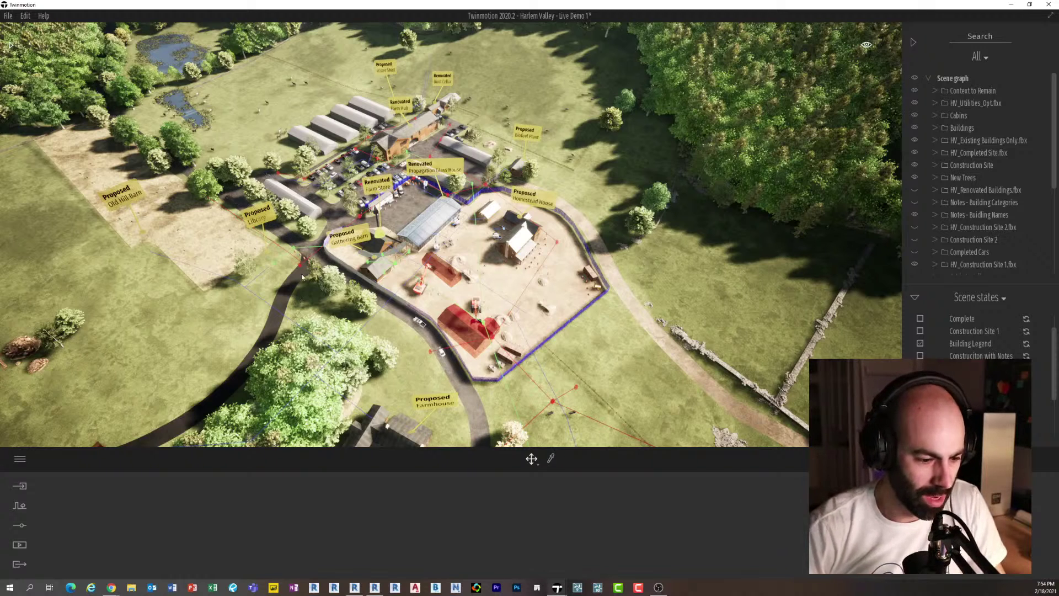
Look through the scene graph folders and collapse HV - Site Area Callouts.fbx.
scroll(544, 249, down, 1)
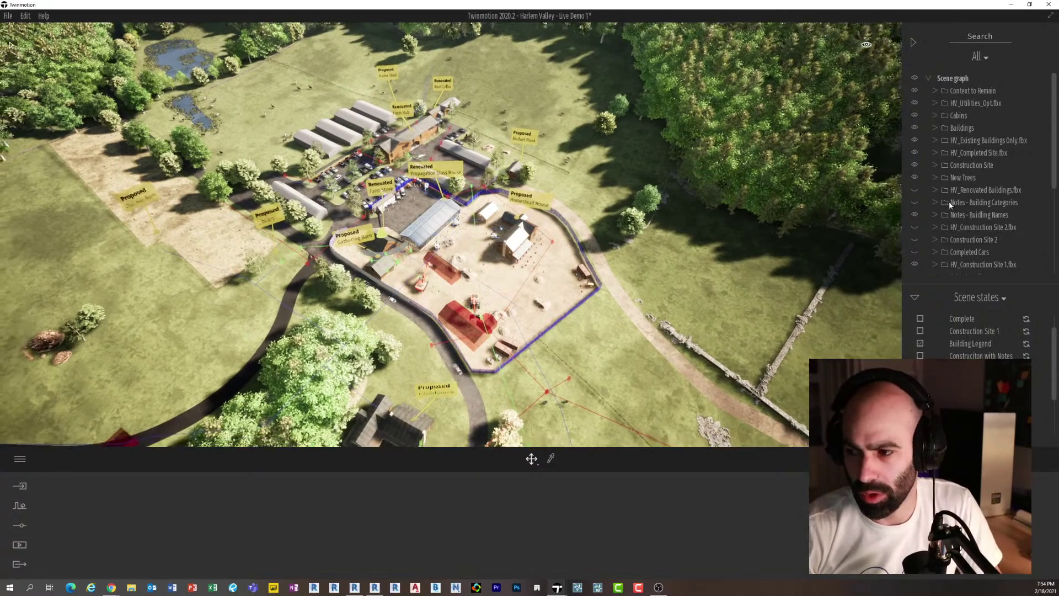
scroll(960, 214, down, 5)
scroll(962, 210, up, 4)
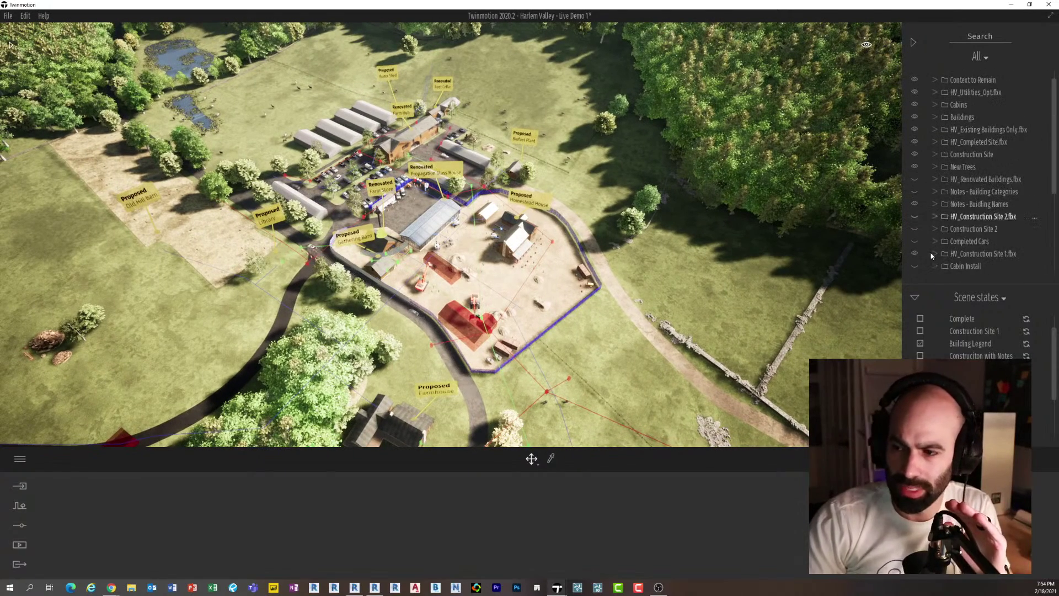
scroll(947, 254, down, 3)
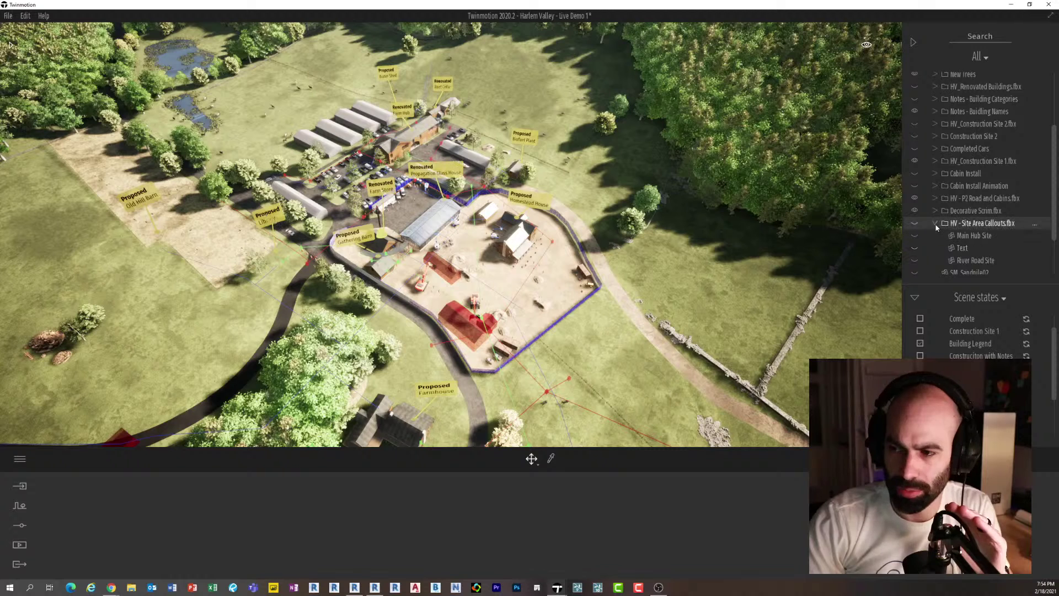
click(935, 223)
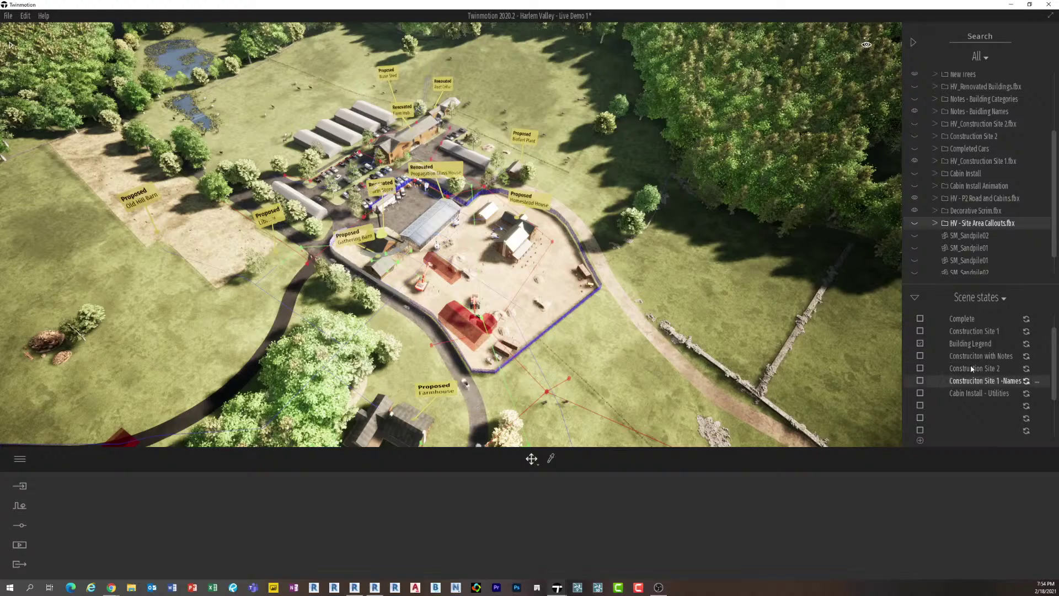
Show the Construction Site 2 scene state for comparison, then apply the Building Legend scene state over the main farm hub.
scroll(387, 252, up, 4)
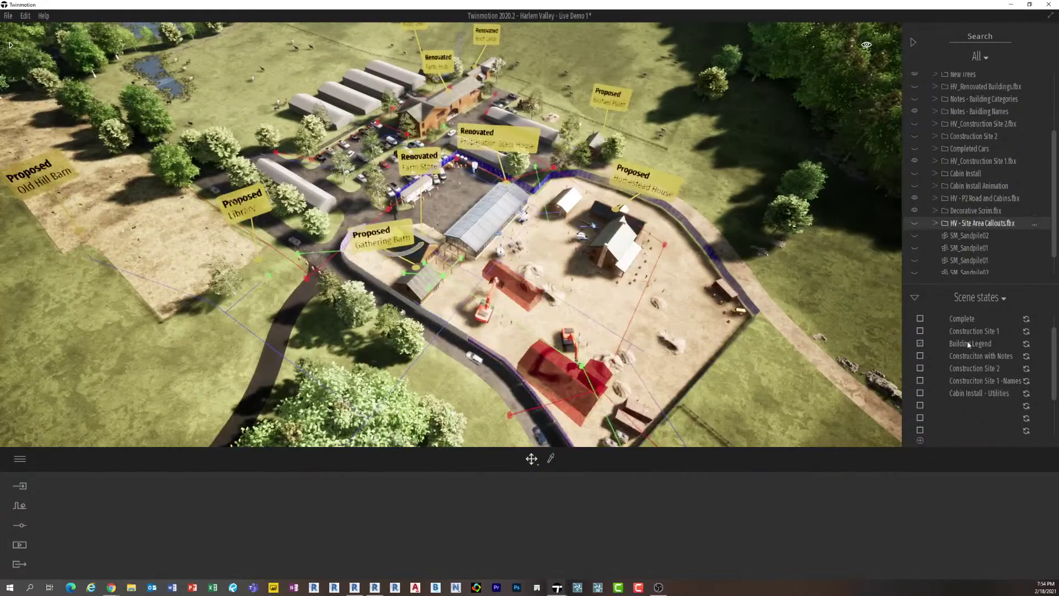
click(969, 346)
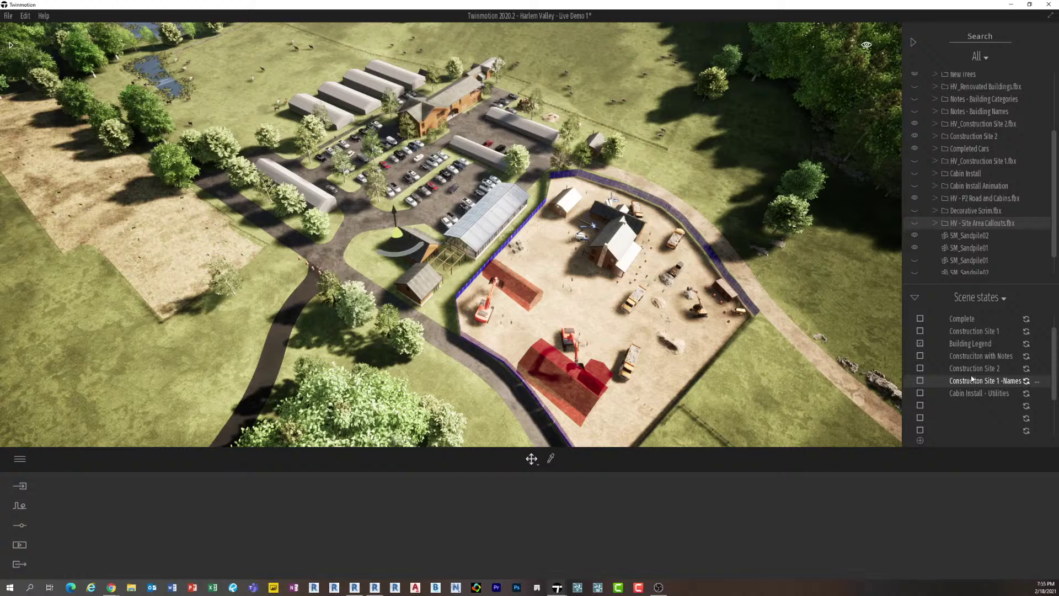
click(971, 343)
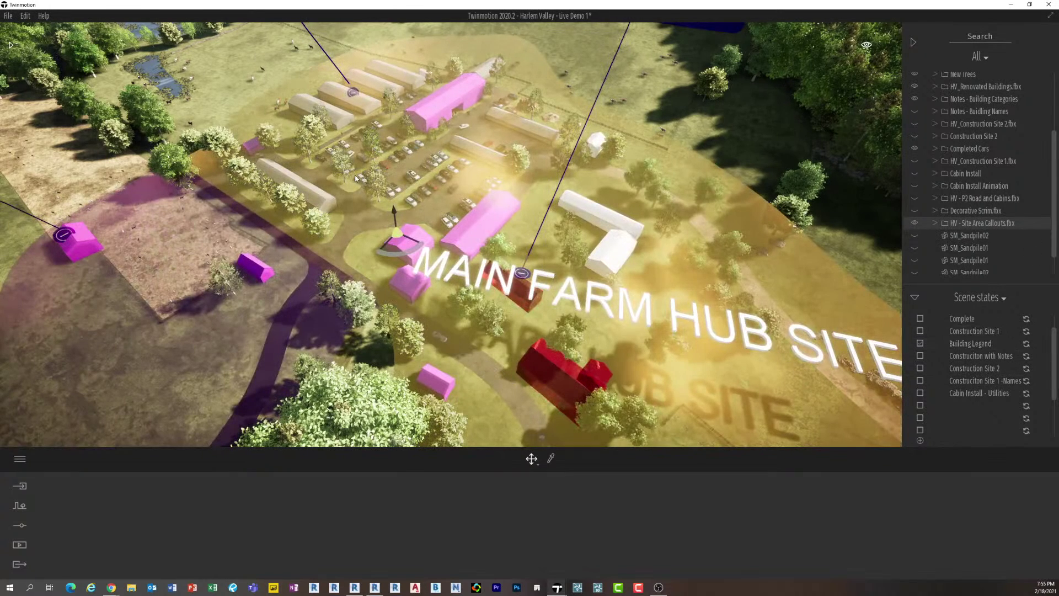
scroll(363, 180, down, 3)
scroll(363, 182, down, 1)
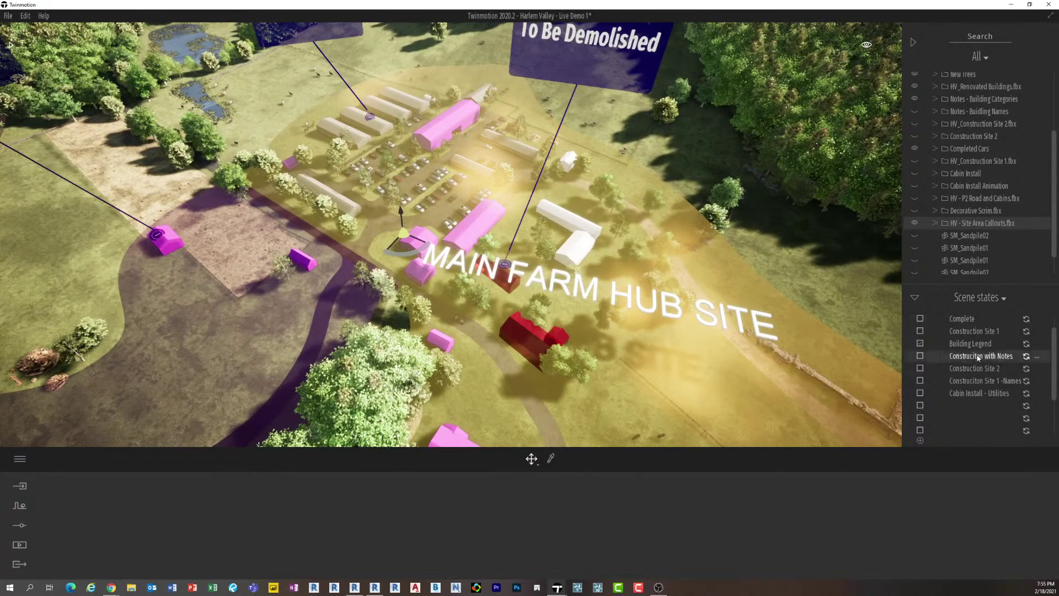
Toggle HV - Site Area Callouts.fbx off and on repeatedly, leave it visible, and view the Main Farm Hub and River Road overlays.
click(914, 223)
click(915, 223)
click(915, 224)
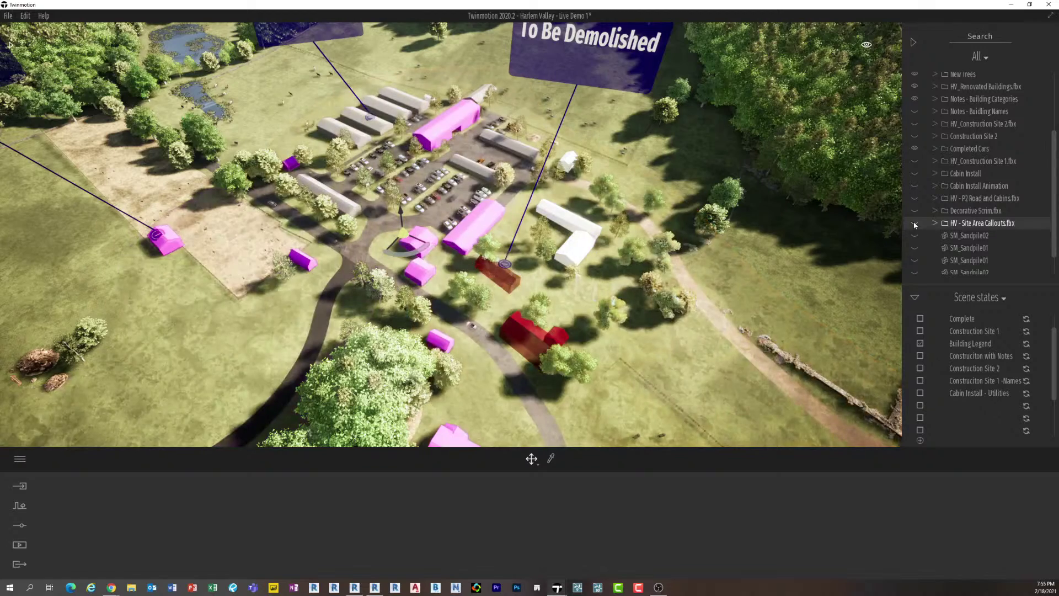
click(915, 223)
click(915, 224)
click(915, 223)
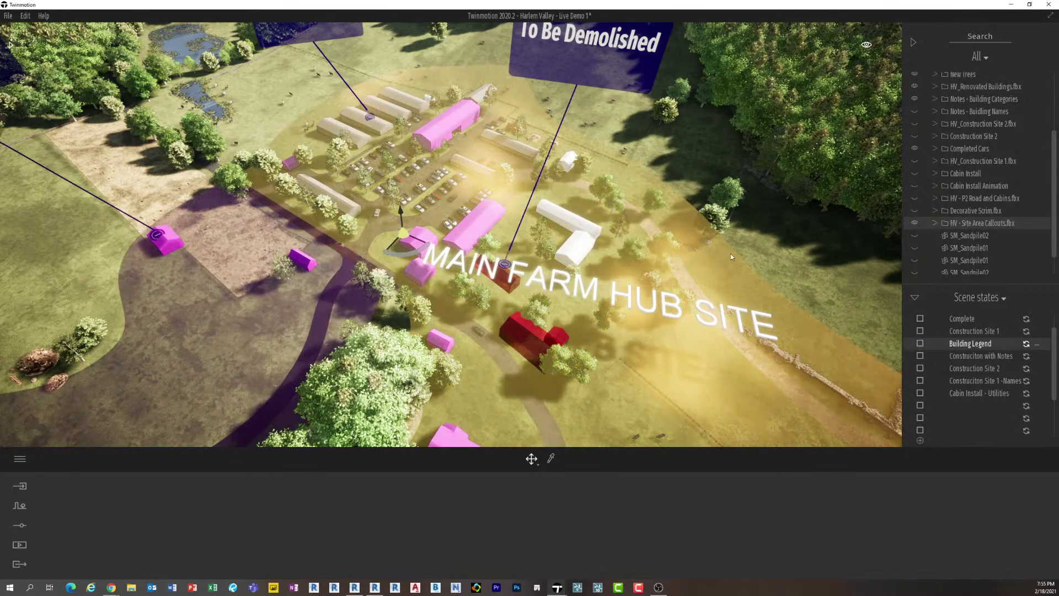
scroll(721, 268, down, 5)
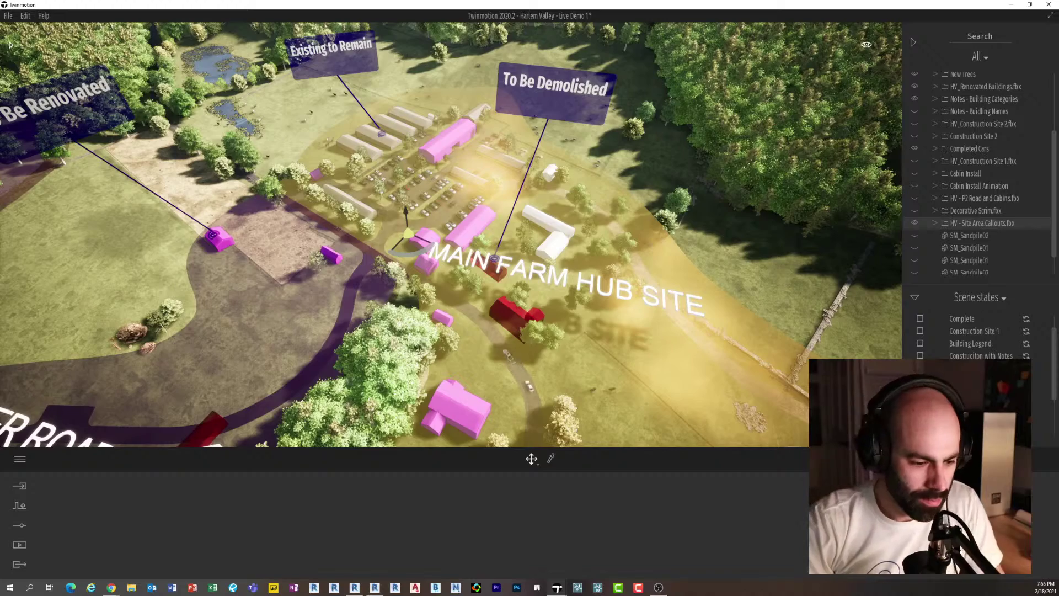
scroll(469, 284, down, 3)
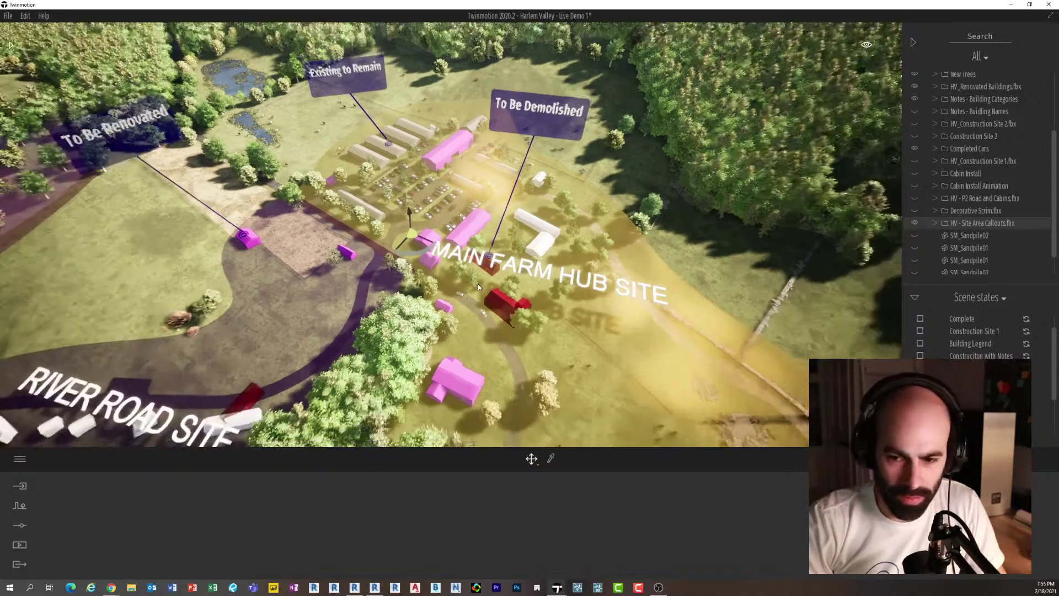
Apply the Construction with Notes scene state and view the building name callouts around the main farm hub.
scroll(468, 290, up, 2)
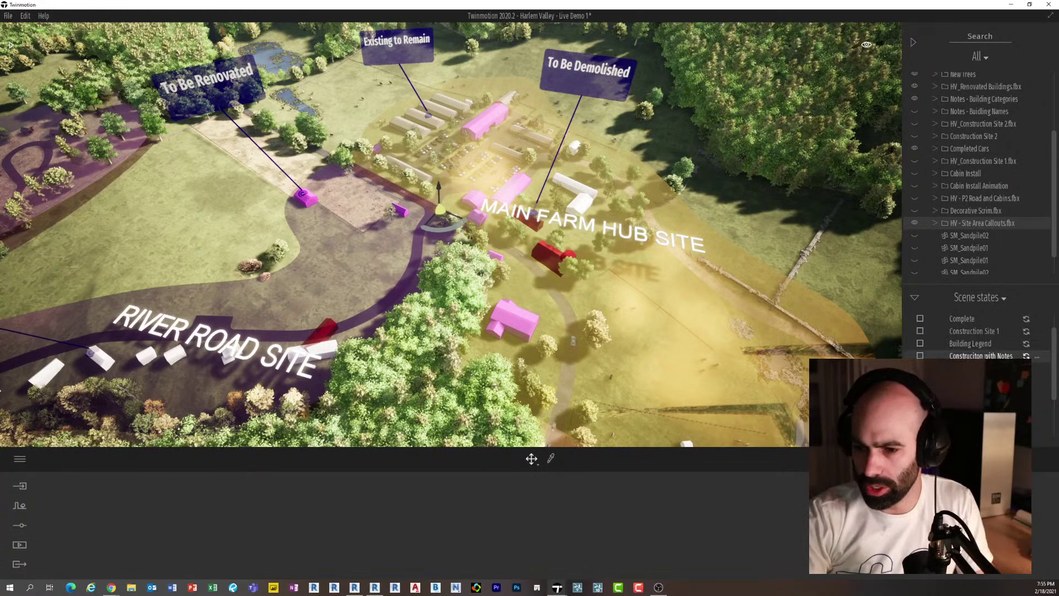
click(981, 356)
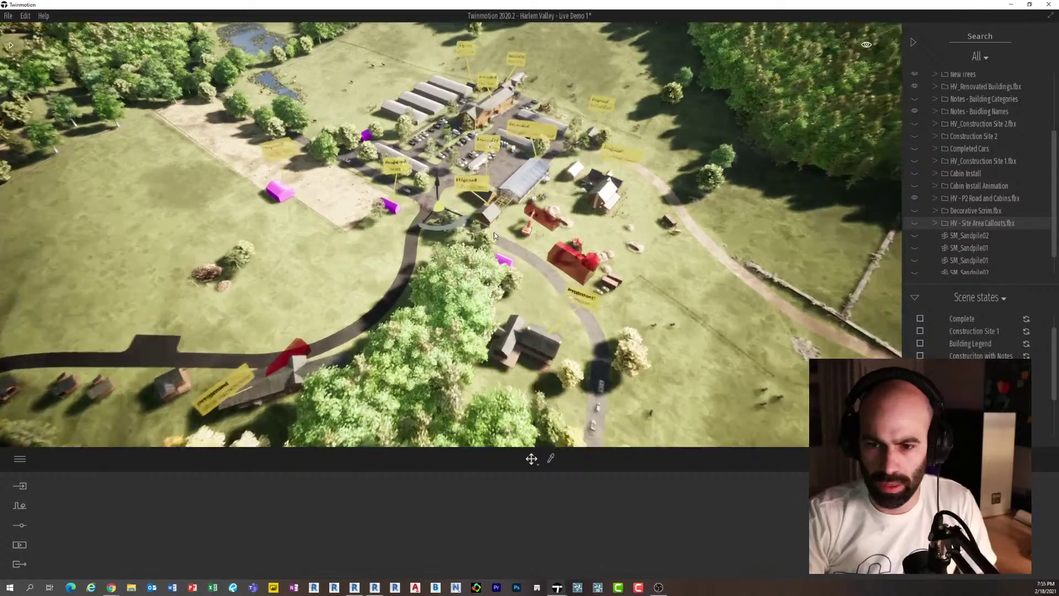
key(w)
mouse_move(495, 233)
right_down()
mouse_move(492, 216)
mouse_move(514, 235)
right_up()
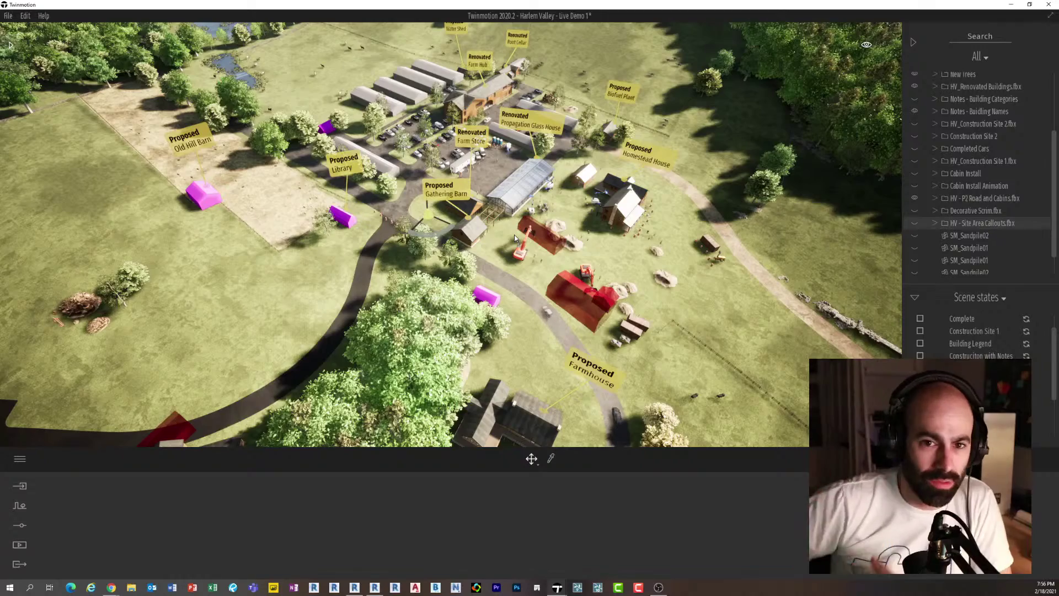
Examine the pasture fence beside the proposed Library and the adjoining road at close range.
middle_drag(304, 207, 333, 209)
scroll(334, 207, up, 5)
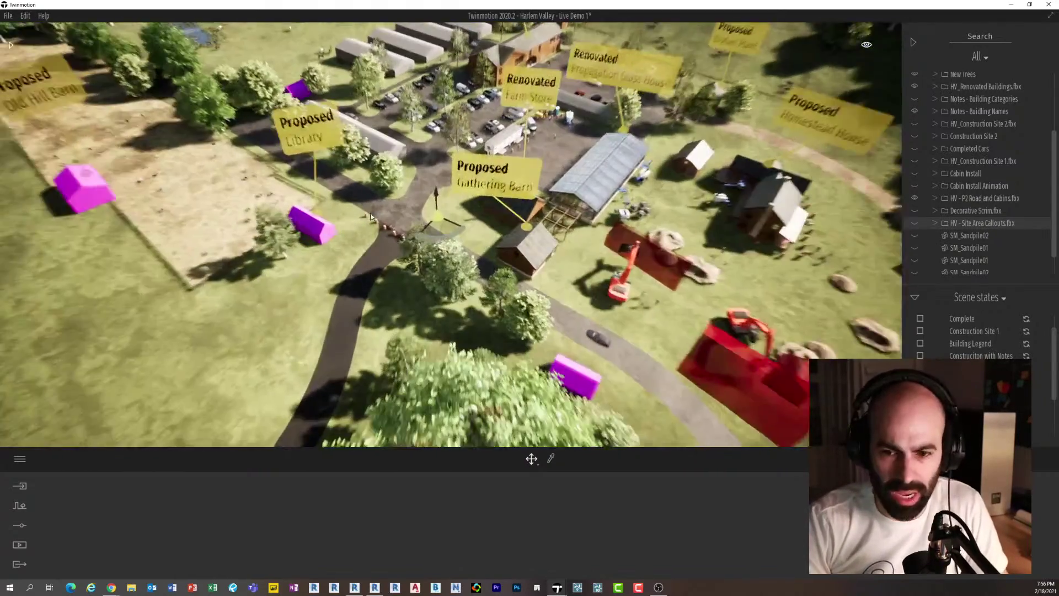
middle_drag(259, 193, 458, 138)
scroll(320, 183, up, 6)
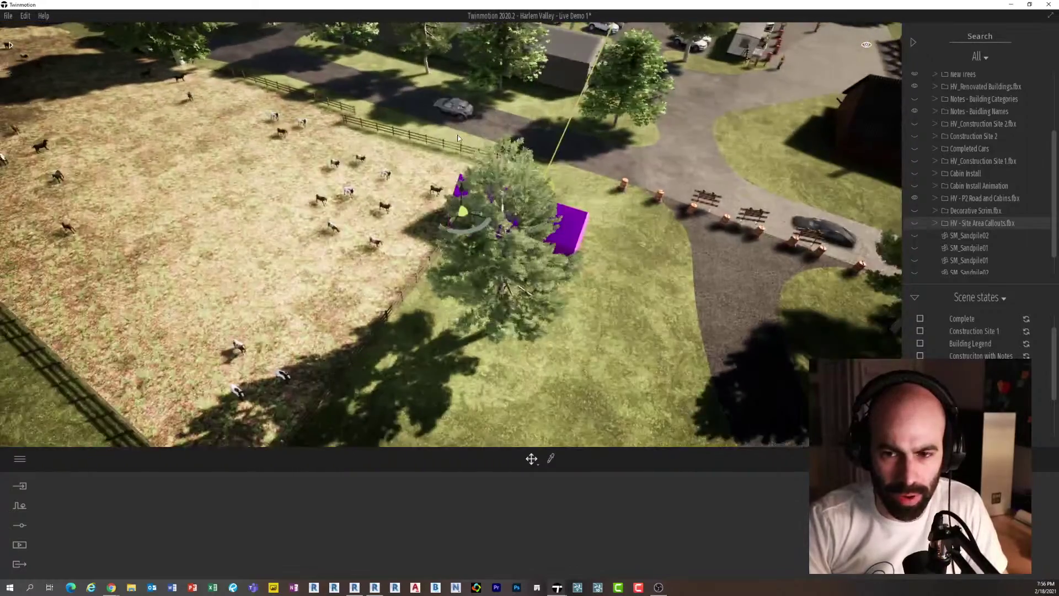
scroll(458, 138, up, 6)
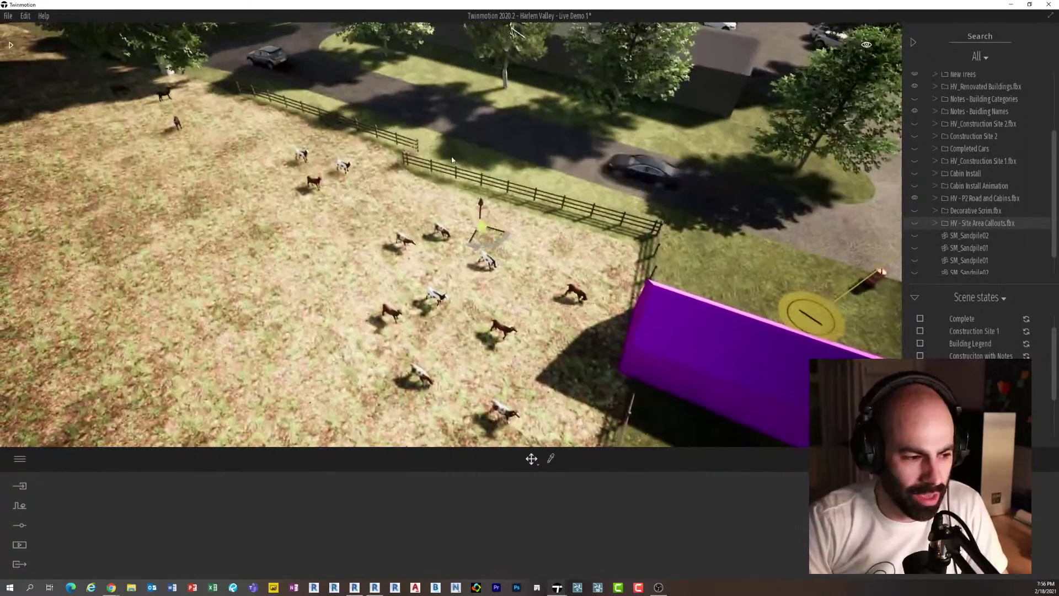
scroll(455, 160, down, 3)
middle_drag(679, 146, 545, 178)
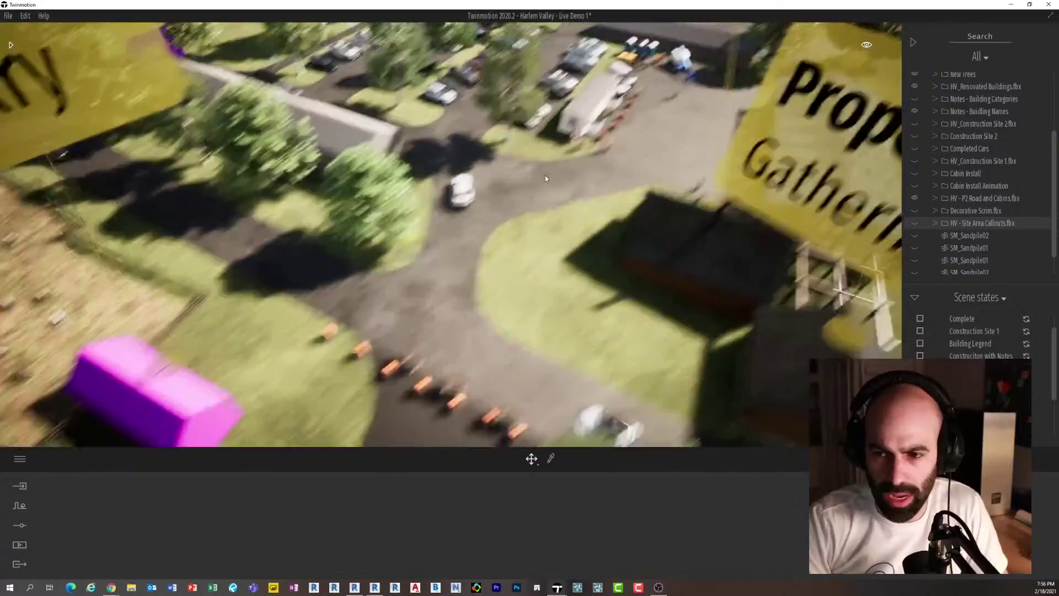
Examine the grounds from the Homestead House to the ponds and East Knoll Sauna, including the walls and fences.
scroll(544, 175, down, 6)
middle_drag(712, 132, 622, 150)
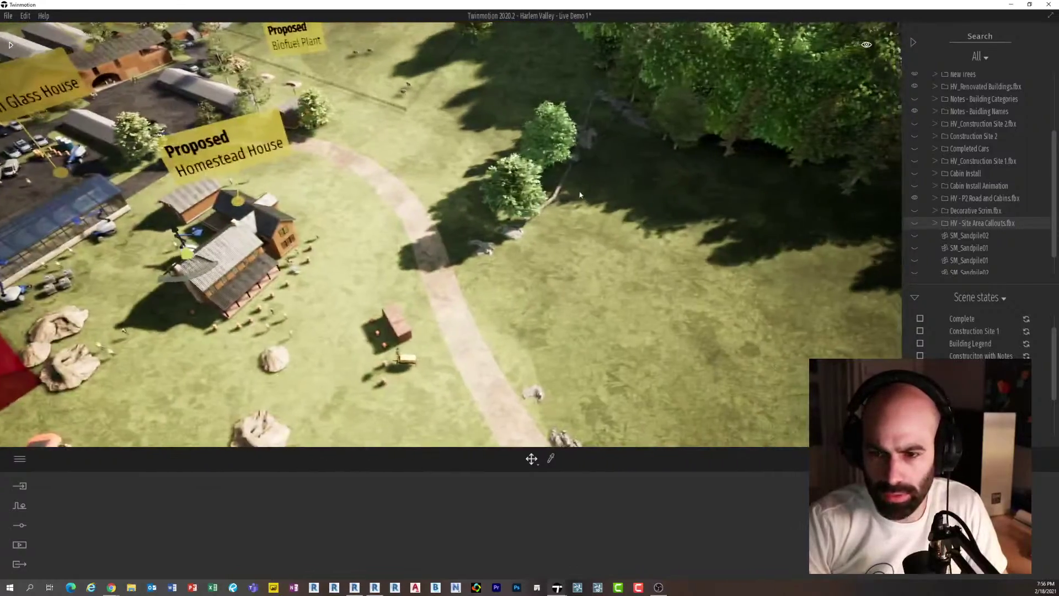
scroll(520, 258, up, 2)
scroll(552, 245, down, 1)
scroll(554, 245, up, 5)
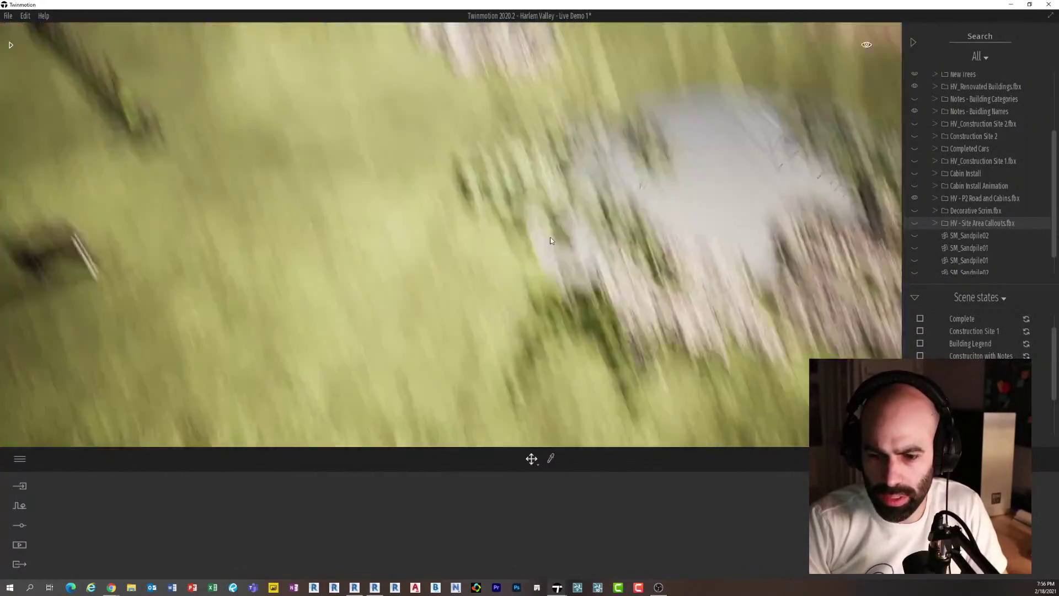
scroll(553, 241, up, 2)
scroll(555, 242, down, 3)
right_drag(556, 241, 445, 150)
scroll(536, 164, down, 6)
scroll(445, 150, down, 3)
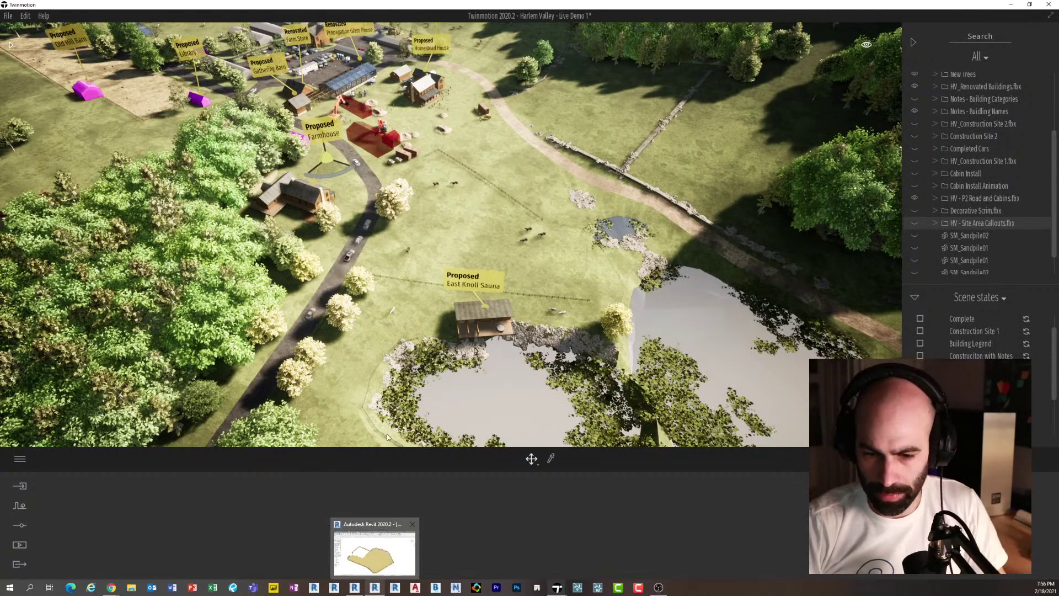
Switch to Revit and inspect the site perimeter fence railing in the 3D - Inside Site view, then clear the selection.
click(375, 586)
scroll(430, 259, up, 4)
click(400, 271)
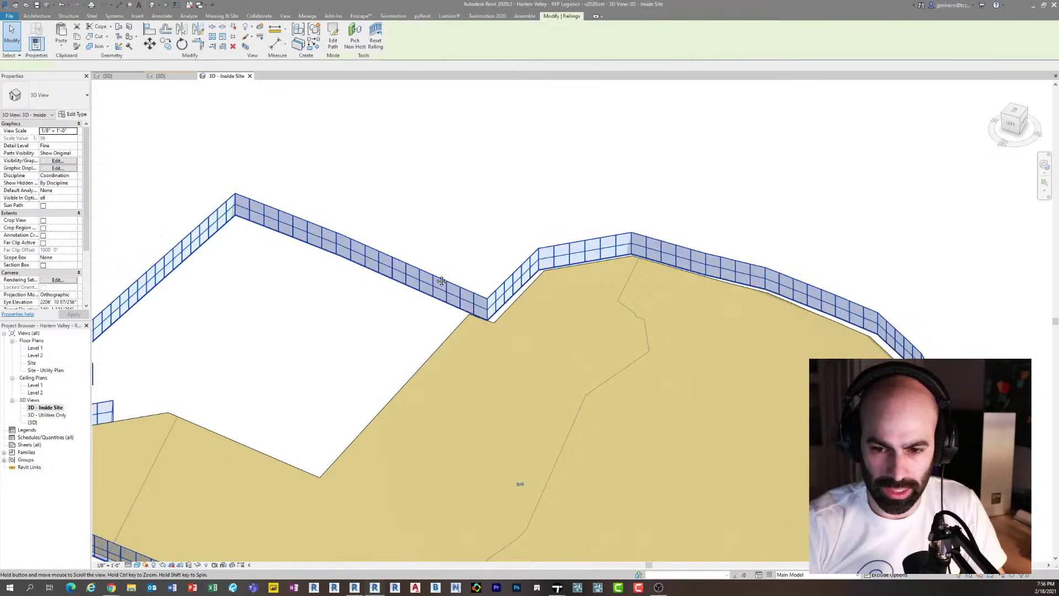
scroll(418, 263, down, 4)
click(188, 310)
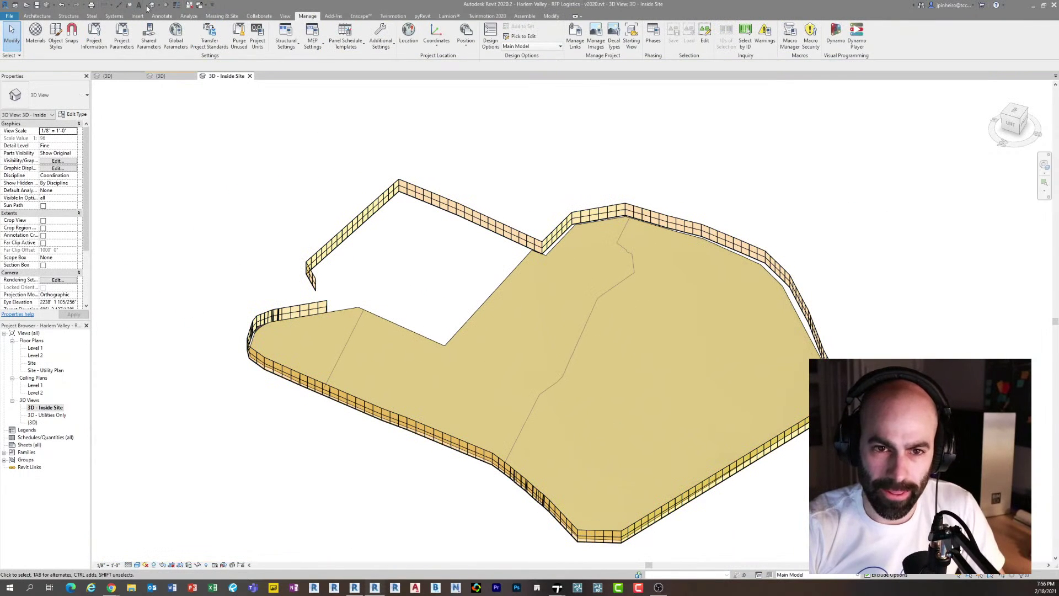
click(576, 327)
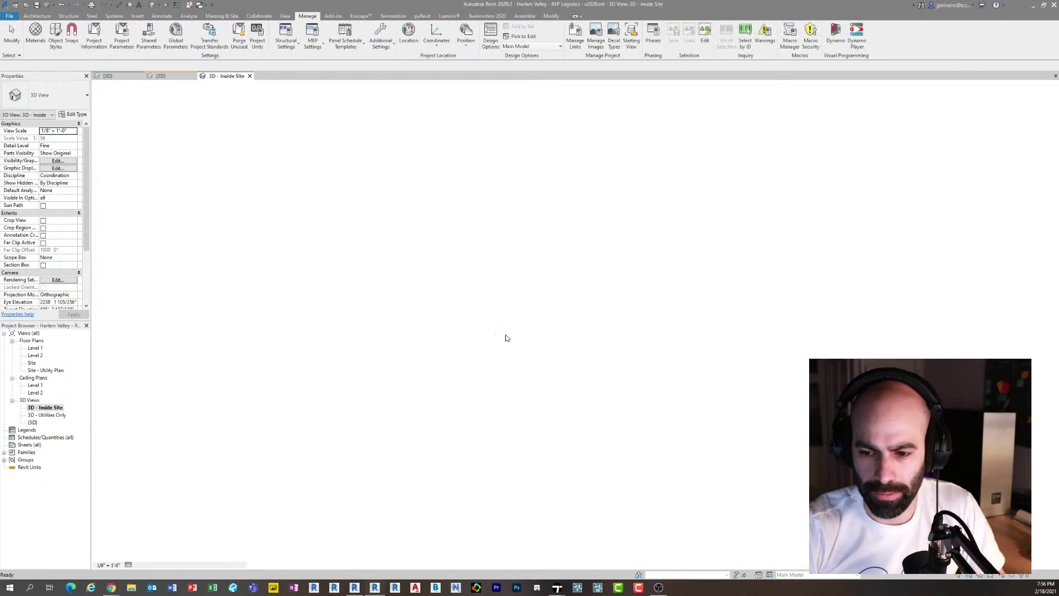
Switch to the {3D} view and select the fence railing between the pasture and the road for closer inspection.
key(ctrl+Tab)
middle_drag(381, 299, 923, 391)
scroll(429, 300, up, 6)
click(328, 245)
scroll(328, 245, up, 3)
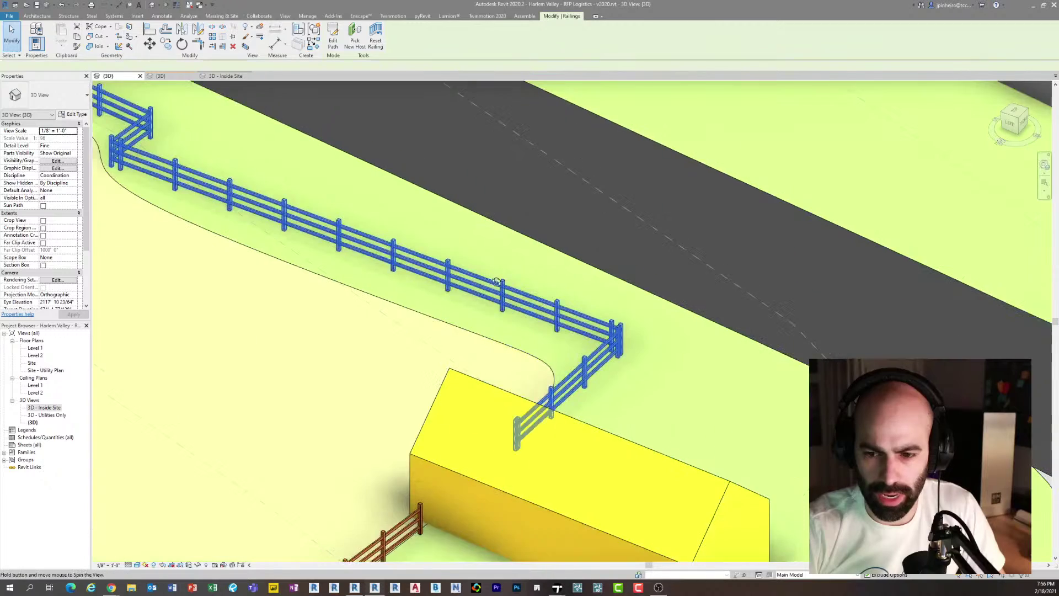
shift+middle_drag(328, 245, 518, 269)
Inspect the Post and Rail railing around the pasture and clear the selection.
scroll(518, 269, down, 4)
middle_drag(584, 286, 794, 312)
shift+middle_drag(544, 282, 571, 379)
click(516, 395)
scroll(563, 386, down, 6)
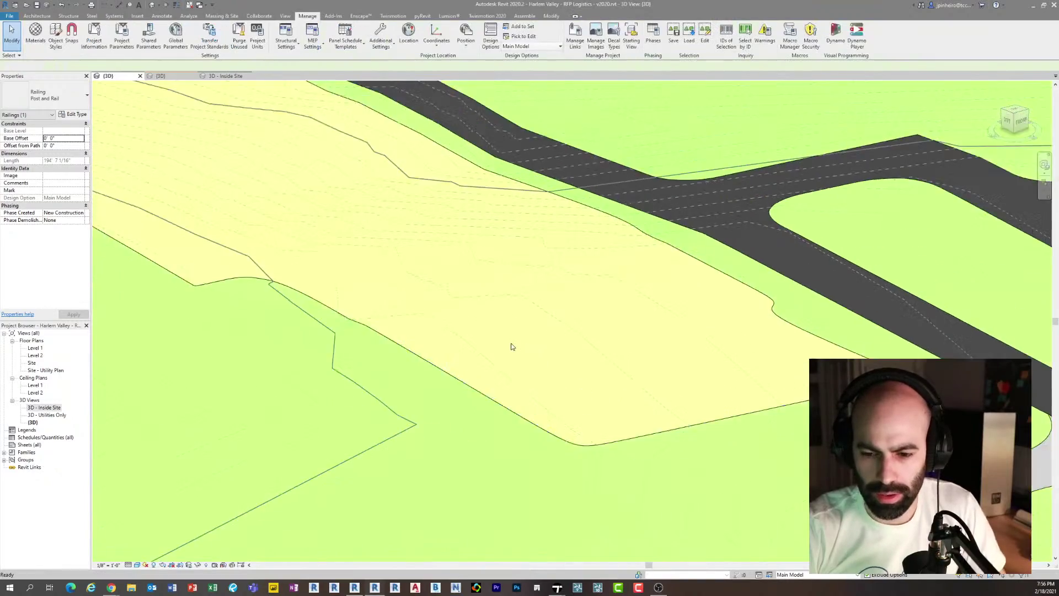
key(Escape)
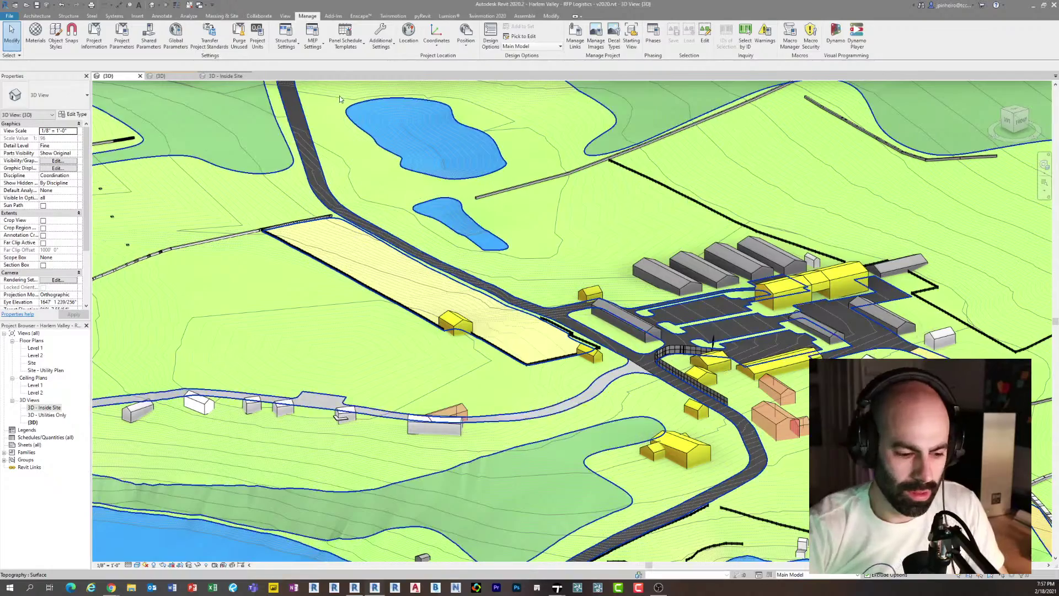
Find the stone wall railing along the dirt path above the pond and select it.
scroll(462, 330, down, 1)
middle_drag(461, 331, 573, 373)
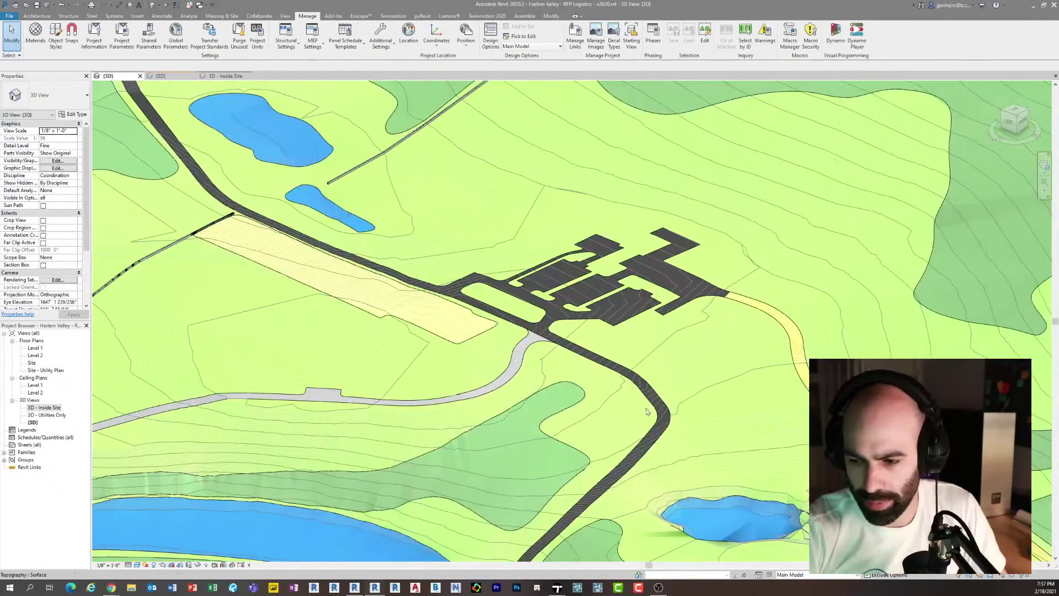
middle_drag(648, 412, 538, 386)
scroll(788, 369, up, 5)
middle_drag(788, 369, 710, 385)
scroll(711, 385, up, 2)
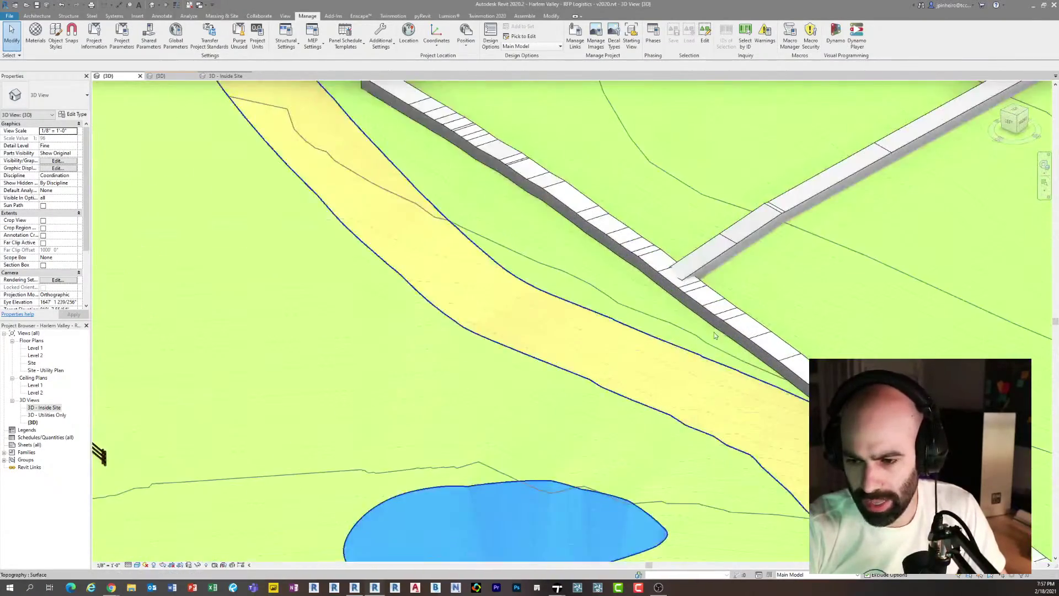
click(717, 322)
scroll(716, 324, down, 1)
middle_drag(711, 327, 644, 329)
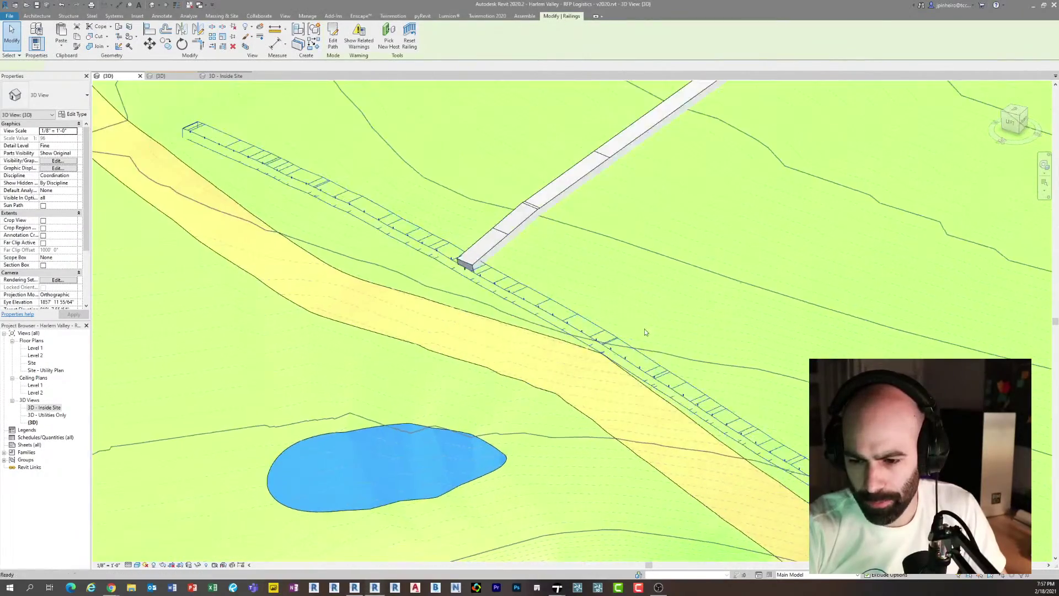
Examine the selected STONE WALL 2 railing where the second wall branches off it.
scroll(644, 329, down, 3)
scroll(642, 328, up, 1)
scroll(641, 327, up, 1)
middle_drag(502, 249, 514, 268)
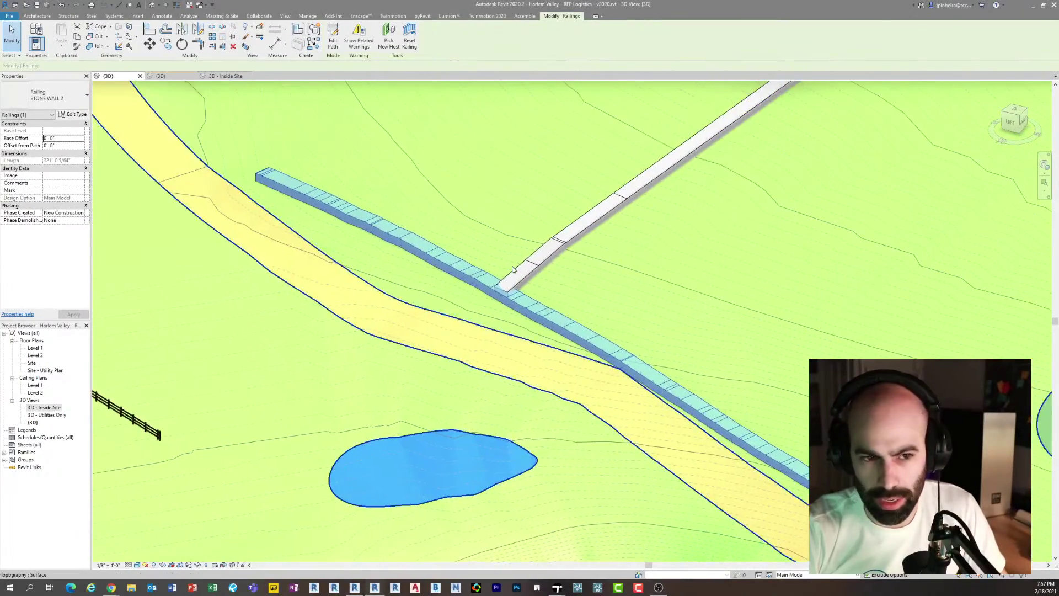
scroll(514, 268, up, 1)
scroll(389, 229, up, 2)
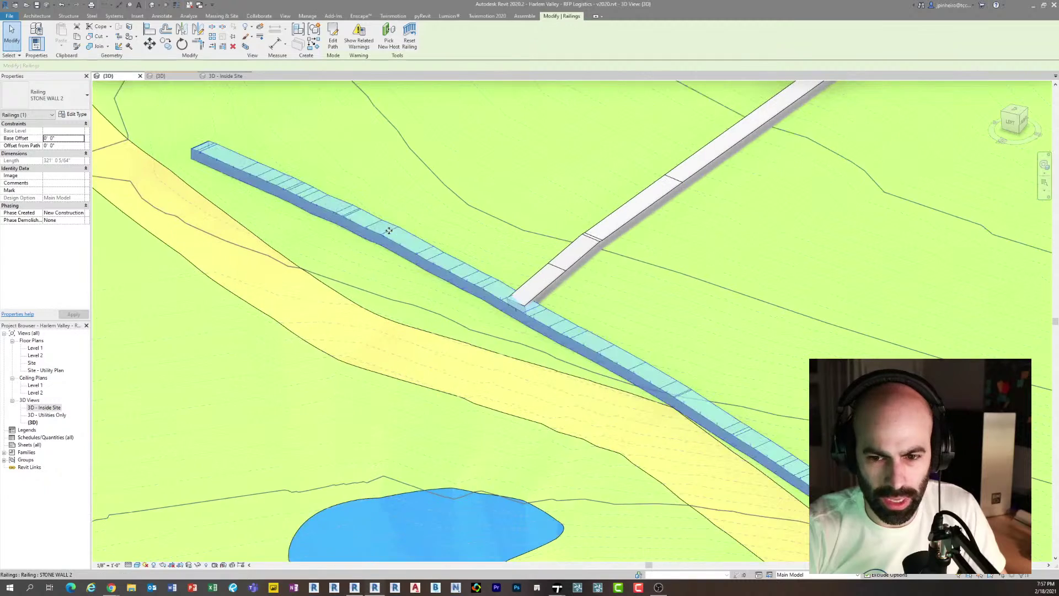
Open the path sketch of the branching STONE WALL 2 railing and examine its single straight path line.
click(571, 300)
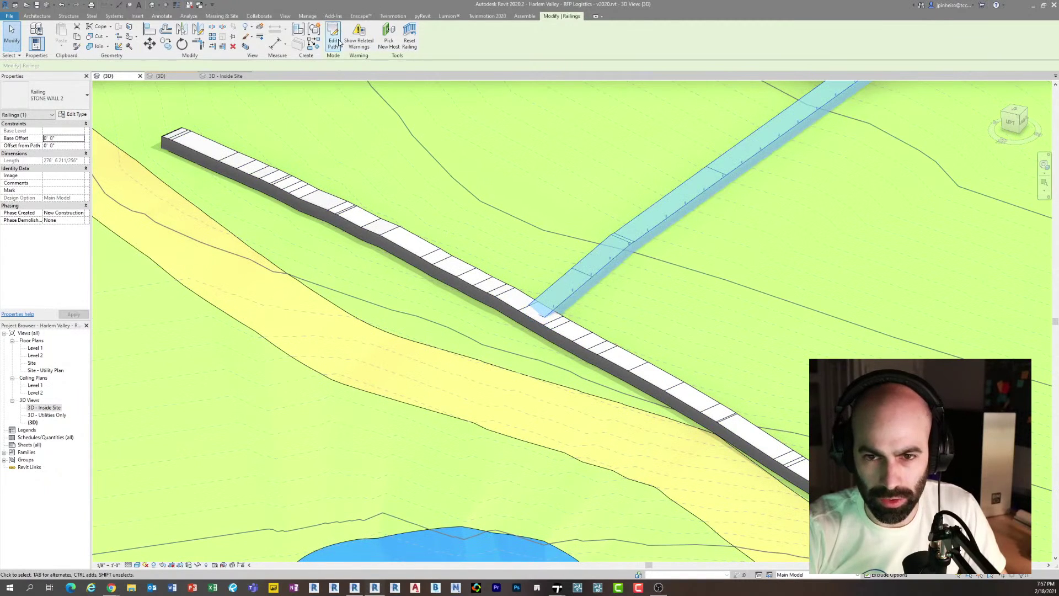
scroll(560, 345, down, 5)
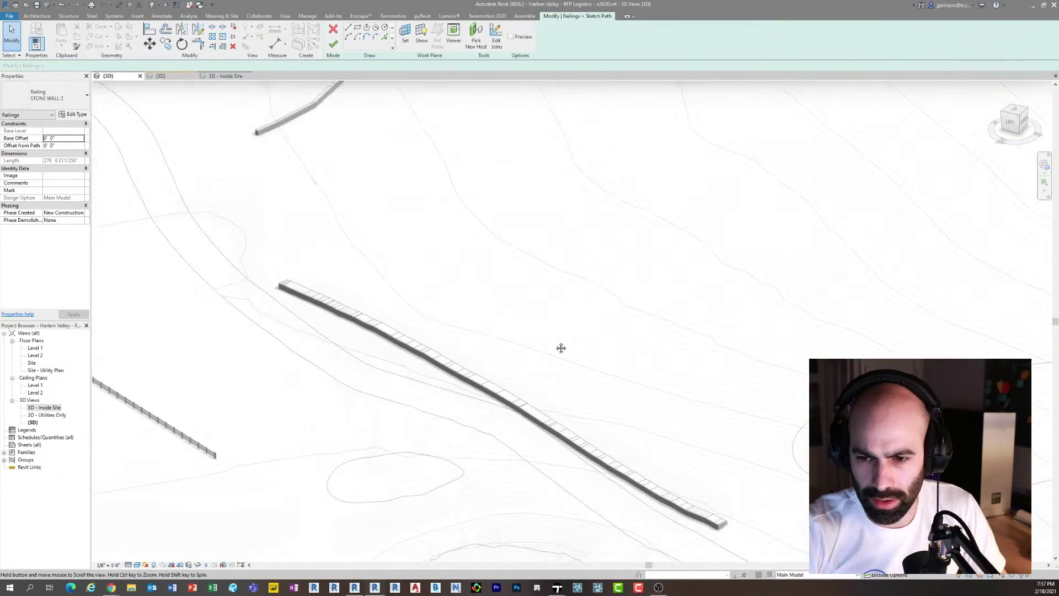
scroll(560, 343, down, 6)
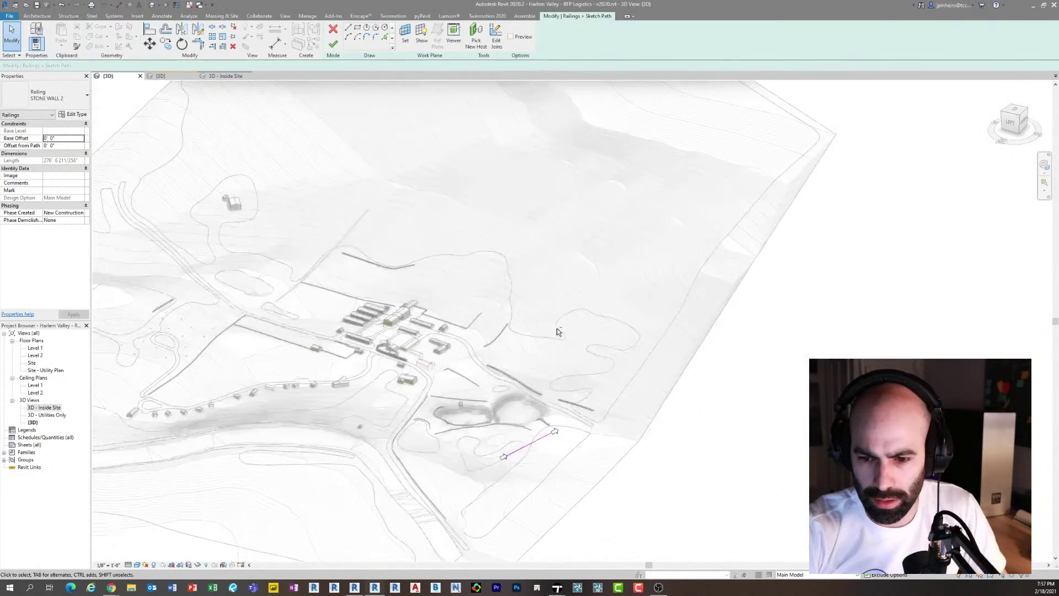
scroll(563, 386, up, 2)
scroll(534, 432, up, 4)
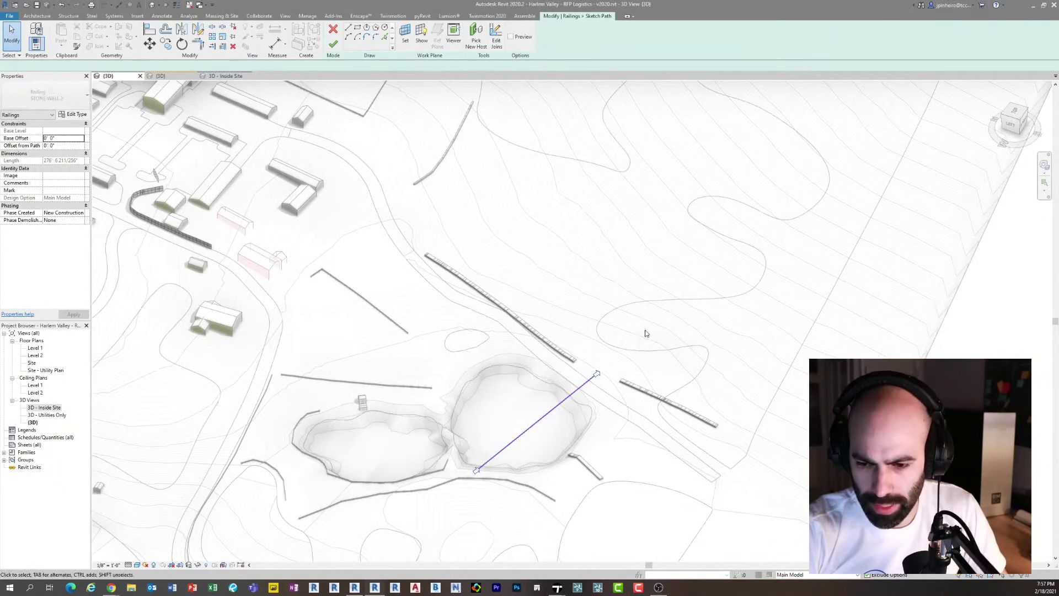
click(543, 416)
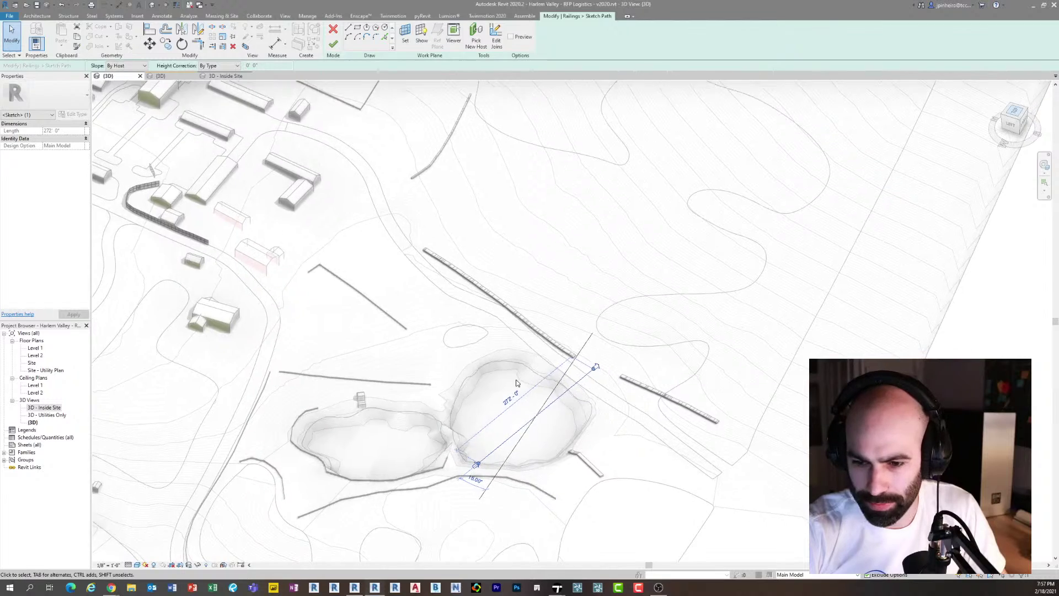
scroll(511, 379, down, 3)
middle_drag(596, 394, 536, 335)
scroll(530, 350, up, 3)
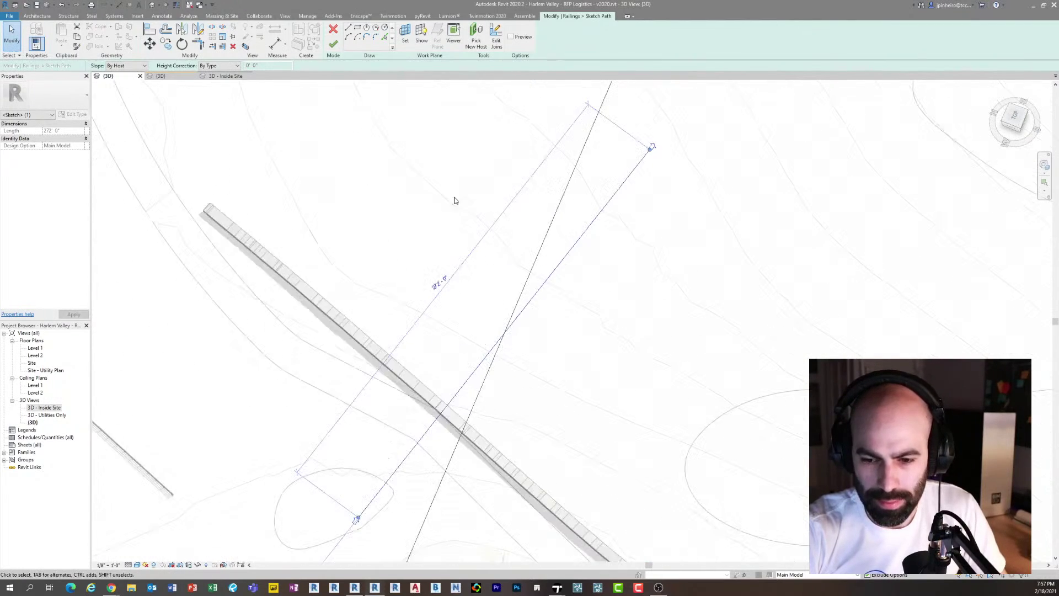
Finish the path sketch, clear the selection, and view the branching stone wall following the topography.
click(334, 45)
mouse_move(499, 372)
shift+middle_down()
mouse_move(473, 386)
mouse_move(435, 300)
mouse_move(451, 286)
mouse_move(491, 378)
mouse_move(509, 277)
mouse_move(565, 303)
shift+middle_up()
key(Escape)
scroll(532, 293, up, 3)
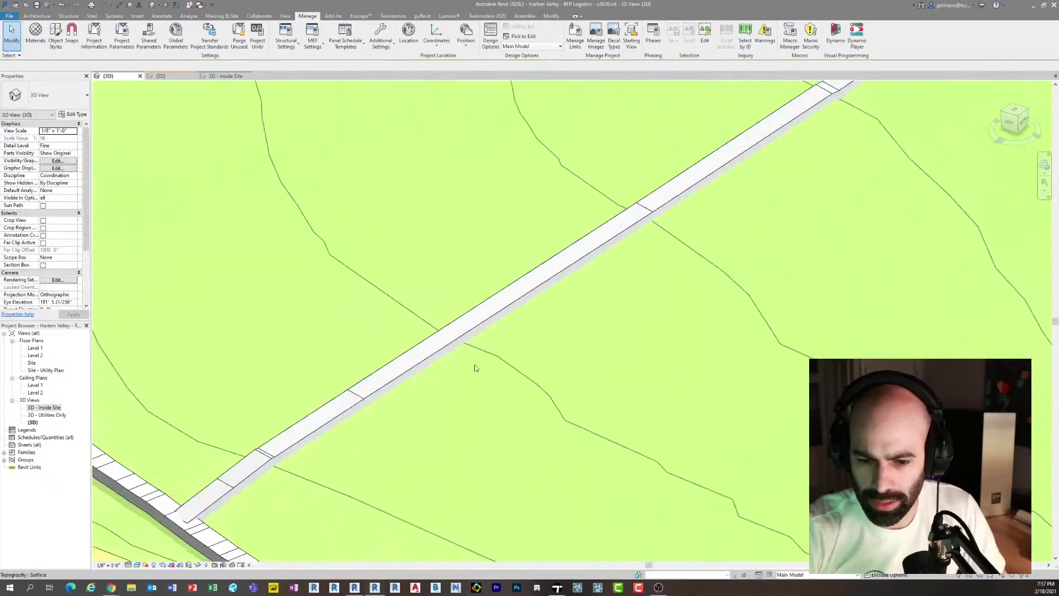
middle_drag(398, 475, 524, 378)
Switch to the Twinmotion Harlem Valley scene and examine the stone walls and scattered rocks at their junction.
mouse_move(562, 588)
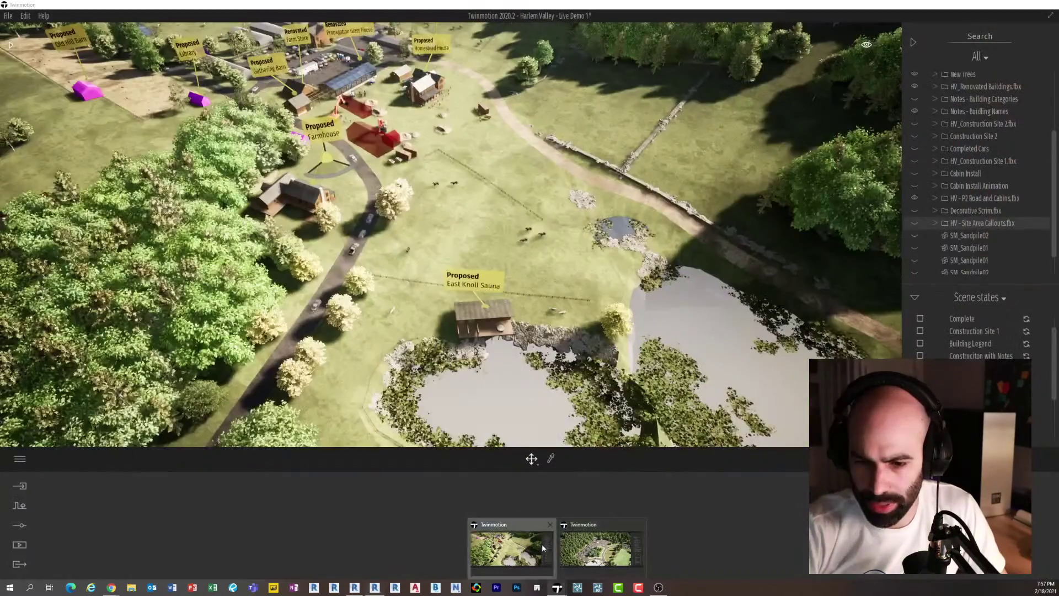
click(543, 548)
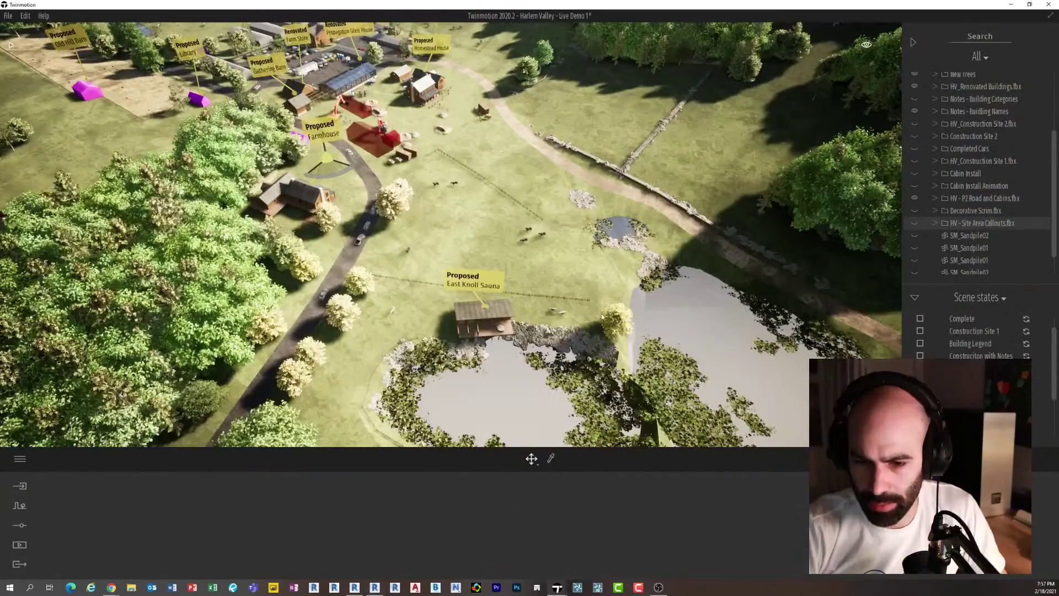
scroll(647, 149, up, 5)
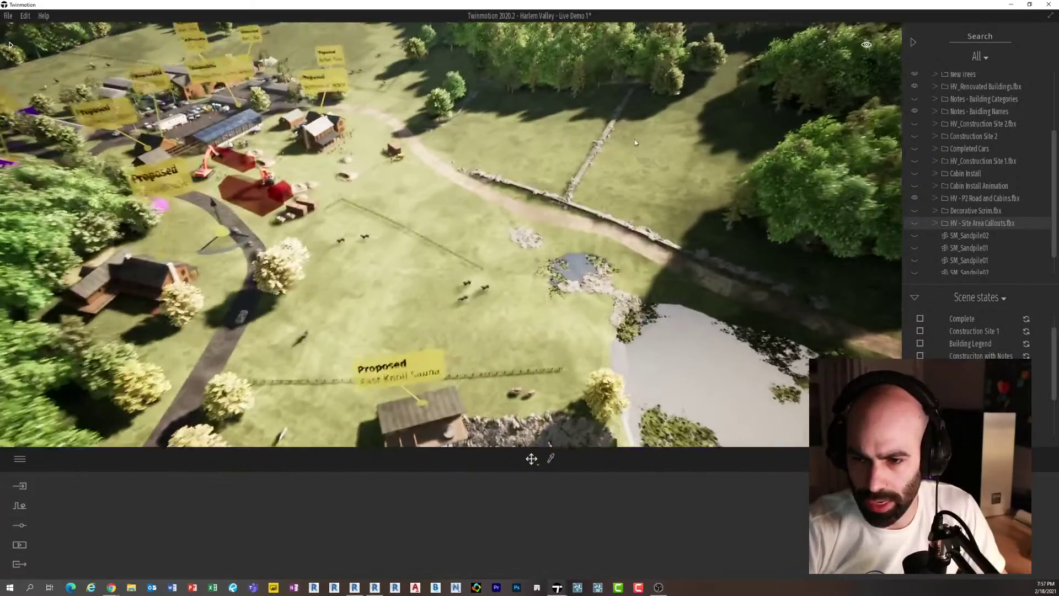
scroll(632, 141, up, 6)
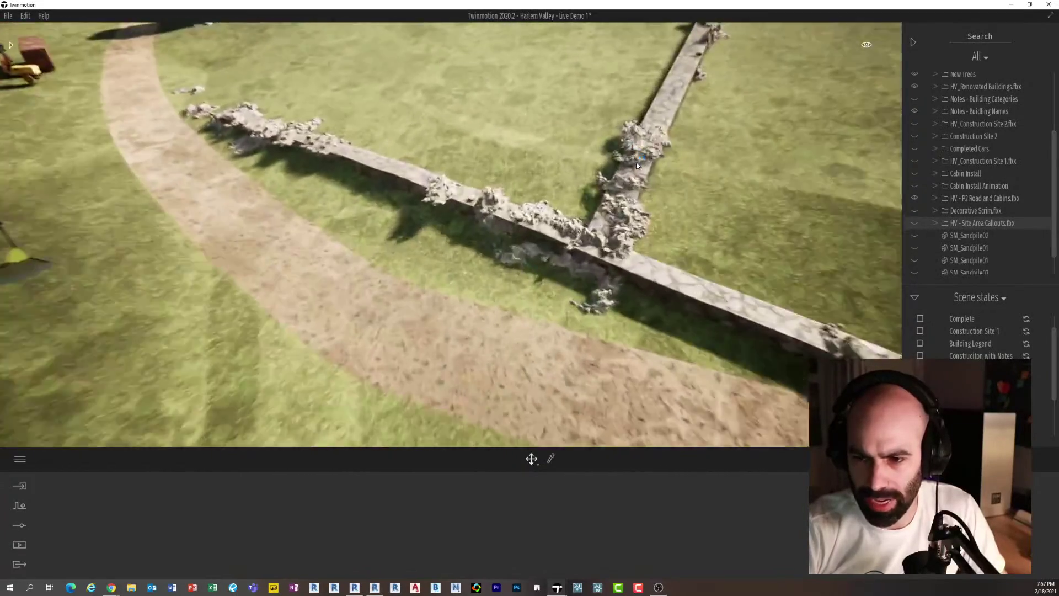
shift+middle_drag(637, 166, 579, 167)
right_drag(451, 234, 500, 219)
key(d)
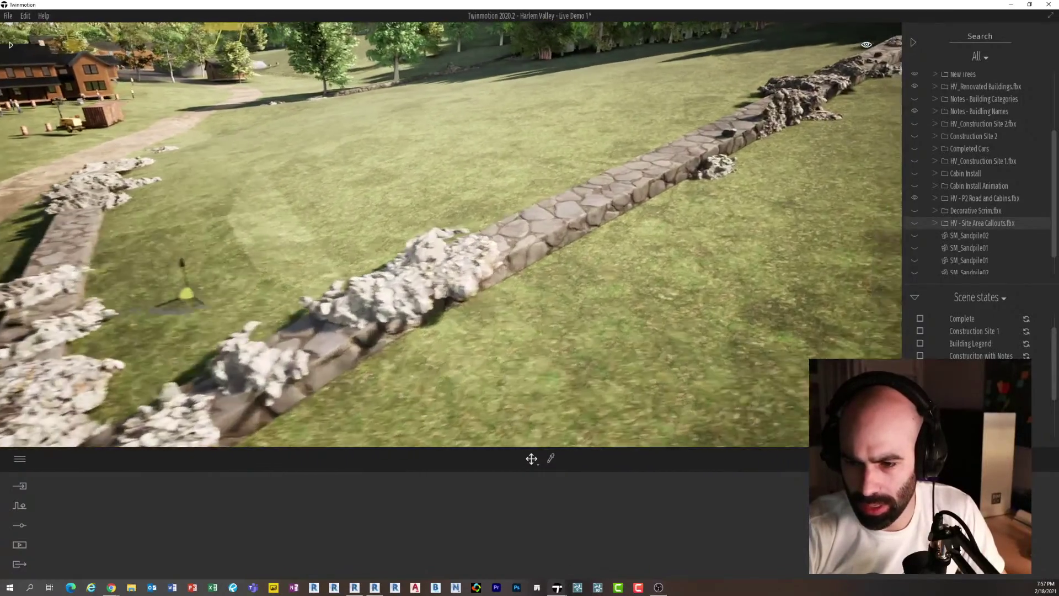
key(s)
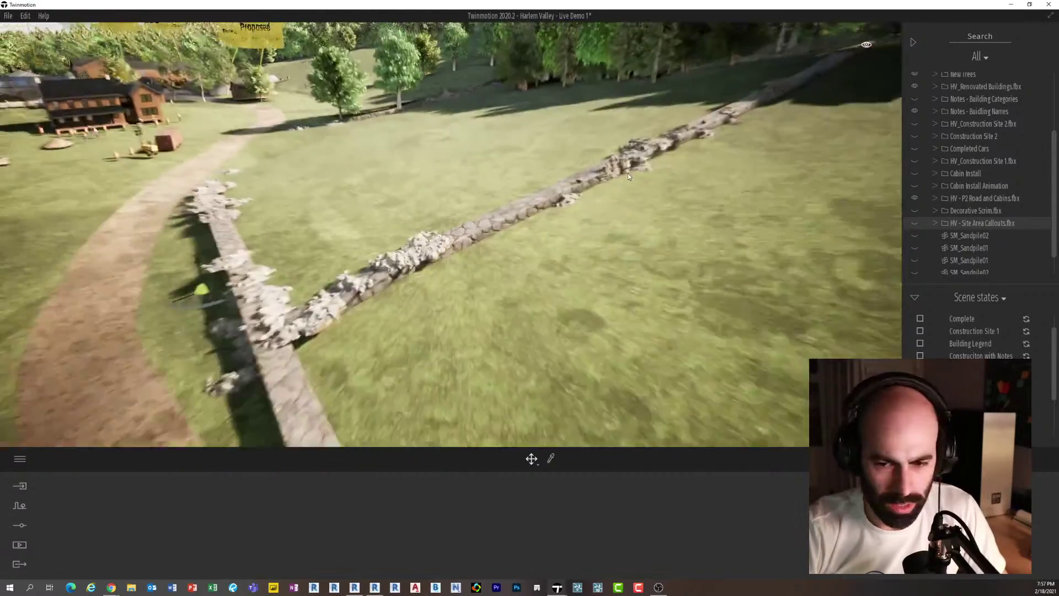
View both stone walls along the dirt path from farther back and clear the scene graph selection.
key(a)
key(Escape)
key(q)
right_drag(644, 183, 658, 158)
key(w)
key(s)
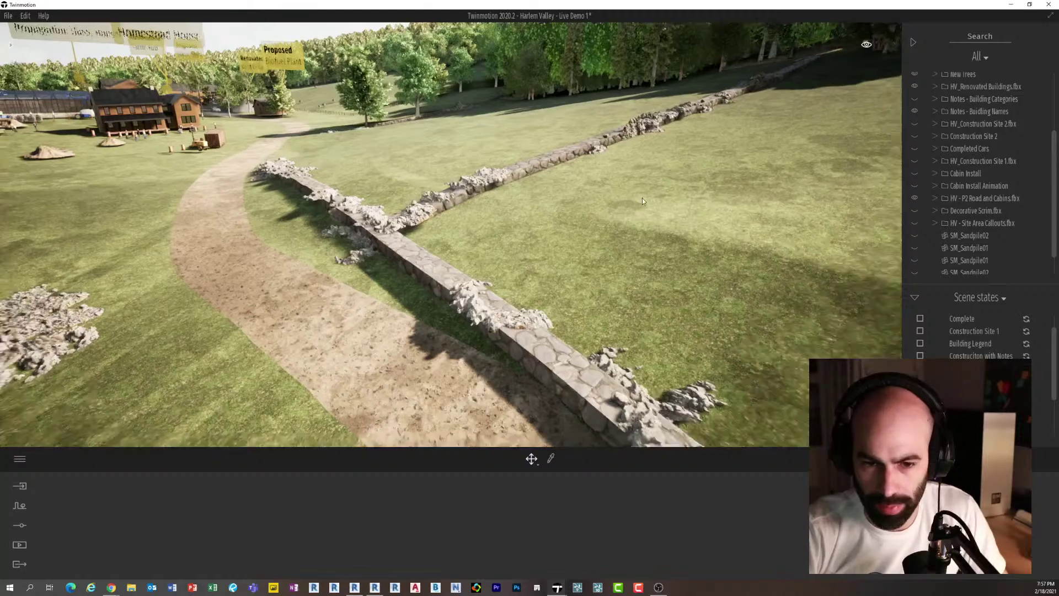
Examine the stone walls, ponds and surrounding forest of the Harlem Valley site from the air, moving in over the trees.
key(e)
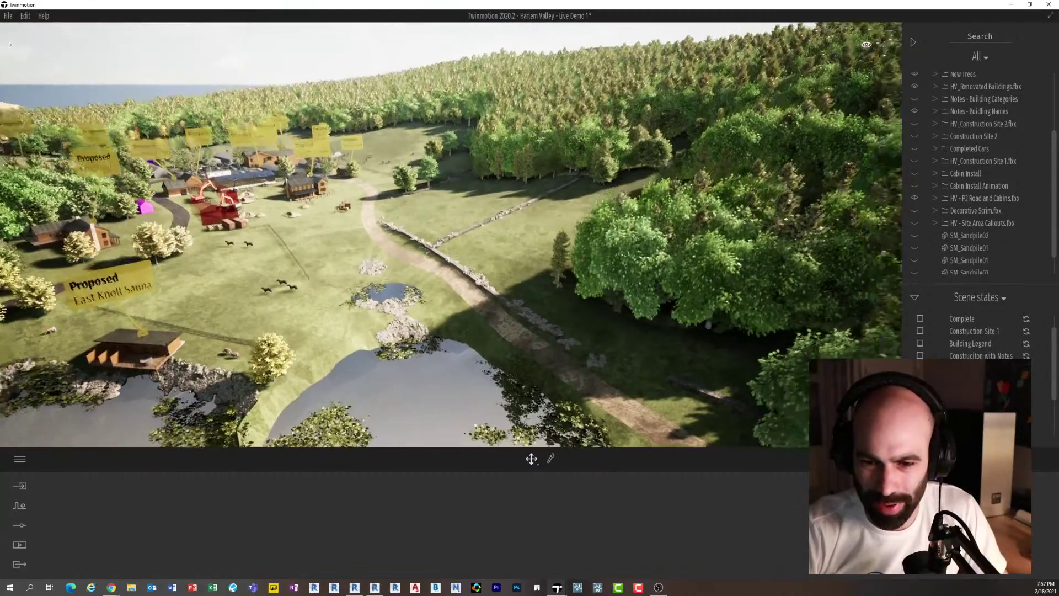
right_drag(556, 207, 556, 240)
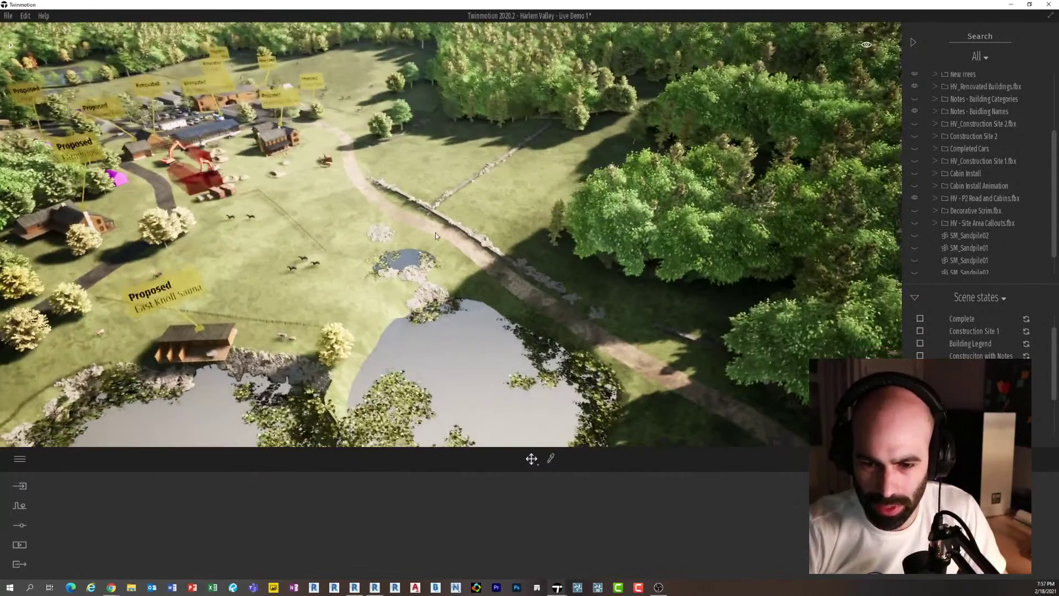
right_drag(458, 265, 417, 255)
key(s)
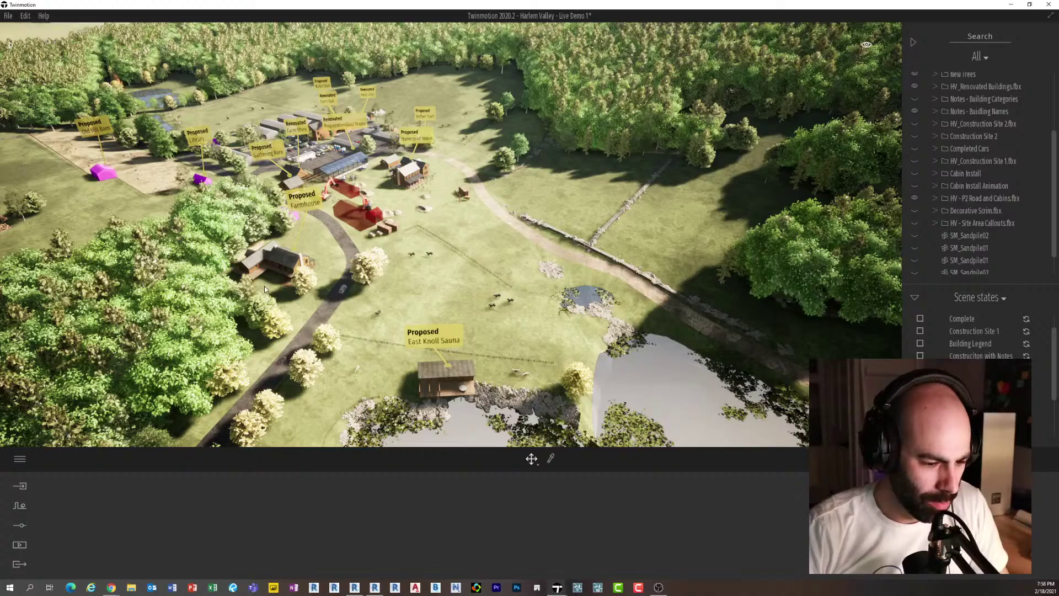
middle_drag(635, 182, 640, 266)
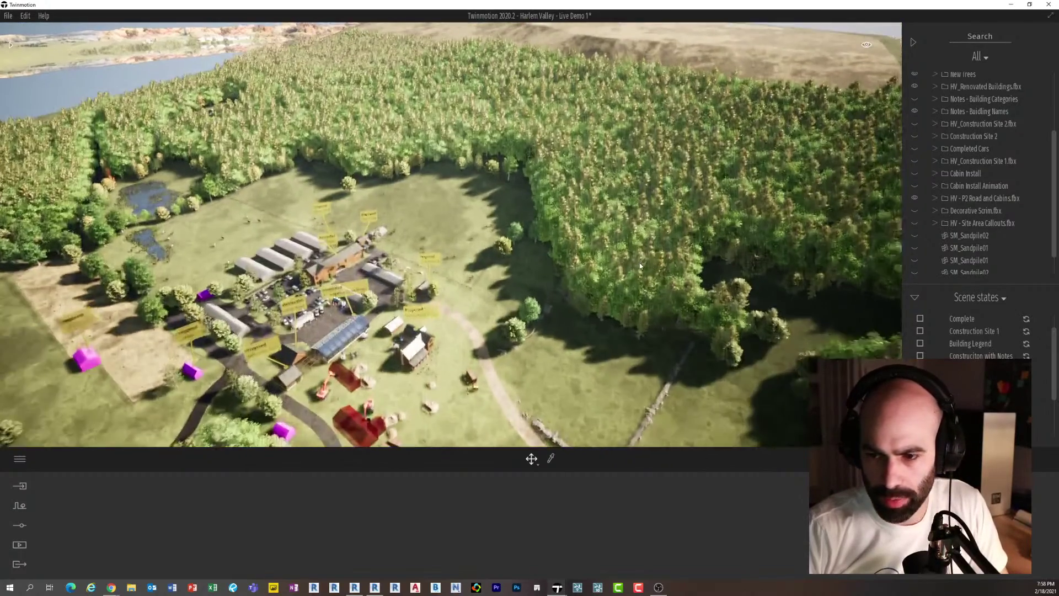
scroll(640, 266, up, 2)
right_drag(640, 266, 478, 280)
scroll(477, 280, up, 2)
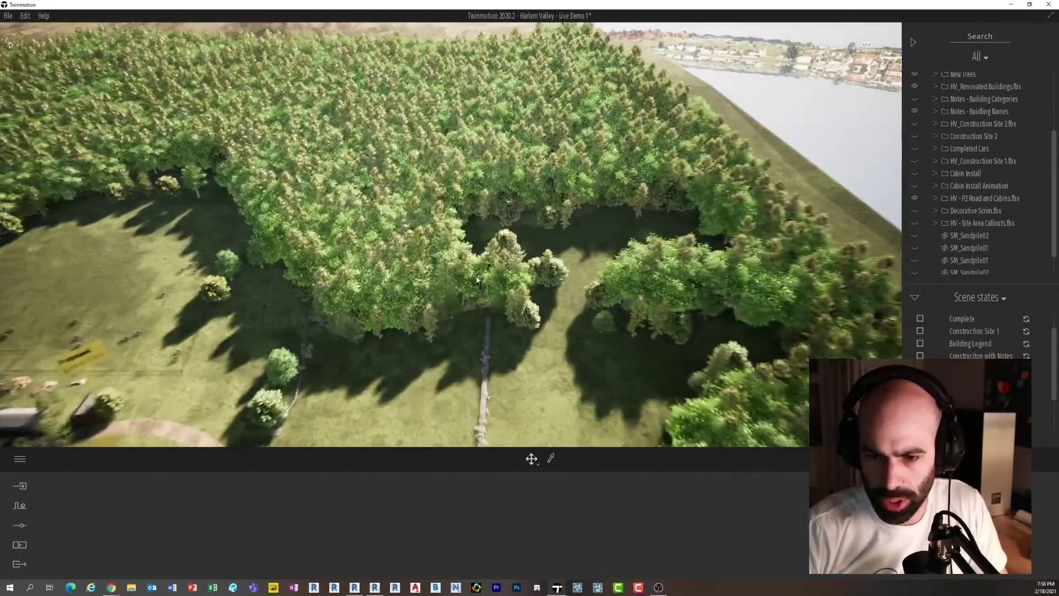
scroll(477, 280, up, 6)
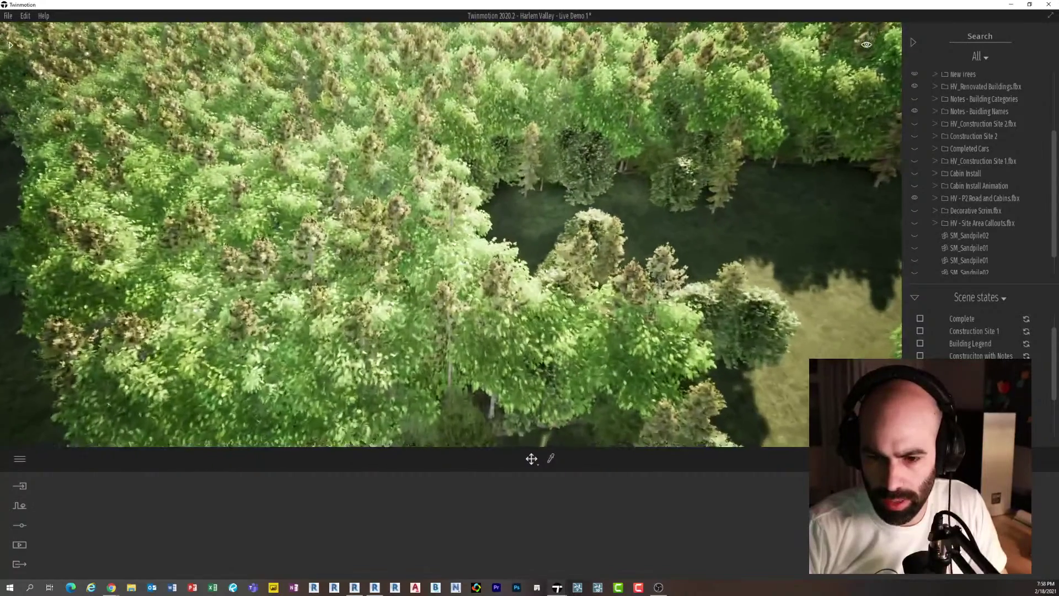
scroll(477, 280, up, 5)
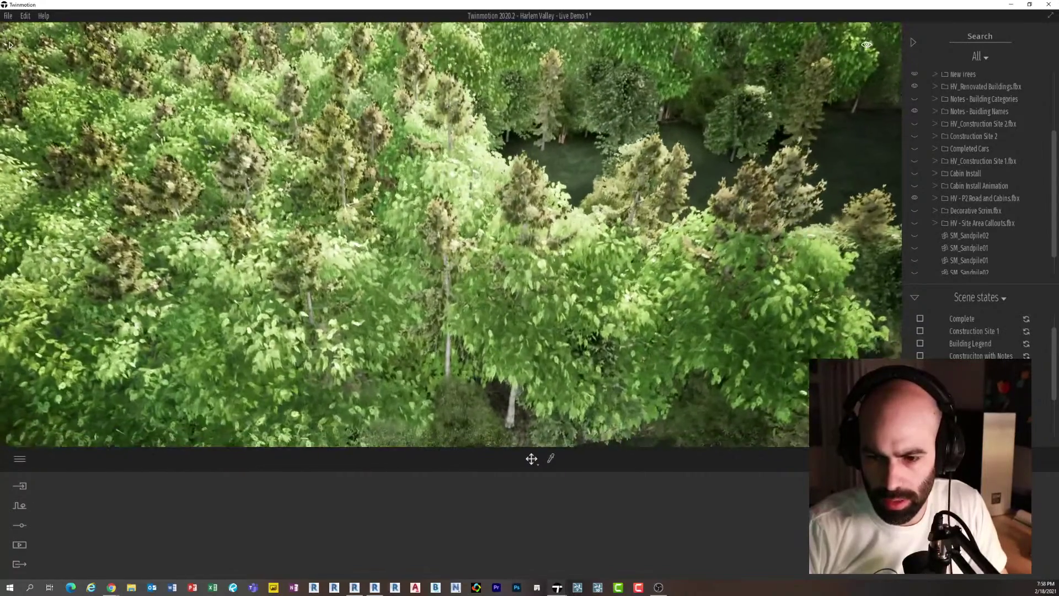
Examine the stone wall and scattered rocks along the shaded forest edge, including how they relate to the walls by the dirt path.
right_drag(477, 281, 309, 278)
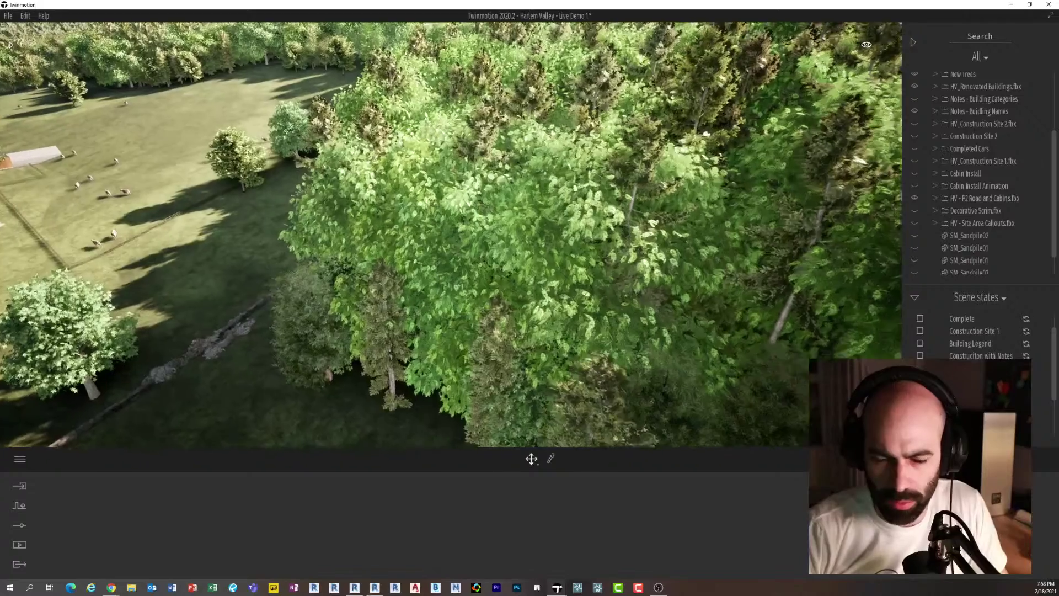
key(a)
right_drag(452, 287, 473, 271)
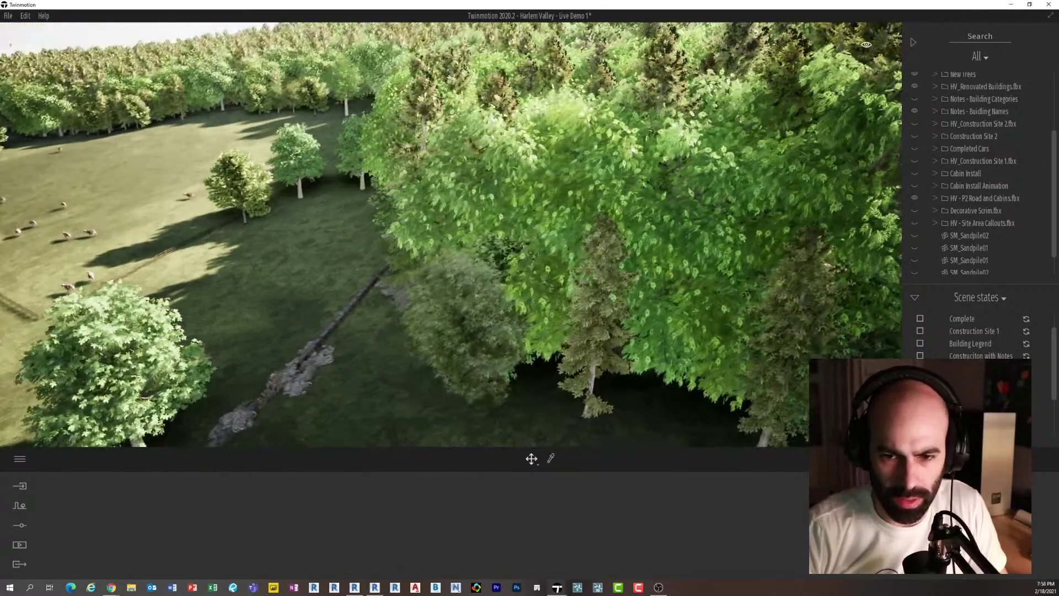
middle_drag(456, 286, 462, 282)
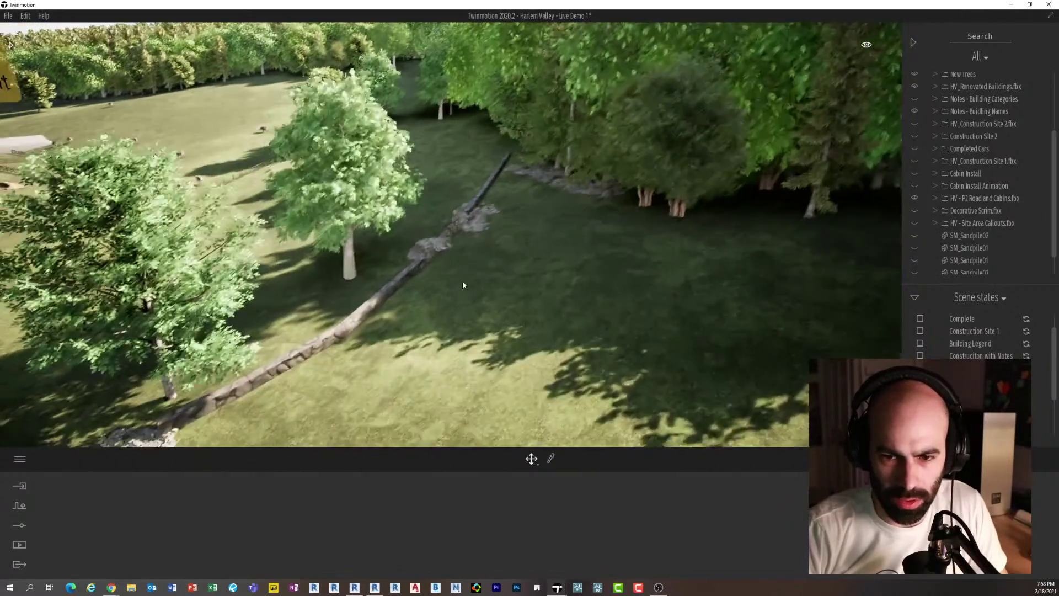
scroll(411, 259, down, 3)
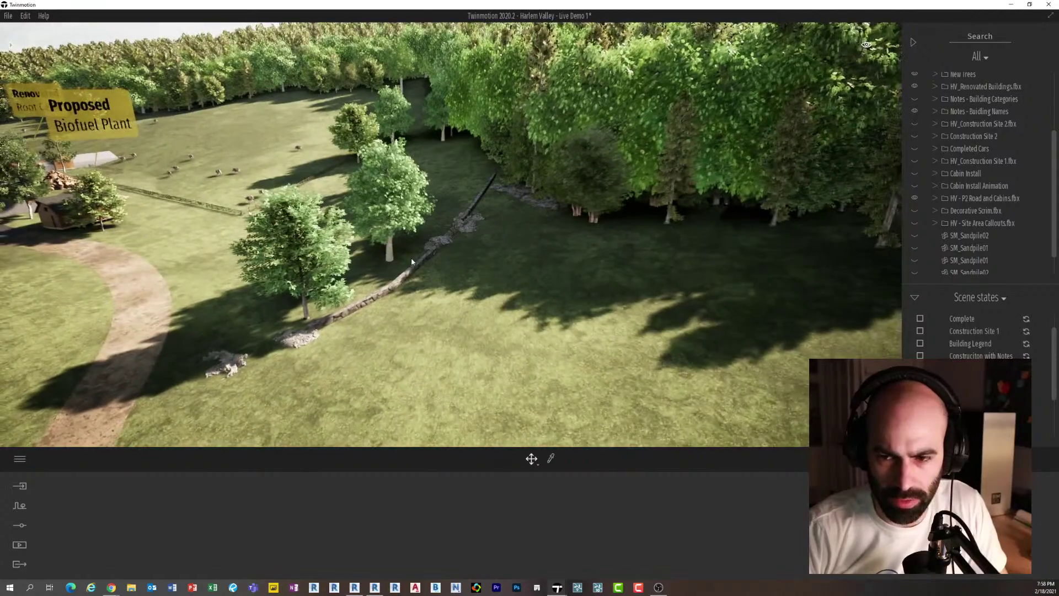
shift+middle_drag(411, 259, 415, 263)
scroll(416, 262, down, 2)
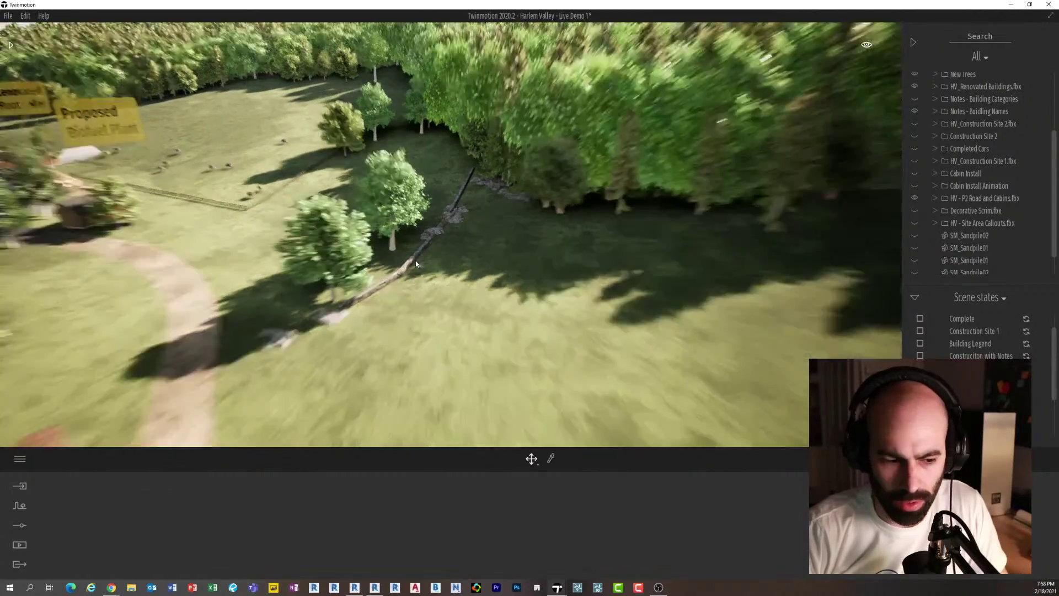
scroll(416, 263, down, 5)
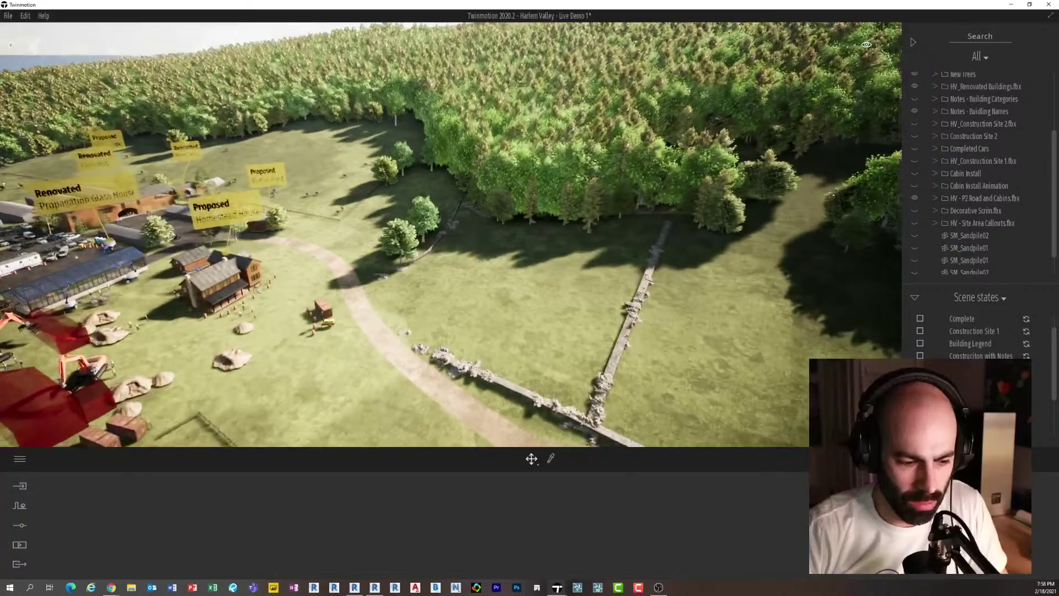
Survey the whole farm site from above, covering the building name callouts, construction areas, roads, cabins and stone walls.
shift+middle_drag(401, 265, 375, 265)
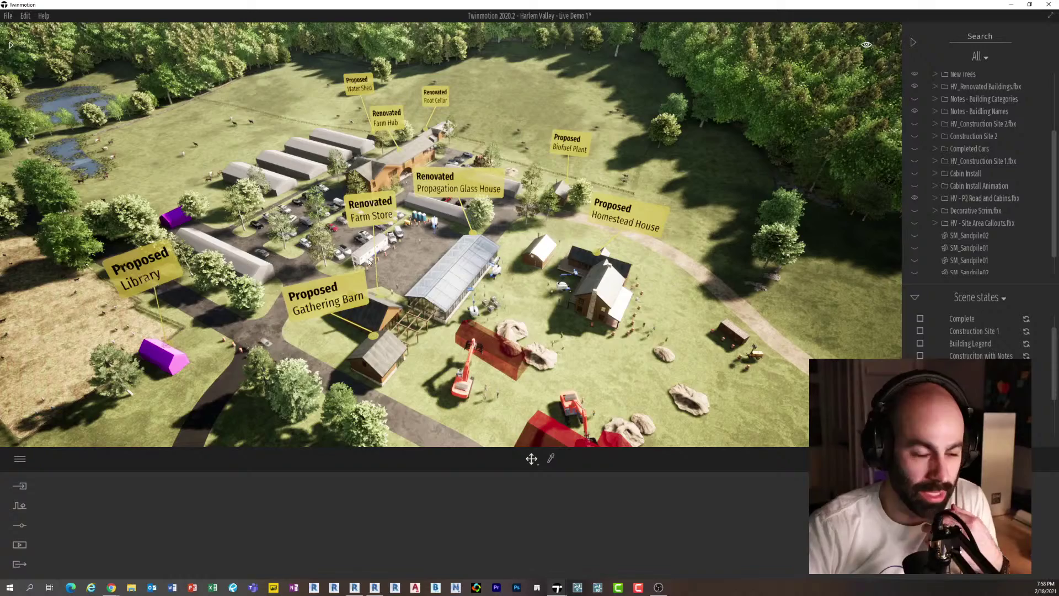
scroll(416, 253, down, 3)
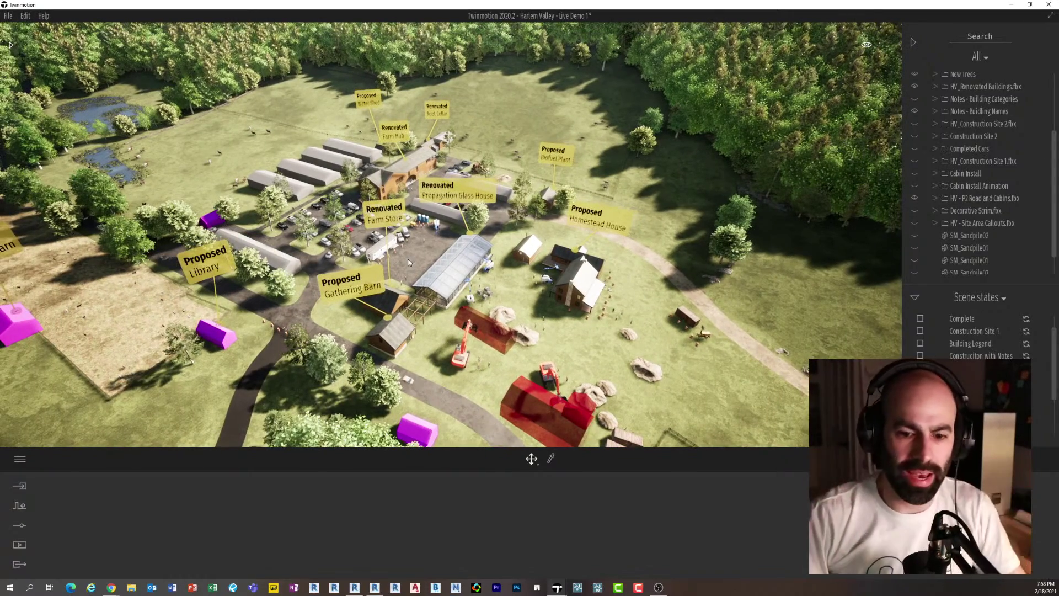
scroll(395, 246, down, 3)
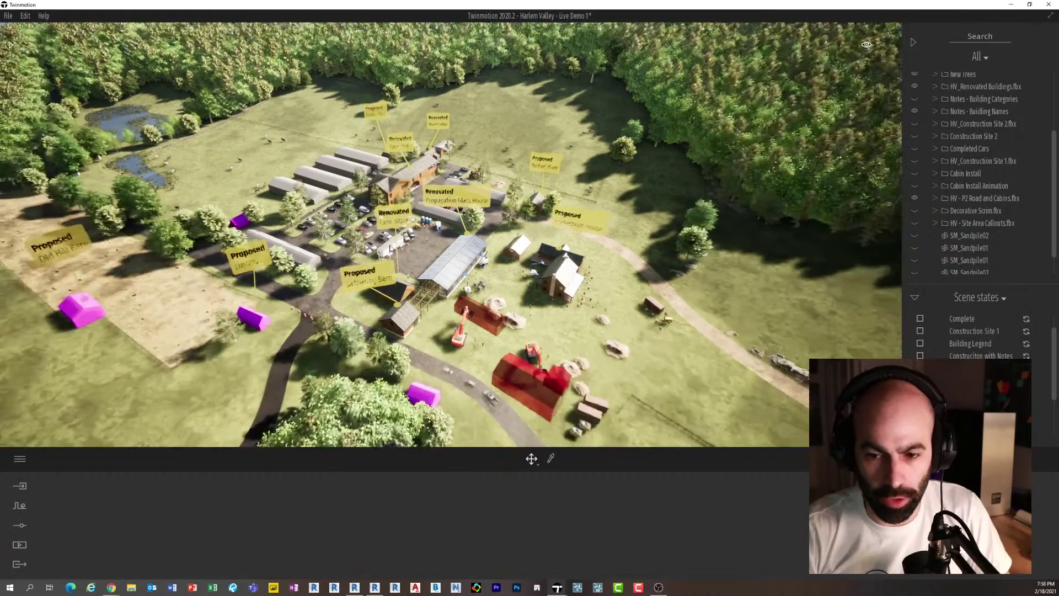
scroll(395, 251, down, 2)
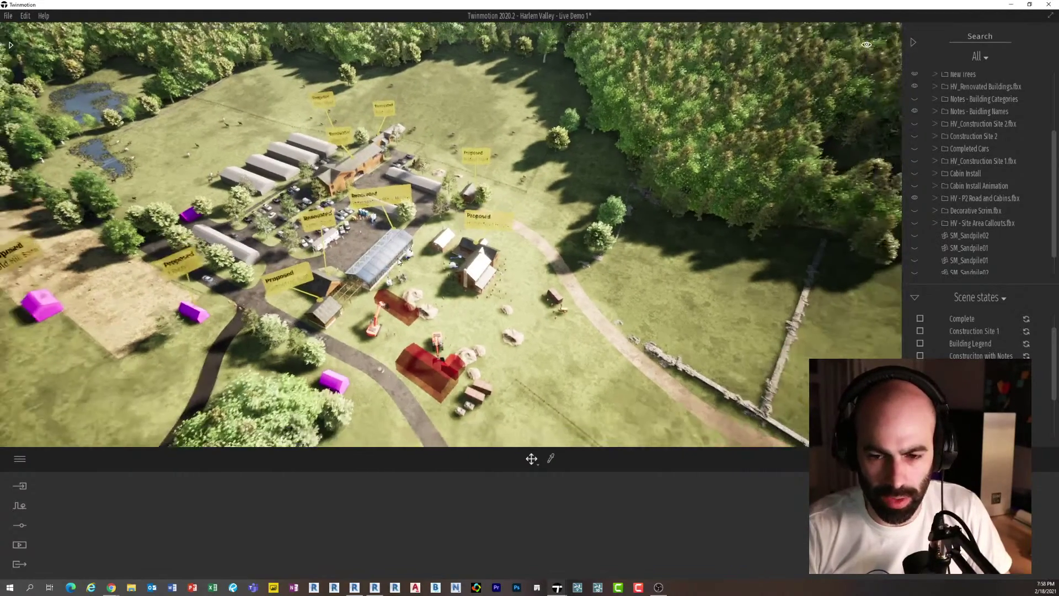
scroll(395, 251, down, 2)
scroll(399, 263, up, 3)
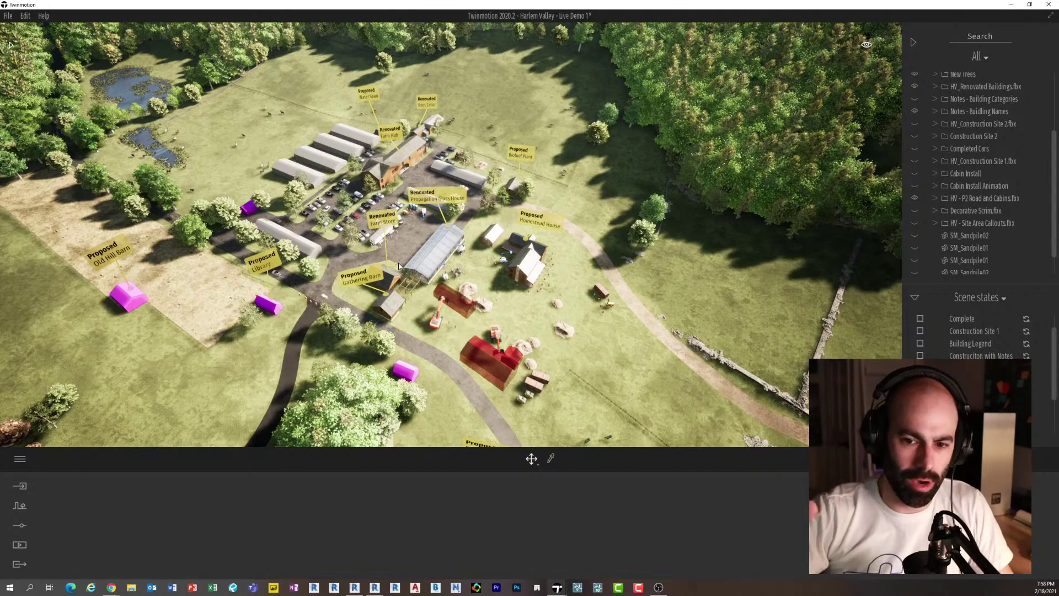
scroll(388, 259, down, 3)
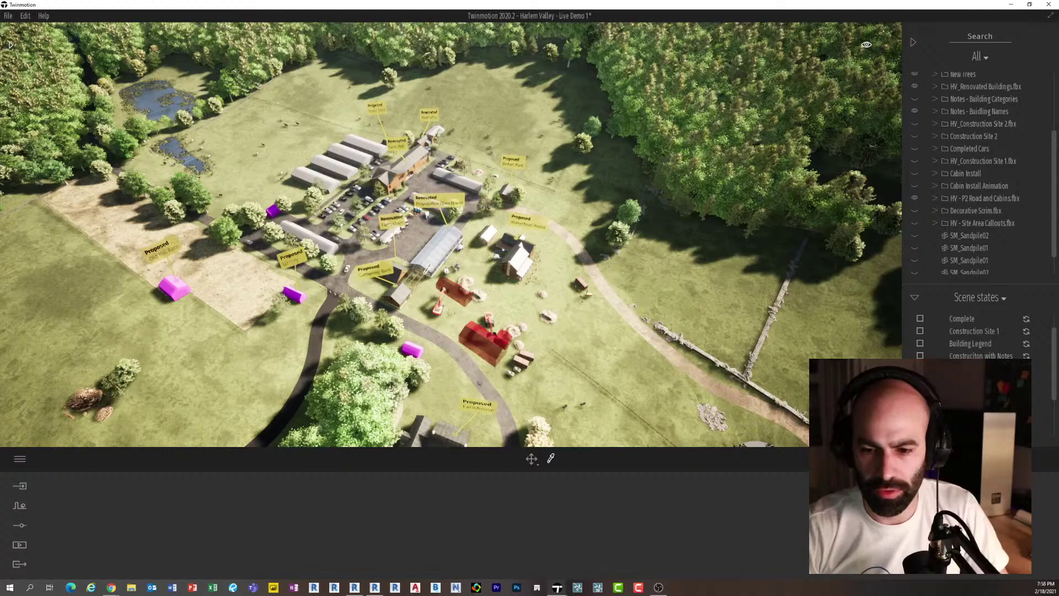
scroll(427, 270, up, 1)
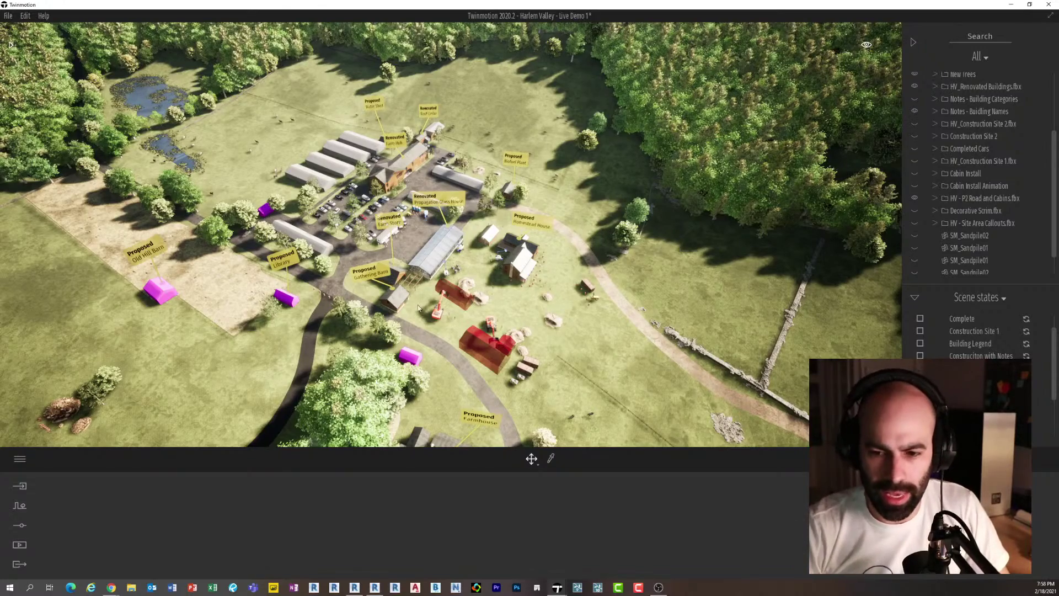
scroll(418, 307, down, 2)
middle_drag(418, 307, 457, 316)
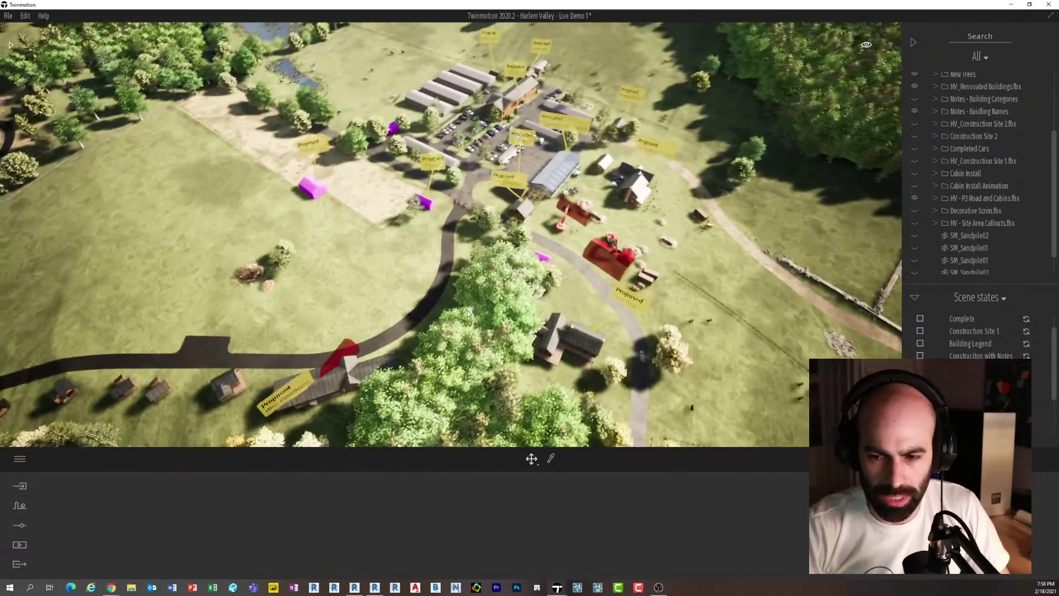
scroll(468, 314, down, 5)
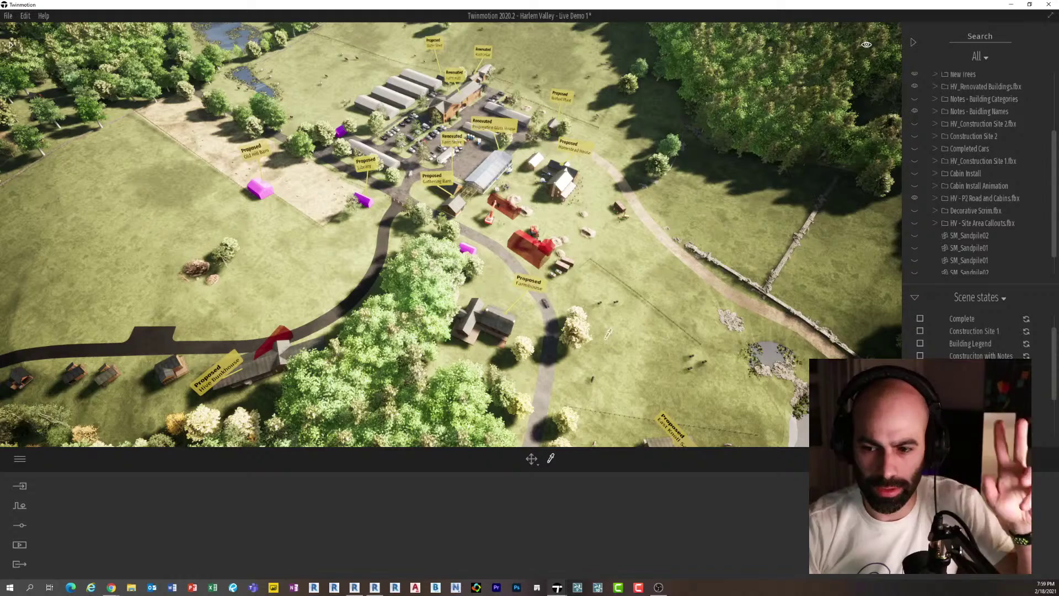
Sample the Grass 5 material from the open field and set its color grunge to 0%.
click(608, 333)
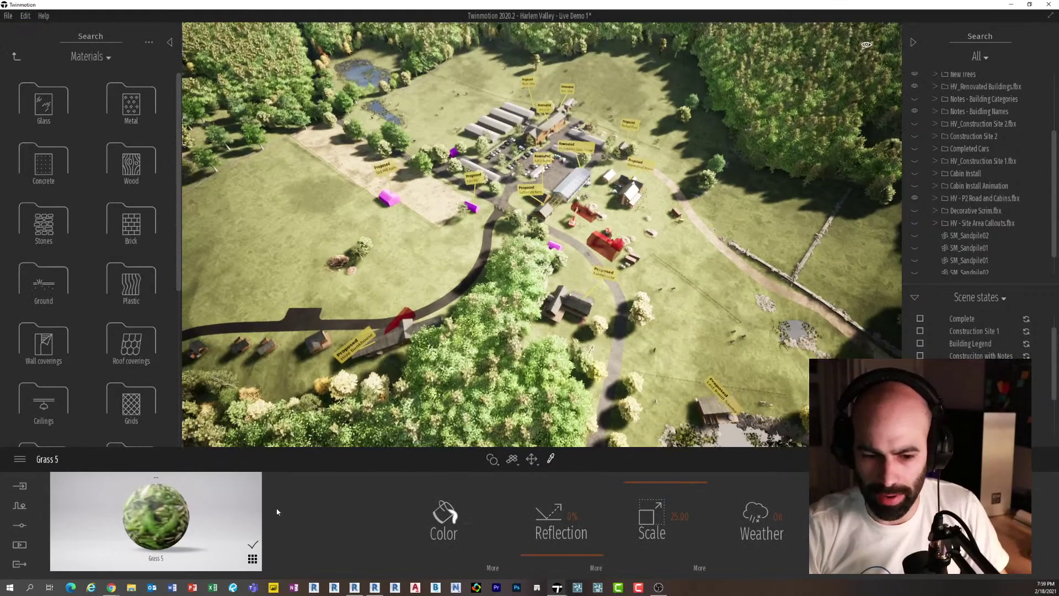
click(492, 568)
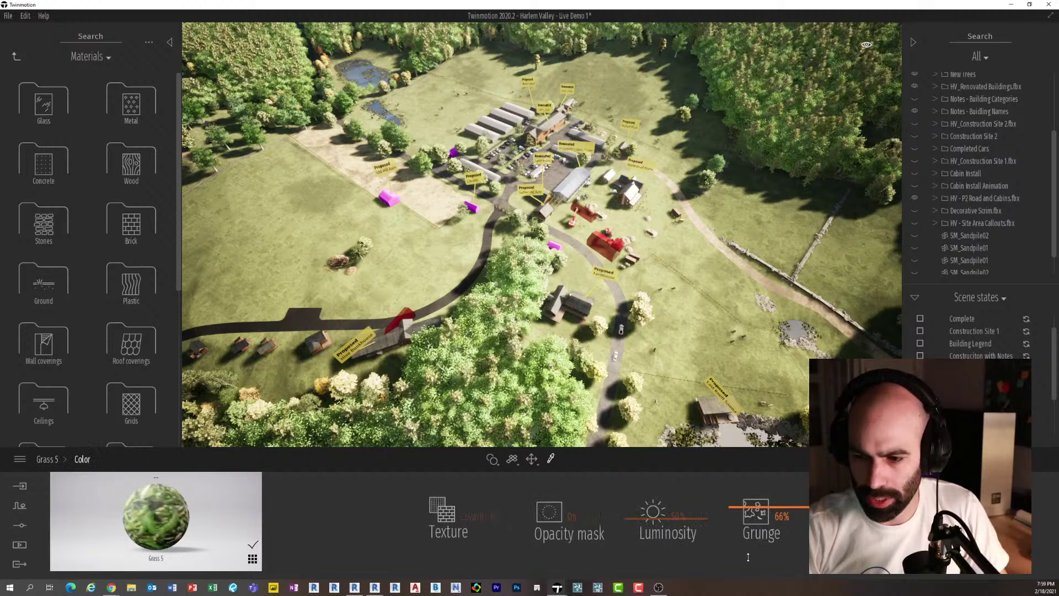
drag(748, 557, 748, 576)
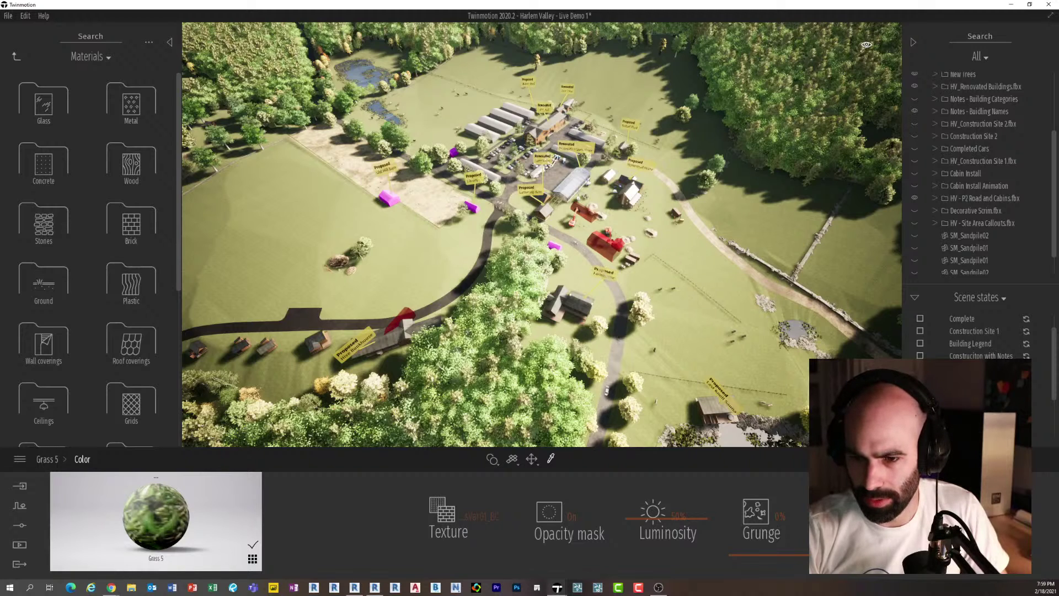
Sample the Asphalt 6 material from the parking area to open its settings.
click(551, 168)
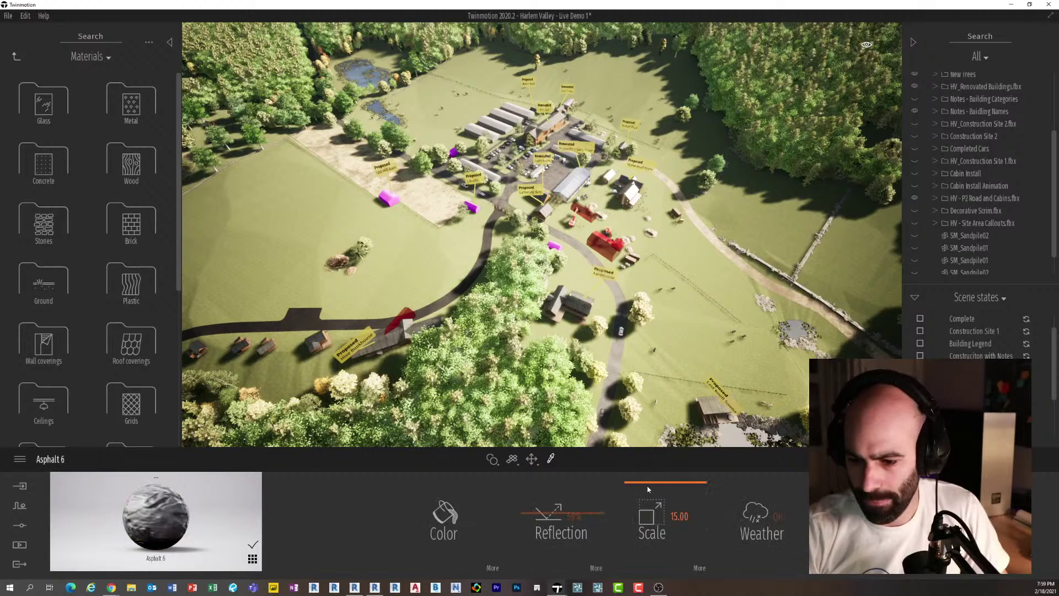
Sample the Grass 5 material from the open field beside the road and set its color grunge to 100%.
click(492, 568)
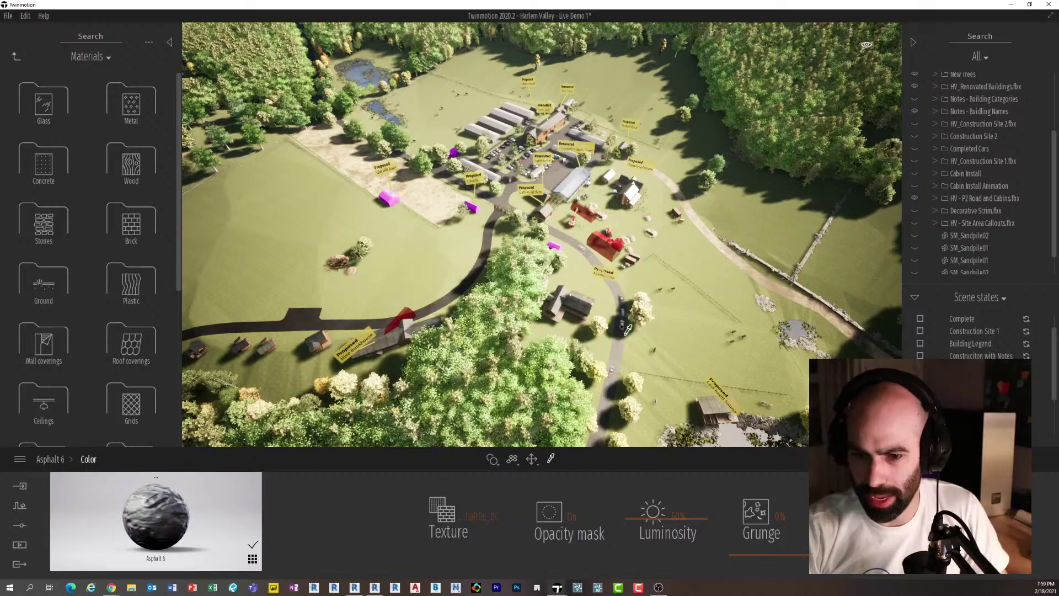
key(w)
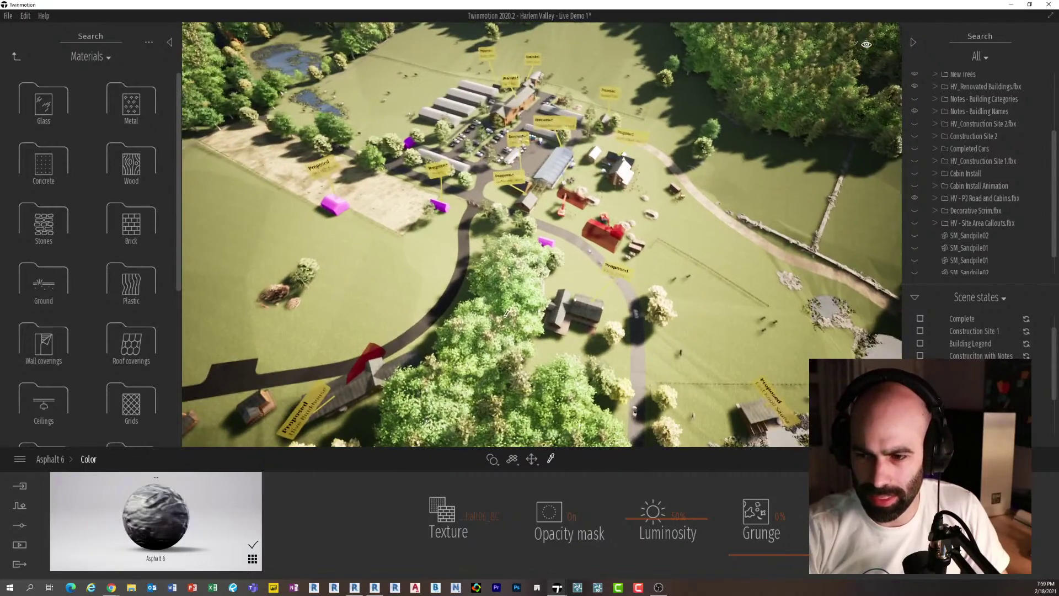
middle_drag(541, 234, 604, 248)
shift+middle_drag(624, 325, 525, 321)
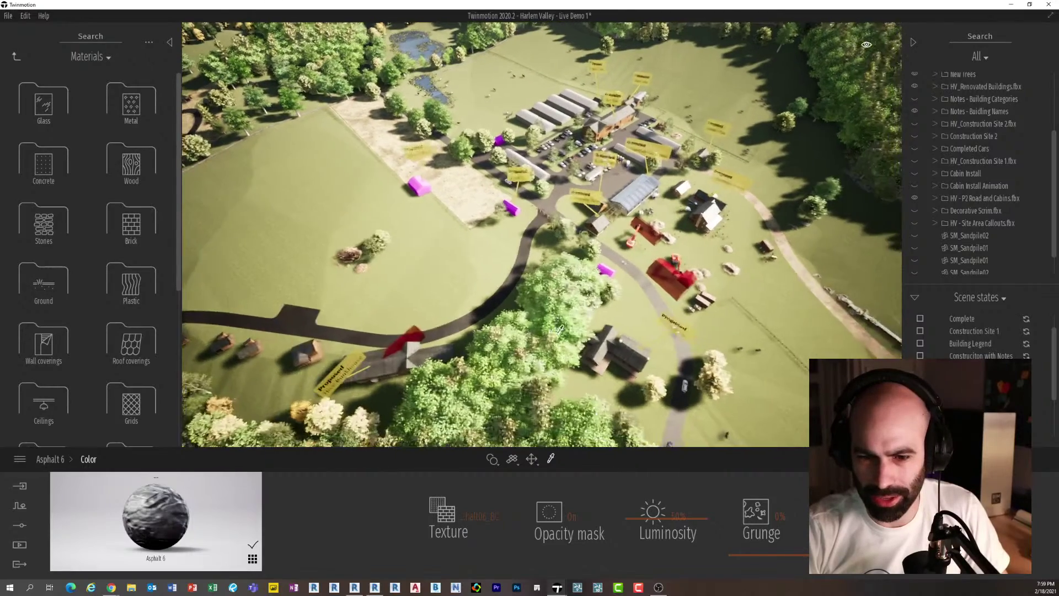
scroll(525, 321, up, 3)
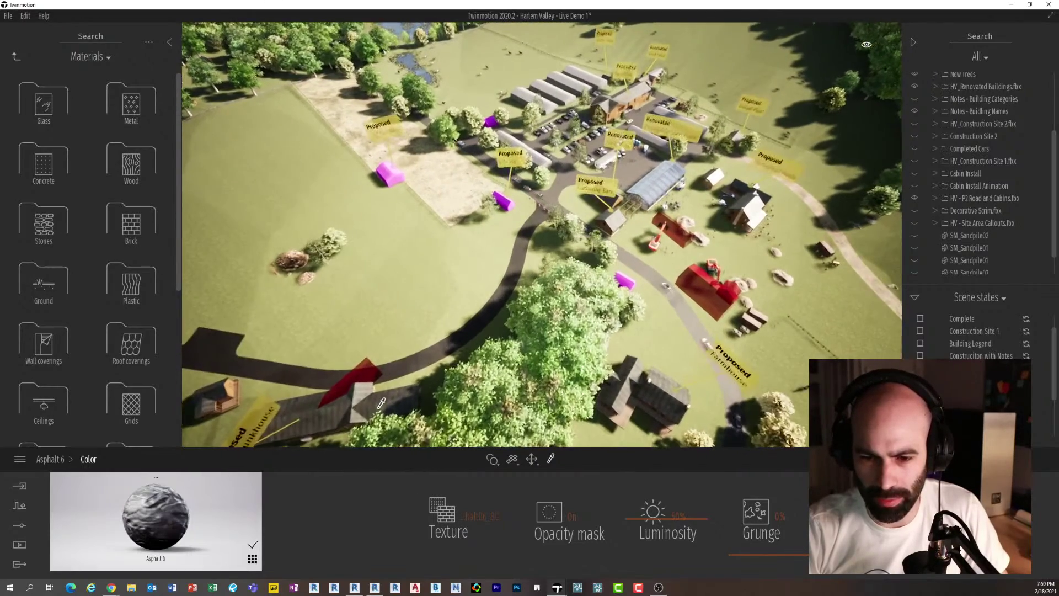
middle_drag(381, 402, 562, 387)
scroll(396, 321, up, 5)
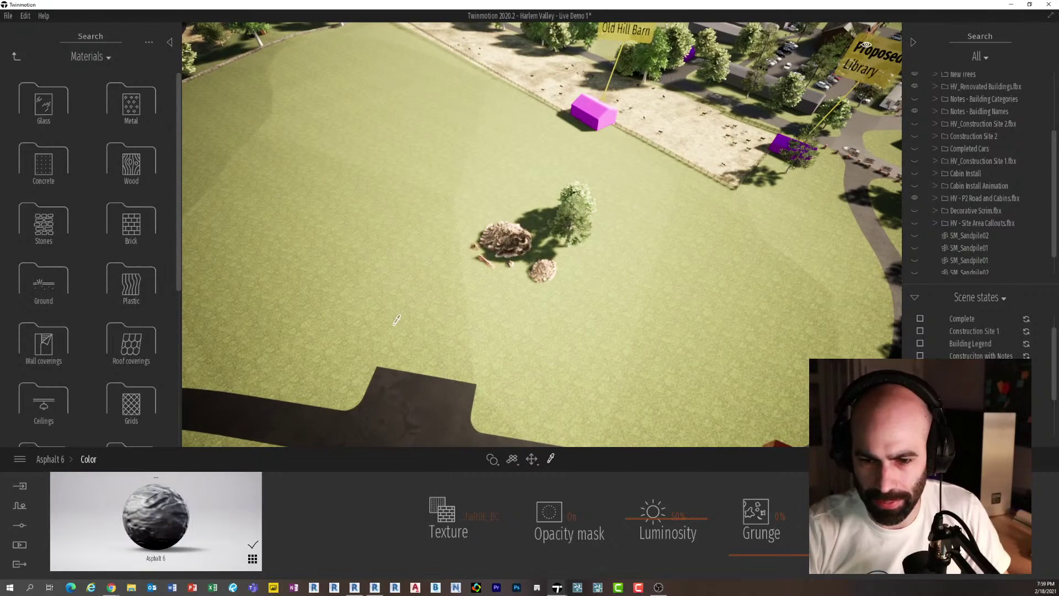
click(391, 294)
click(493, 568)
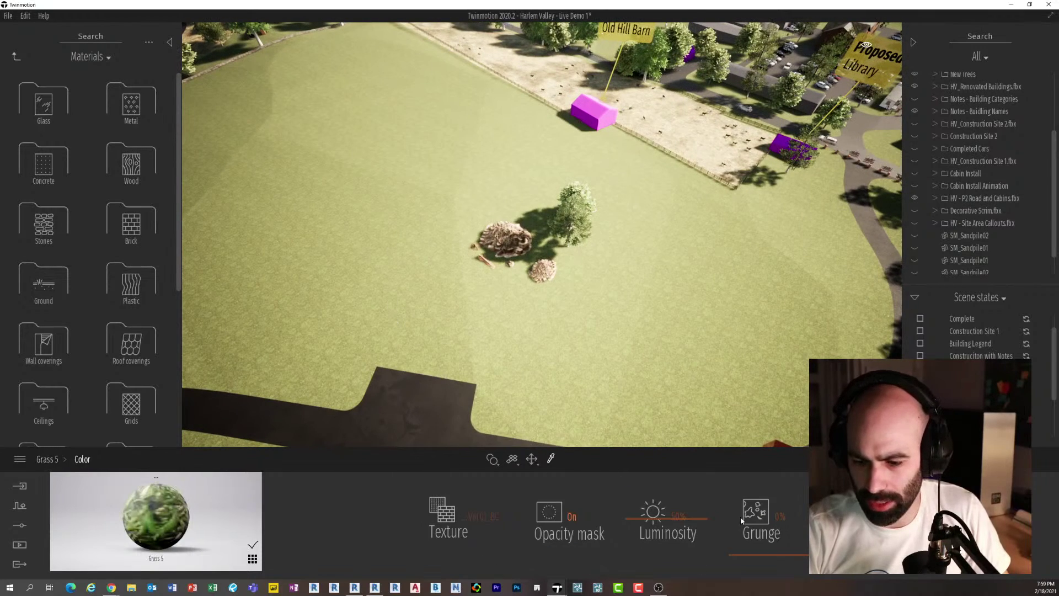
drag(767, 555, 778, 486)
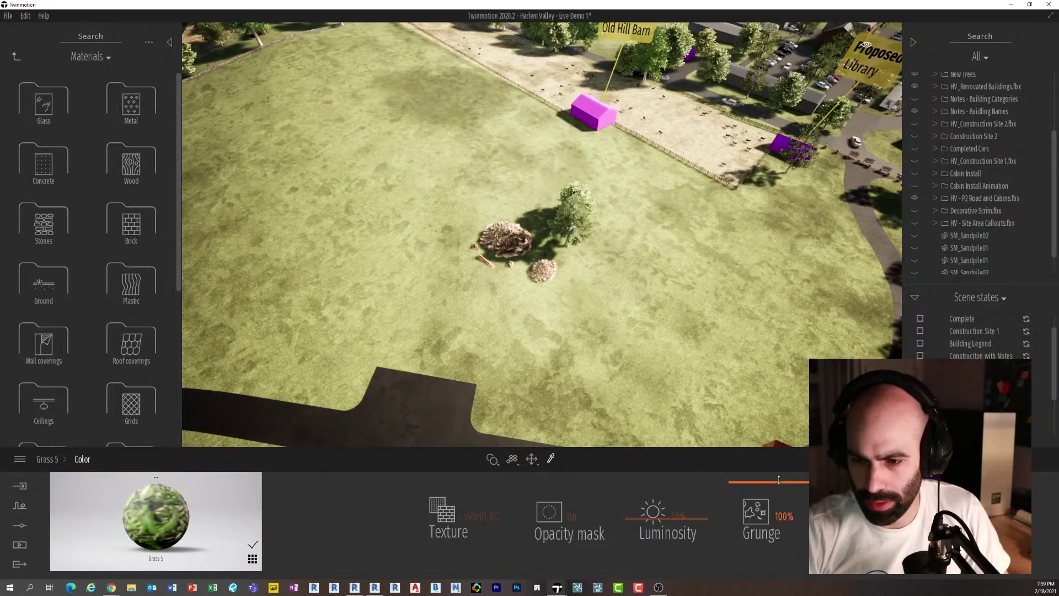
Reduce the Grass 5 material's grunge to about 72%.
scroll(639, 301, down, 4)
middle_drag(639, 300, 761, 468)
drag(760, 487, 760, 502)
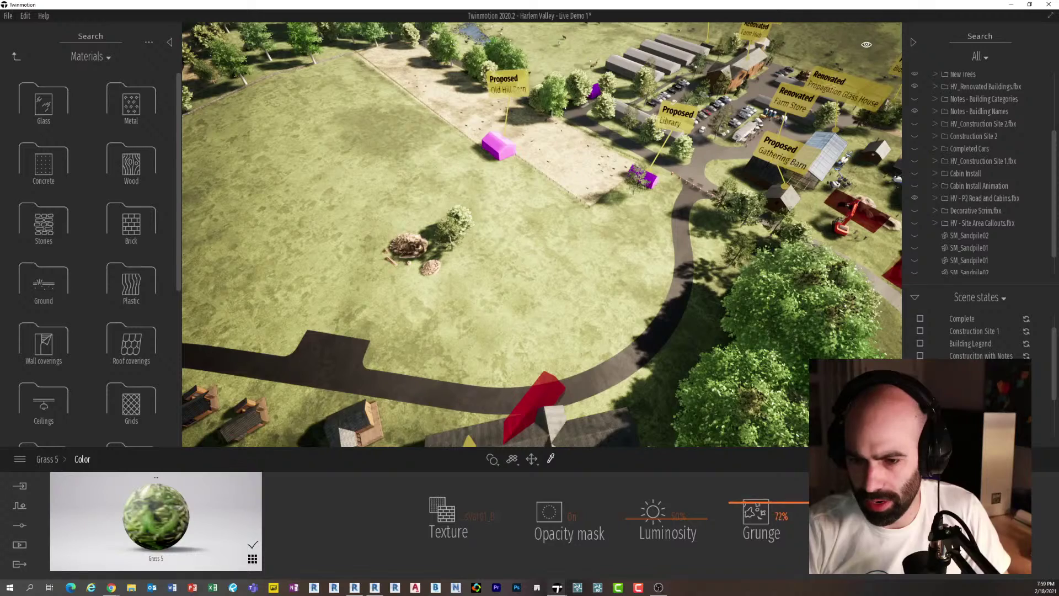
Sample the Asphalt 6 material from the road and set its color grunge to 100%.
middle_drag(751, 141, 632, 264)
click(630, 263)
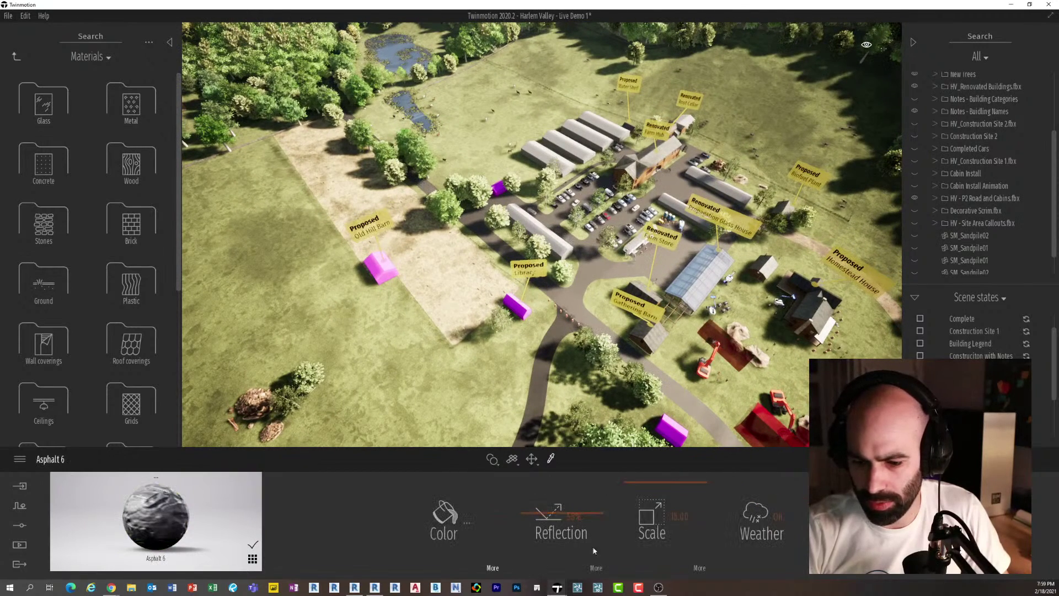
click(595, 566)
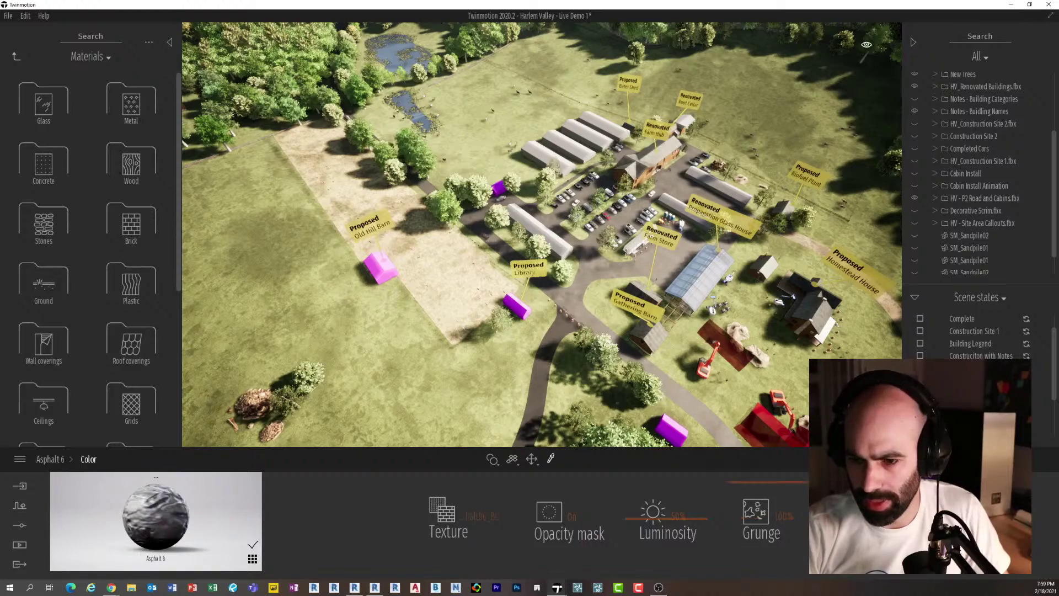
scroll(538, 249, down, 8)
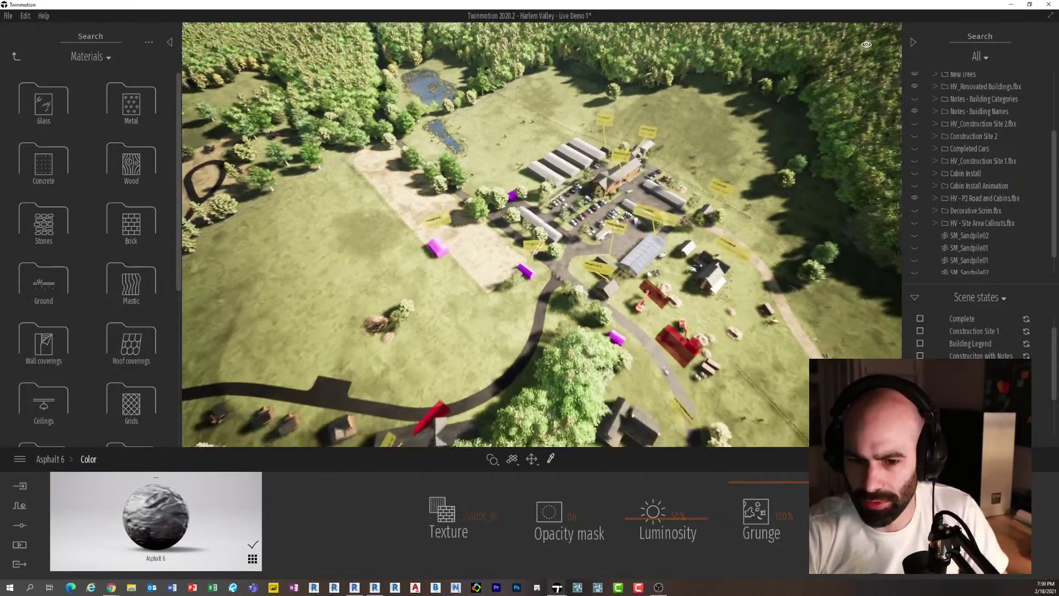
scroll(541, 235, down, 8)
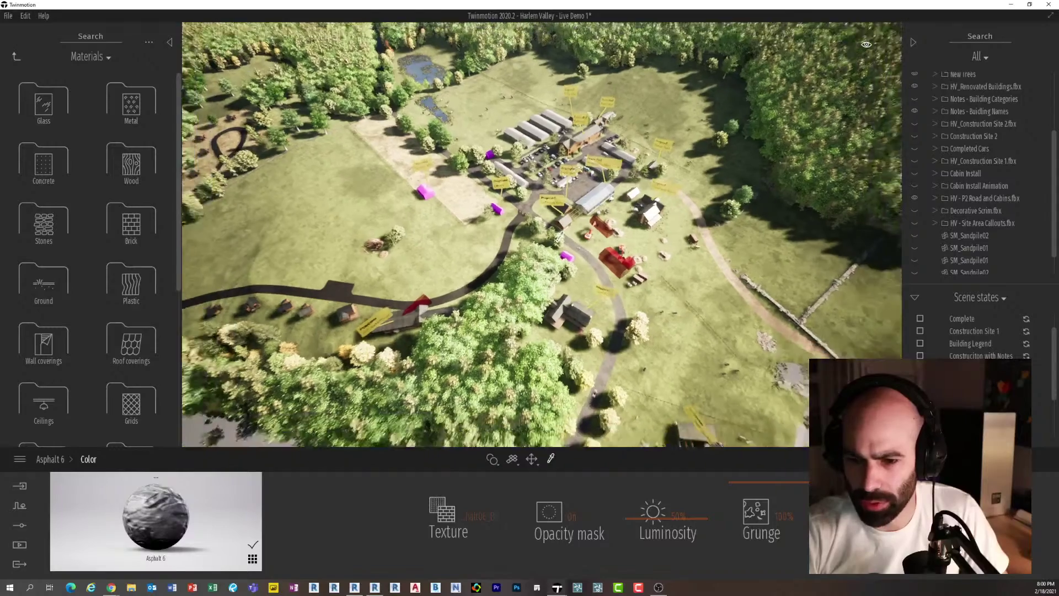
right_drag(558, 240, 523, 230)
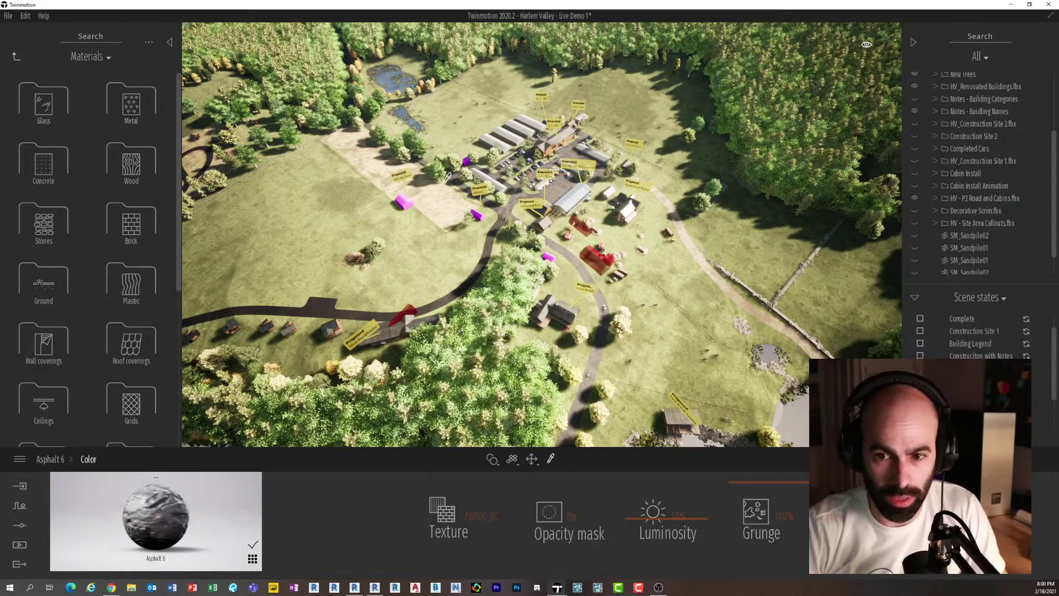
Select the Proposed Gathering Barn note and shift its label slightly away from the barn toward the Library note.
scroll(472, 201, up, 5)
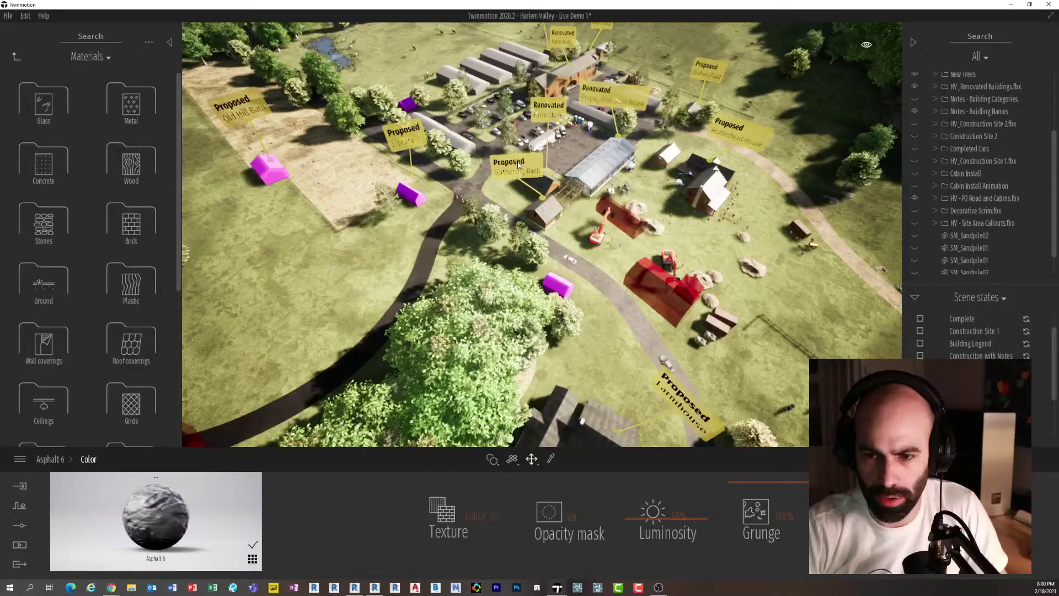
click(518, 161)
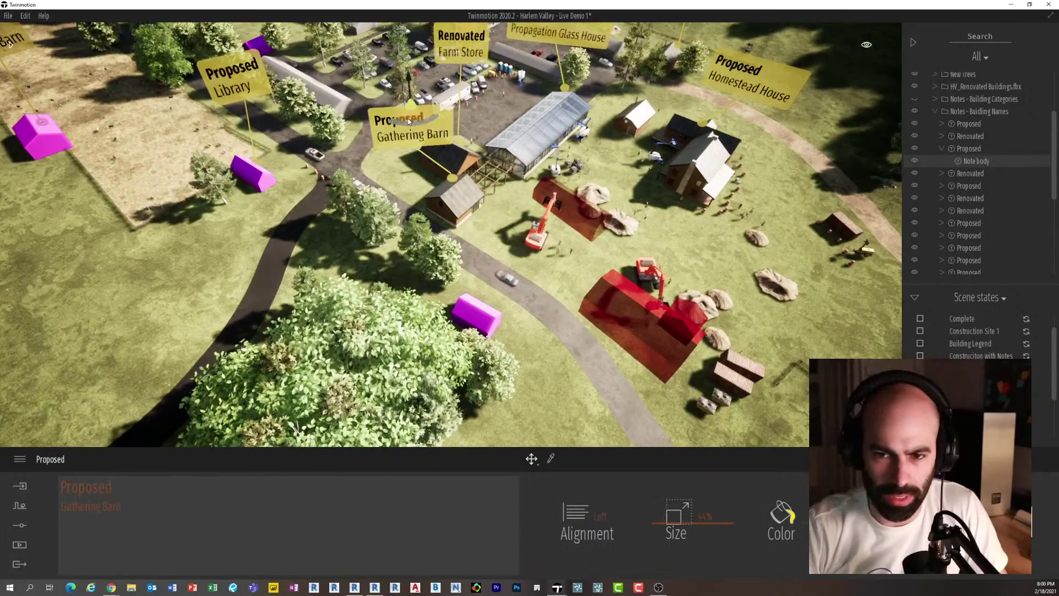
drag(408, 118, 367, 88)
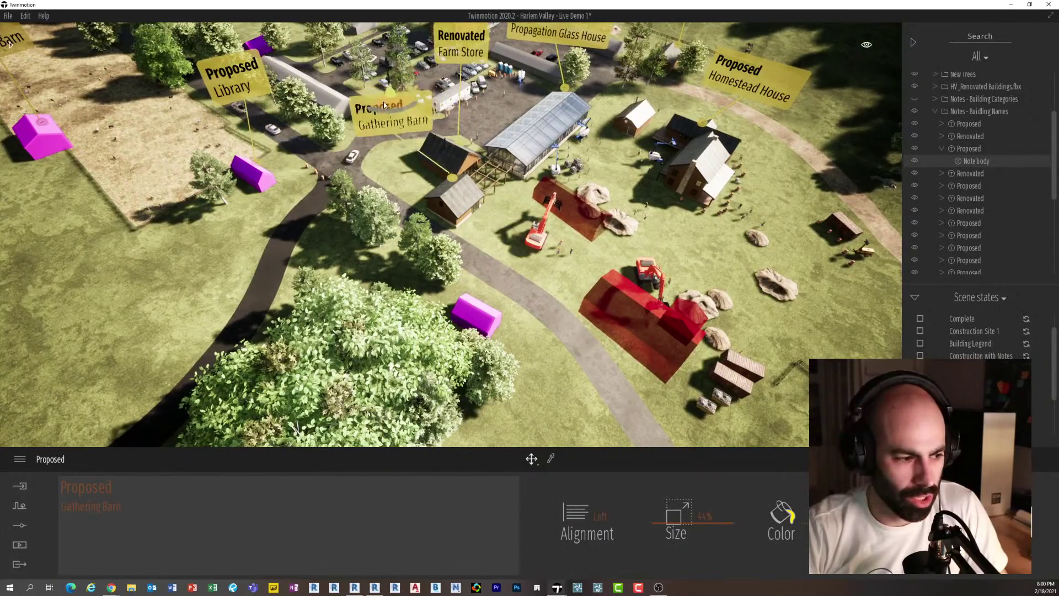
Apply the Building Legend scene state and review the building category notes and site areas across the whole farm.
scroll(400, 117, up, 3)
middle_drag(401, 117, 422, 122)
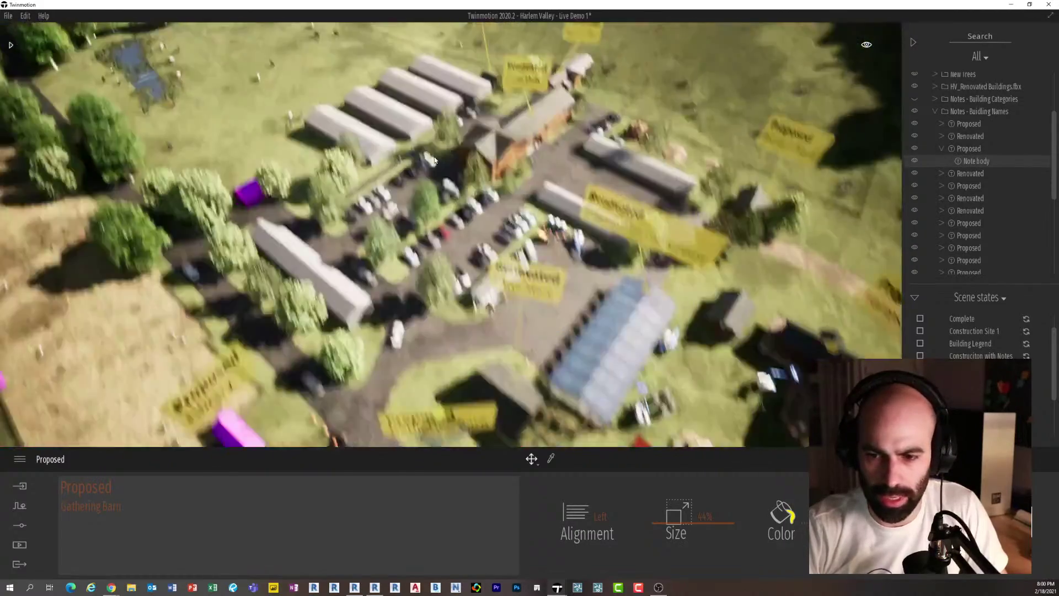
scroll(422, 123, down, 3)
click(972, 343)
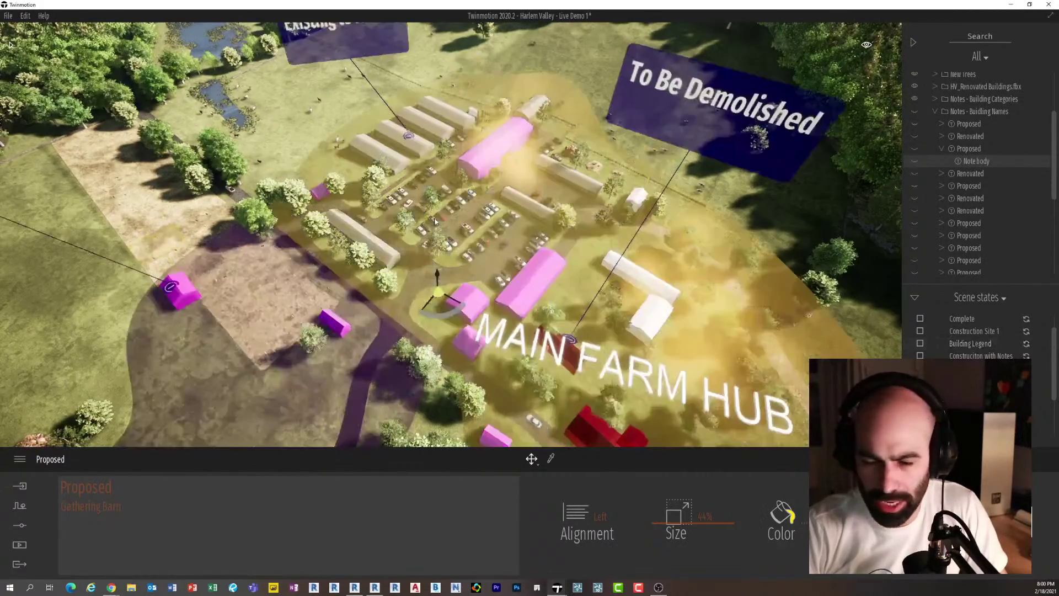
scroll(442, 212, down, 4)
middle_drag(446, 234, 438, 273)
scroll(456, 215, down, 2)
scroll(456, 213, down, 4)
scroll(438, 269, down, 5)
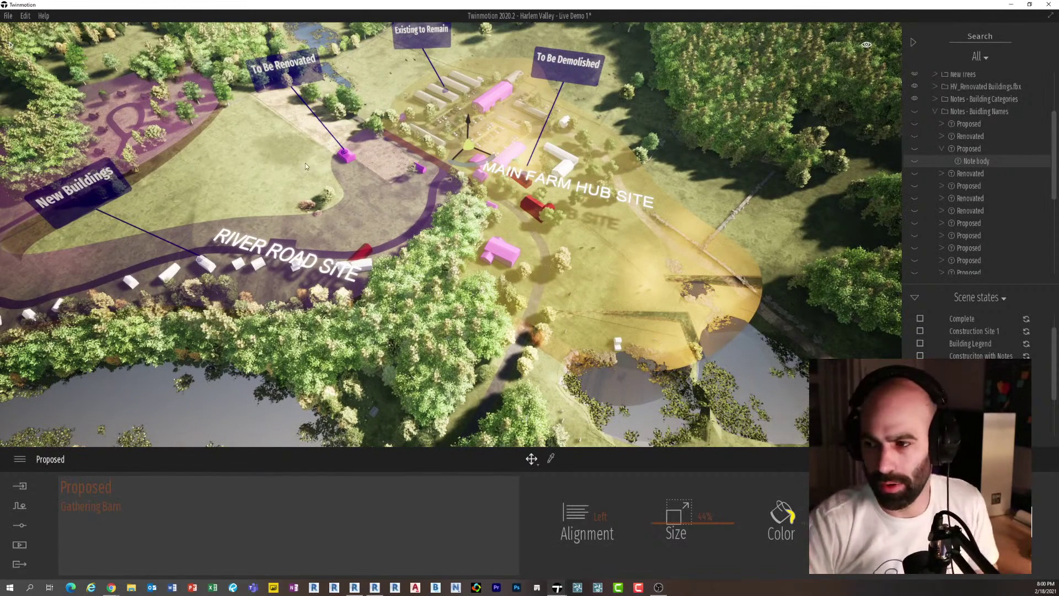
Collapse the Notes - Building Names folder and select the HV - Site Area Callouts.fbx import in the scene graph.
click(987, 112)
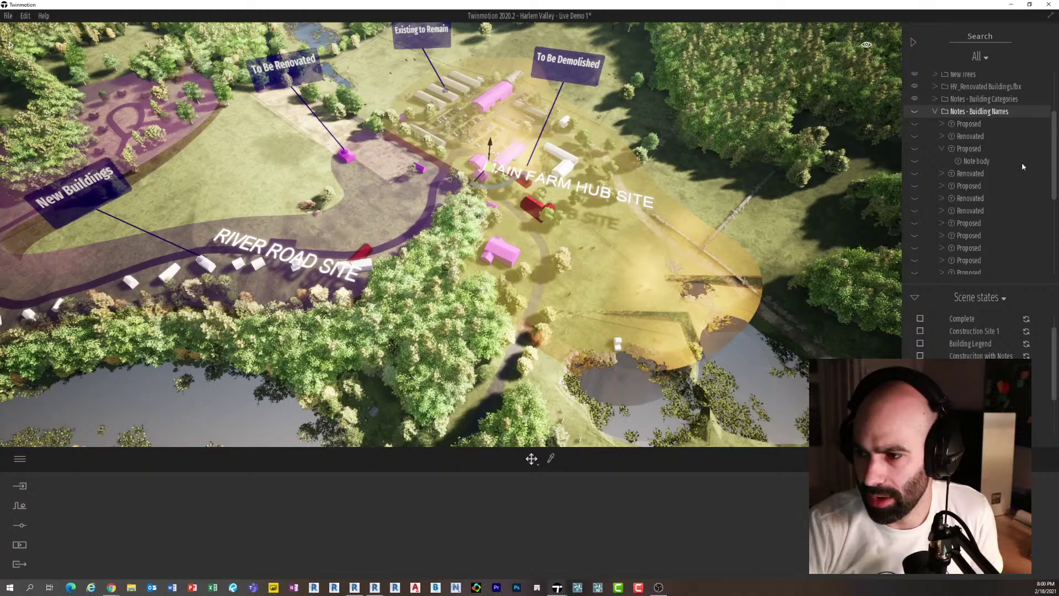
click(955, 112)
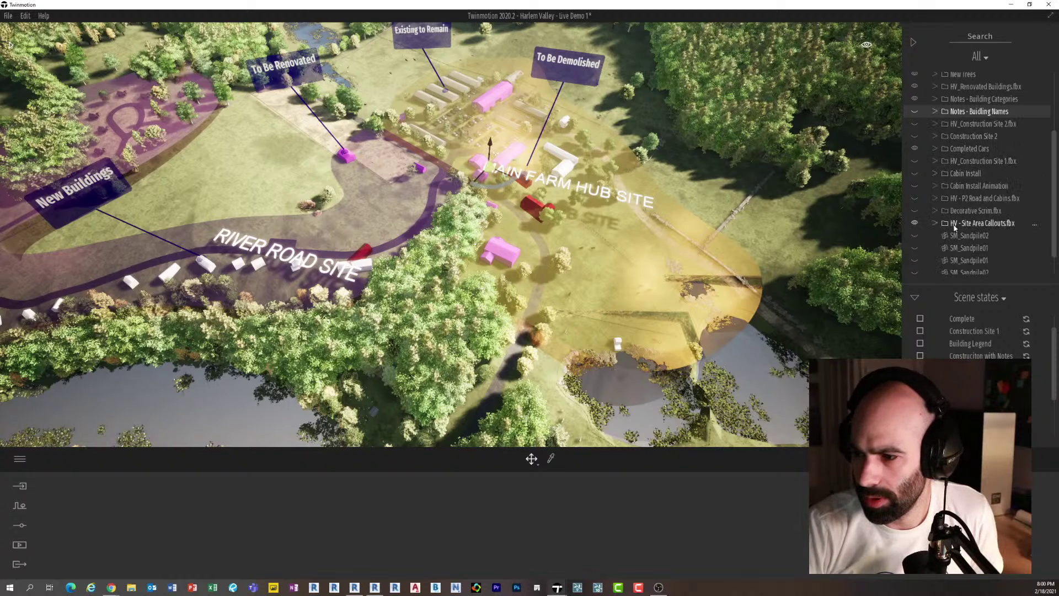
click(955, 226)
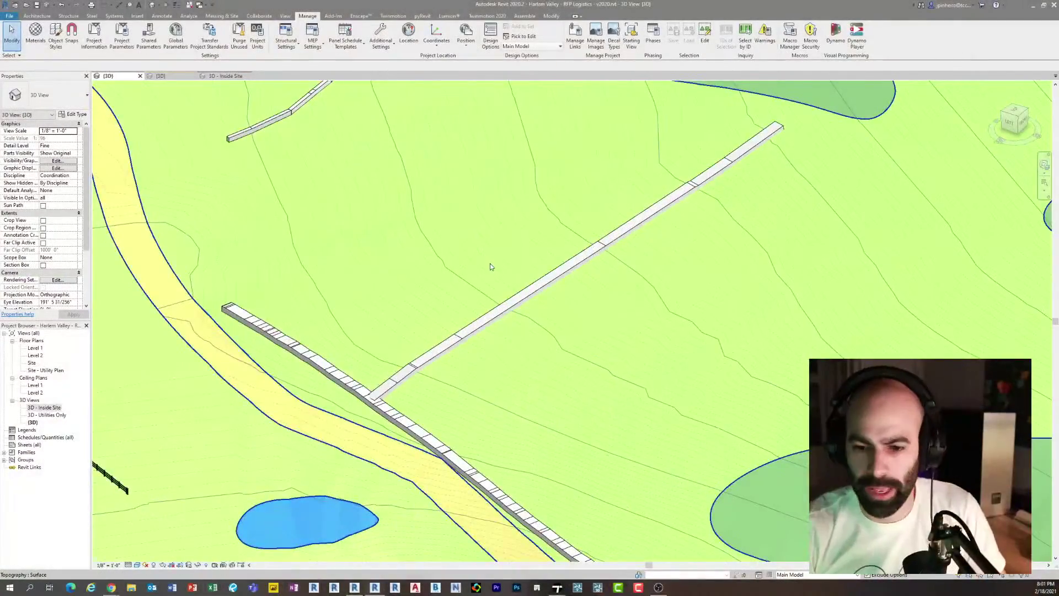
In the Revit site model, select the forest topography subregions one after another to inspect their extents and material.
scroll(490, 287, down, 3)
scroll(490, 286, down, 4)
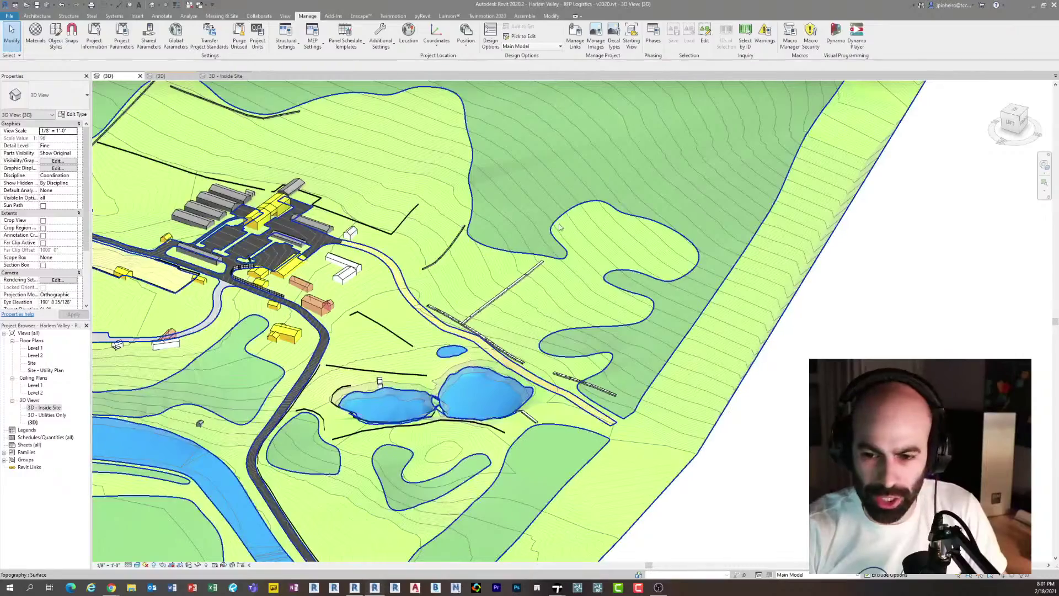
click(539, 218)
middle_drag(539, 218, 654, 263)
scroll(655, 264, down, 3)
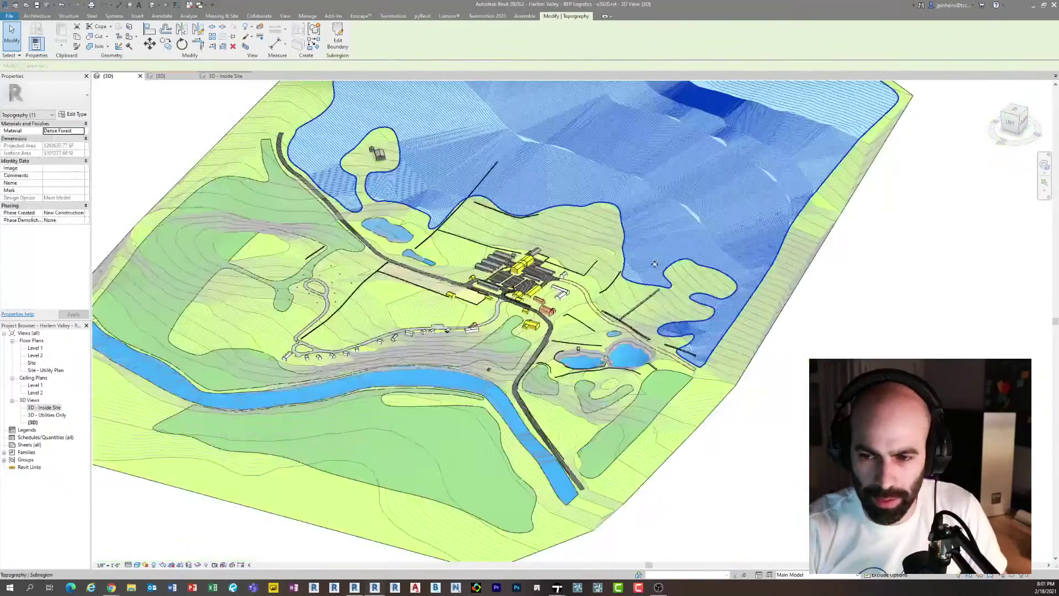
click(642, 403)
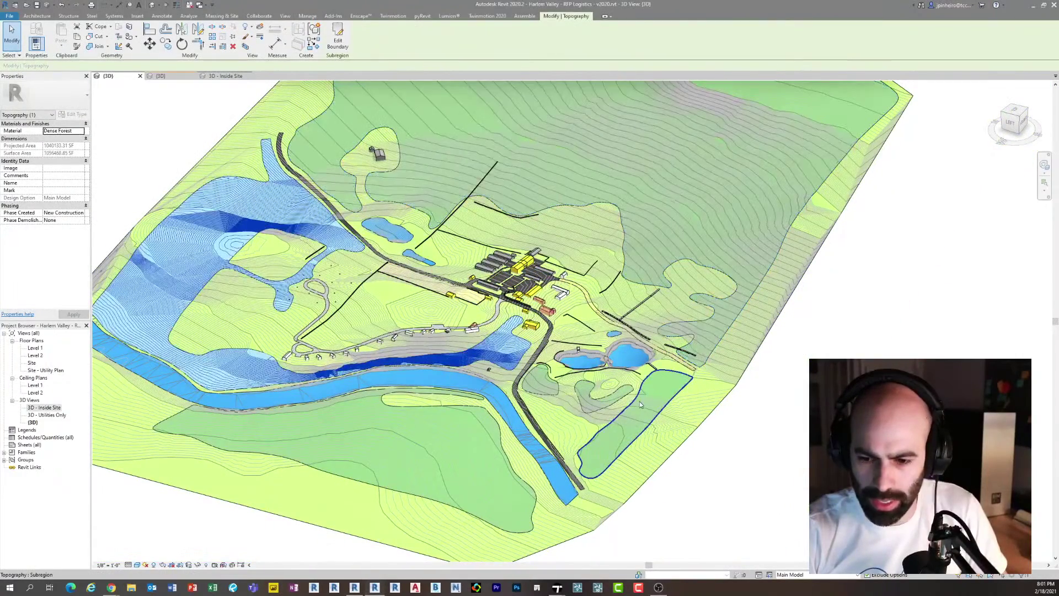
click(469, 436)
scroll(435, 375, up, 8)
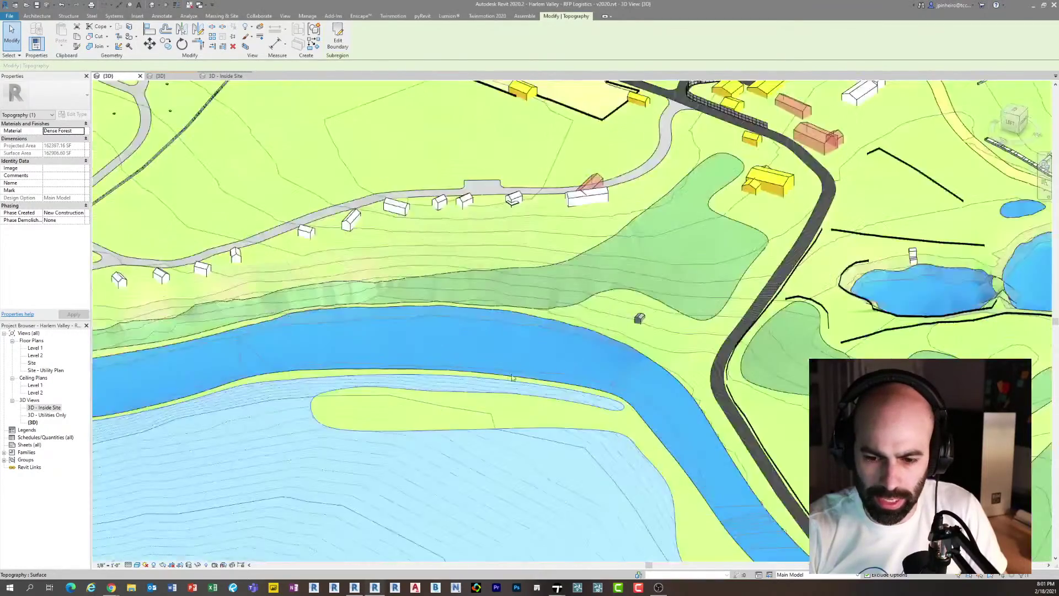
key(Escape)
click(594, 302)
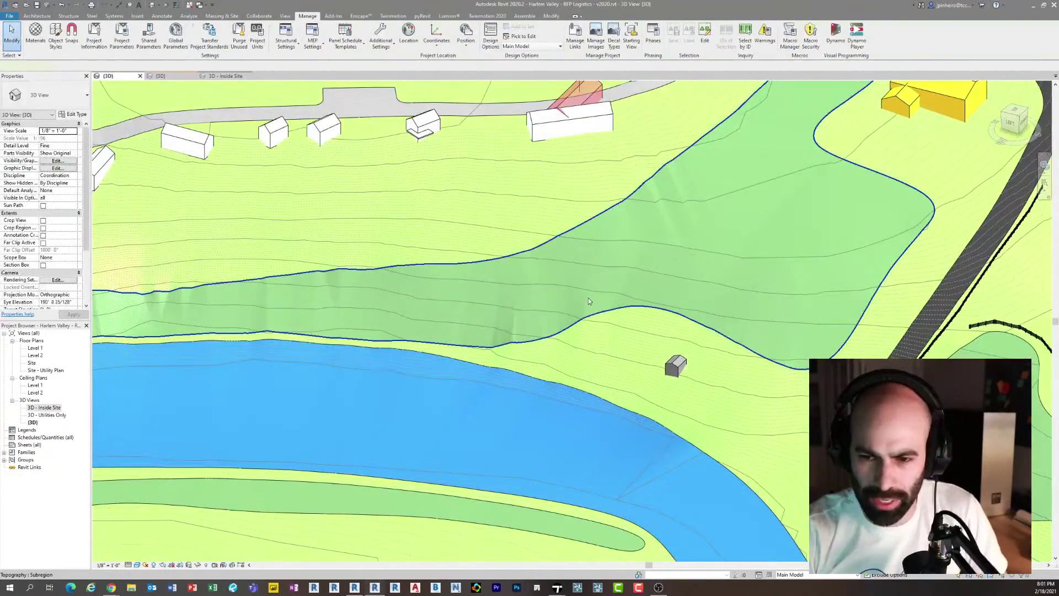
Inspect one of the tree placeholders in the field between the loop road and the long wall.
scroll(588, 298, down, 5)
middle_drag(514, 246, 541, 395)
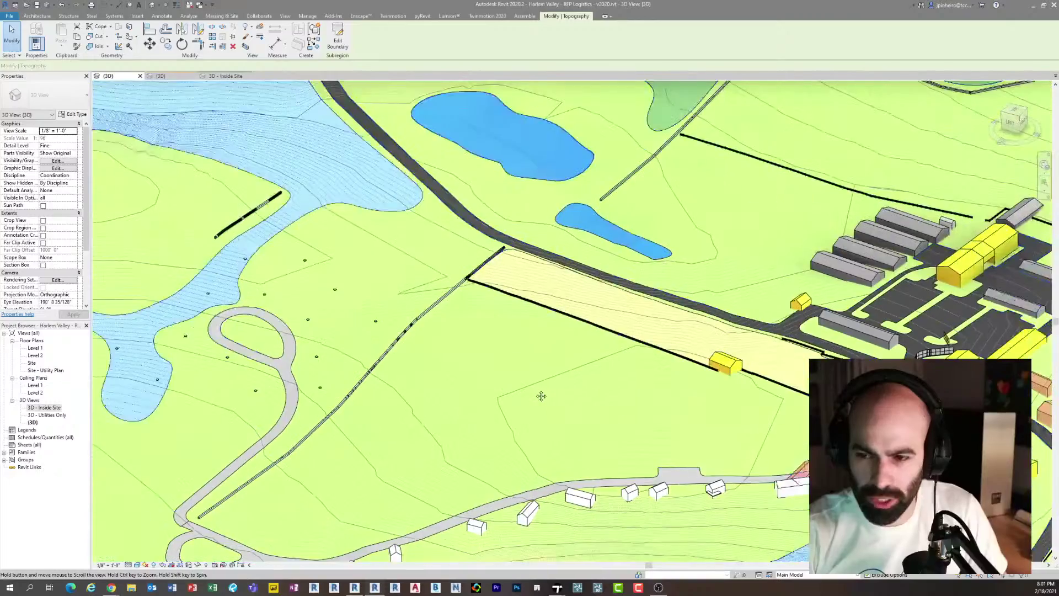
scroll(512, 383, down, 2)
scroll(440, 343, up, 7)
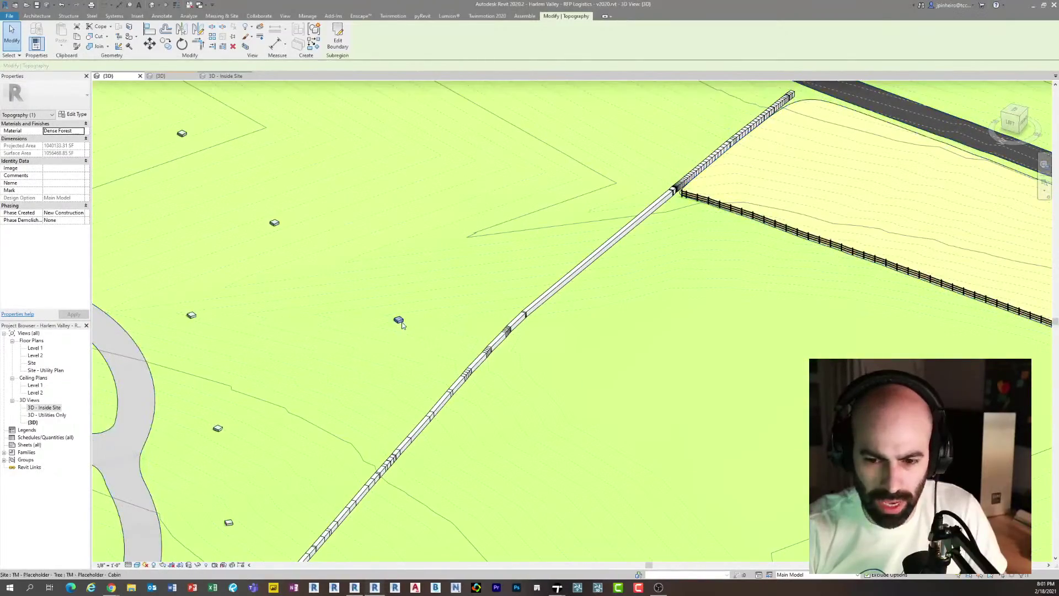
scroll(408, 371, up, 6)
middle_drag(437, 378, 467, 403)
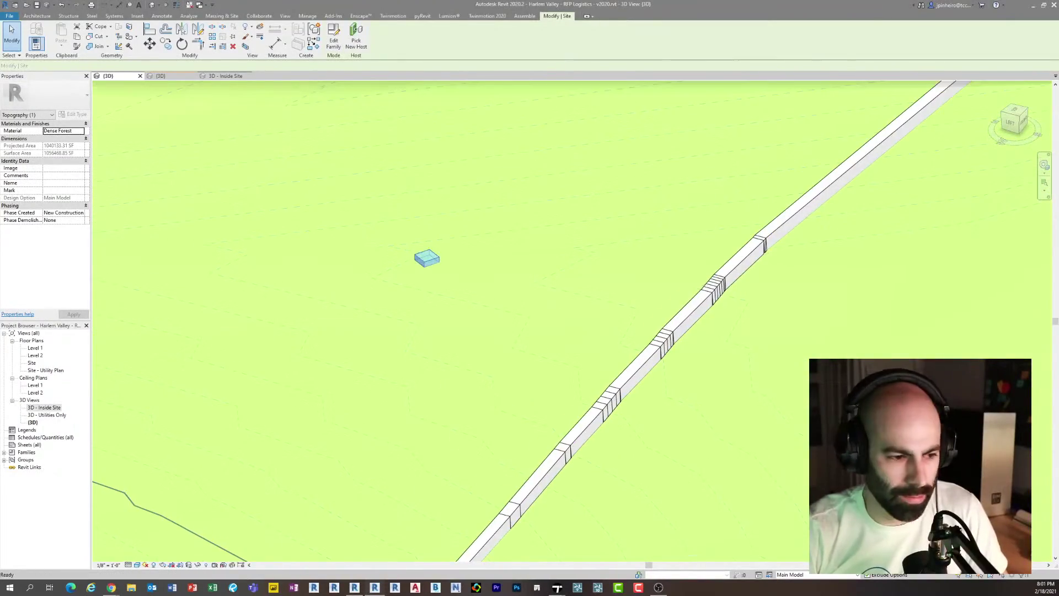
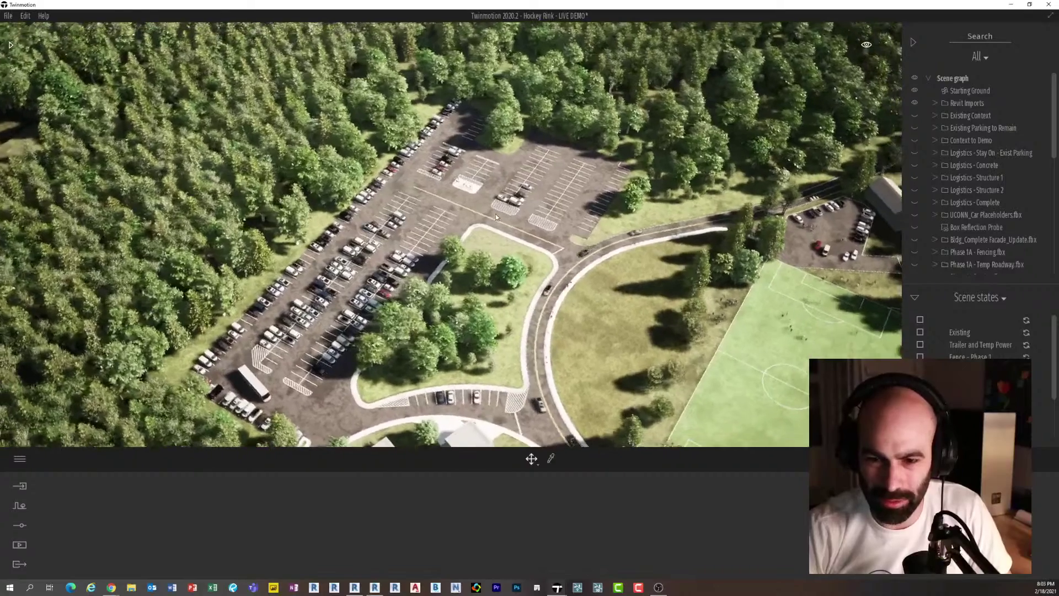
Examine the Hockey Rink project in Twinmotion, covering the parking lot, access road, surrounding forest, rink building and sports fields.
scroll(513, 232, down, 1)
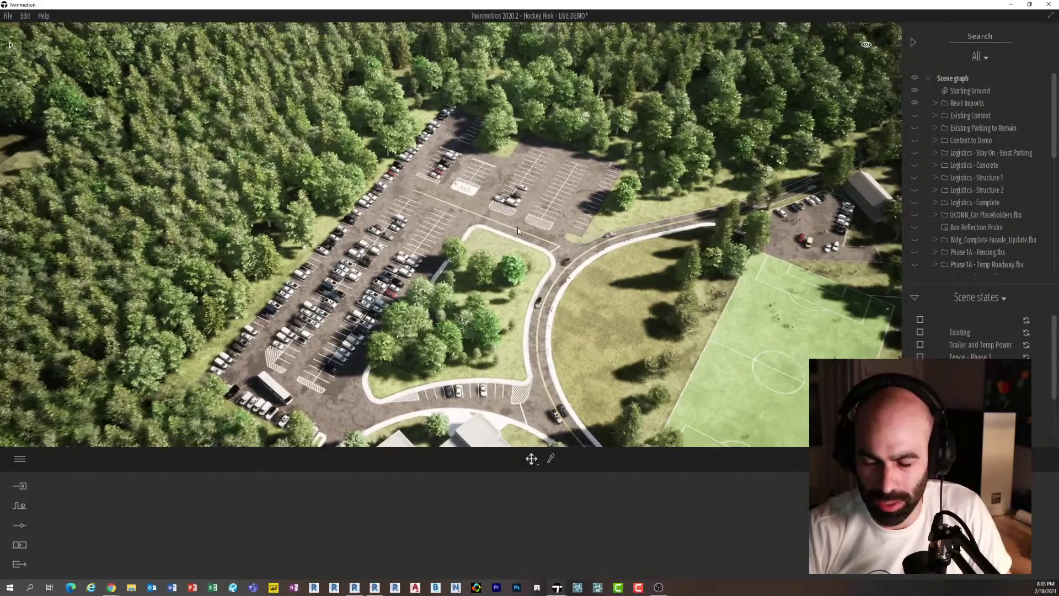
scroll(513, 231, down, 1)
middle_drag(513, 232, 403, 208)
scroll(513, 232, down, 3)
scroll(513, 232, down, 1)
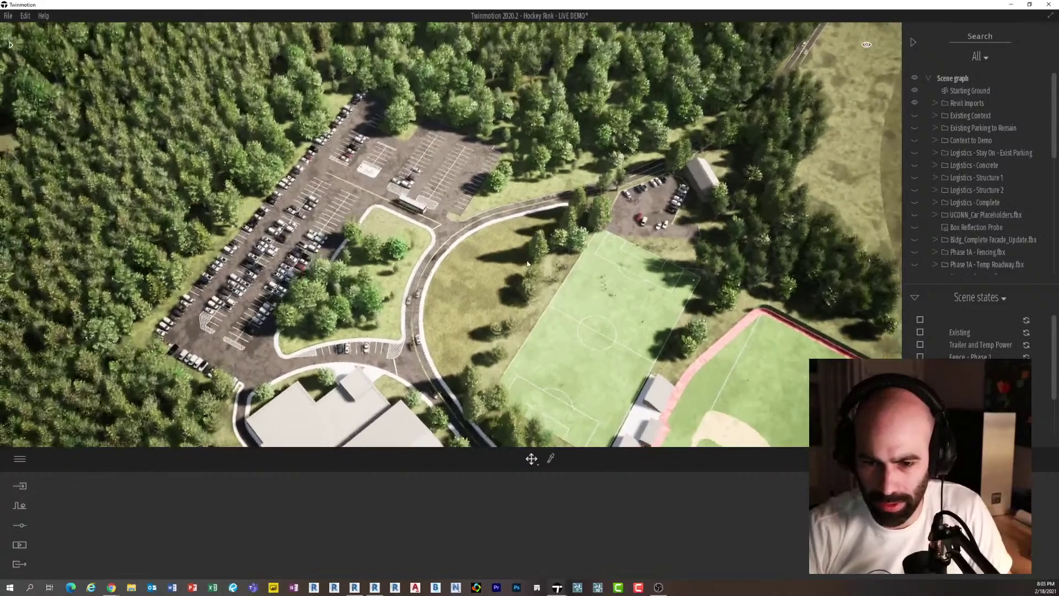
scroll(513, 232, down, 2)
middle_drag(513, 232, 549, 113)
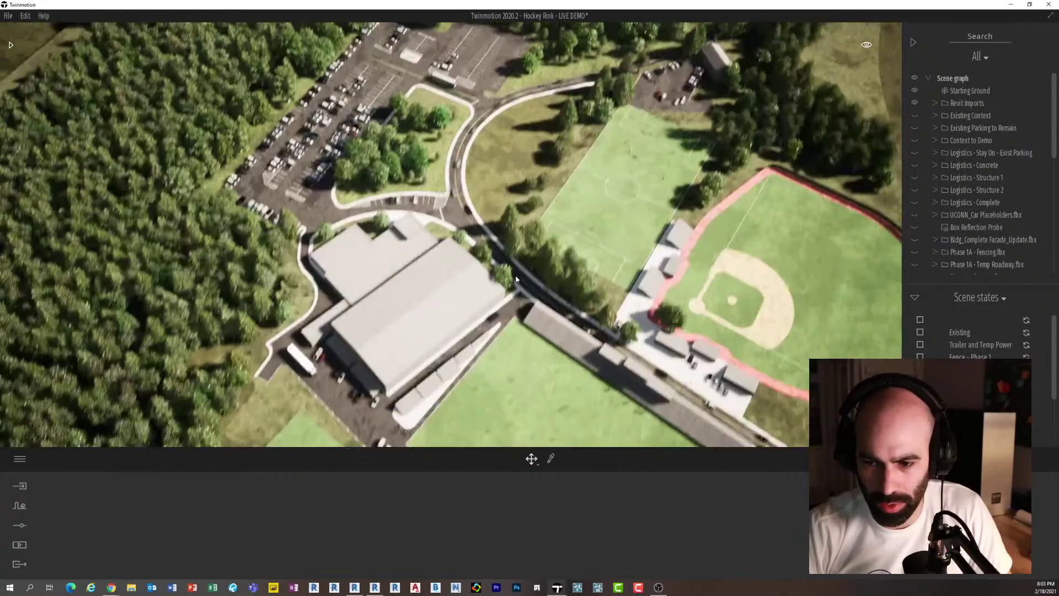
scroll(513, 232, down, 3)
scroll(514, 232, down, 1)
middle_drag(514, 232, 472, 361)
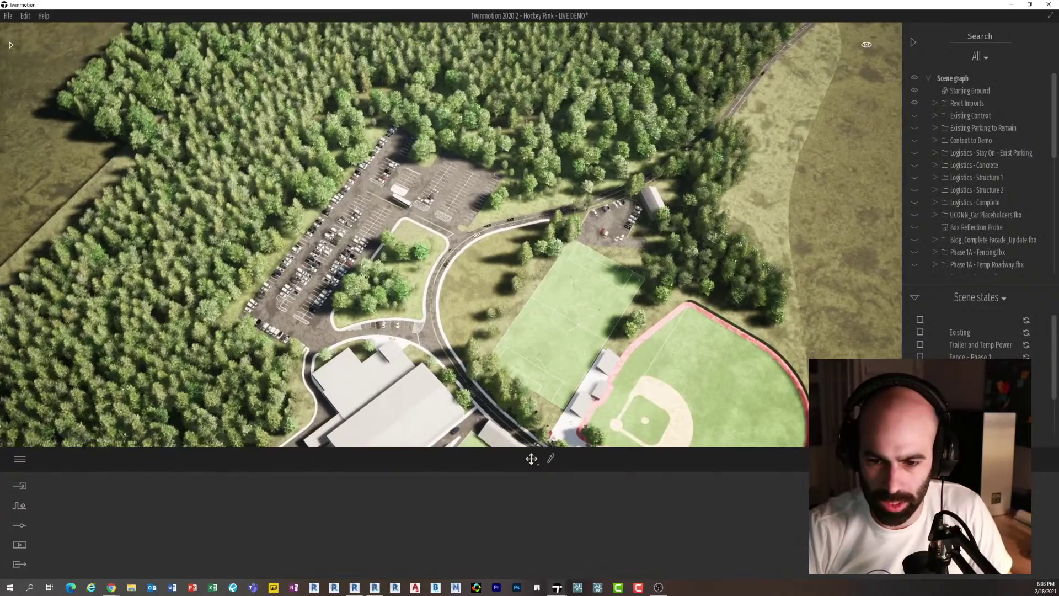
Examine the existing parking lot, access road and soccer field in the Hockey Rink scene from closer aerial viewpoints.
shift+middle_drag(497, 237, 543, 229)
mouse_move(525, 354)
middle_down()
mouse_move(450, 97)
mouse_move(444, 162)
middle_up()
middle_drag(420, 96, 445, 147)
right_drag(445, 148, 469, 224)
scroll(445, 148, up, 4)
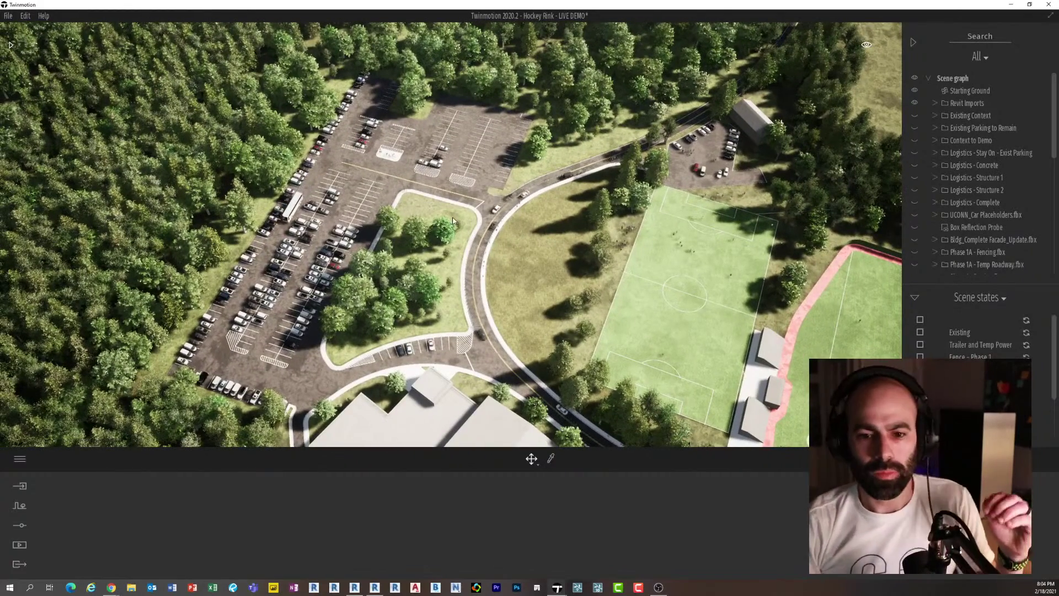
scroll(332, 239, up, 1)
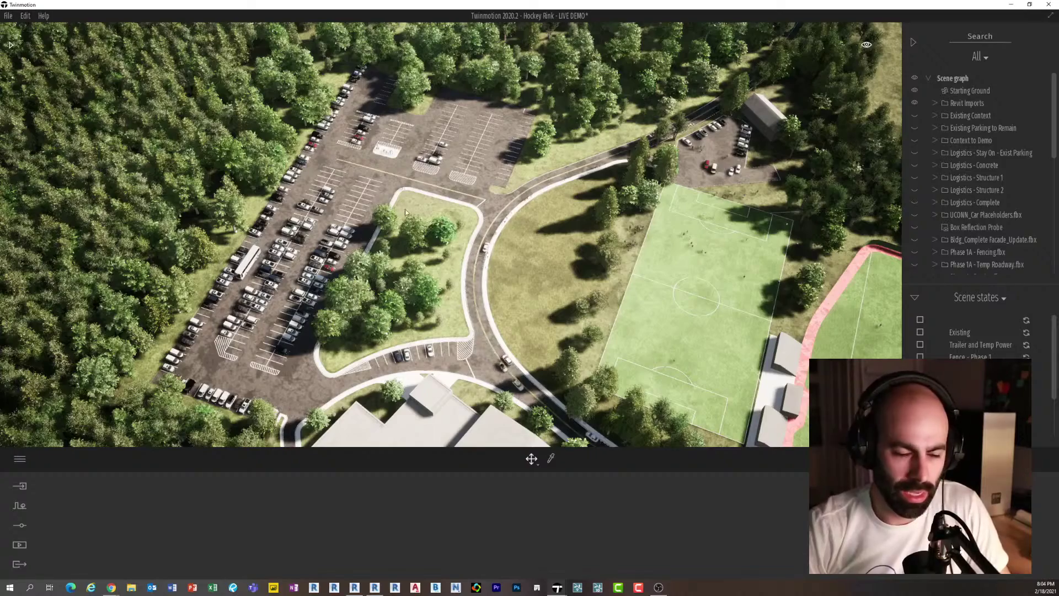
mouse_move(306, 277)
middle_down()
mouse_move(331, 278)
mouse_move(314, 287)
middle_up()
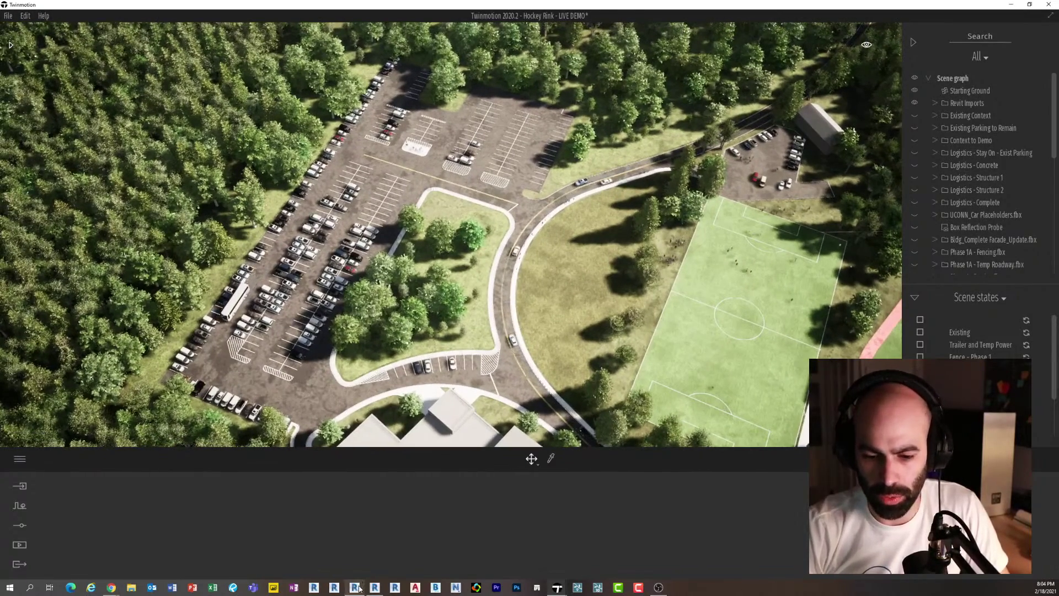
Switch to the Revit logistics model and open the 3D - Site - Existing view to examine the whole site.
mouse_move(355, 587)
click(353, 552)
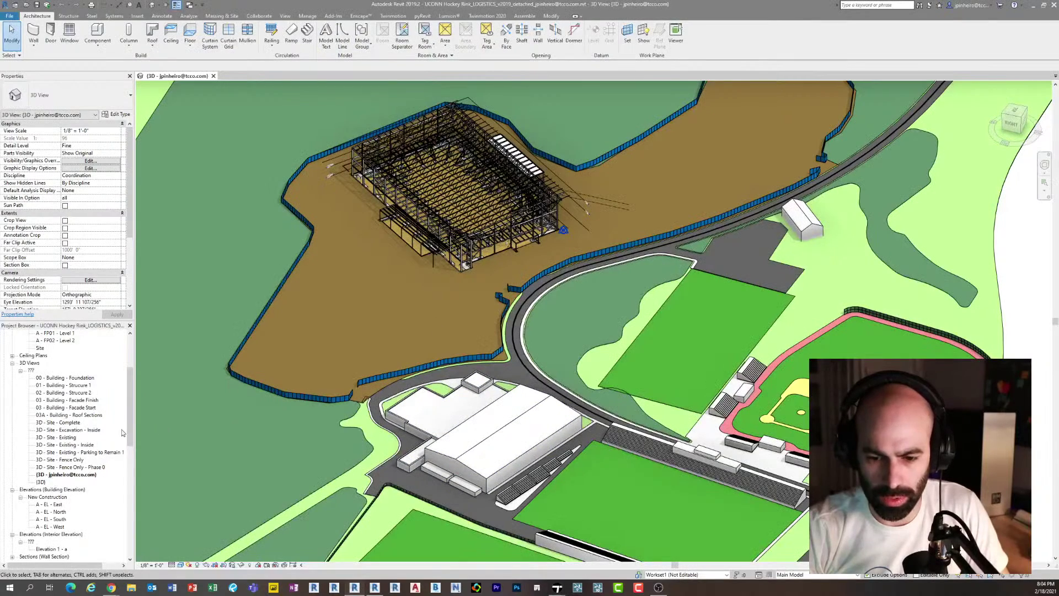
click(101, 495)
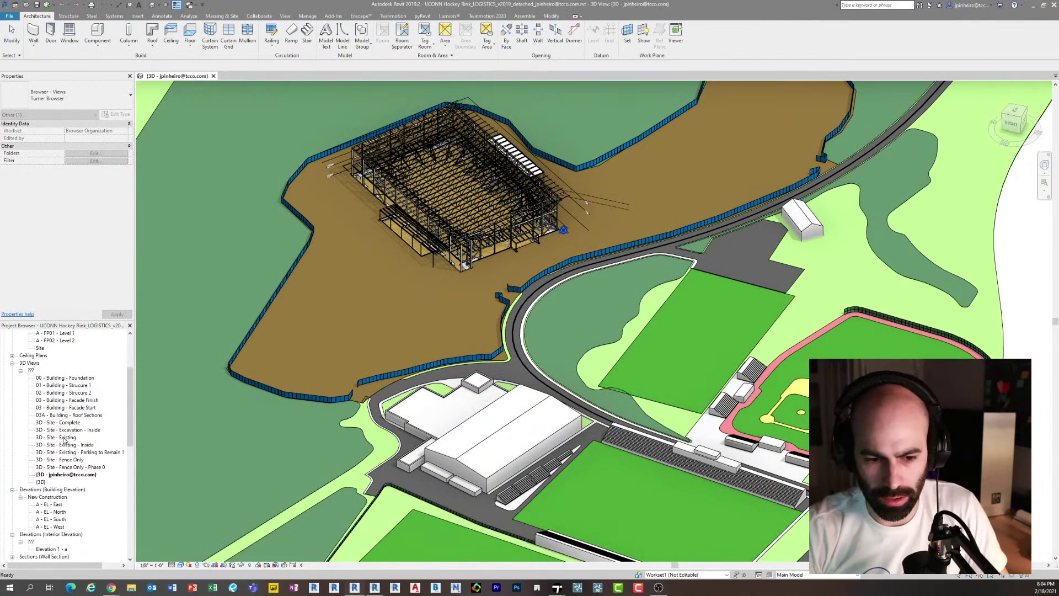
click(64, 438)
double_click(67, 440)
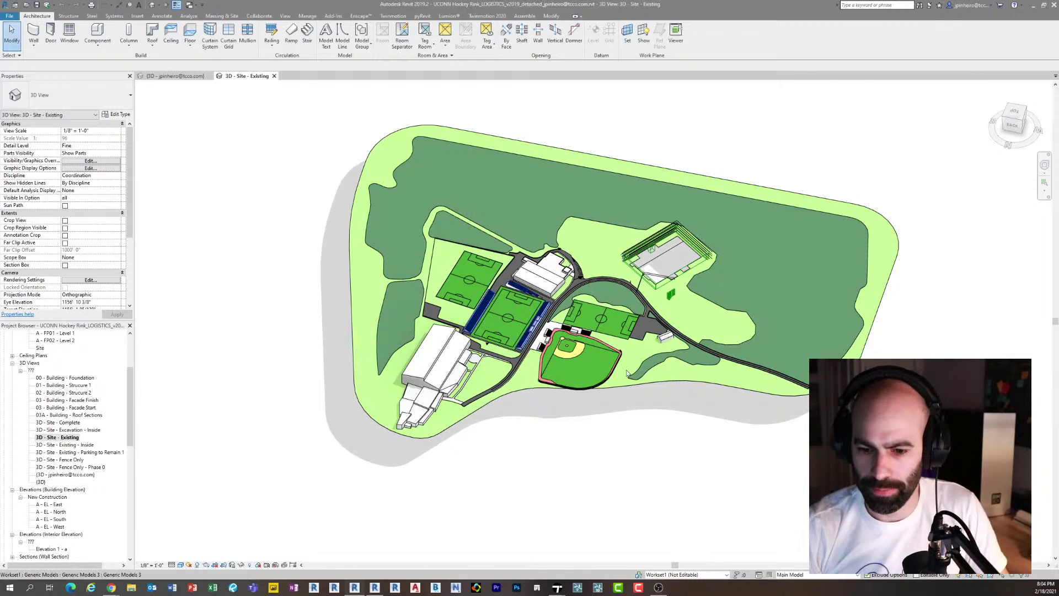
drag(628, 374, 630, 375)
shift+middle_drag(630, 375, 711, 389)
scroll(517, 287, up, 2)
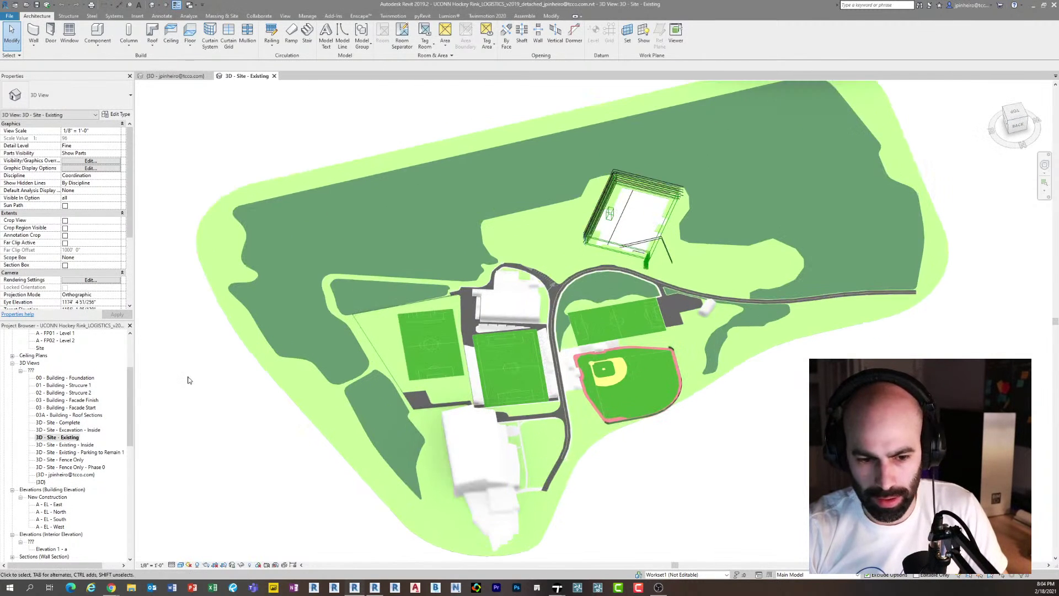
Open the 3D - Site - Complete view and inspect the finished rink building and its surroundings.
click(67, 422)
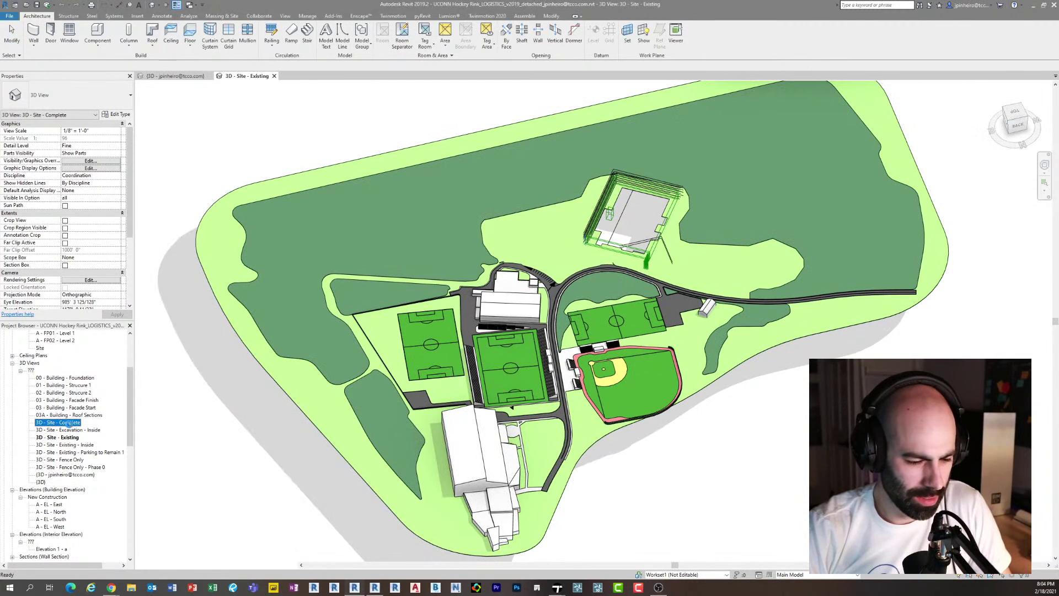
double_click(68, 423)
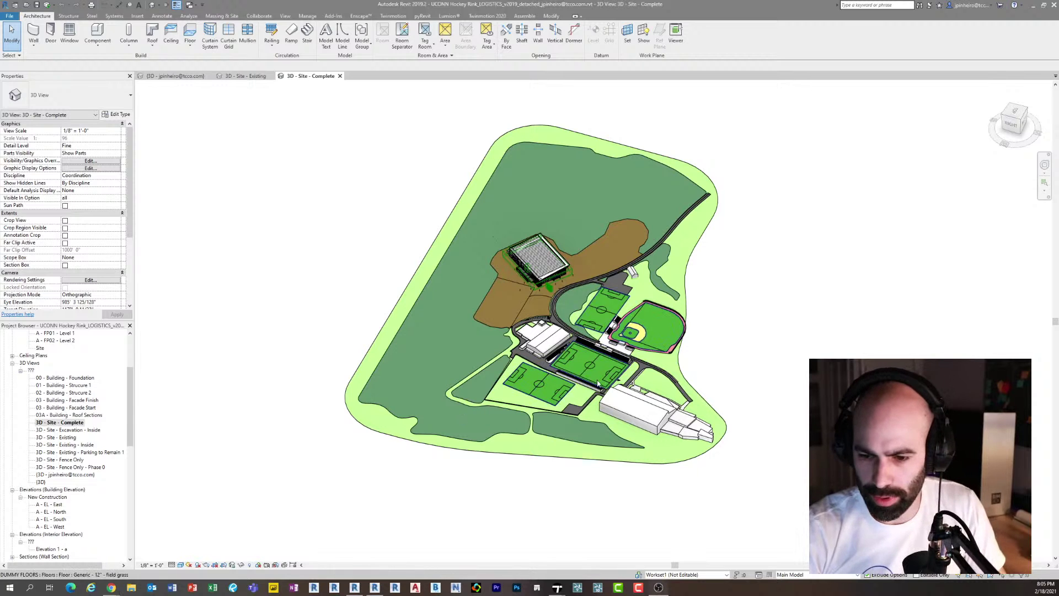
scroll(666, 357, up, 3)
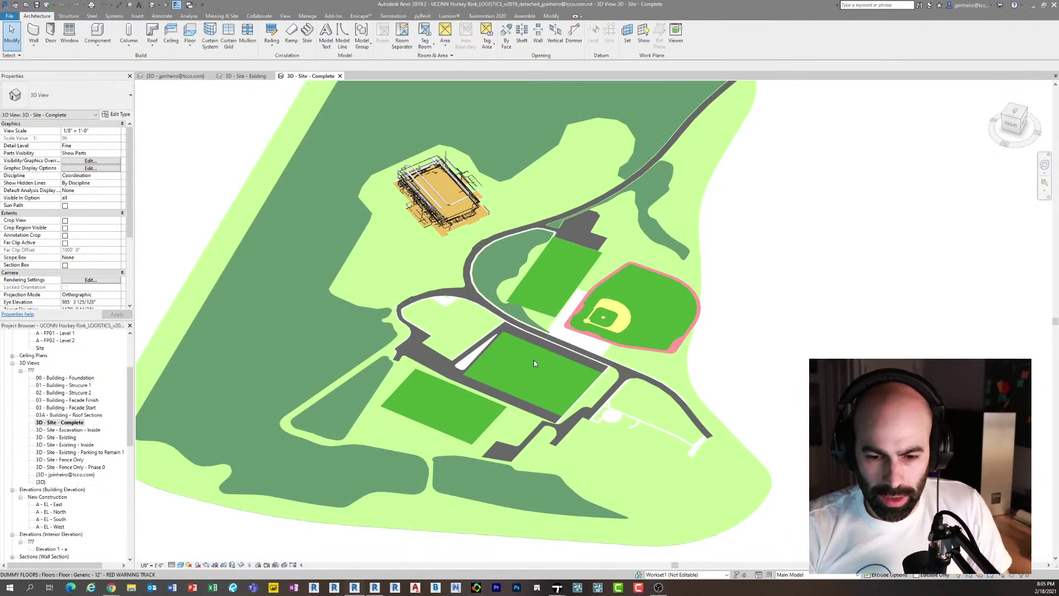
scroll(458, 197, up, 4)
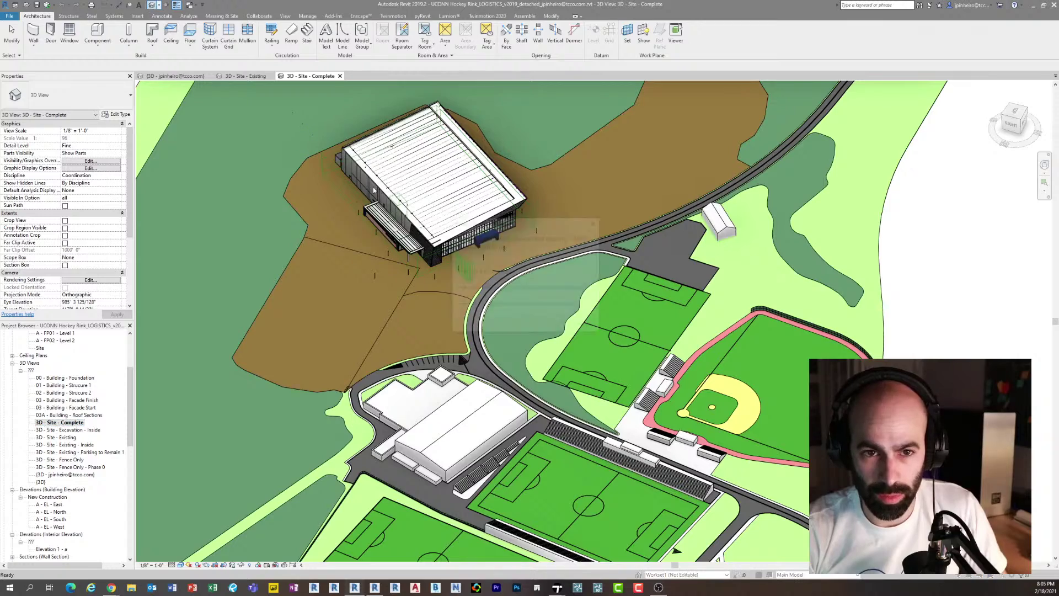
Return to the personal default 3D view and select the construction dirt floor around the rink's steel frame.
click(589, 326)
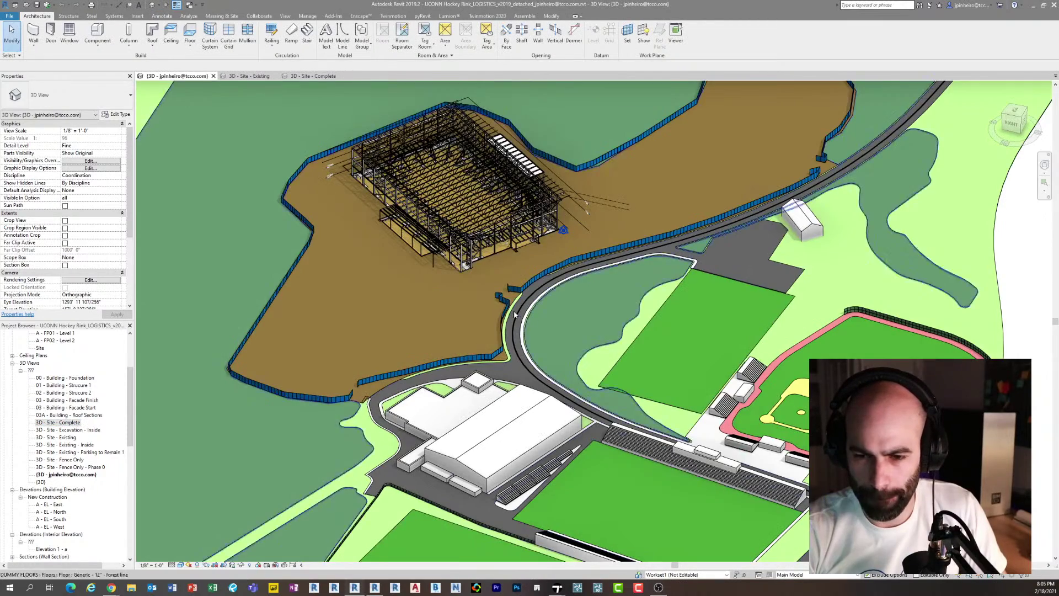
middle_drag(483, 296, 495, 298)
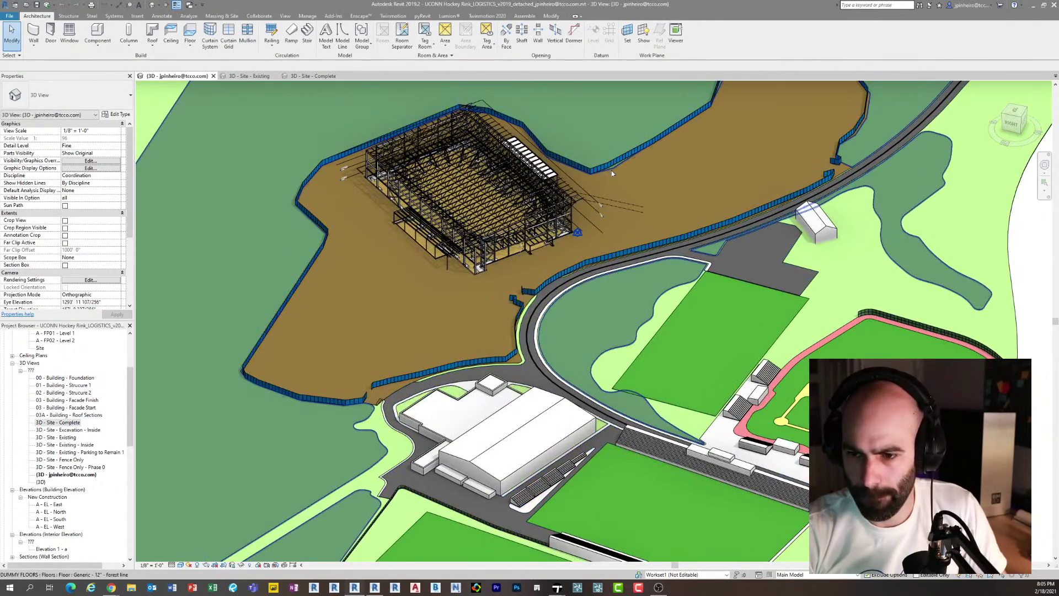
click(637, 198)
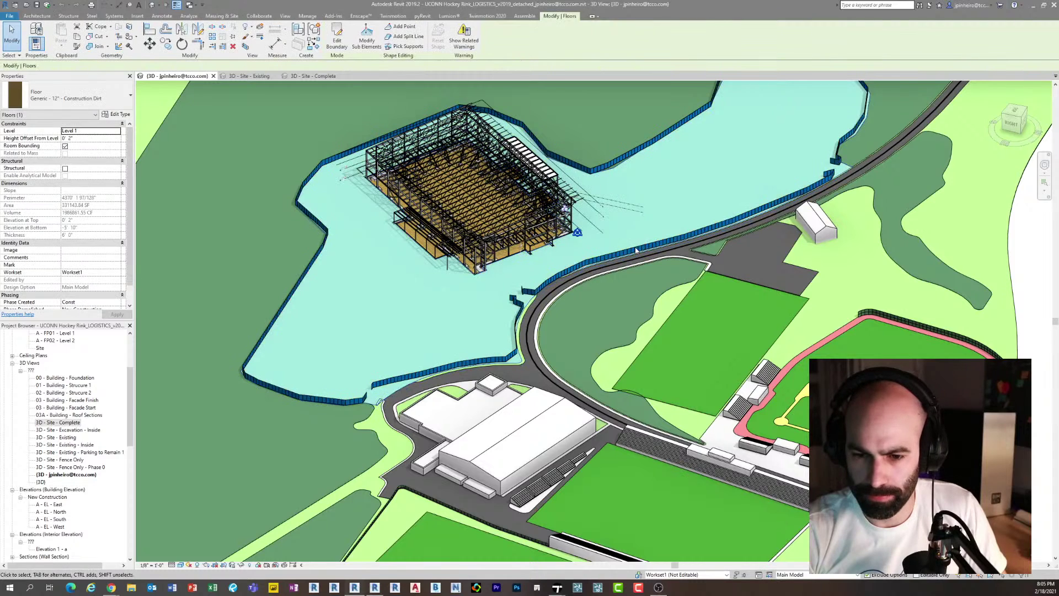
Open the 3D - Site - Existing - Inside view and examine the existing parking lot and grass areas at an angle.
click(110, 422)
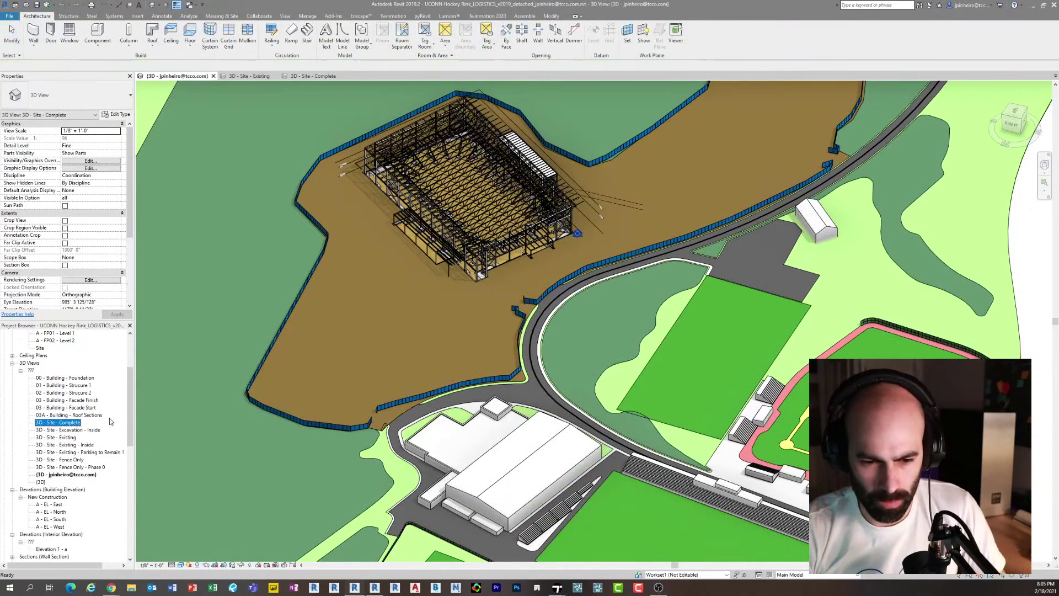
click(81, 445)
double_click(81, 445)
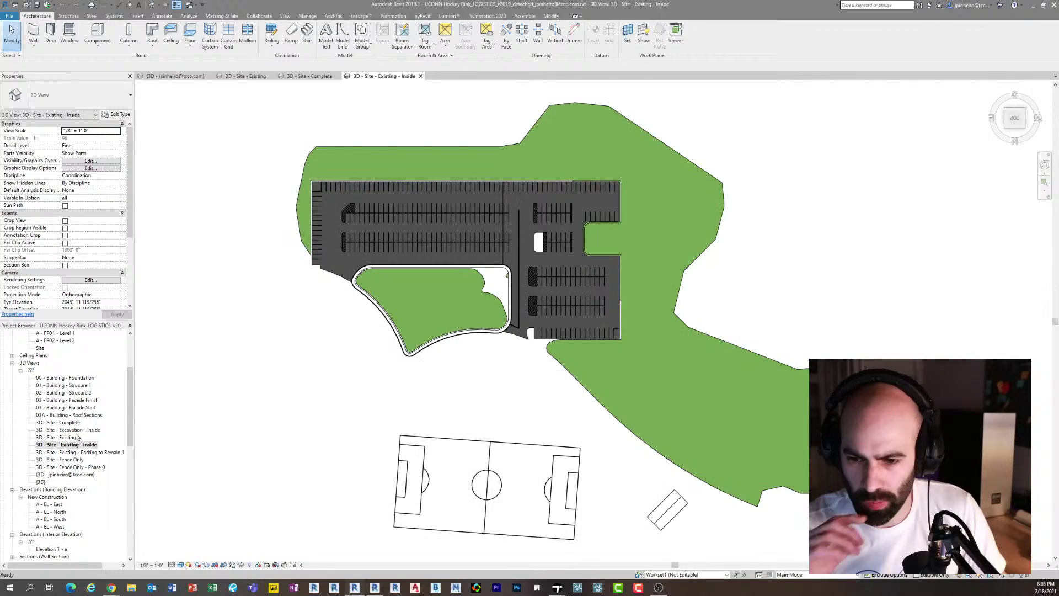
shift+middle_drag(286, 333, 452, 317)
middle_drag(523, 400, 584, 296)
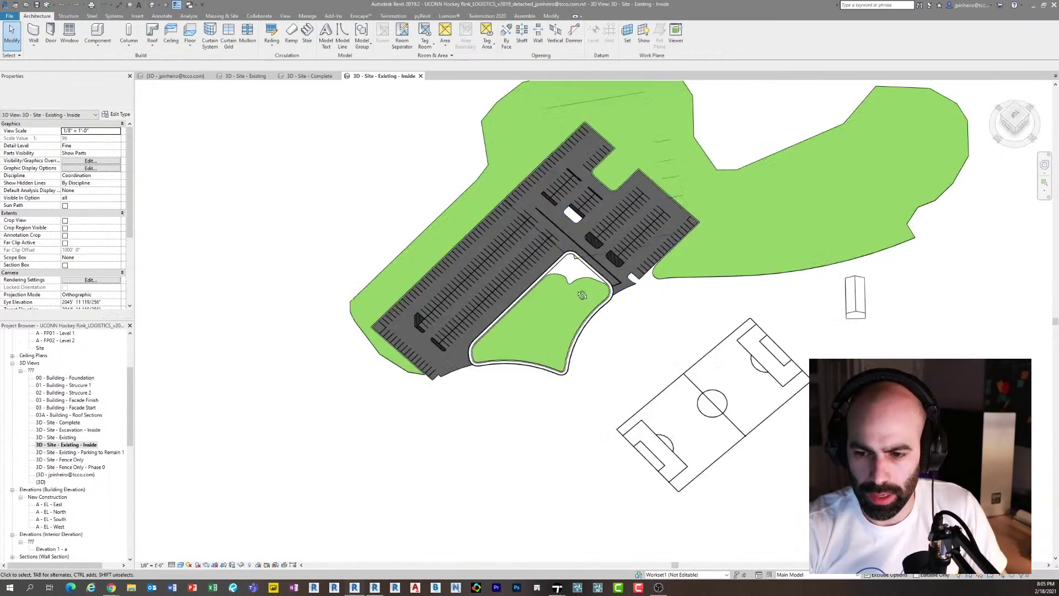
scroll(572, 265, up, 6)
scroll(573, 260, down, 8)
scroll(581, 266, up, 5)
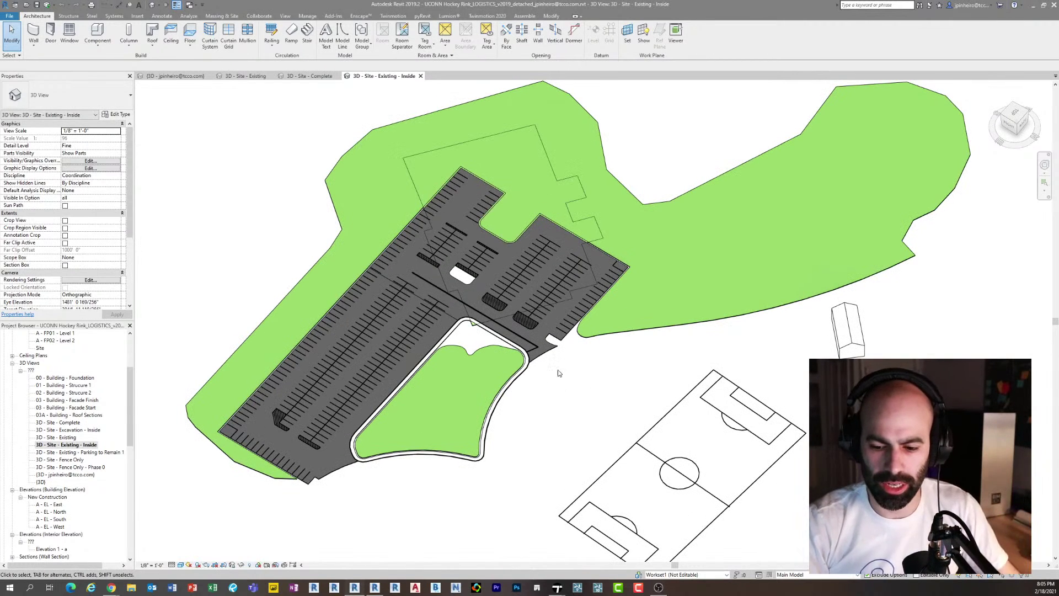
Switch to the Hockey Rink project in Twinmotion and apply the Trailer and Temp Power scene state.
mouse_move(556, 590)
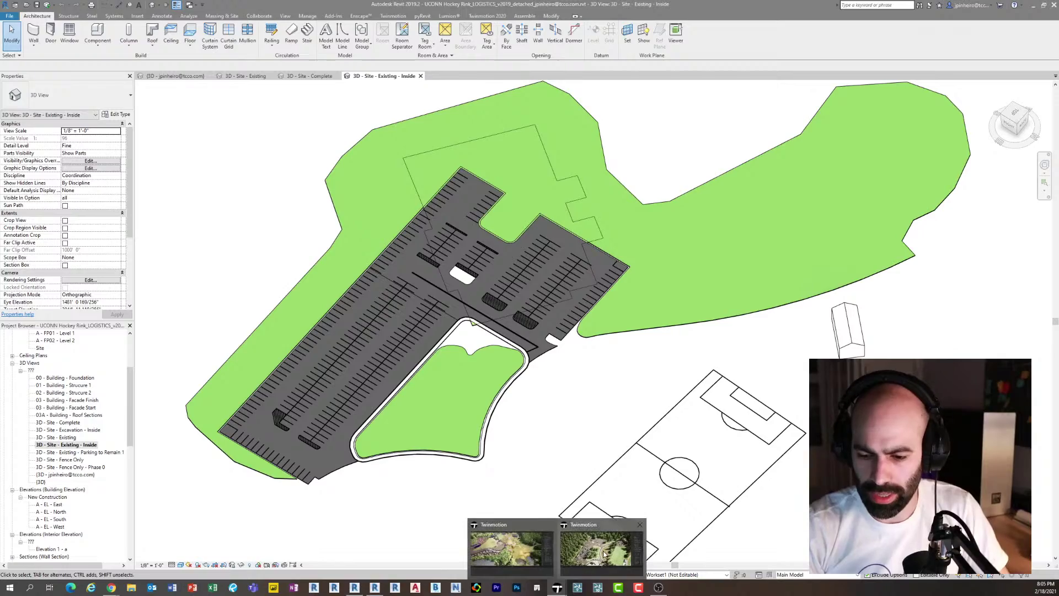
click(602, 551)
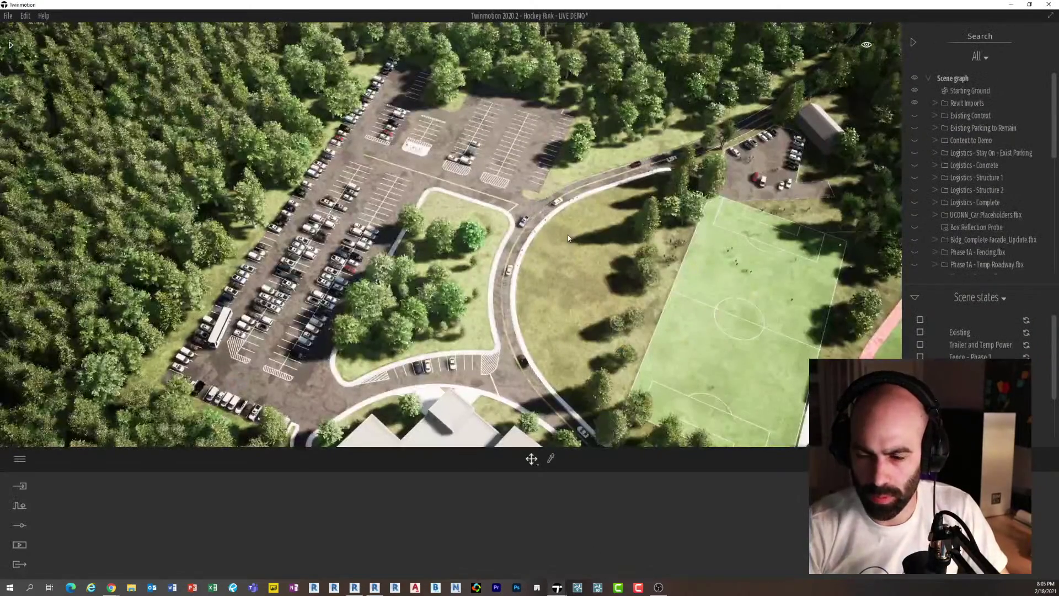
scroll(555, 235, down, 3)
scroll(557, 246, down, 2)
shift+middle_drag(564, 260, 605, 271)
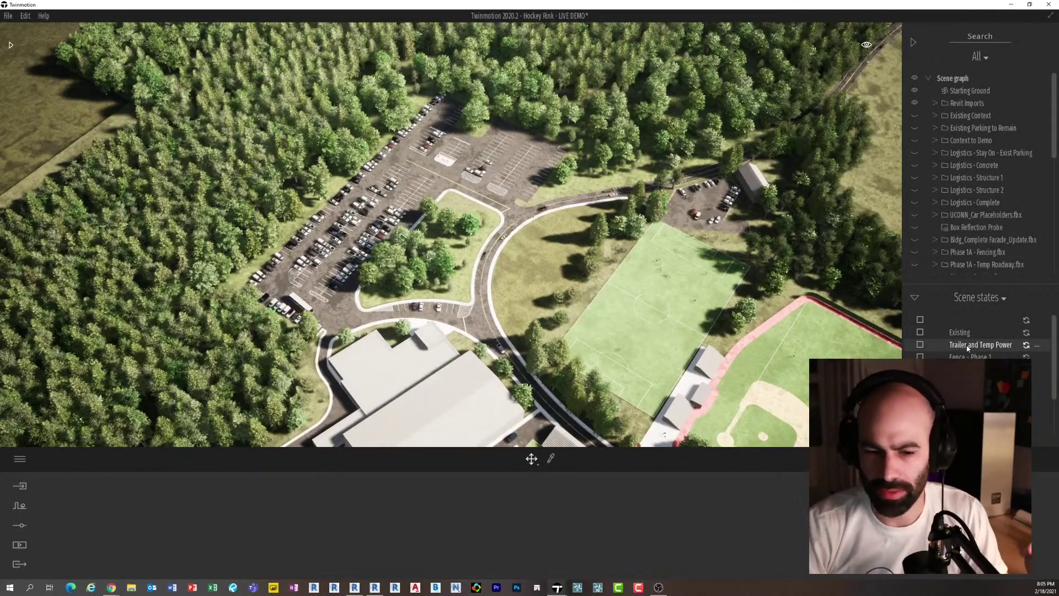
click(968, 346)
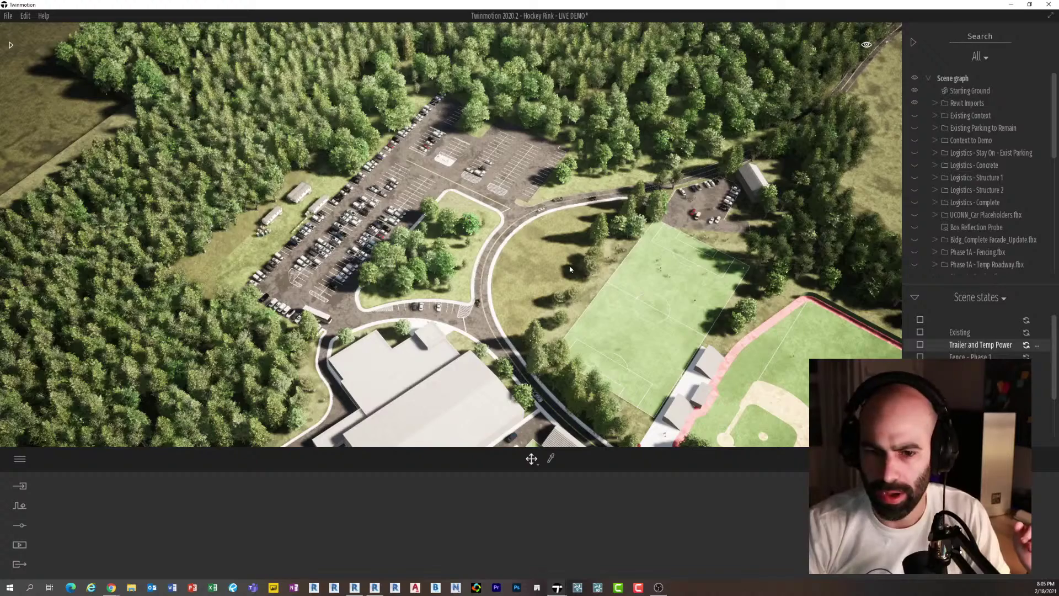
scroll(271, 218, up, 2)
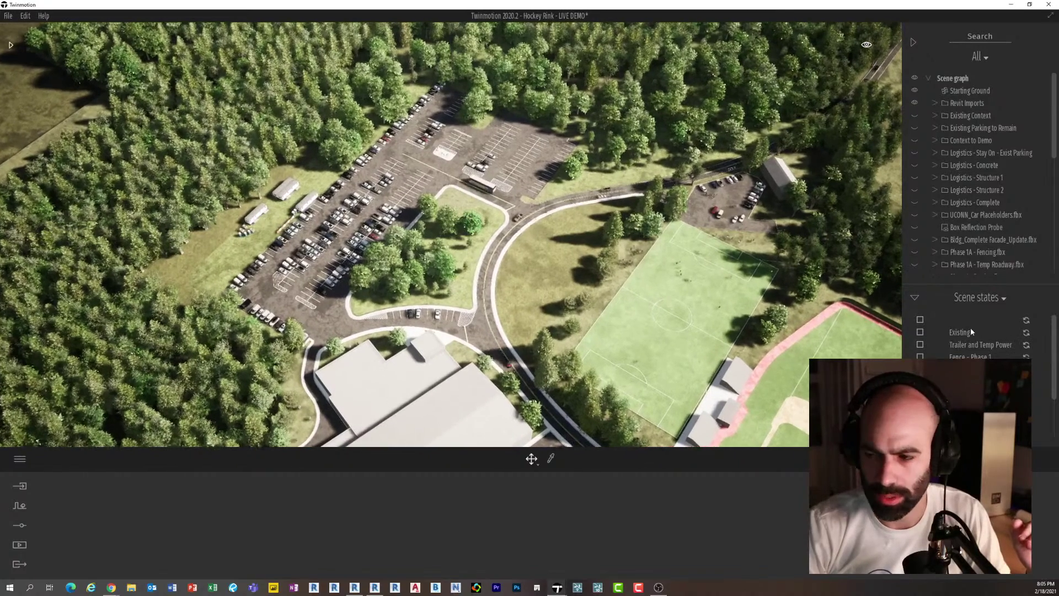
Apply the Fence - Phase 1 scene state and inspect the fencing along the access road and parking lot.
click(978, 357)
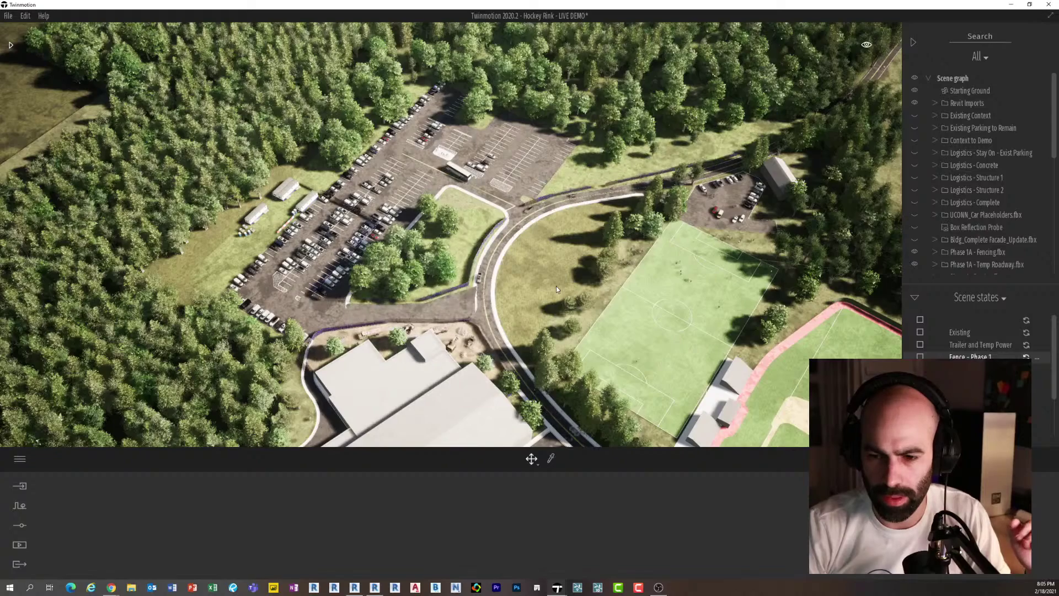
scroll(554, 286, up, 3)
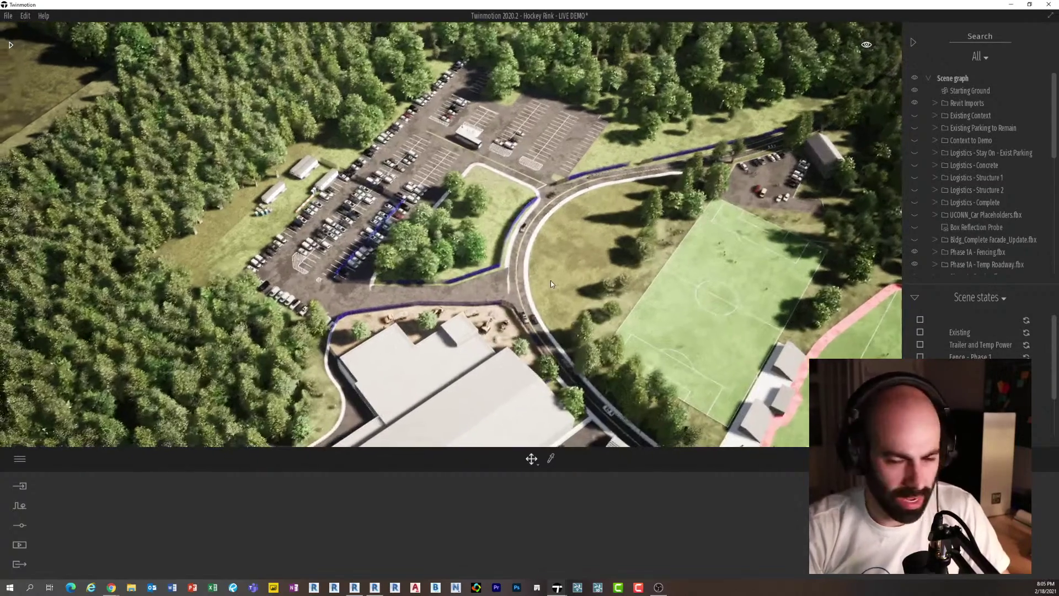
scroll(555, 272, up, 2)
scroll(556, 274, down, 3)
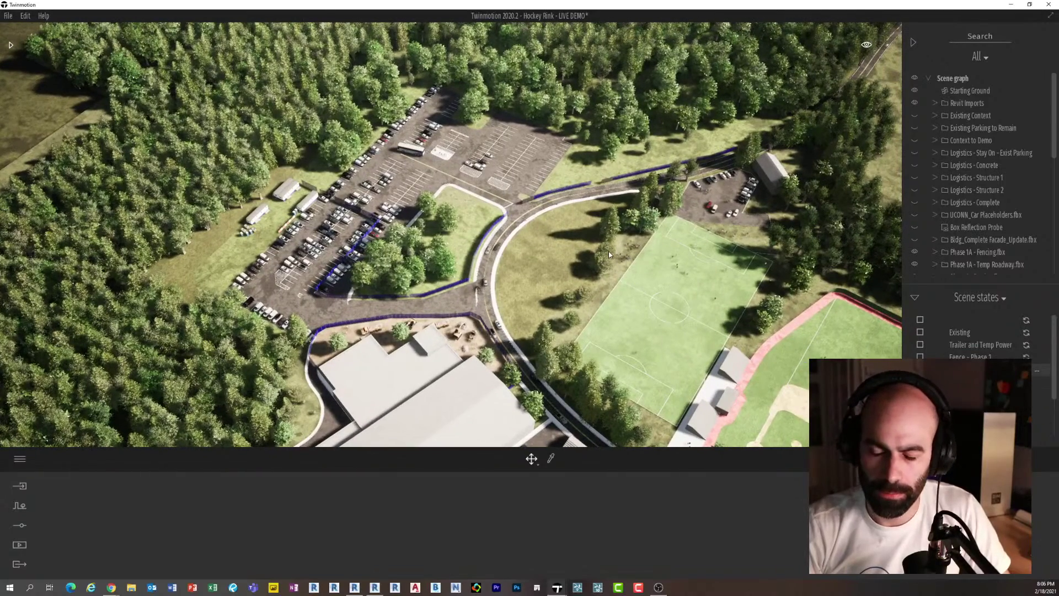
Inspect the concrete phase of the rink site, including the excavated pad, equipment, ponds and perimeter fencing.
scroll(606, 150, up, 3)
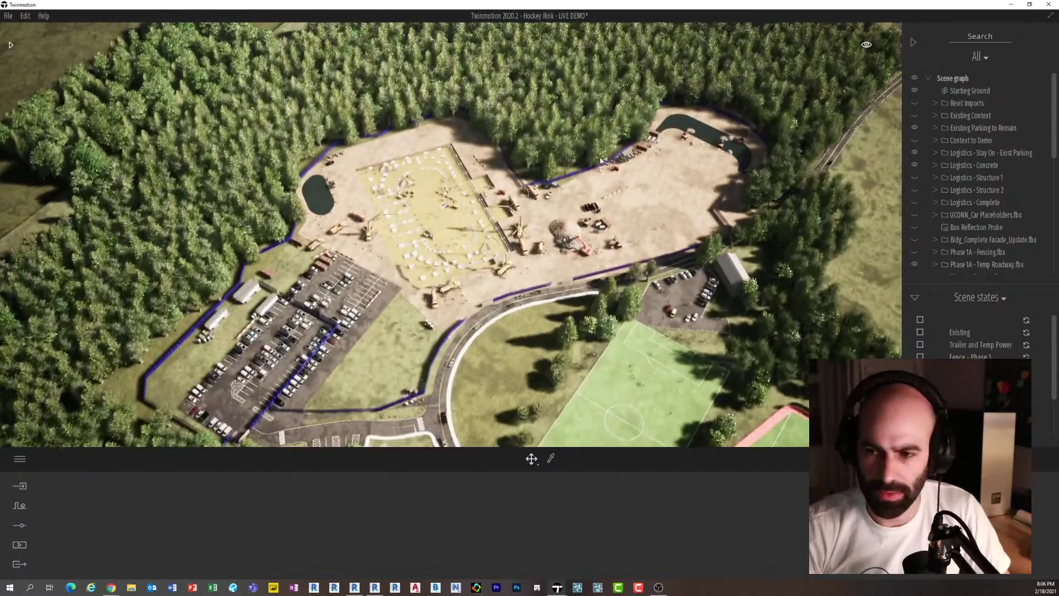
shift+middle_drag(606, 150, 600, 152)
key(w)
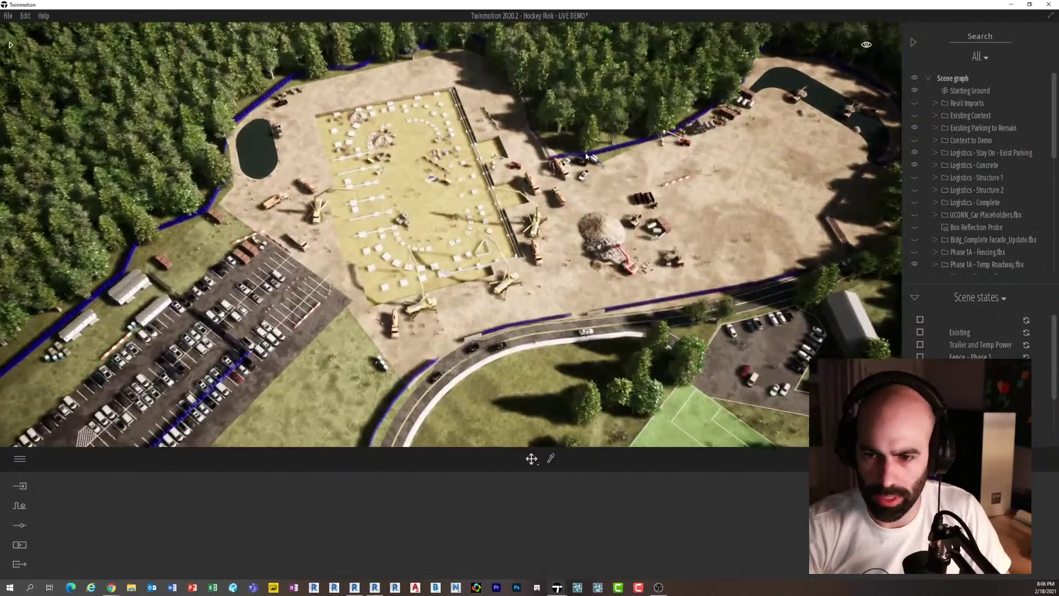
right_drag(600, 150, 582, 156)
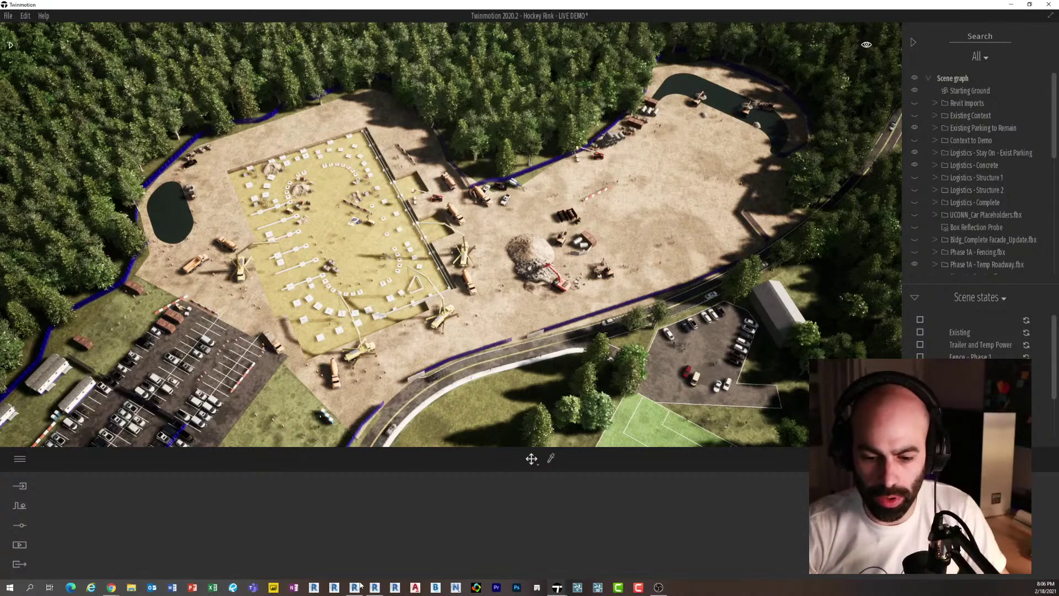
Switch back to Revit and examine the parking lot and grass boundary in the 3D - Site - Existing - Inside view.
mouse_move(358, 586)
click(355, 560)
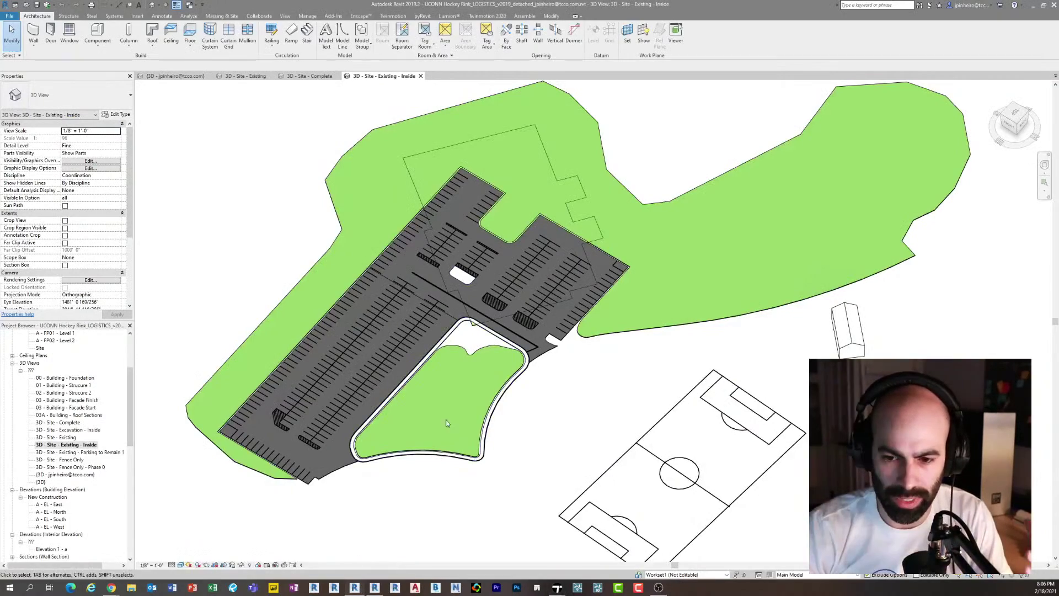
scroll(459, 377, up, 3)
scroll(508, 383, down, 5)
middle_drag(601, 385, 620, 386)
drag(627, 377, 459, 168)
click(653, 163)
middle_drag(644, 201, 589, 191)
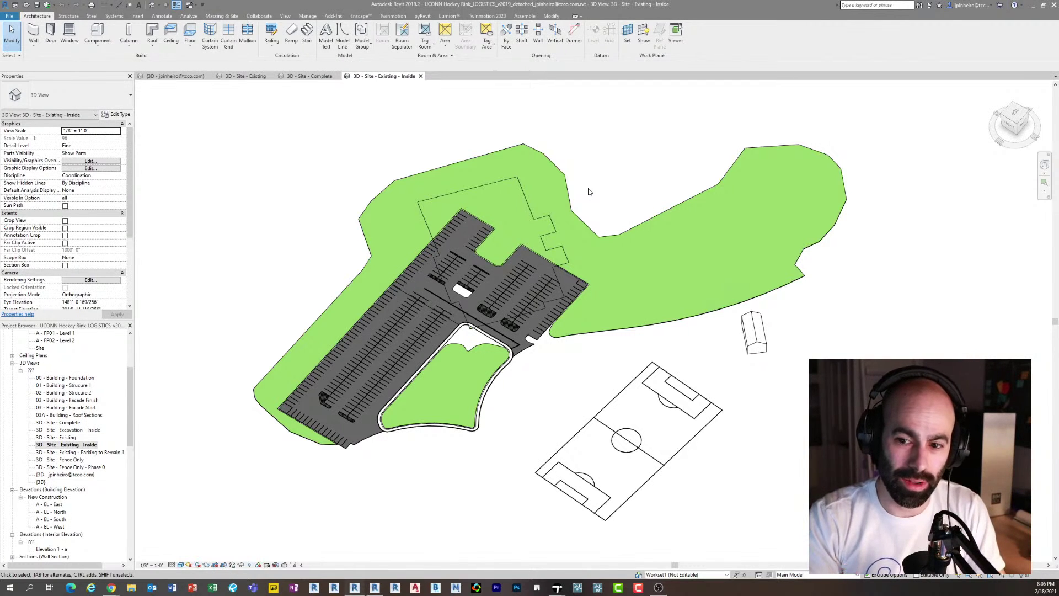
Select the central white stripe of a parking bay row beside a hatched island to inspect its railing properties.
scroll(525, 337, up, 10)
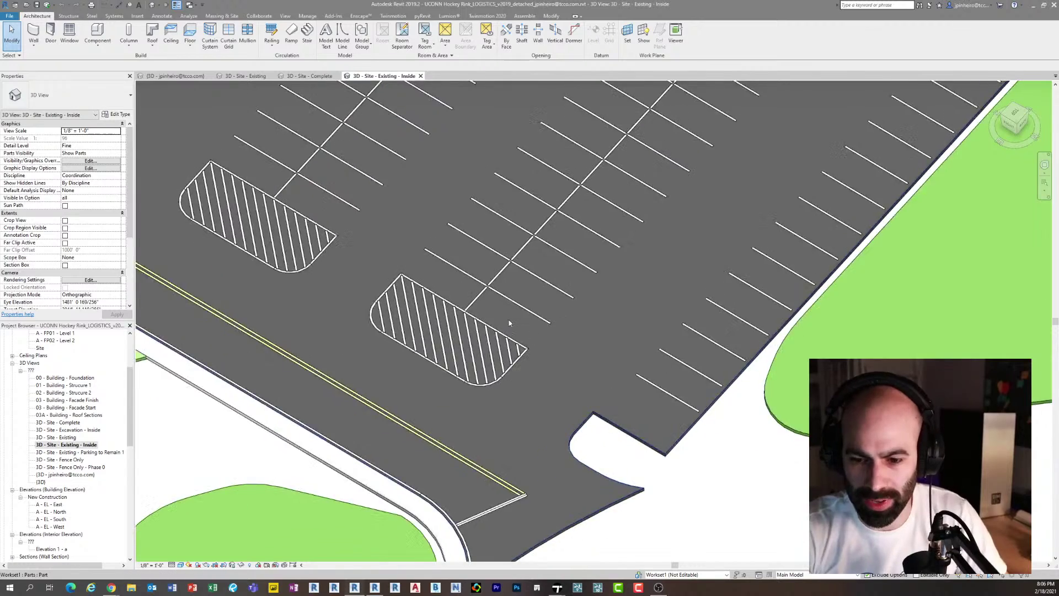
scroll(474, 323, down, 3)
click(460, 251)
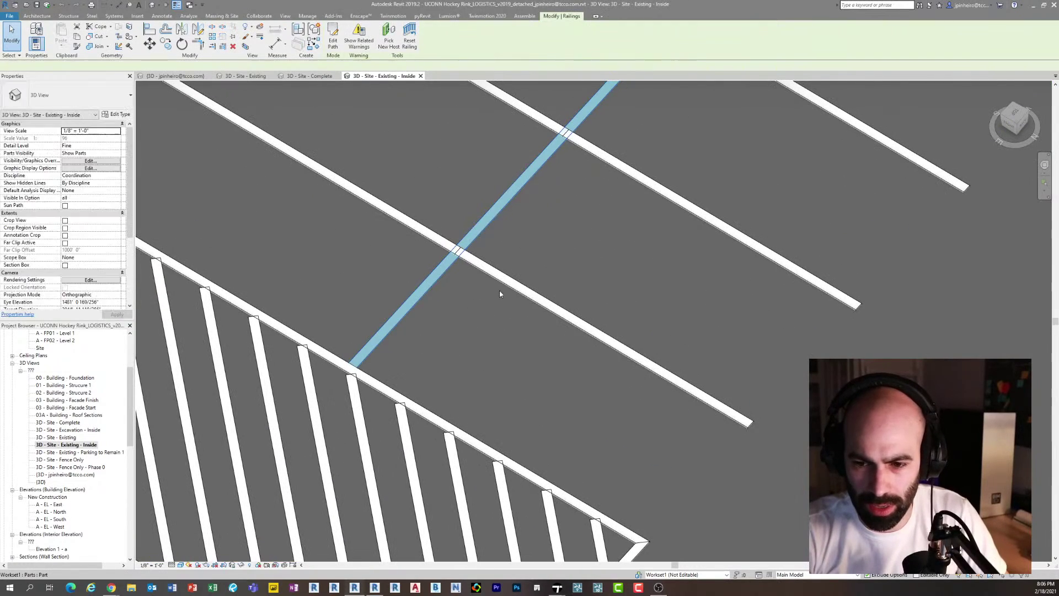
scroll(494, 283, down, 2)
scroll(483, 279, down, 3)
scroll(529, 387, up, 3)
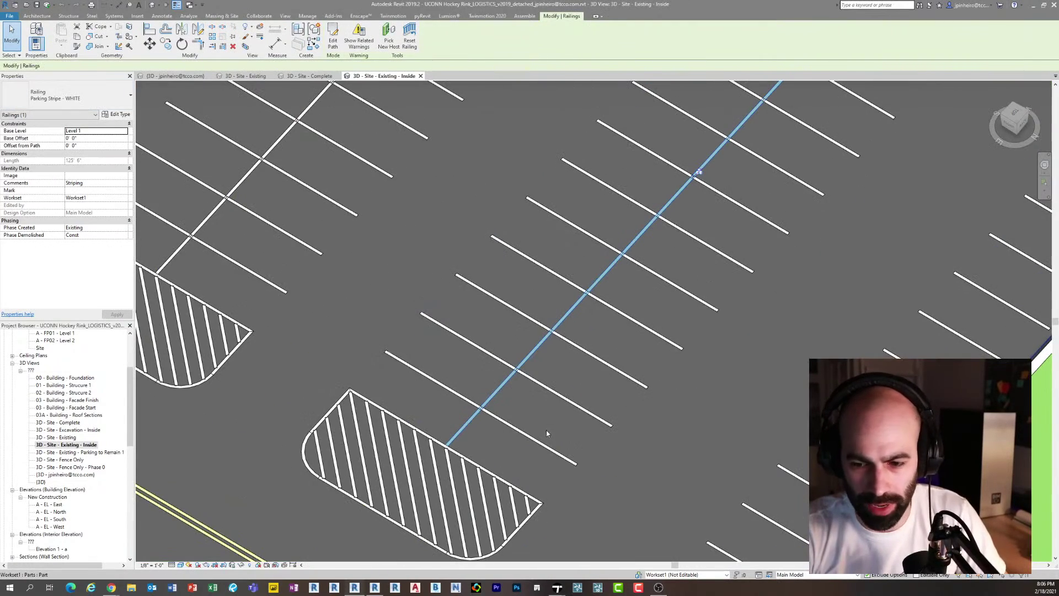
Select further parking lot striping, including the yellow centre line of the drive aisle, to inspect its railing type.
click(548, 388)
click(542, 384)
click(529, 437)
scroll(529, 430, down, 1)
middle_drag(530, 431, 725, 340)
key(Escape)
click(466, 402)
scroll(467, 399, down, 2)
middle_drag(467, 398, 726, 502)
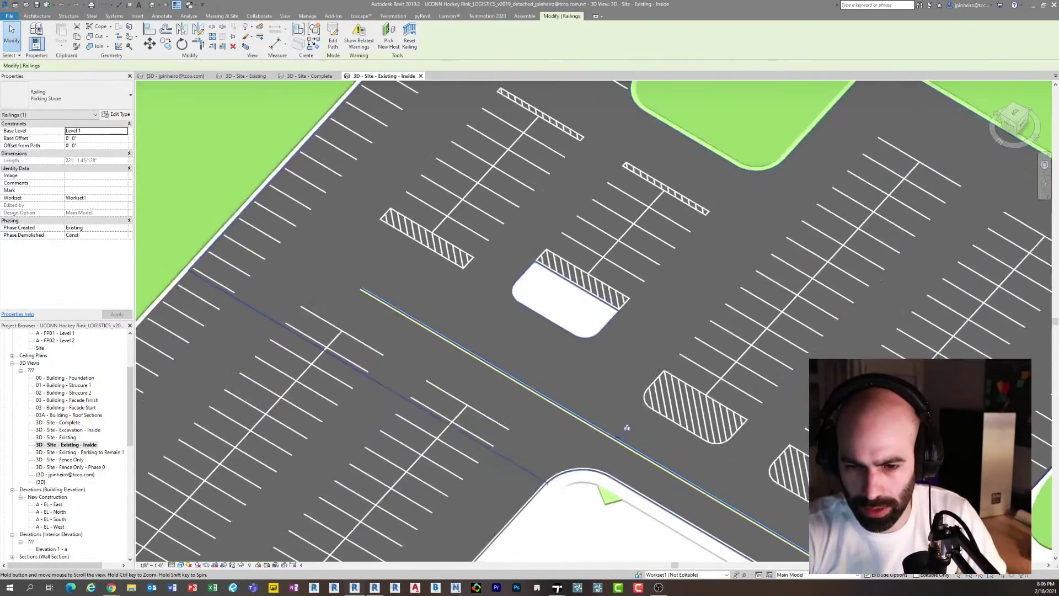
Clear the railing selection and examine the whole parking lot with its striping, hatched islands and surrounding grass areas.
scroll(418, 307, up, 3)
key(Escape)
scroll(365, 303, down, 6)
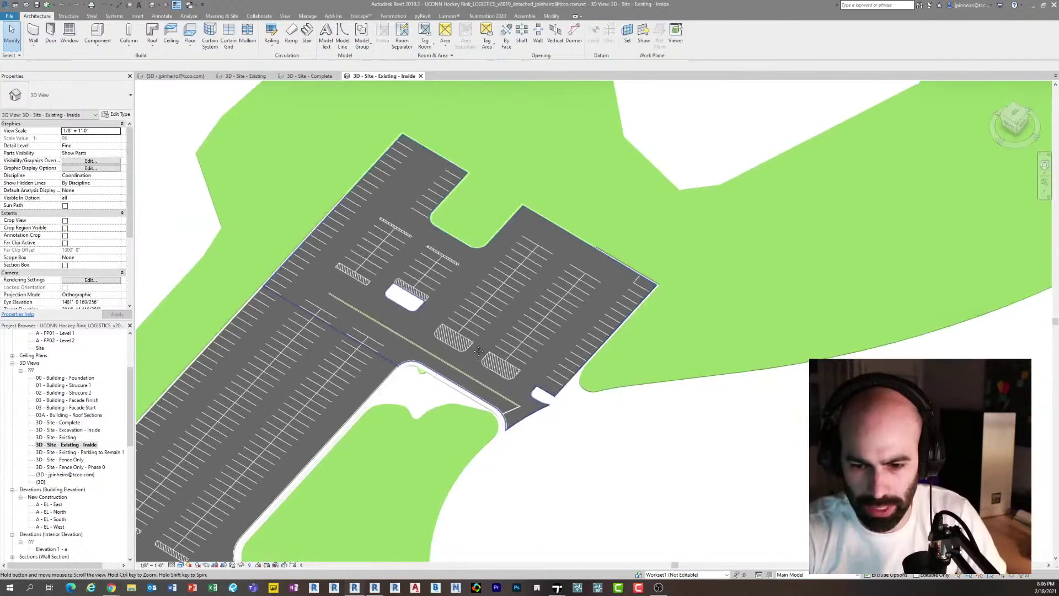
drag(660, 449, 605, 422)
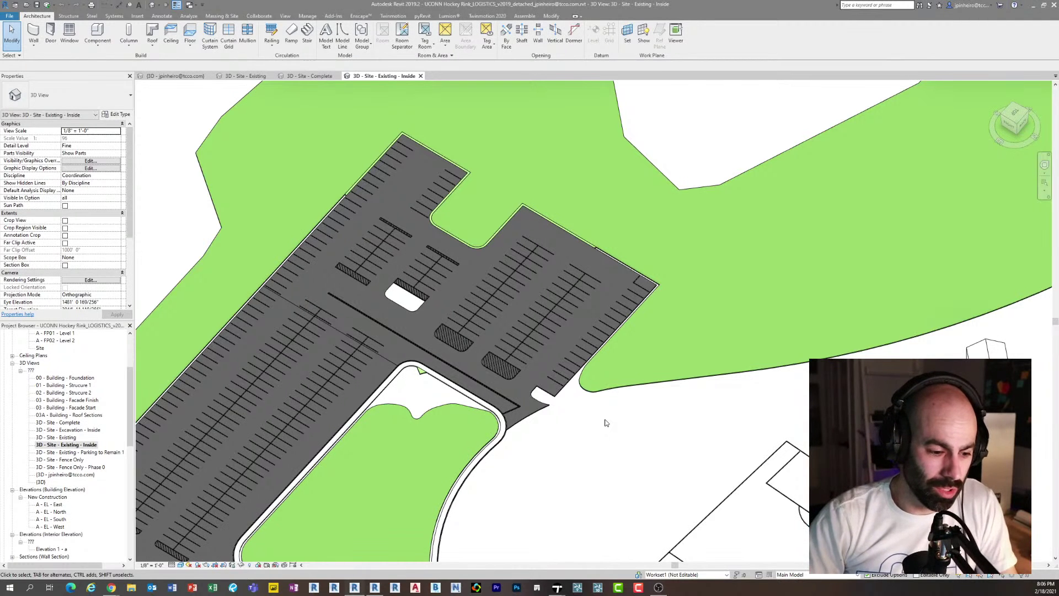
middle_drag(365, 496, 465, 440)
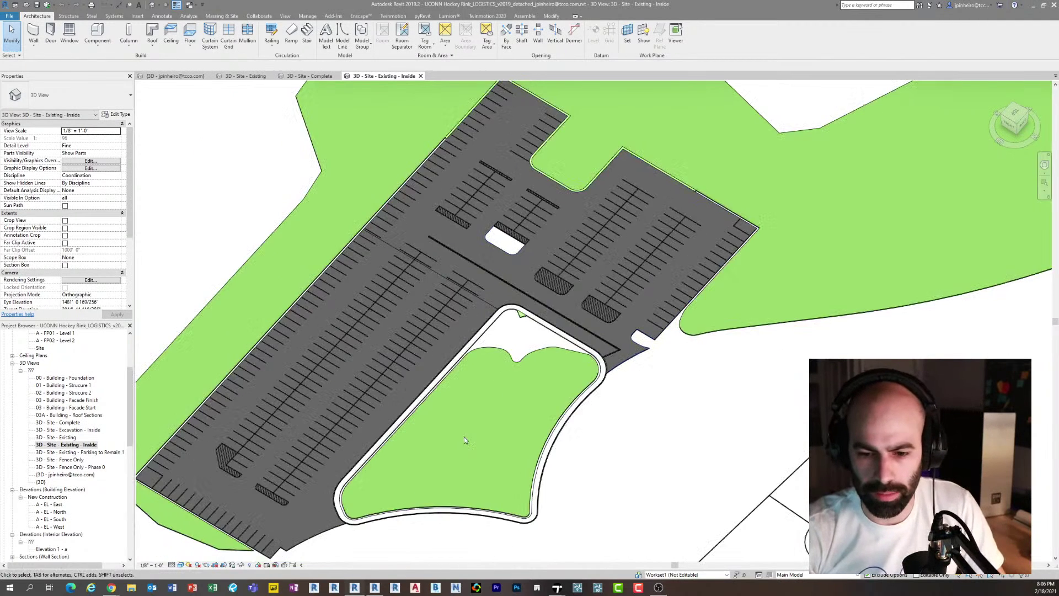
Check the central stripe of the parking row beside the curved grass island by selecting it and clearing the selection.
scroll(303, 486, up, 5)
scroll(362, 469, up, 1)
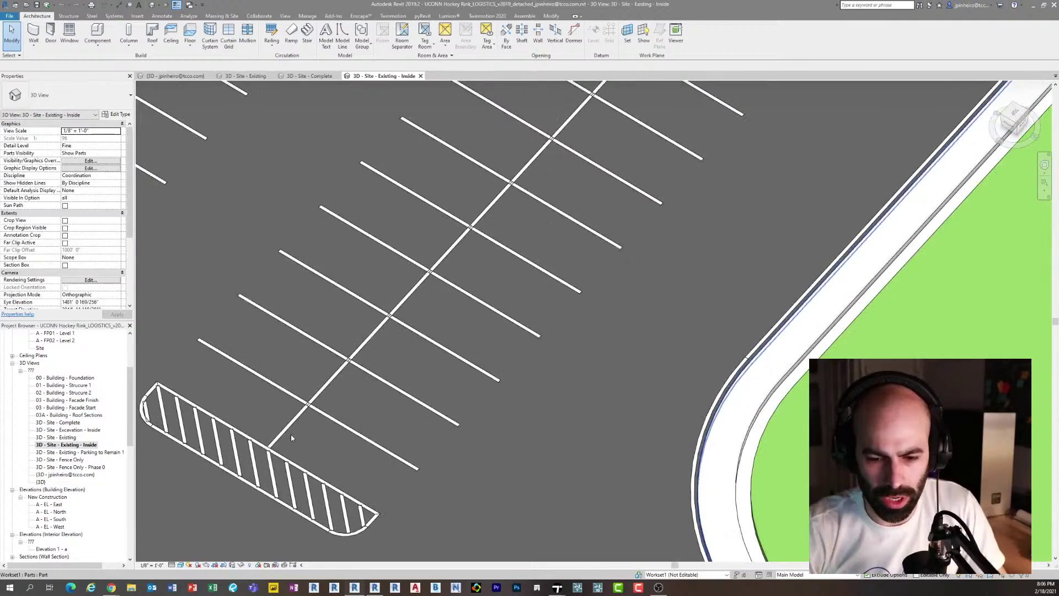
click(301, 408)
key(Escape)
scroll(357, 439, down, 5)
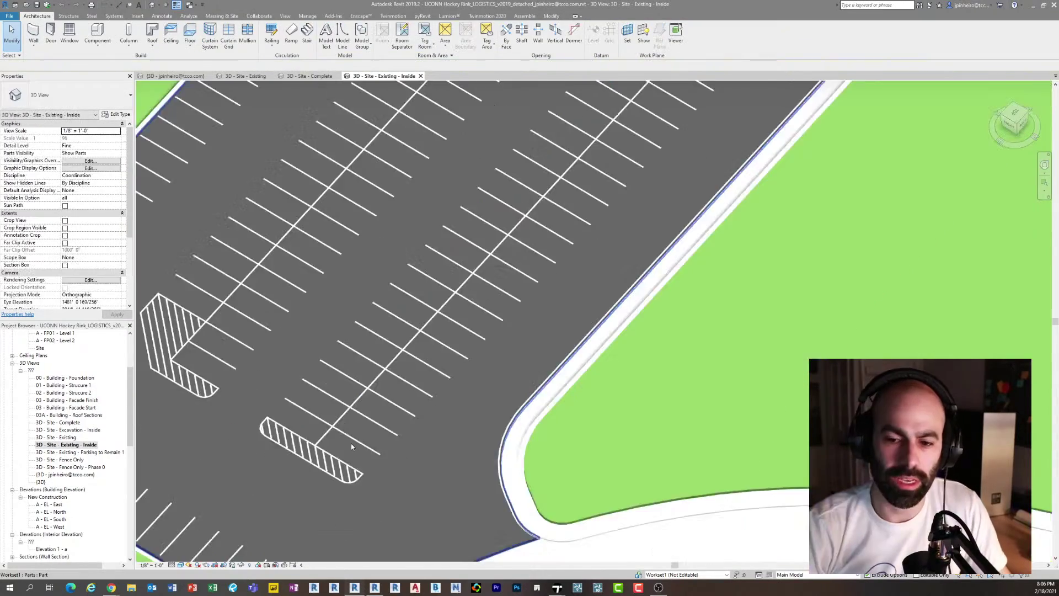
Examine the parking lot's road entrance, including the end of the yellow drive-aisle line, curb edge and hatched islands.
middle_drag(576, 502, 546, 490)
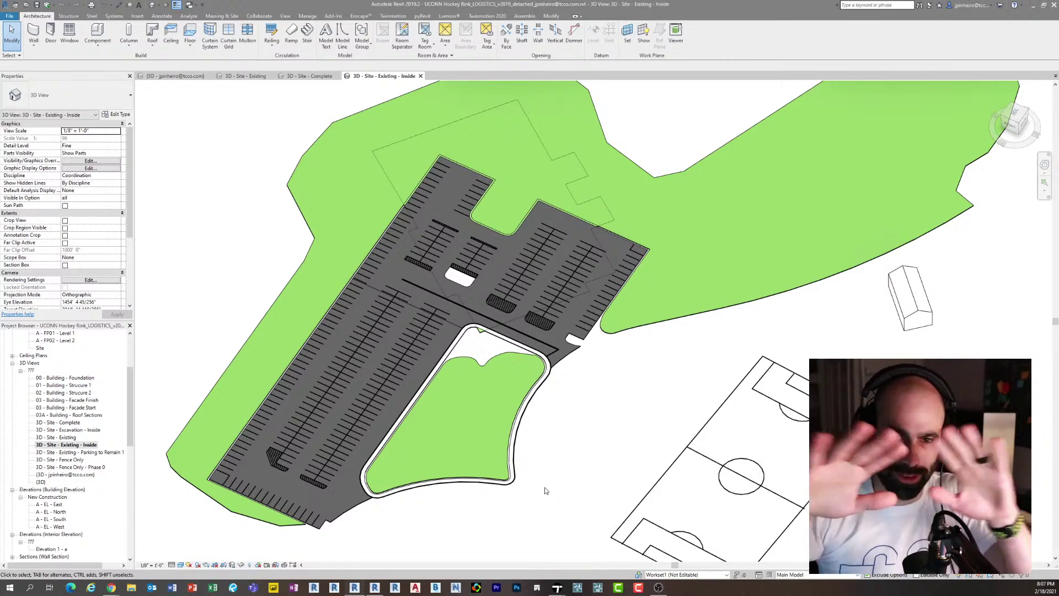
scroll(544, 480, up, 5)
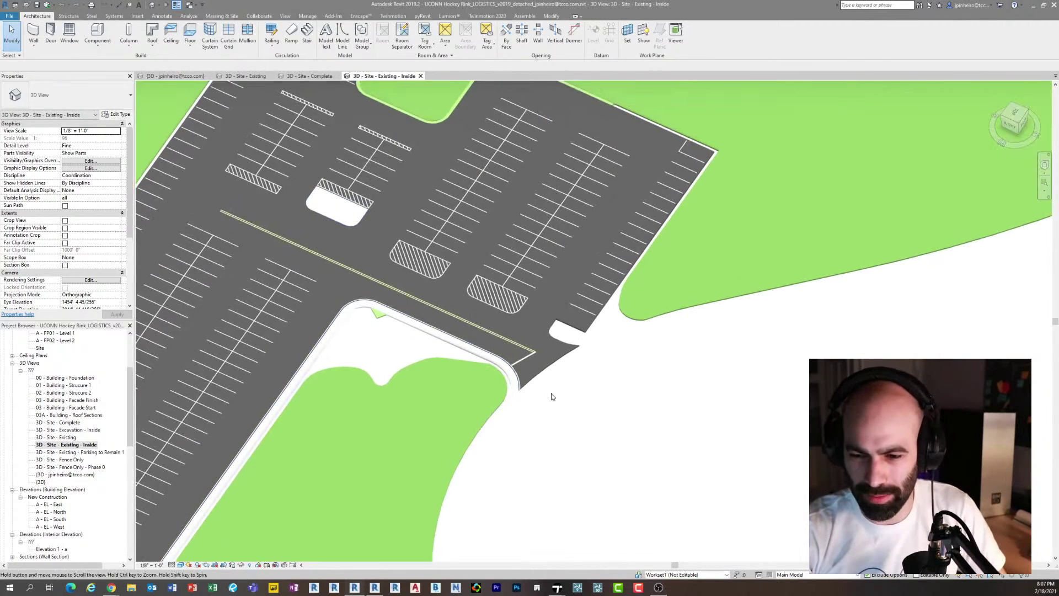
scroll(541, 455, up, 2)
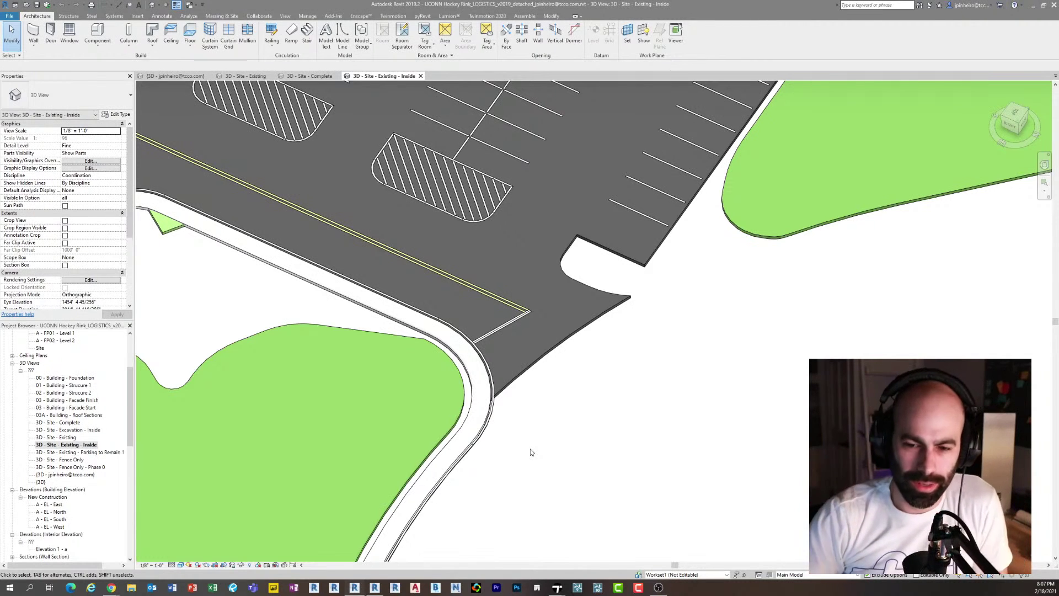
click(111, 443)
scroll(110, 440, down, 1)
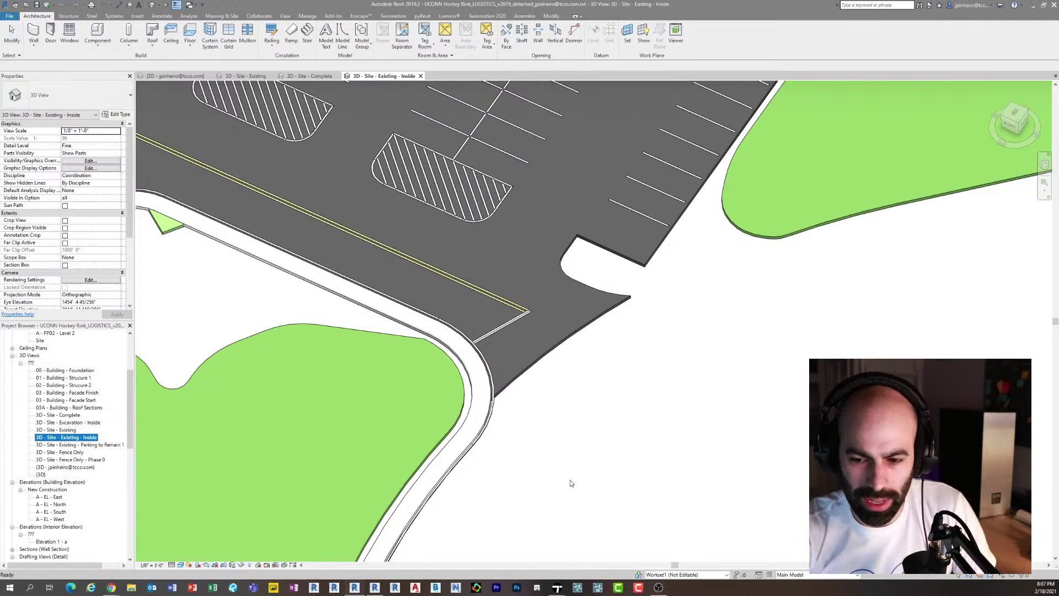
scroll(571, 483, down, 3)
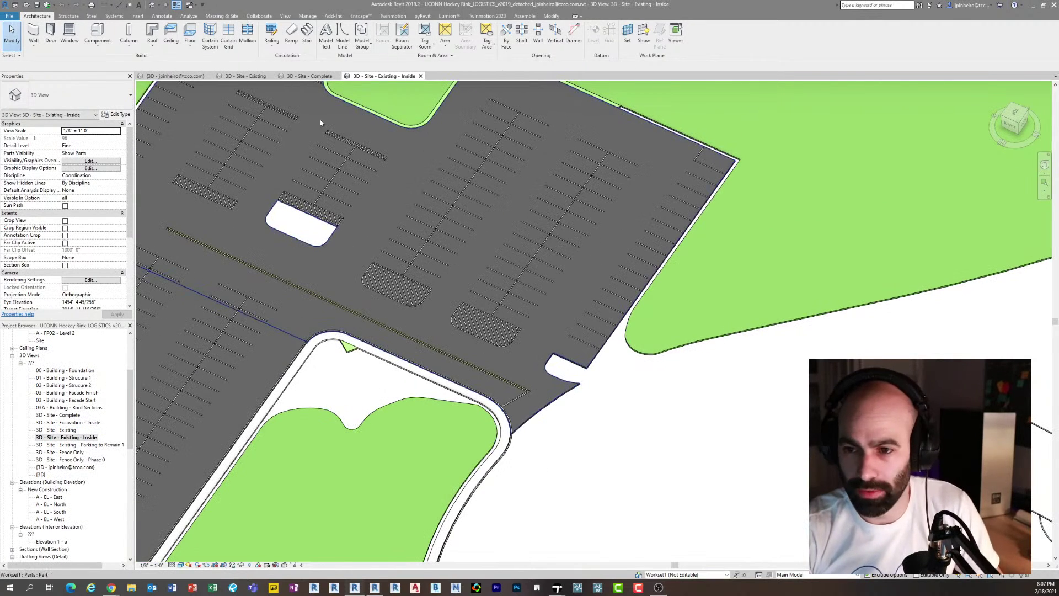
Switch to Twinmotion and inspect the concrete phase, including the rink foundations, concrete pumps, pond and adjacent road.
click(1034, 5)
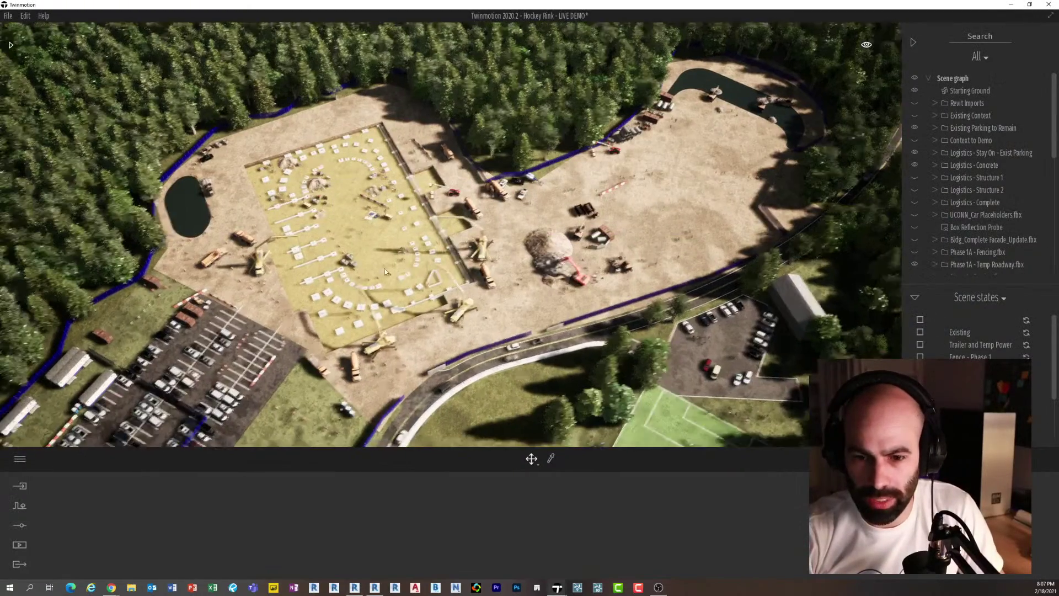
shift+middle_drag(385, 268, 352, 236)
scroll(352, 236, up, 1)
scroll(359, 247, up, 5)
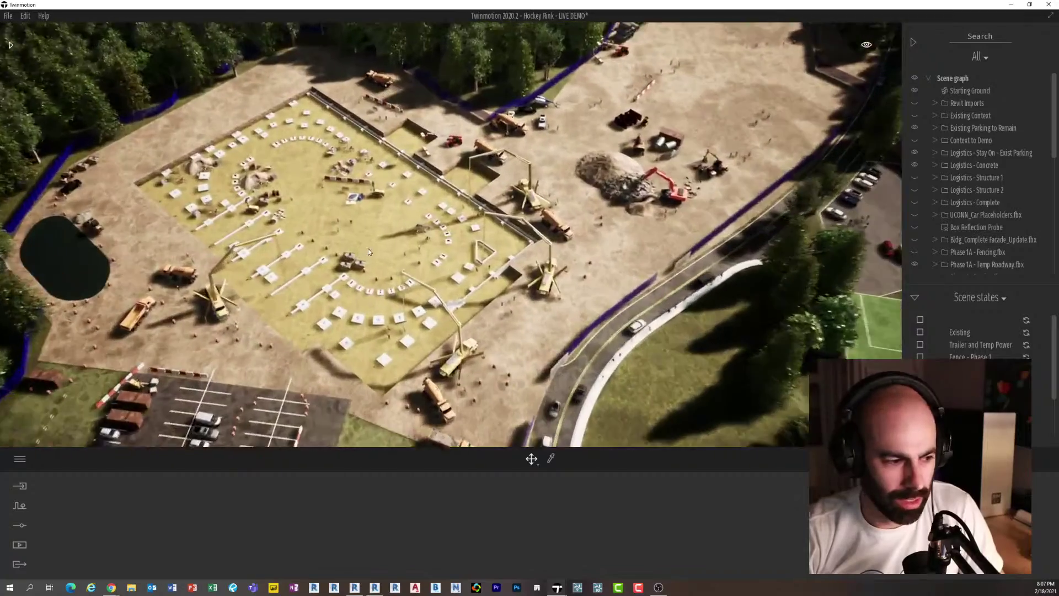
scroll(389, 254, down, 5)
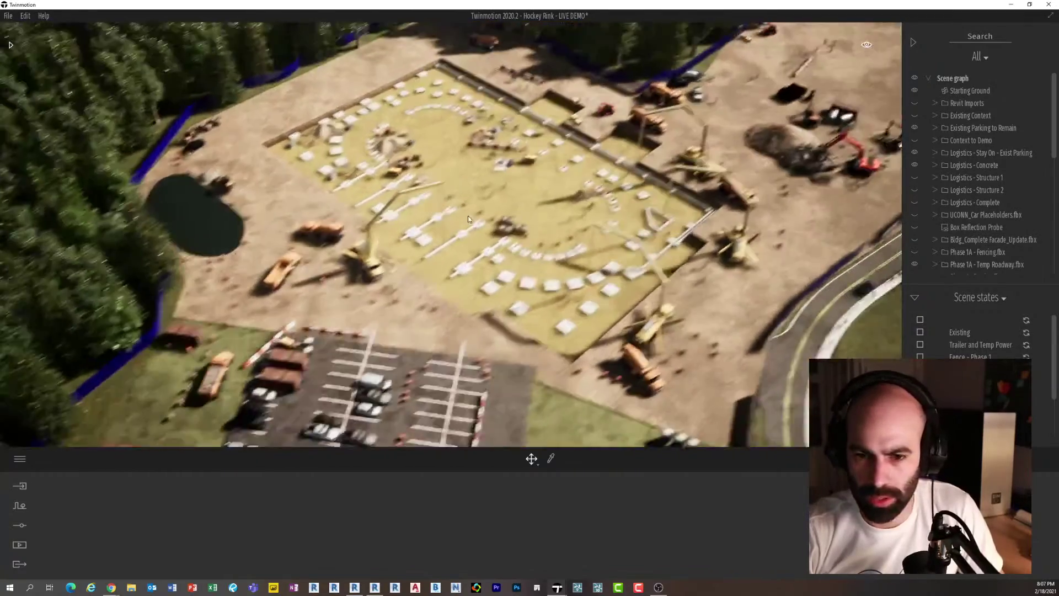
scroll(475, 229, down, 3)
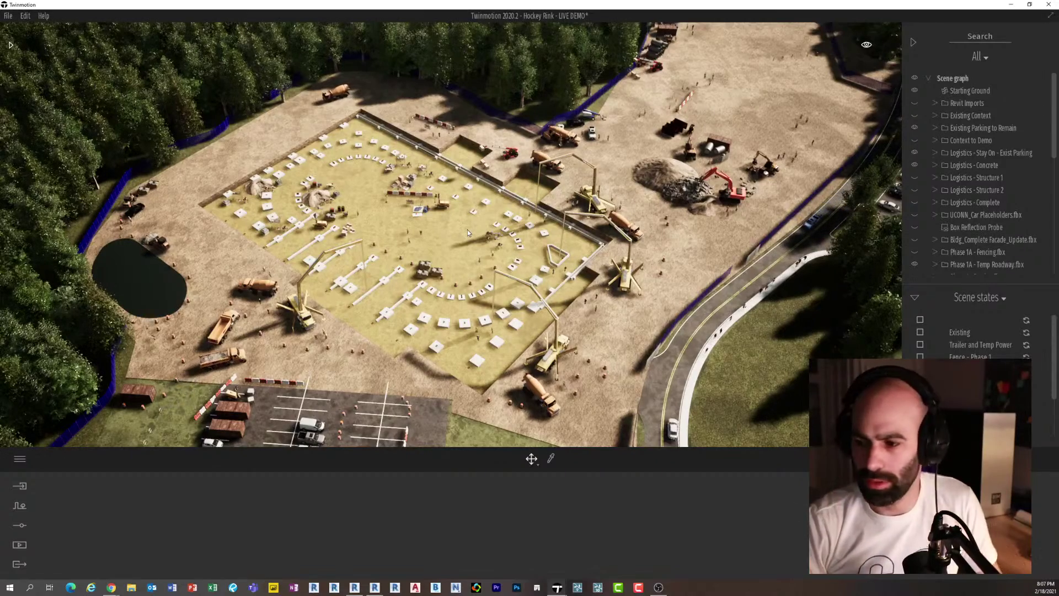
scroll(649, 307, up, 2)
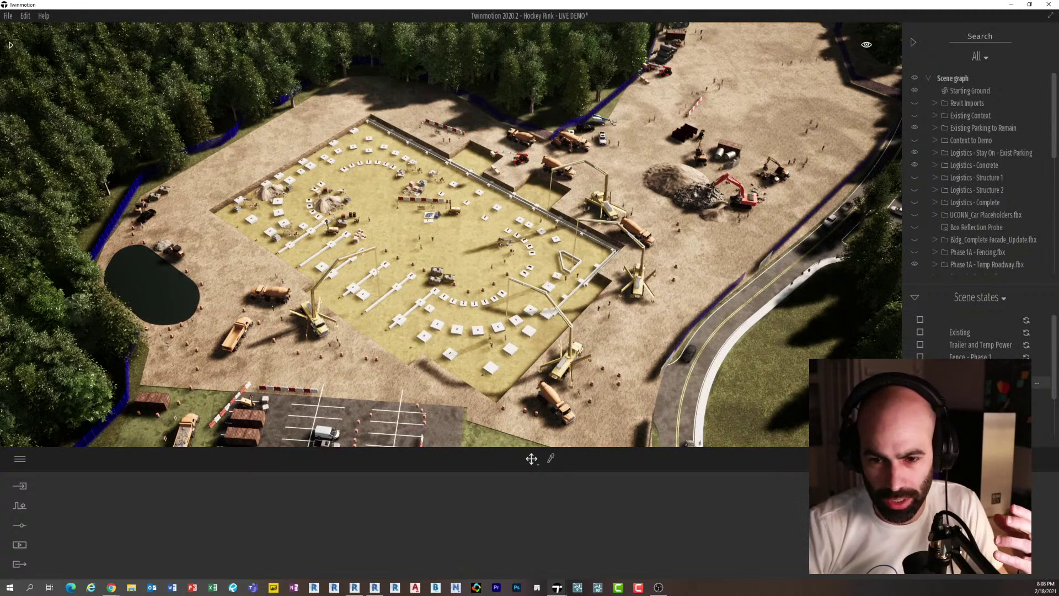
Activate the first steel structure scene state and inspect the partial frame, red crane and delivery trucks.
click(973, 383)
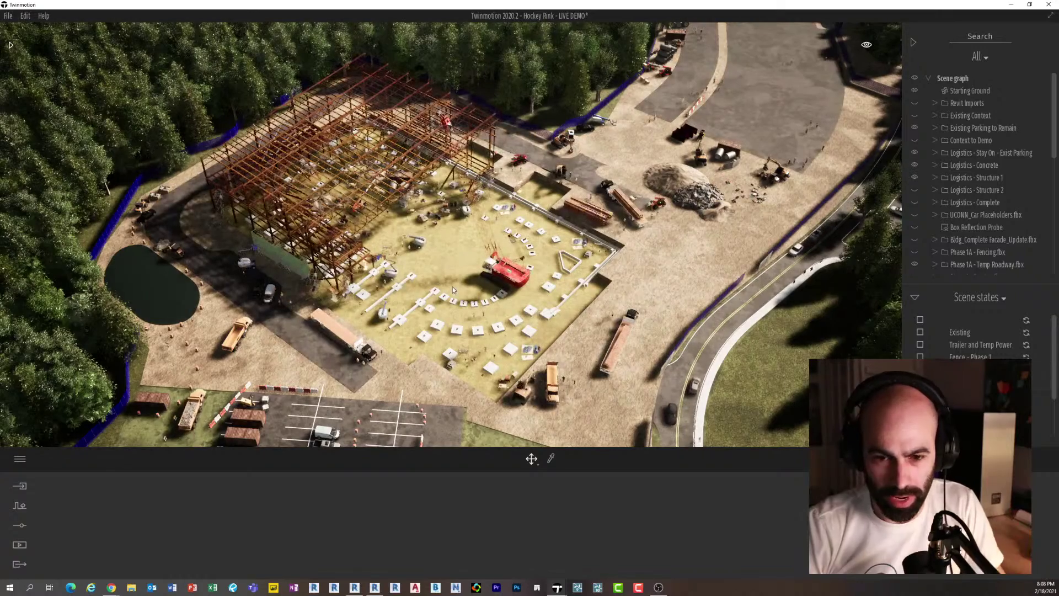
shift+middle_drag(455, 247, 541, 246)
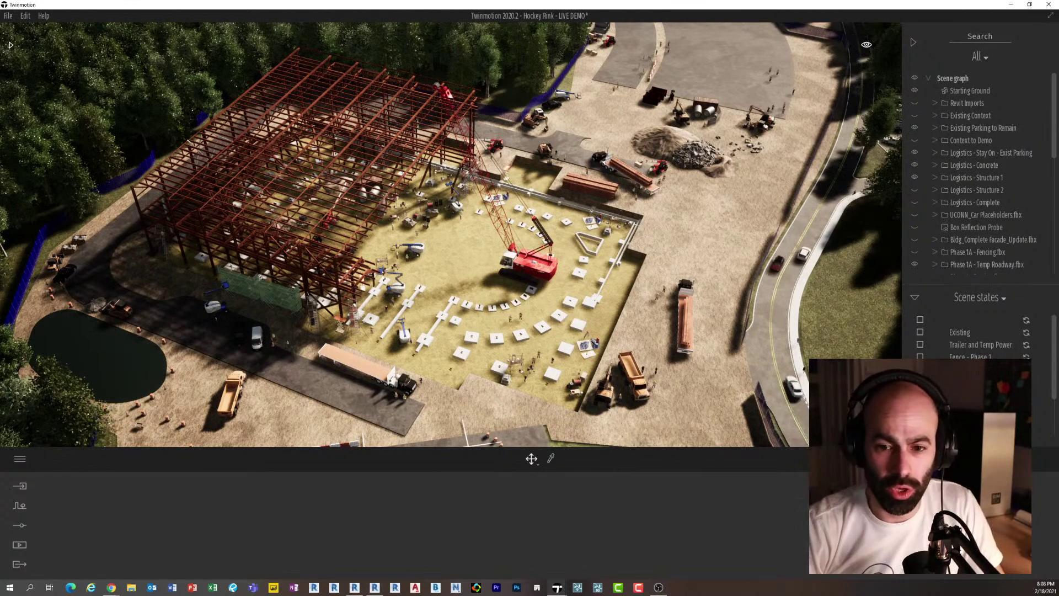
shift+middle_drag(341, 260, 325, 260)
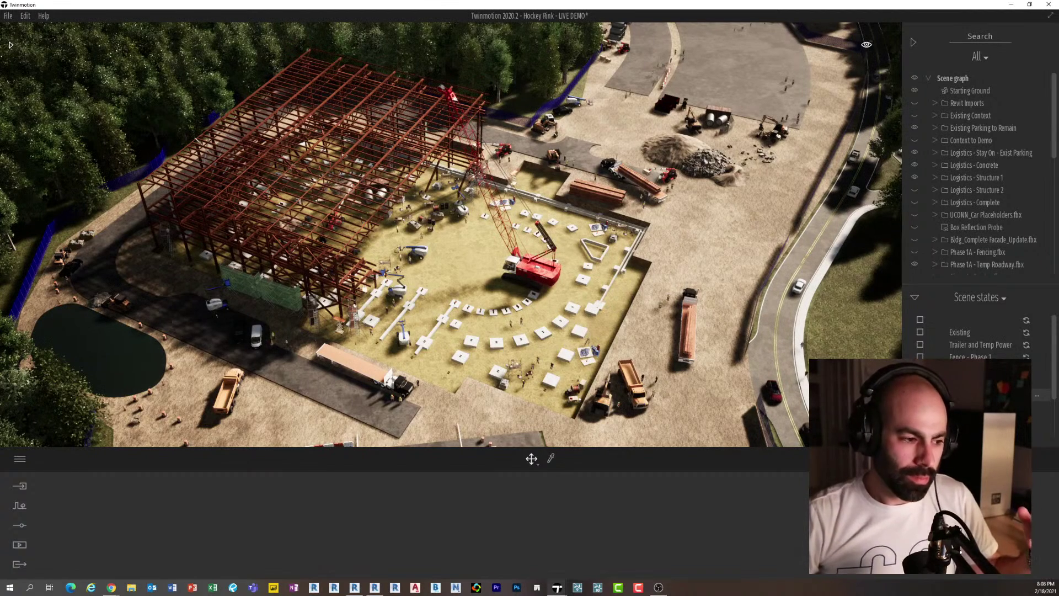
Activate the second structure scene state and inspect the extended steel frame, roof deck, crane and site fencing from the roadside.
click(974, 395)
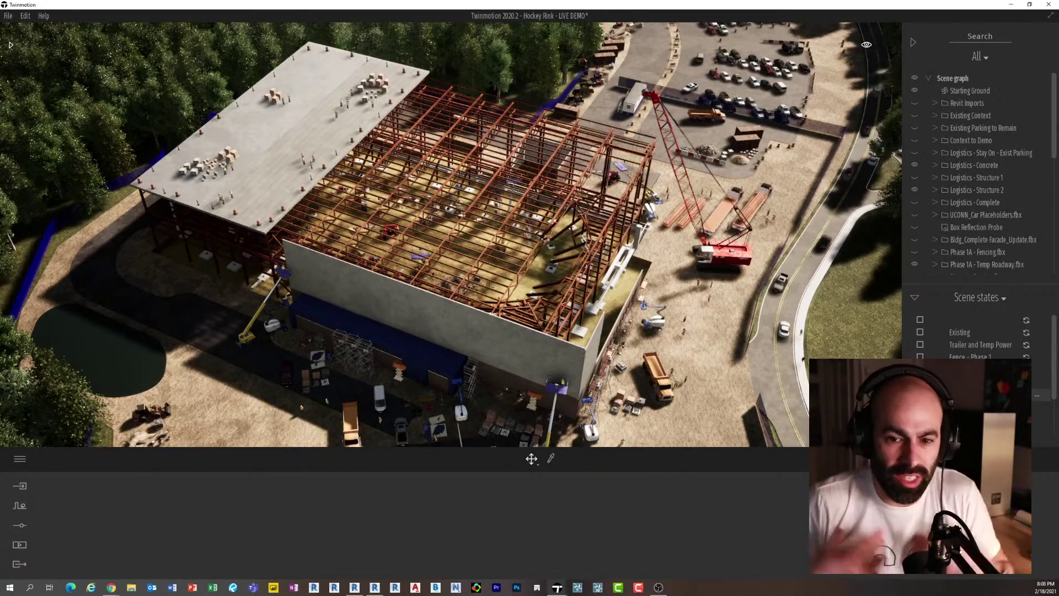
middle_drag(693, 284, 424, 289)
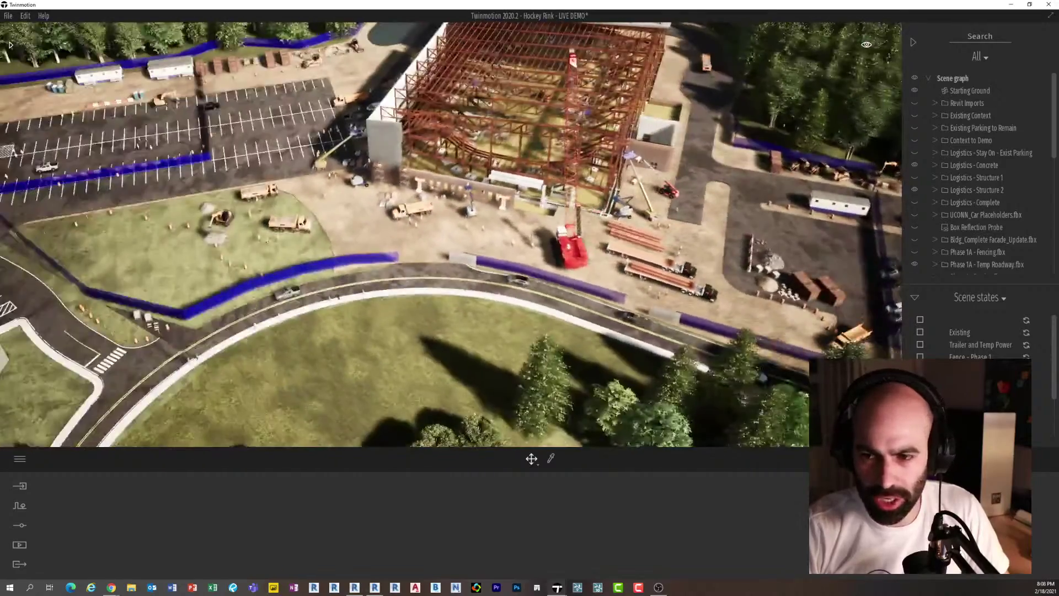
shift+middle_drag(733, 221, 489, 243)
scroll(513, 257, up, 3)
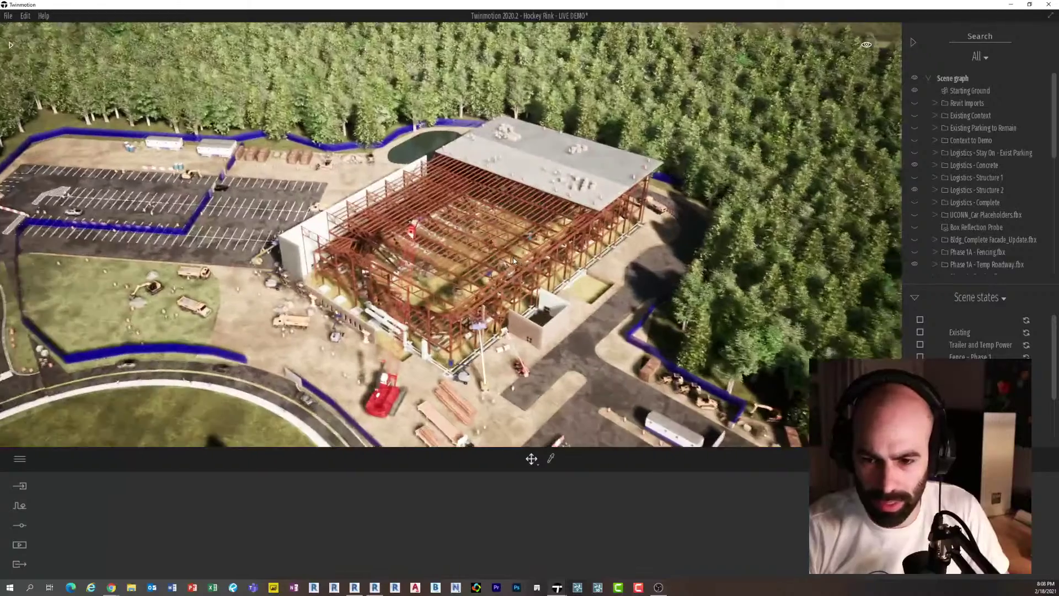
scroll(503, 252, down, 3)
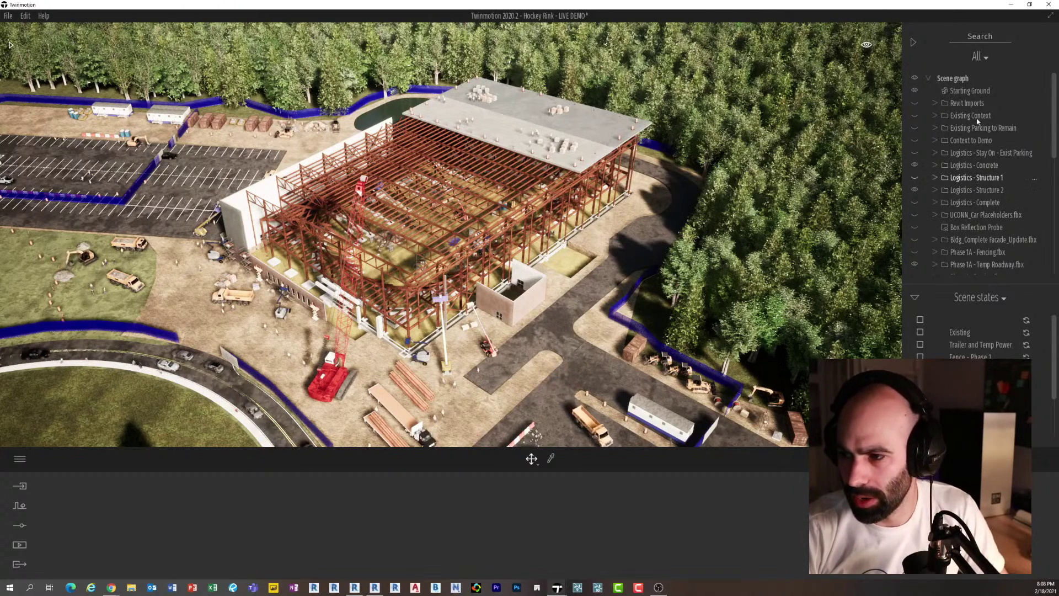
Expand the Revit Imports folder and toggle the visibility of Bldg_Steel 2, Bldg_Steel 1 and Bldg_Foundations to compare the building parts.
click(935, 103)
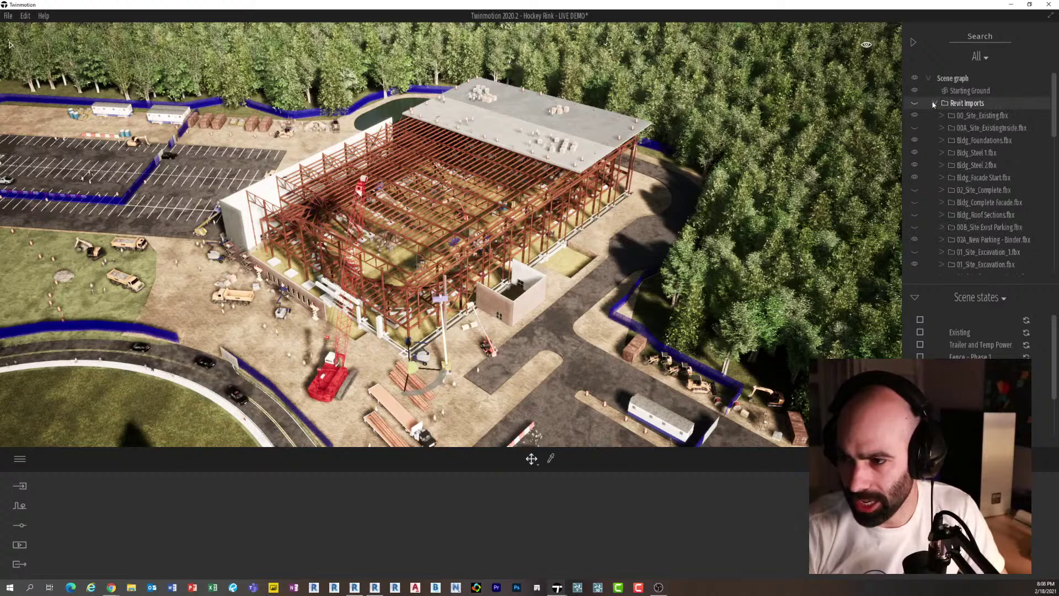
click(914, 165)
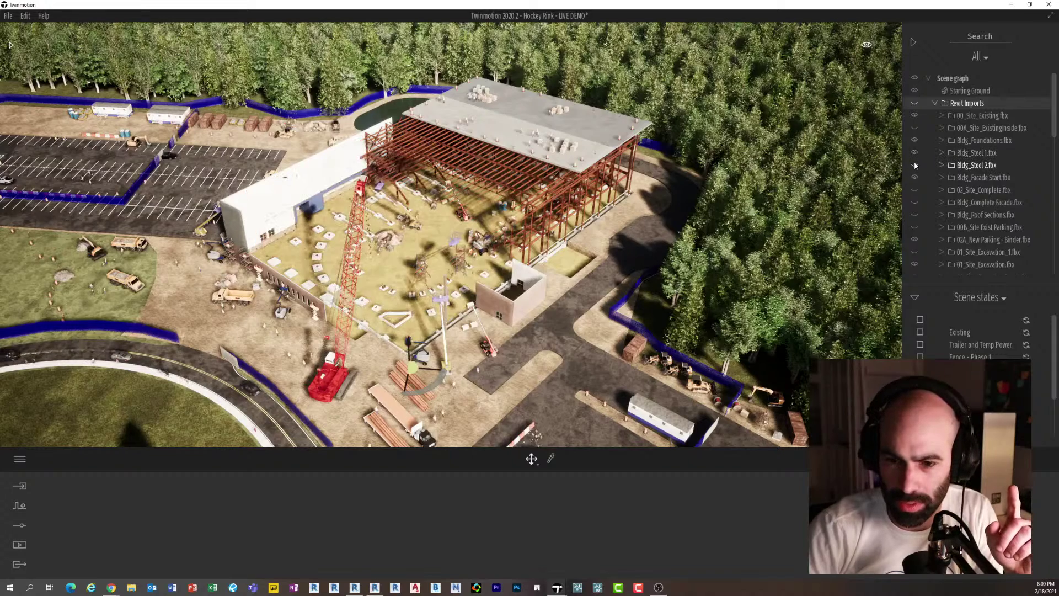
click(914, 154)
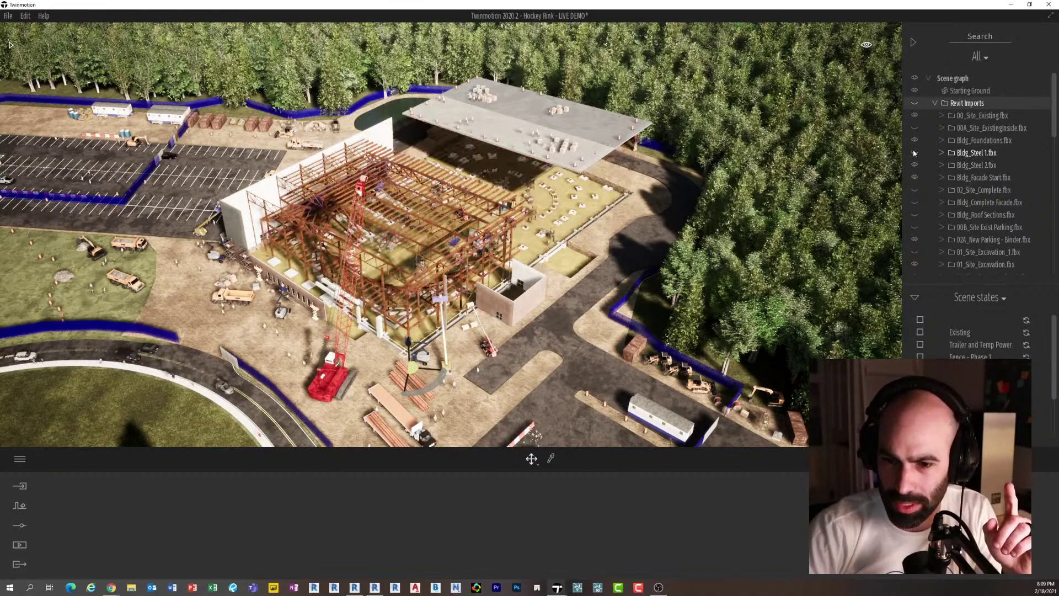
click(914, 153)
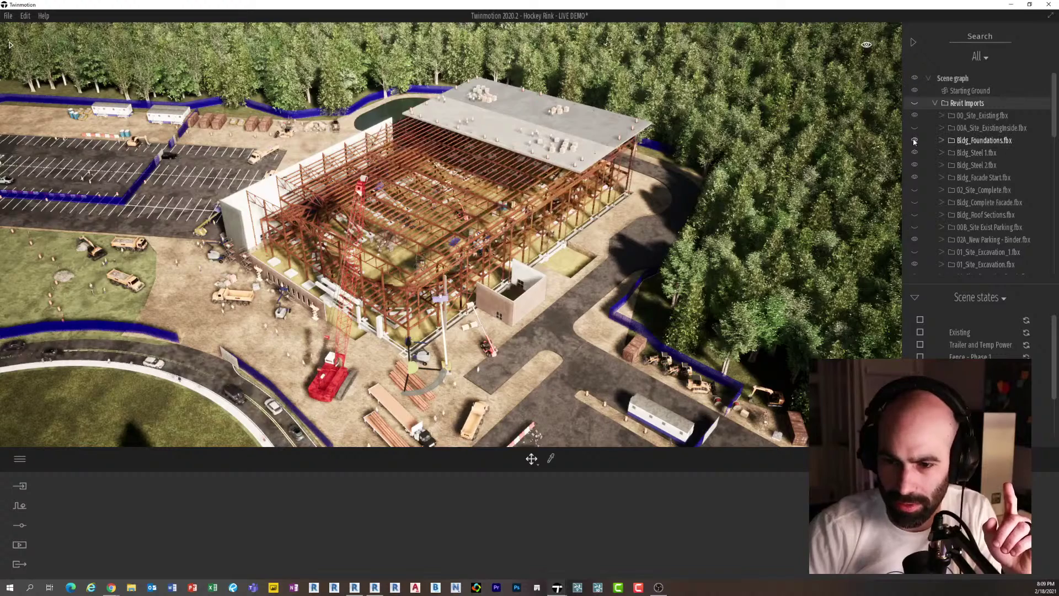
click(913, 142)
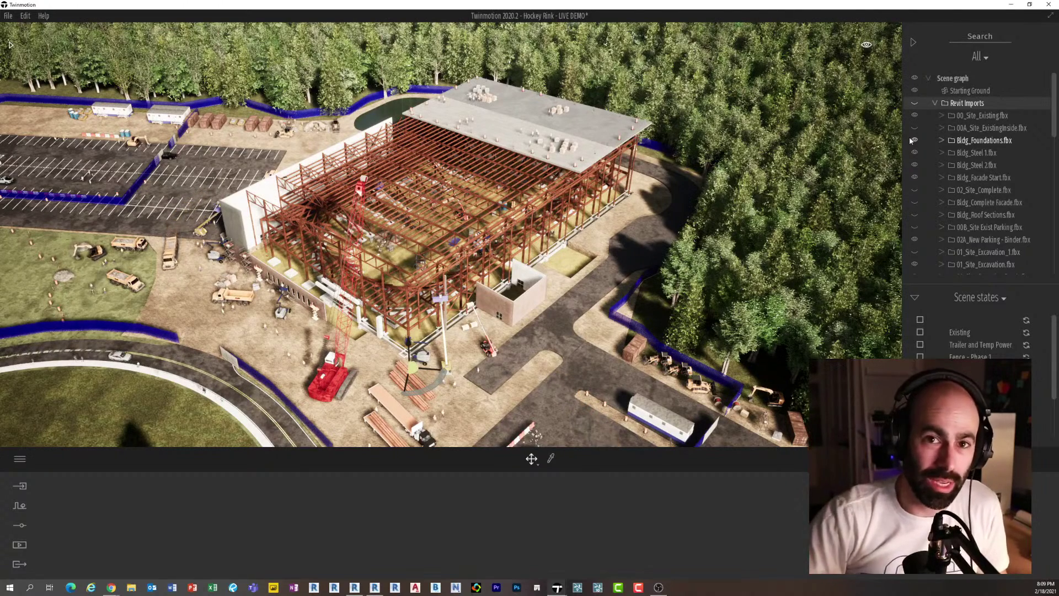
Switch to Revit, open the 00 - Building - Foundation 3D view and examine the footings and foundation walls.
click(356, 585)
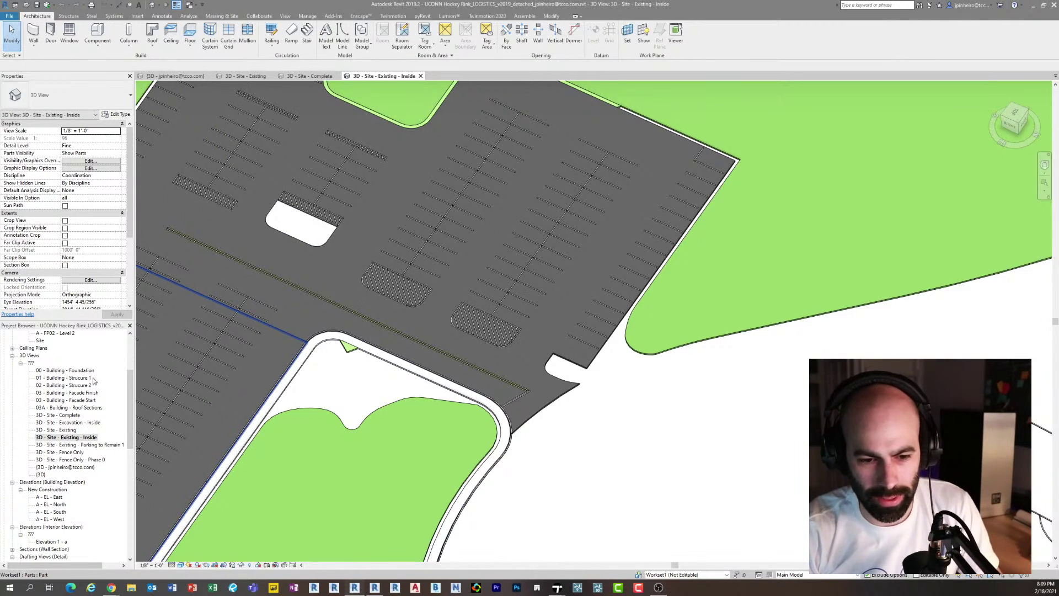
double_click(67, 370)
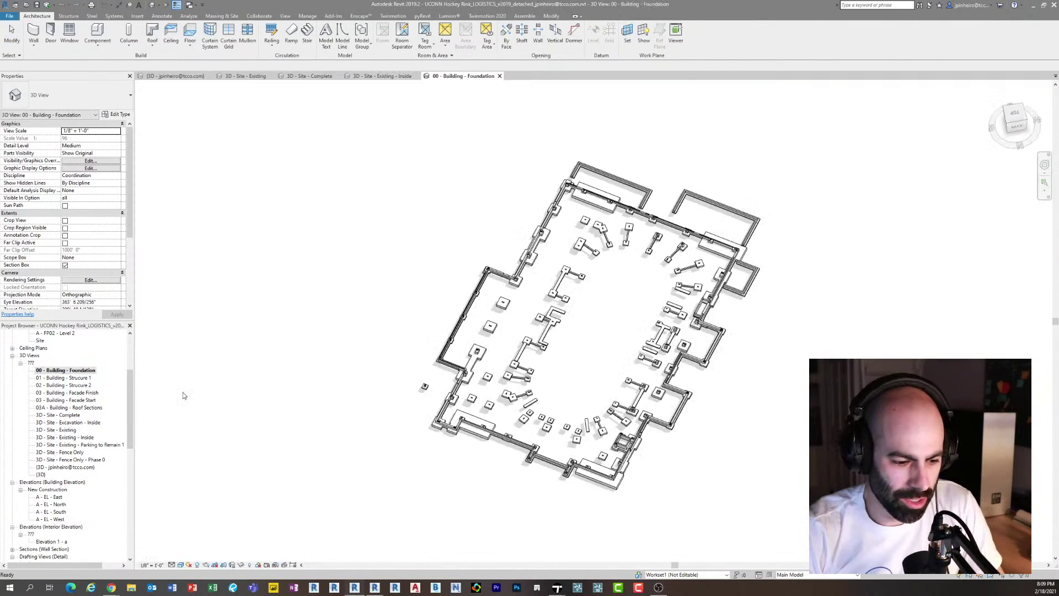
shift+middle_drag(352, 369, 648, 324)
Open the 01 - Building - Strucure 1 and 02 - Building - Strucure 2 views and examine the steel framing.
double_click(63, 377)
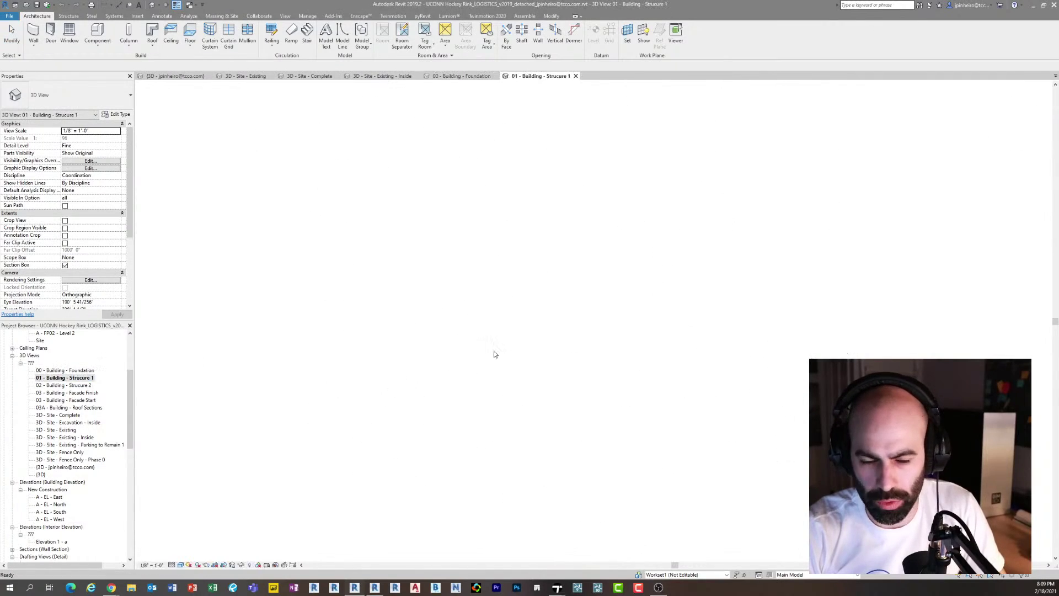
mouse_move(494, 354)
shift+middle_down()
mouse_move(641, 485)
mouse_move(759, 465)
mouse_move(699, 367)
mouse_move(764, 298)
mouse_move(598, 326)
mouse_move(511, 355)
shift+middle_up()
double_click(77, 385)
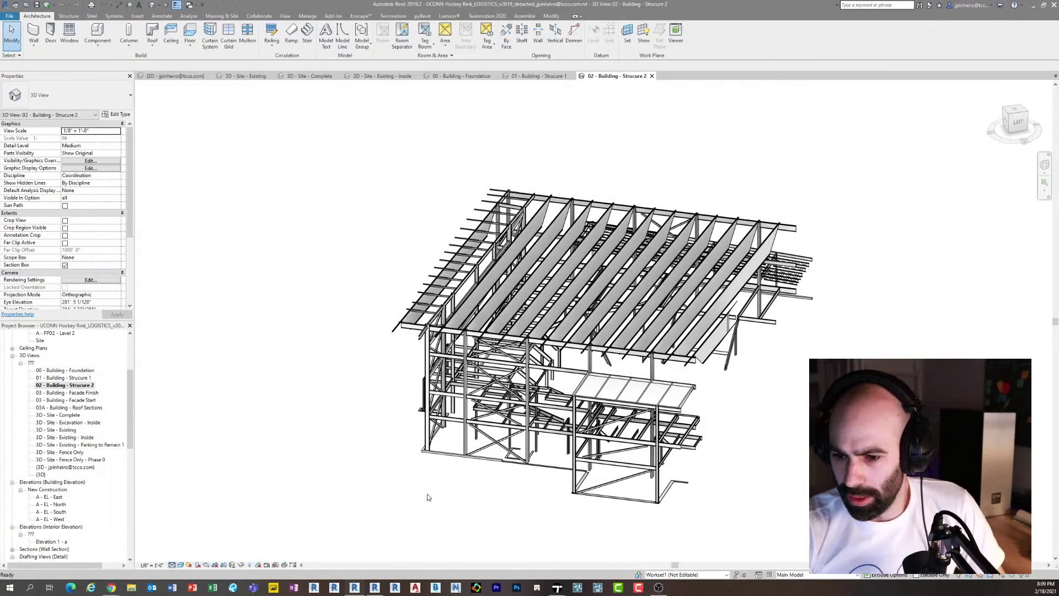
shift+middle_drag(442, 463, 569, 437)
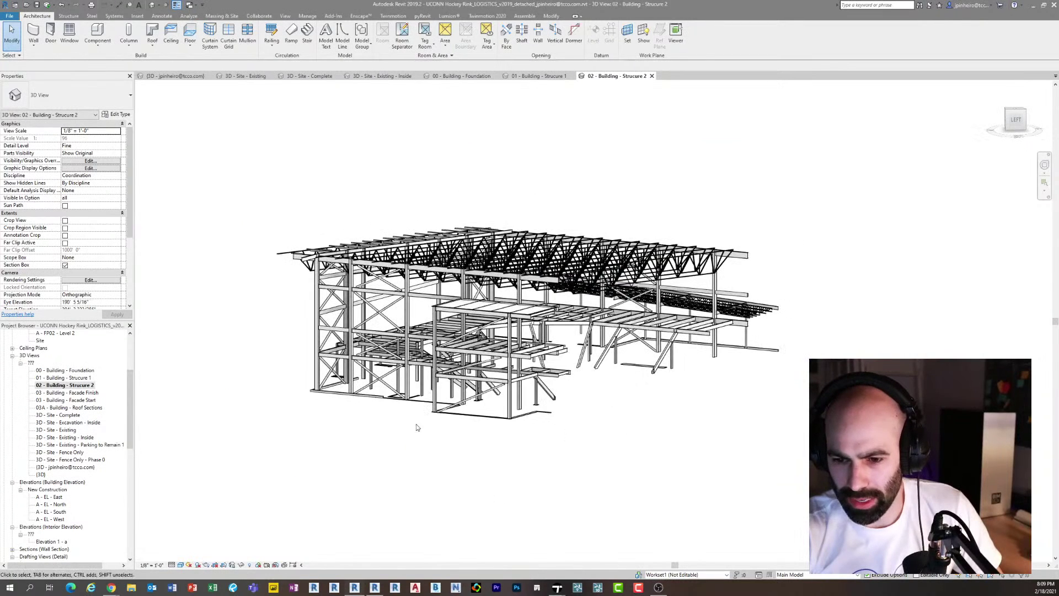
Open the 03 - Building - Facade Start view and examine the partial facade and interior seating within the section box.
click(87, 400)
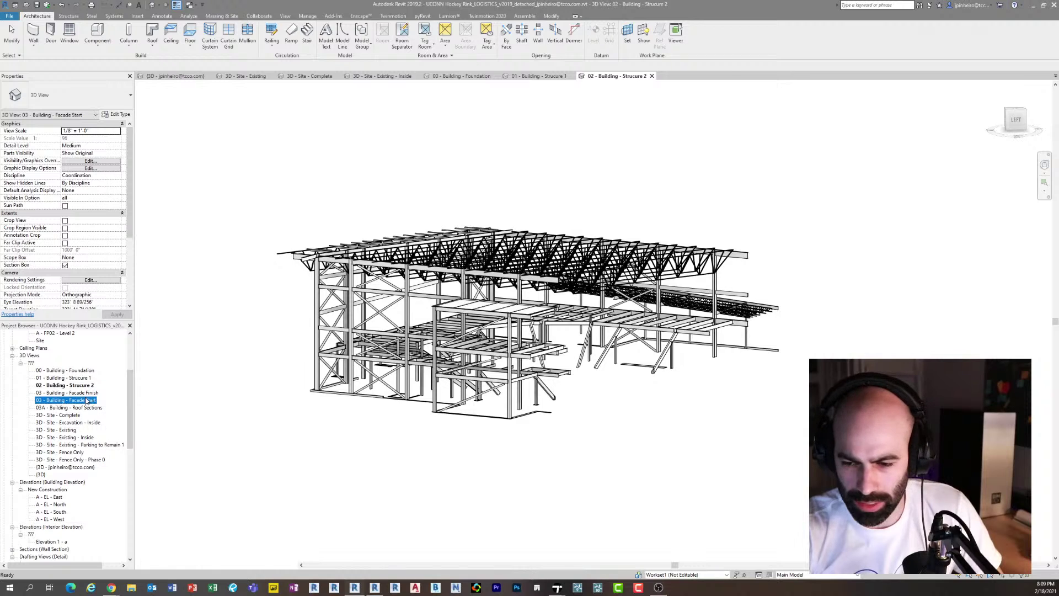
double_click(86, 400)
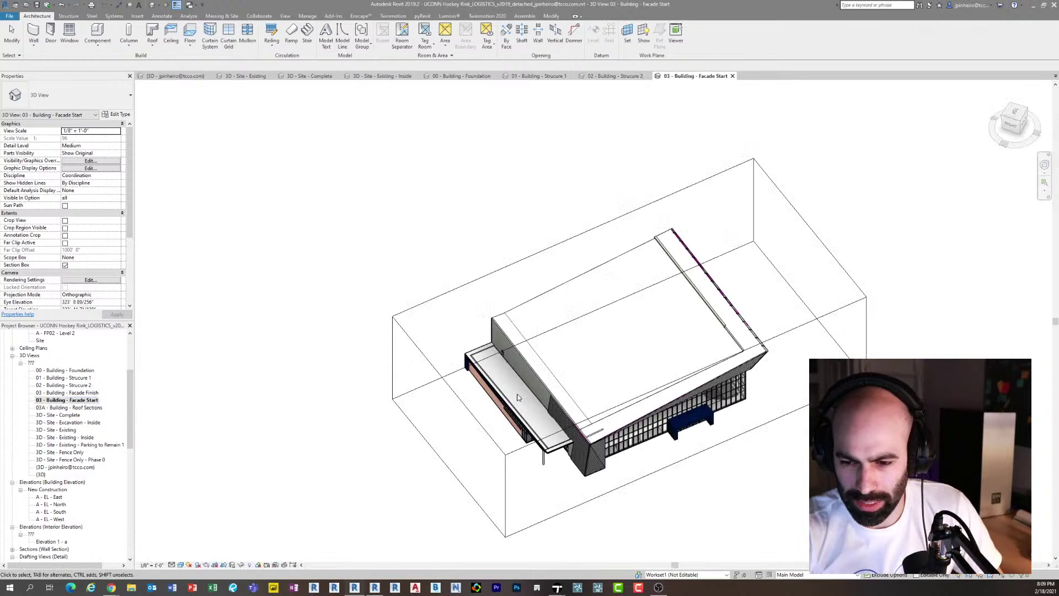
shift+middle_drag(541, 403, 603, 353)
scroll(568, 366, up, 3)
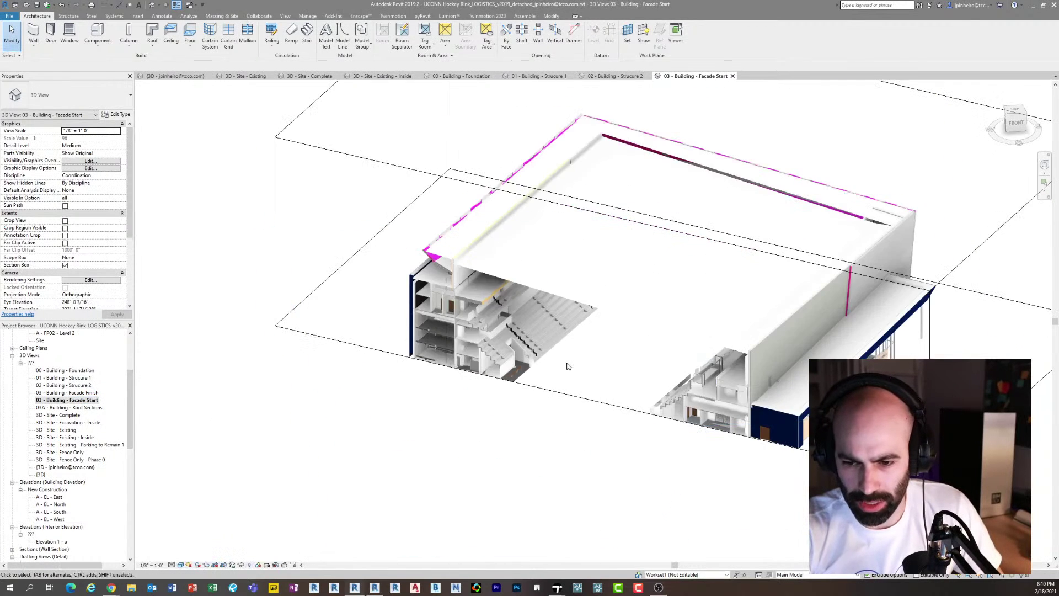
Open the 03 - Building - Facade Finish 3D view and examine the finished facade and interior seating within the section box.
double_click(89, 392)
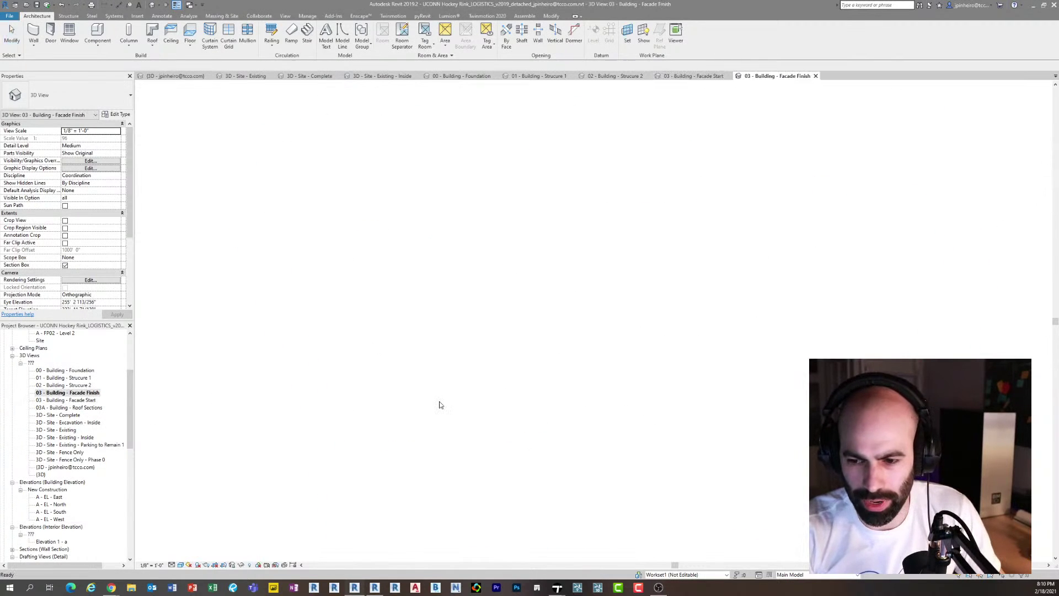
middle_drag(555, 446, 482, 442)
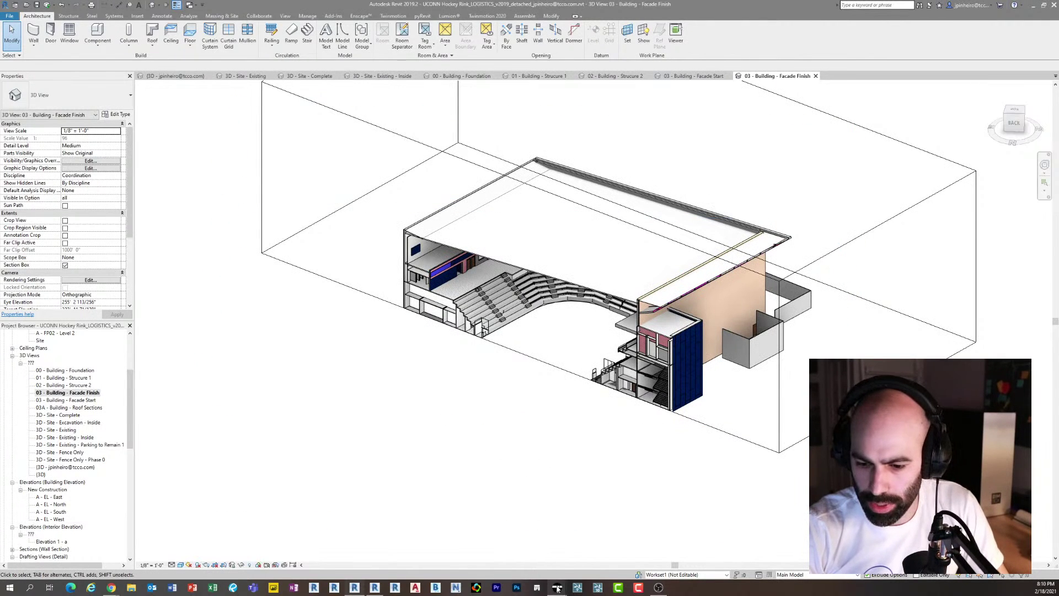
Switch to Twinmotion and examine the partially roofed steel structure and the surrounding construction logistics.
mouse_move(558, 588)
click(591, 552)
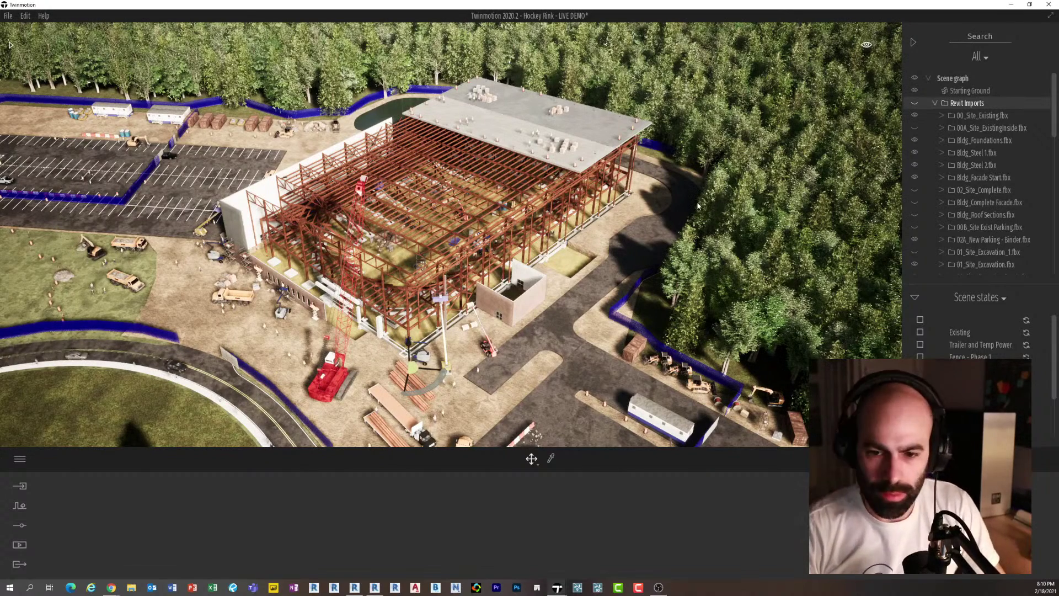
scroll(476, 226, up, 2)
scroll(477, 226, up, 2)
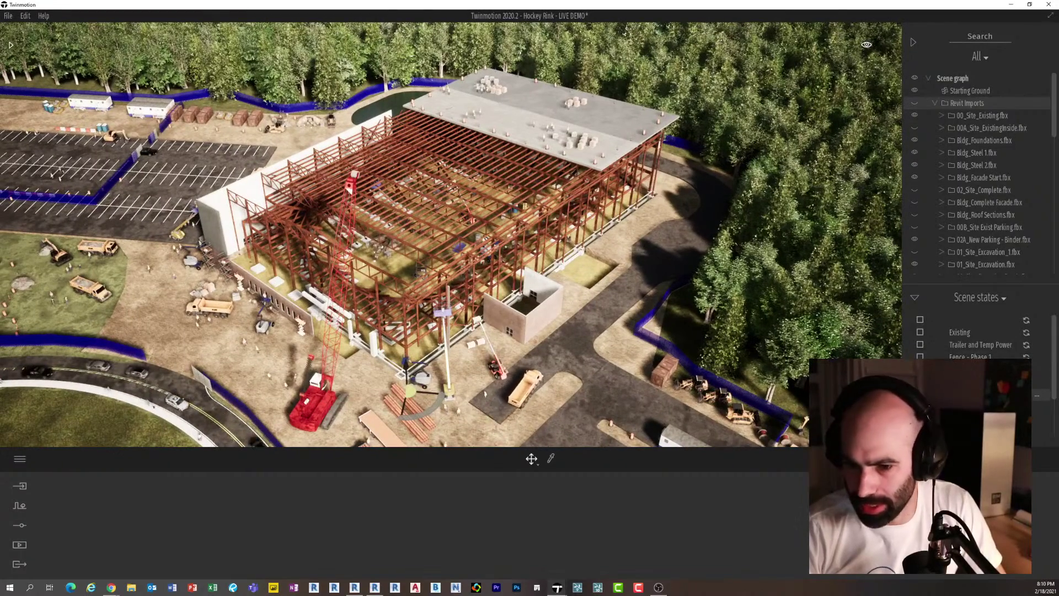
scroll(556, 278, down, 4)
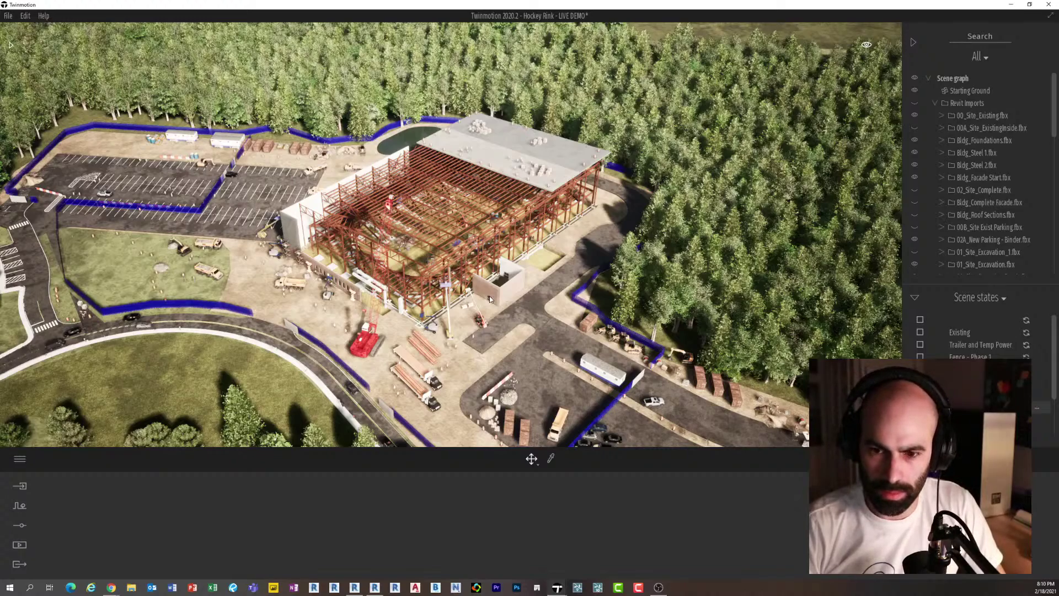
Display the 02_Site_Complete model with the enclosed building and examine it from the entrance side toward the parking lots.
key(ctrl+z)
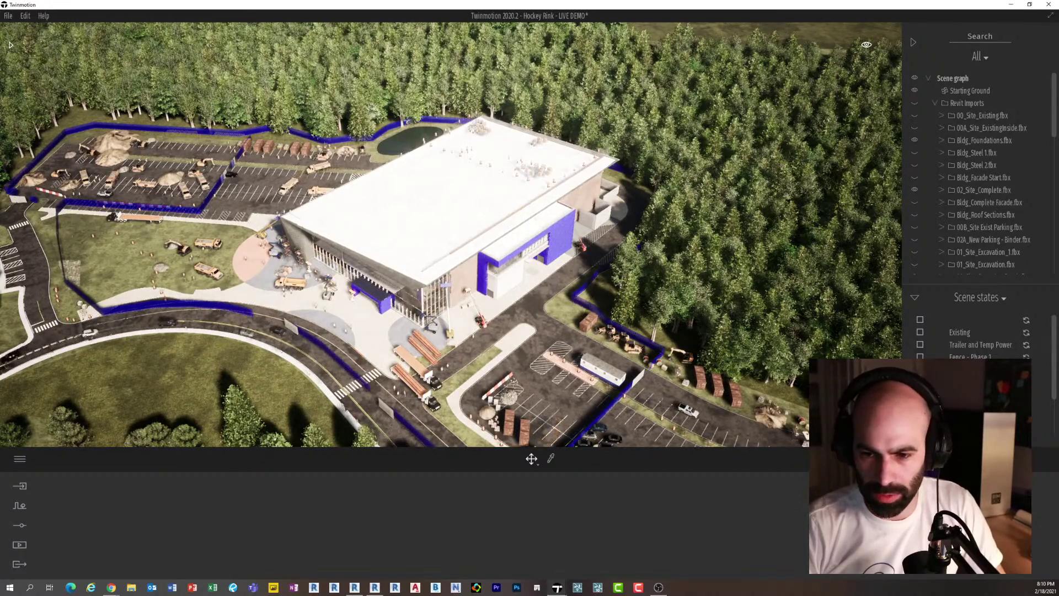
shift+middle_drag(419, 249, 529, 245)
middle_drag(419, 265, 585, 209)
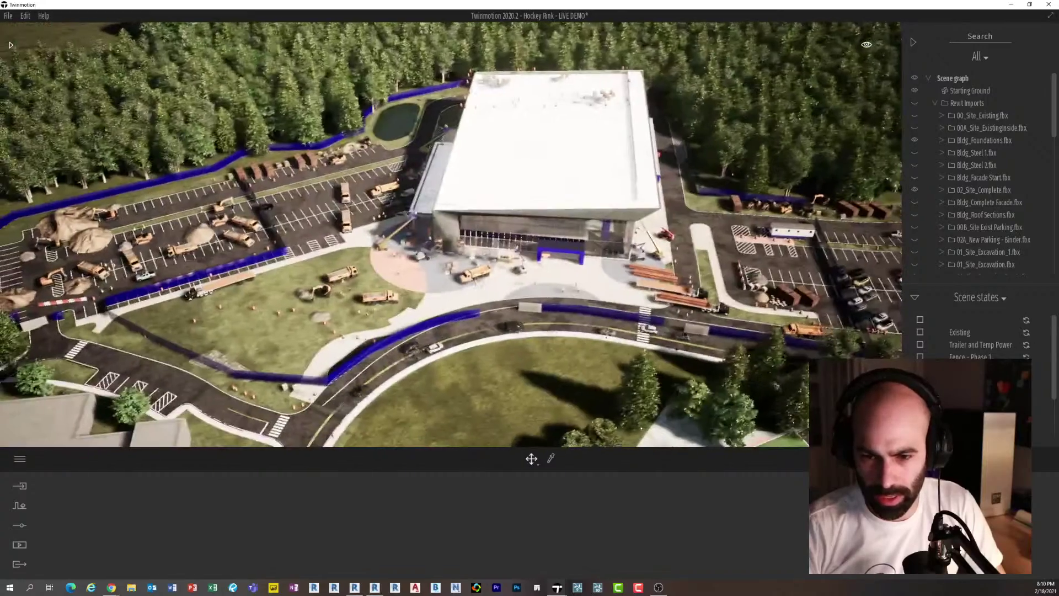
shift+middle_drag(419, 238, 593, 241)
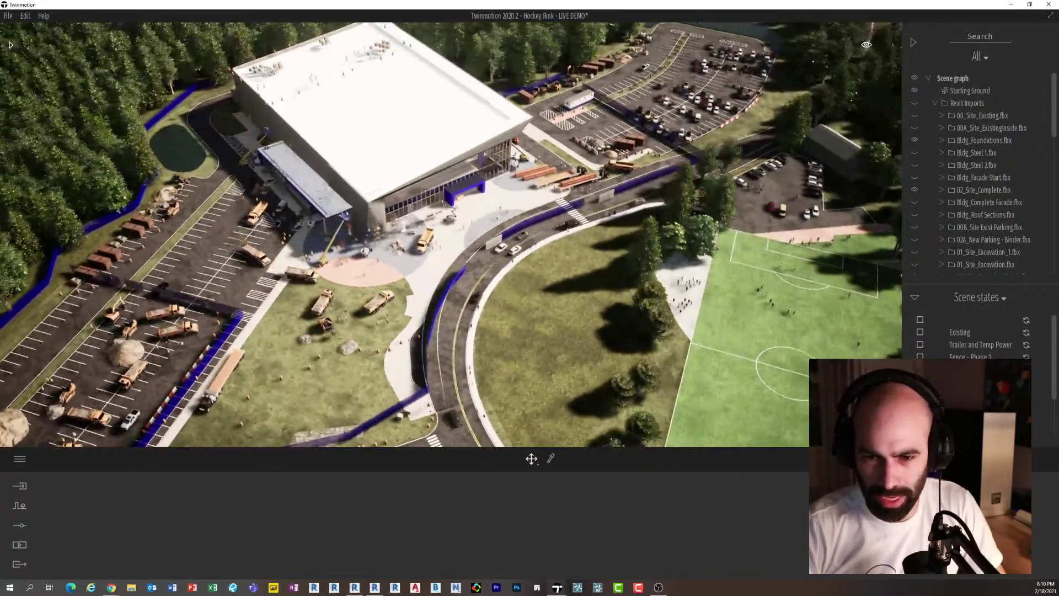
middle_drag(764, 77, 616, 201)
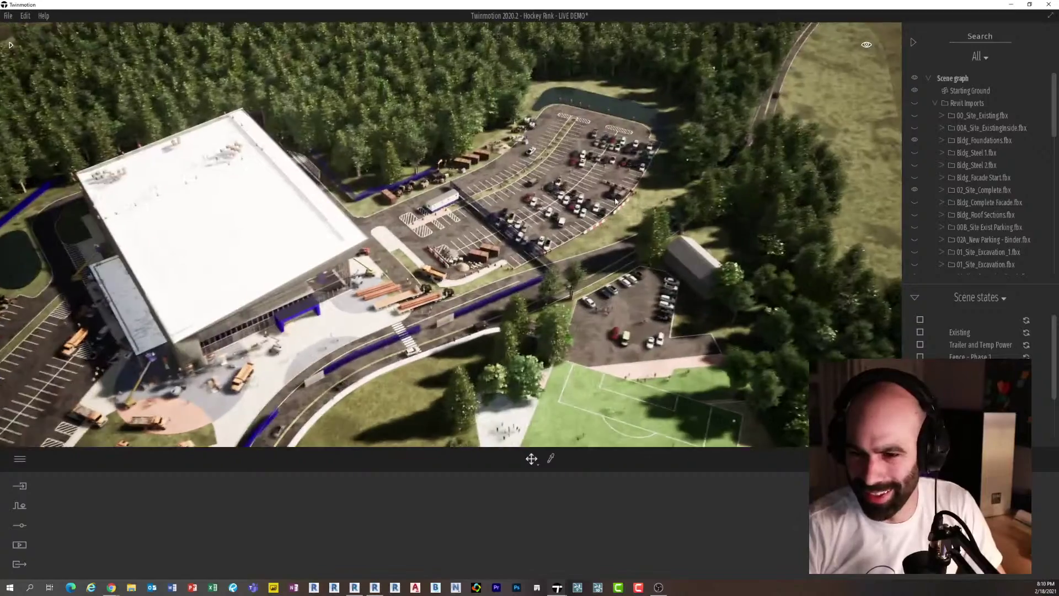
Examine the parking lot beside the pond, including its parked cars, fence line and material storage.
scroll(616, 201, up, 6)
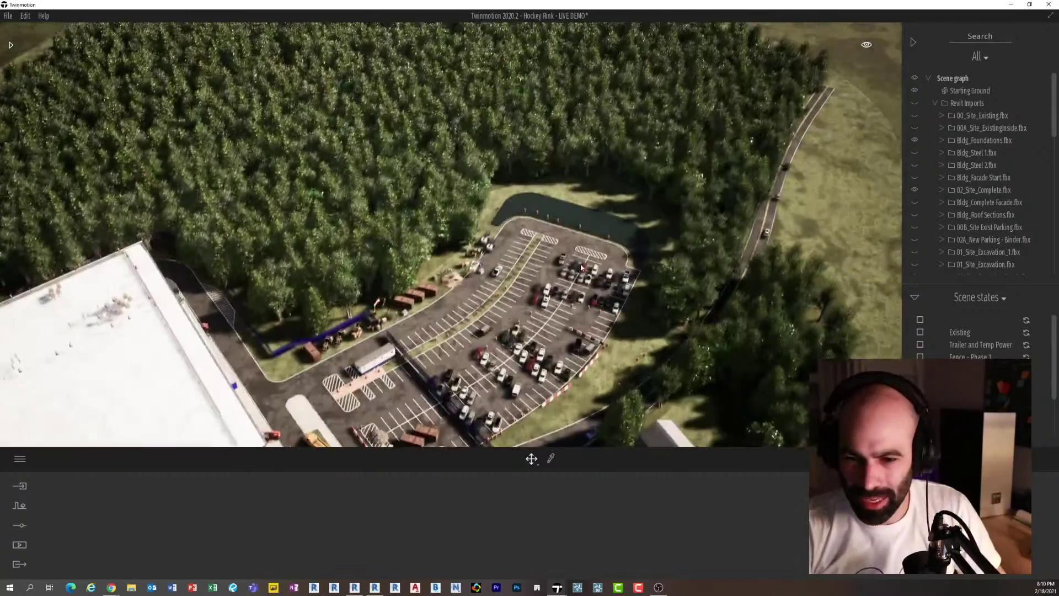
scroll(581, 264, up, 2)
shift+middle_drag(580, 265, 584, 323)
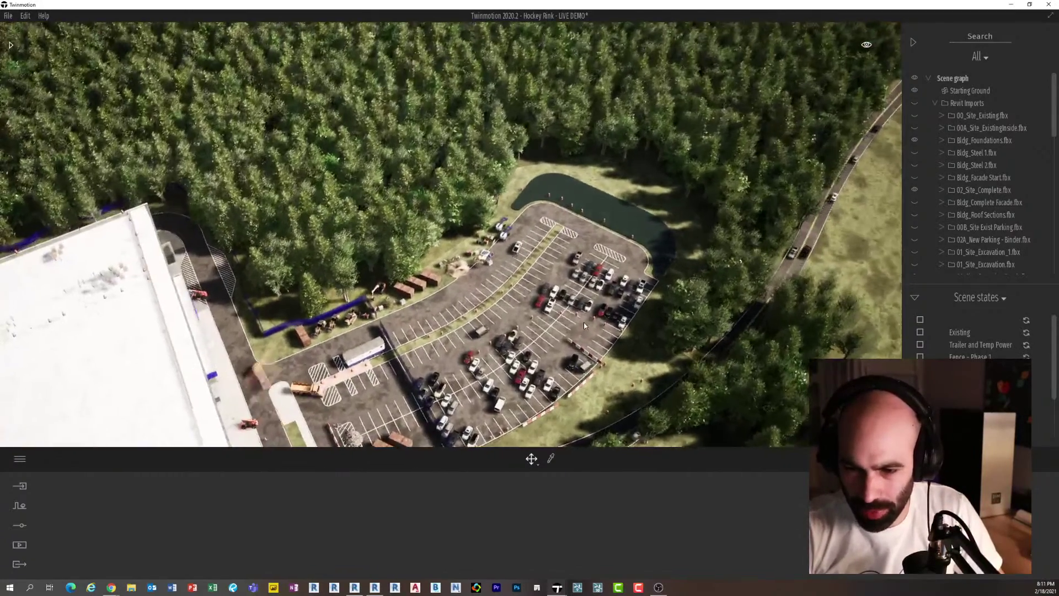
scroll(584, 322, up, 3)
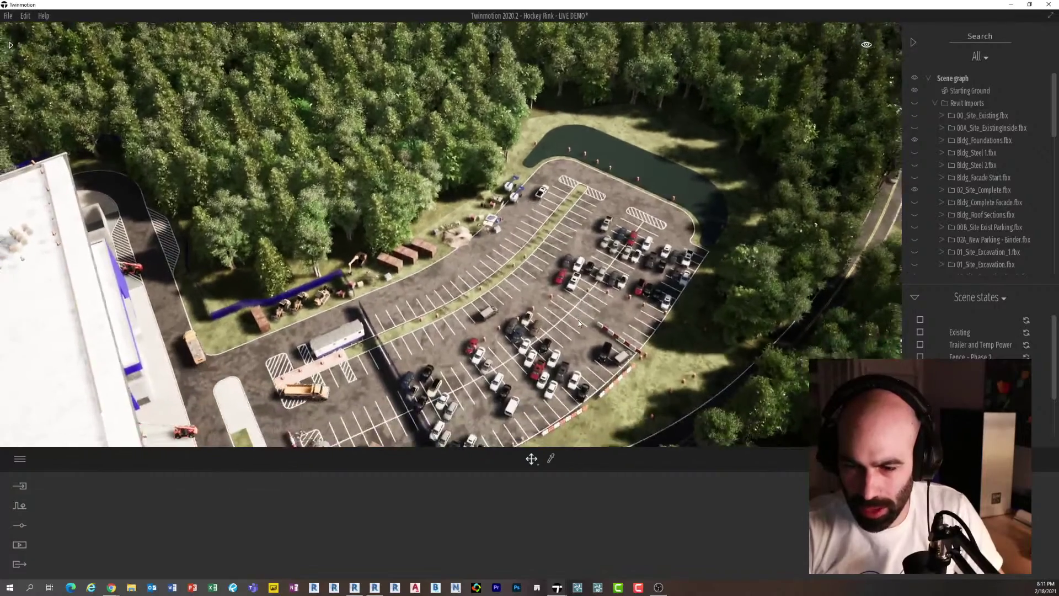
scroll(579, 323, down, 5)
middle_drag(375, 397, 475, 327)
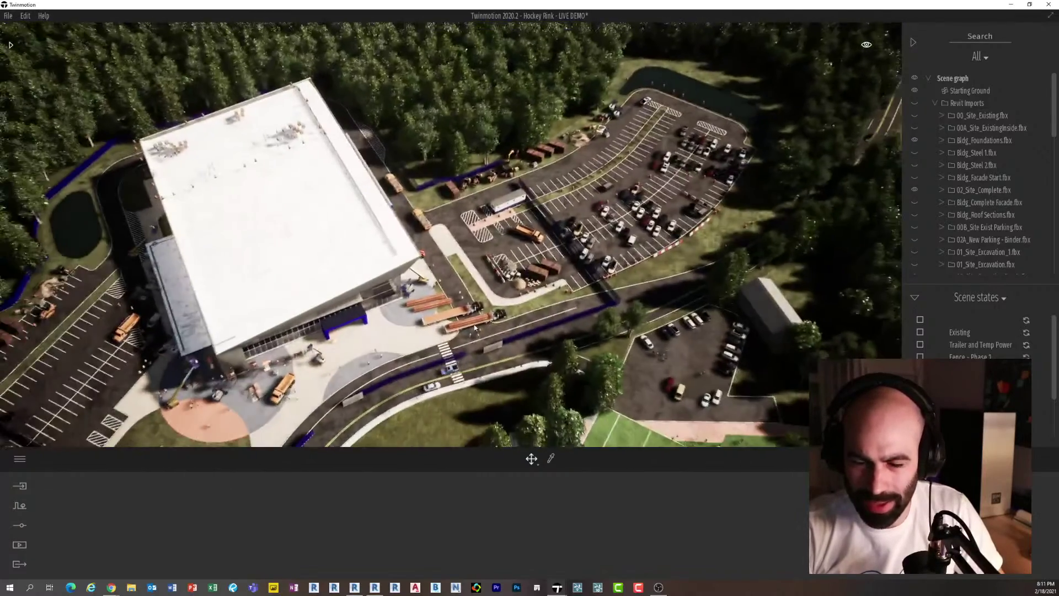
Examine the overall site from above, covering the building, fenced staging areas, road and sports field.
scroll(475, 327, down, 2)
middle_drag(320, 402, 453, 323)
scroll(453, 323, down, 2)
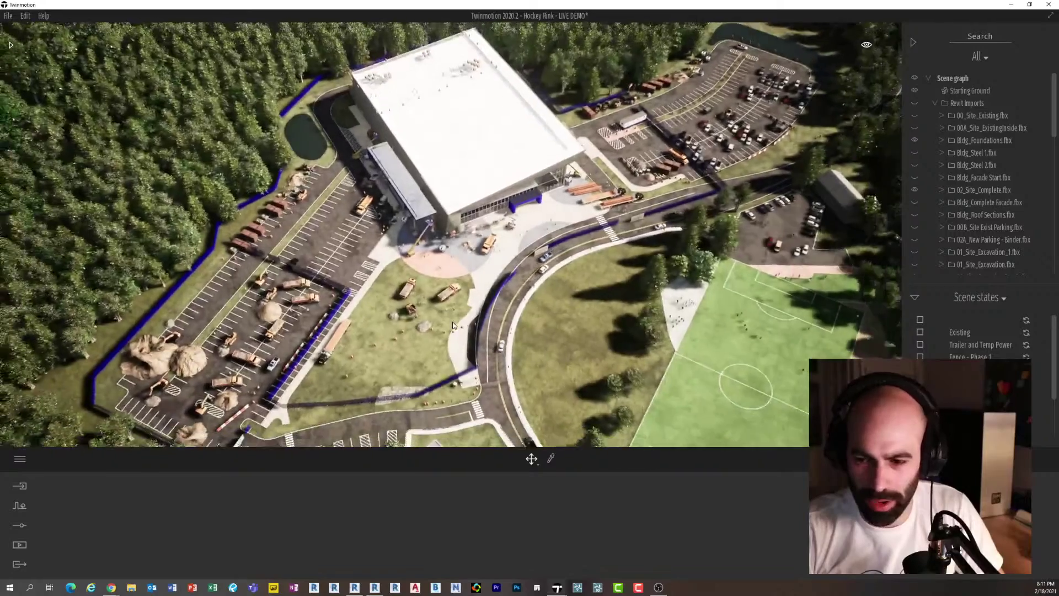
scroll(453, 326, down, 3)
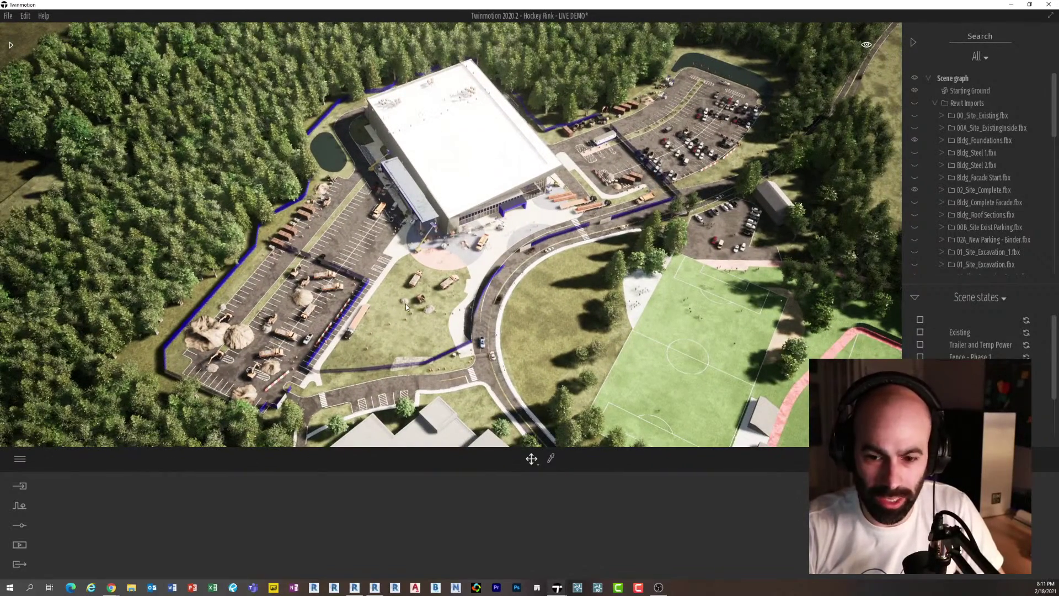
scroll(406, 305, up, 2)
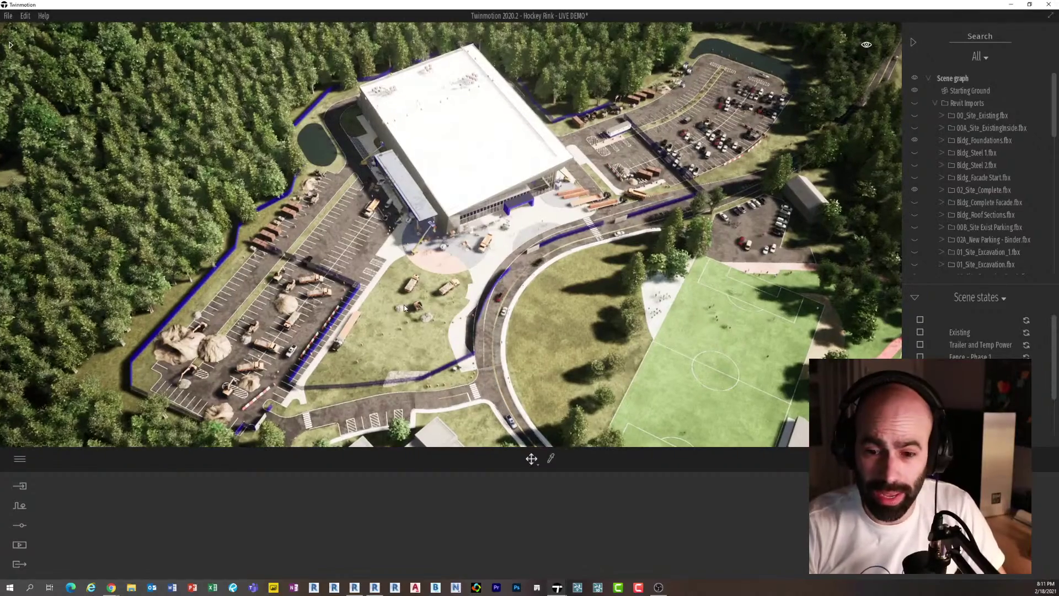
scroll(404, 307, up, 1)
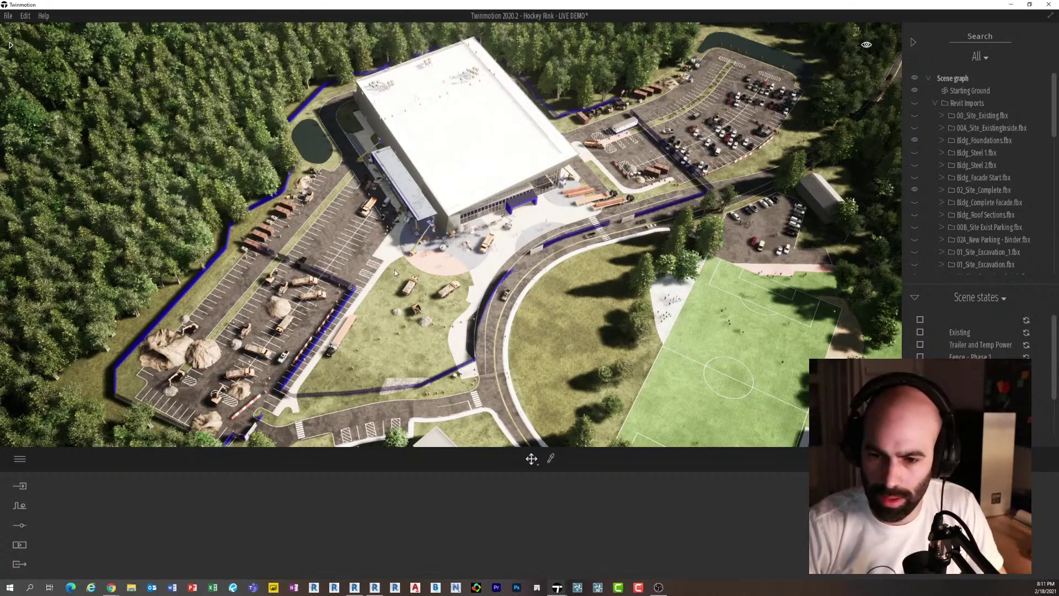
Display the finished site with trees and parked cars, and examine the building's entrance plaza and adjacent parking lot.
scroll(395, 270, up, 2)
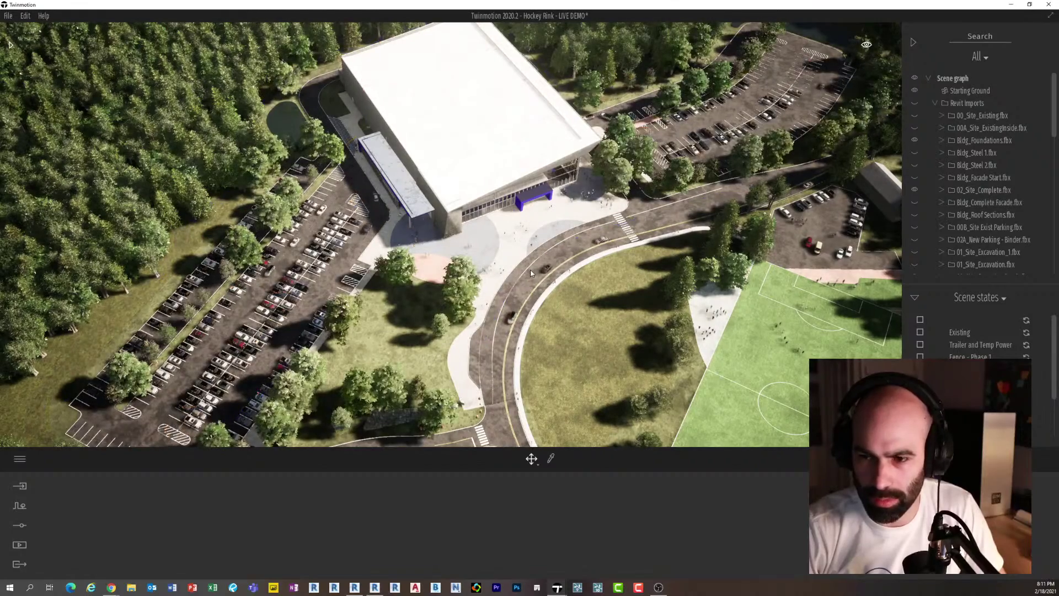
scroll(468, 282, up, 1)
middle_drag(235, 330, 314, 195)
key(w)
right_drag(314, 194, 332, 177)
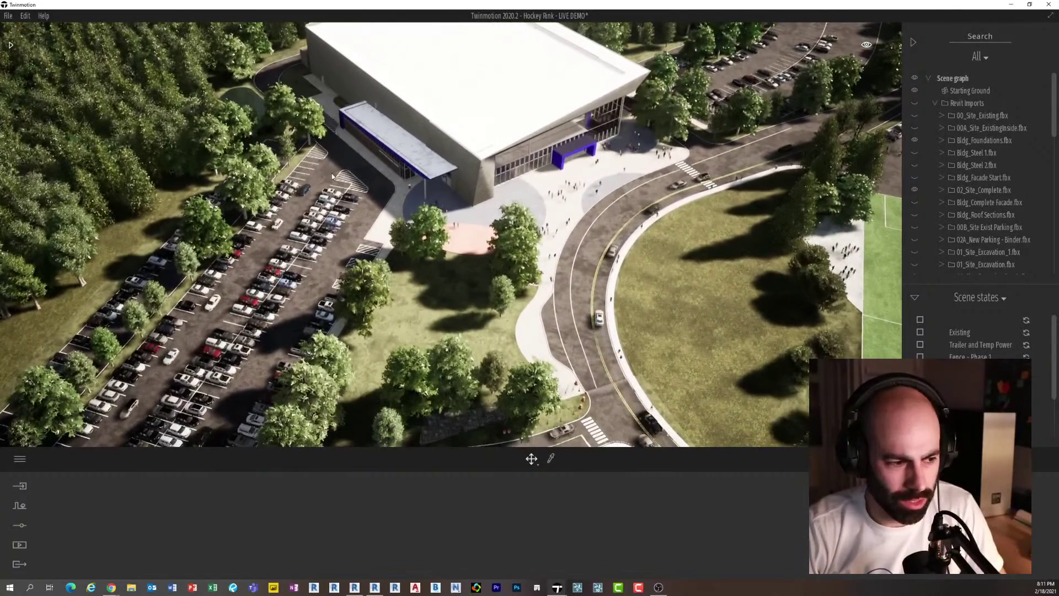
Switch to the UCONN Hockey Rink project in Revit and open its default 3D view.
click(372, 590)
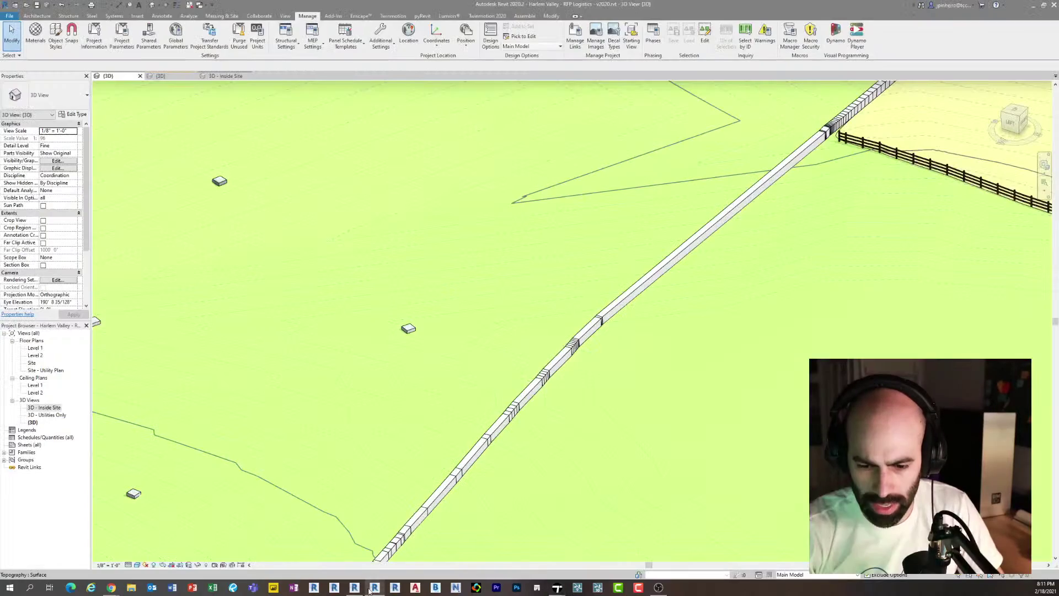
click(374, 588)
click(354, 588)
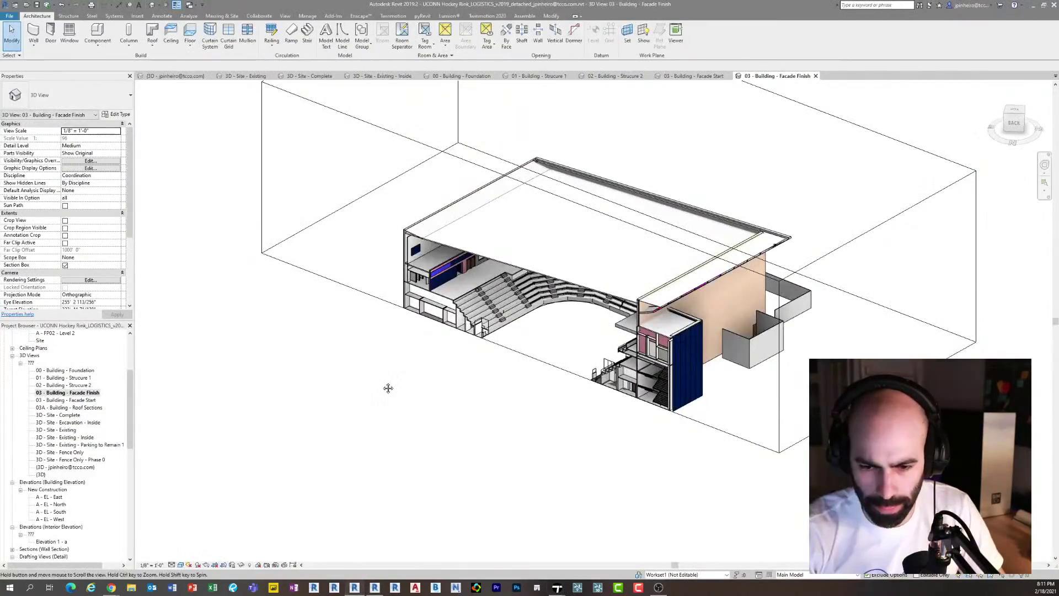
click(108, 480)
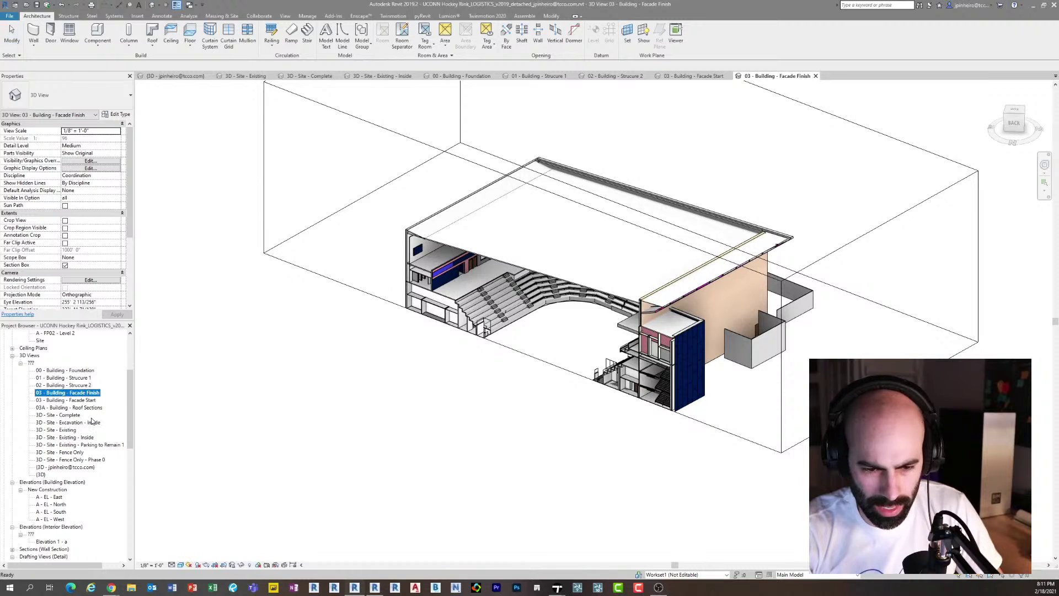
click(169, 216)
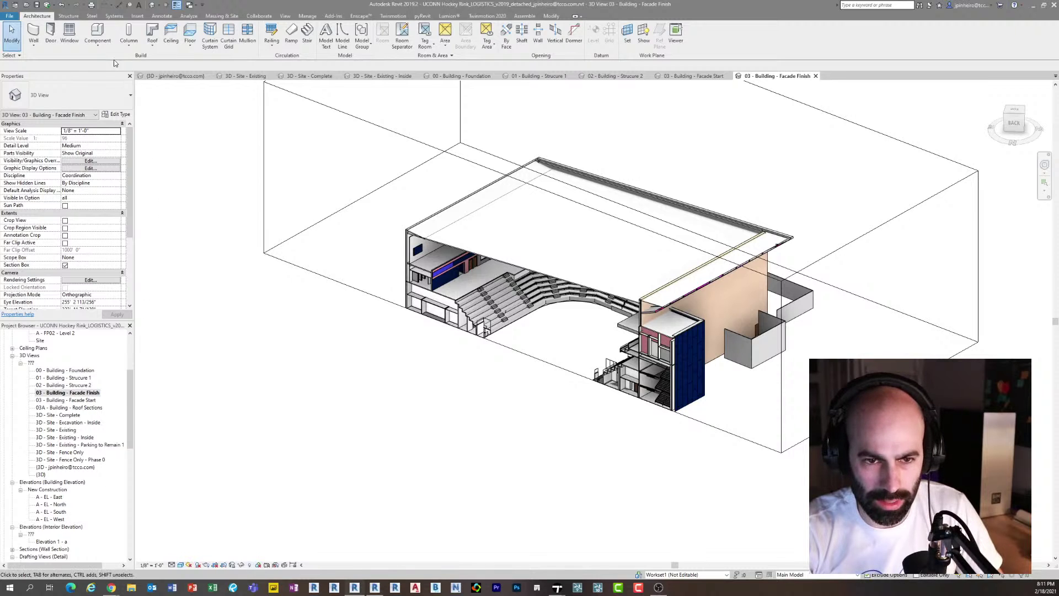
click(152, 6)
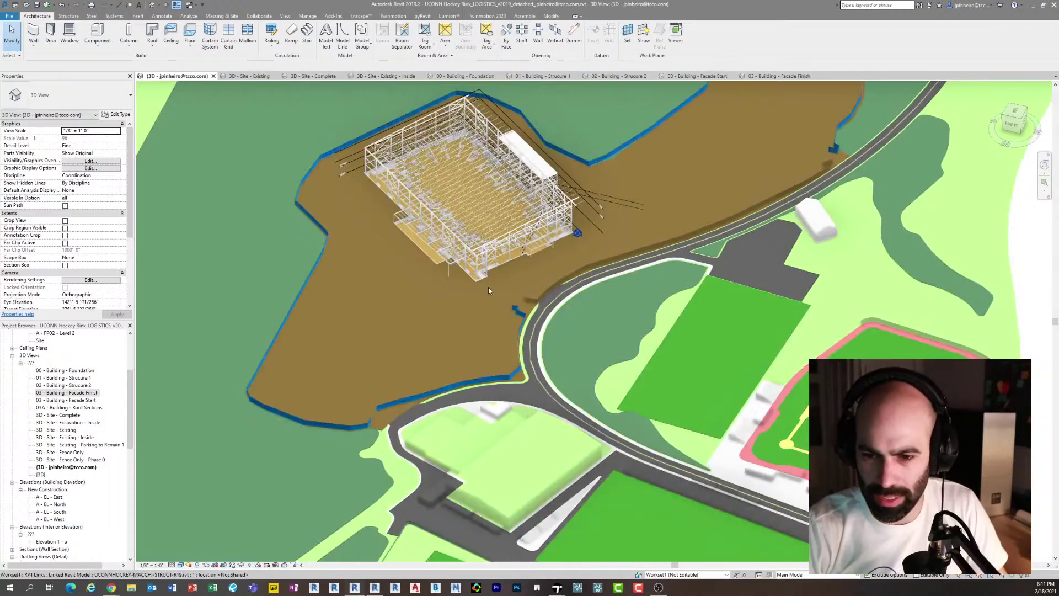
Examine the construction site fencing, excavated area and steel structure in the default 3D view.
scroll(488, 289, up, 5)
scroll(506, 273, down, 5)
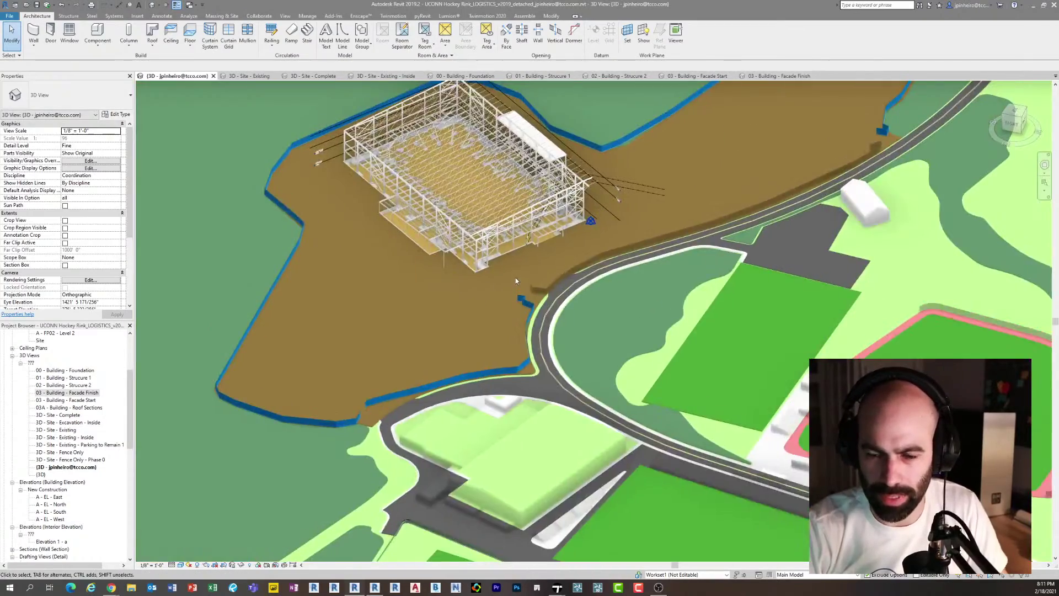
scroll(513, 277, up, 3)
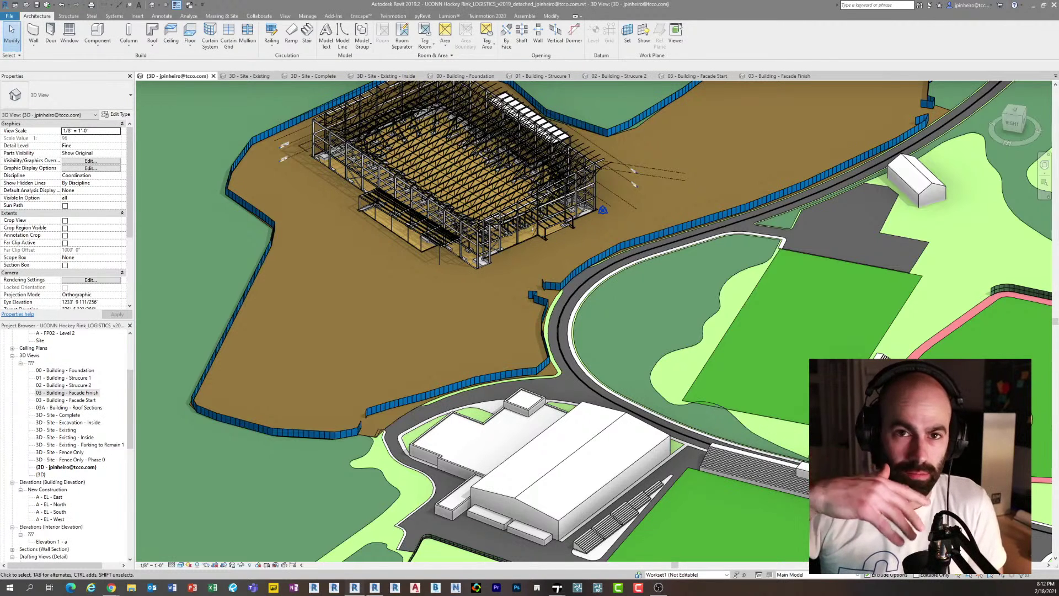
scroll(440, 380, up, 4)
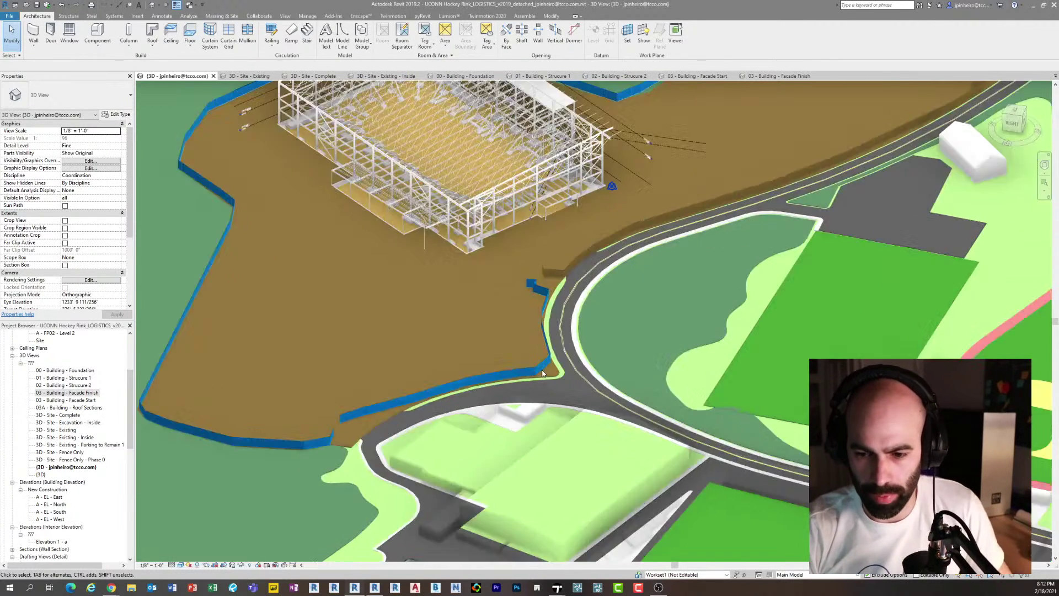
scroll(98, 468, up, 1)
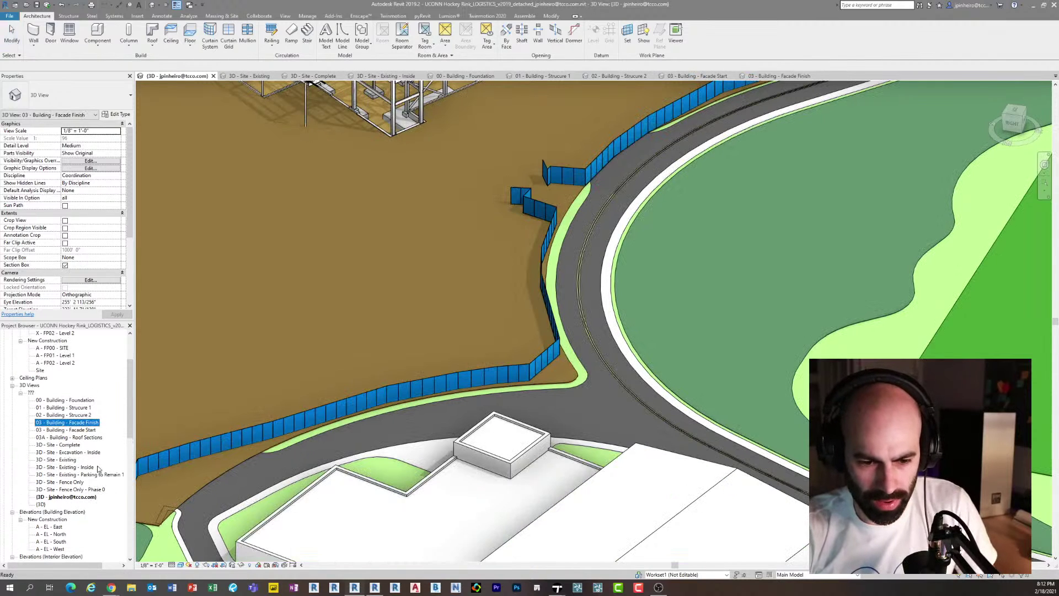
Open the 3D - Site - Complete view and set its phase to New Construction.
double_click(69, 445)
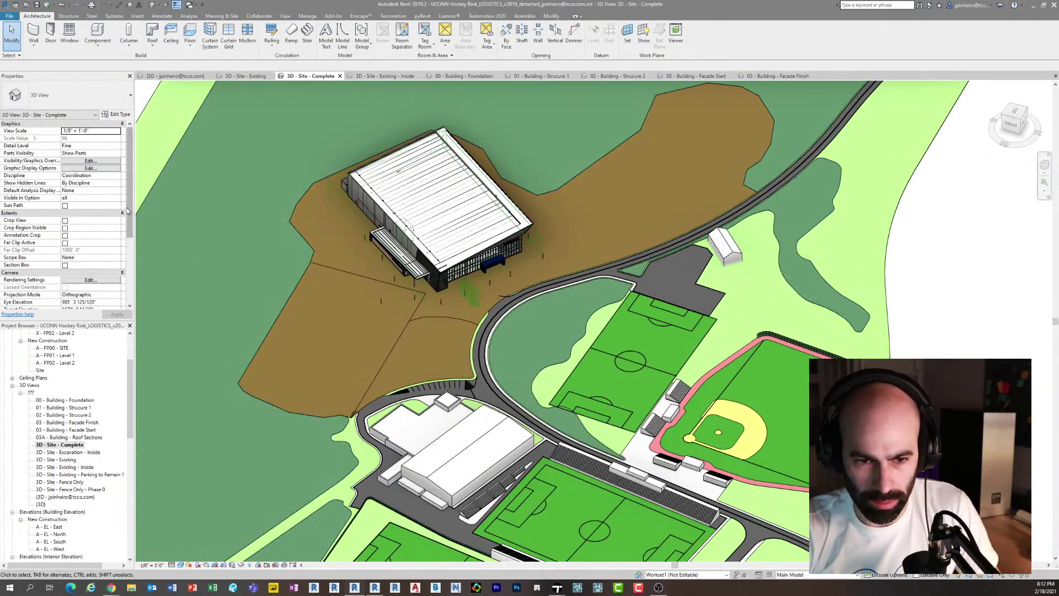
drag(130, 195, 136, 307)
click(89, 280)
click(117, 280)
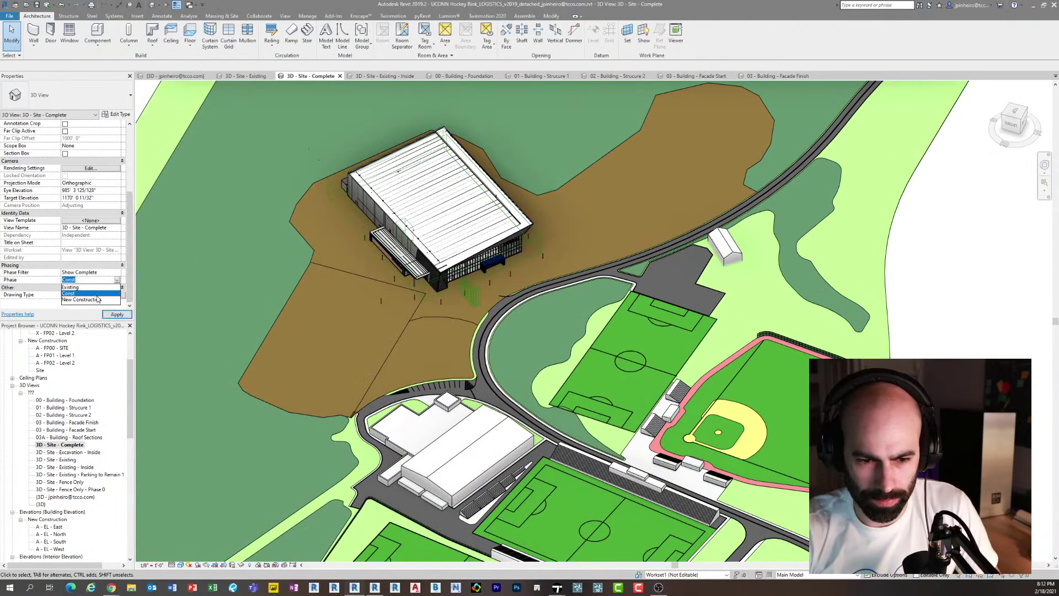
click(83, 301)
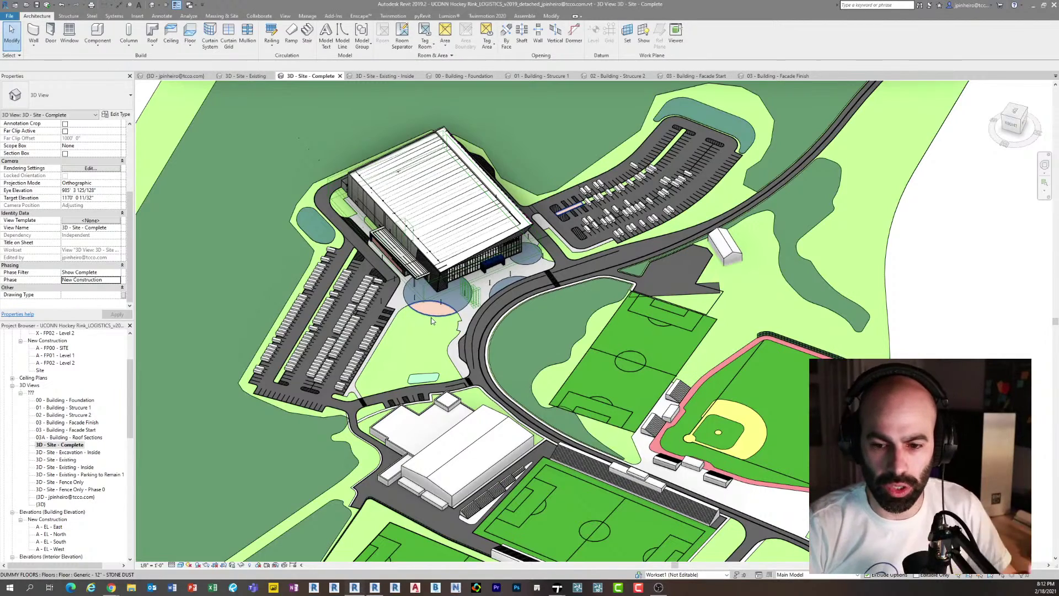
Examine the building, plaza and parking lots in the 3D - Site - Complete view, and review its available phase options.
scroll(419, 314, up, 1)
scroll(382, 322, up, 2)
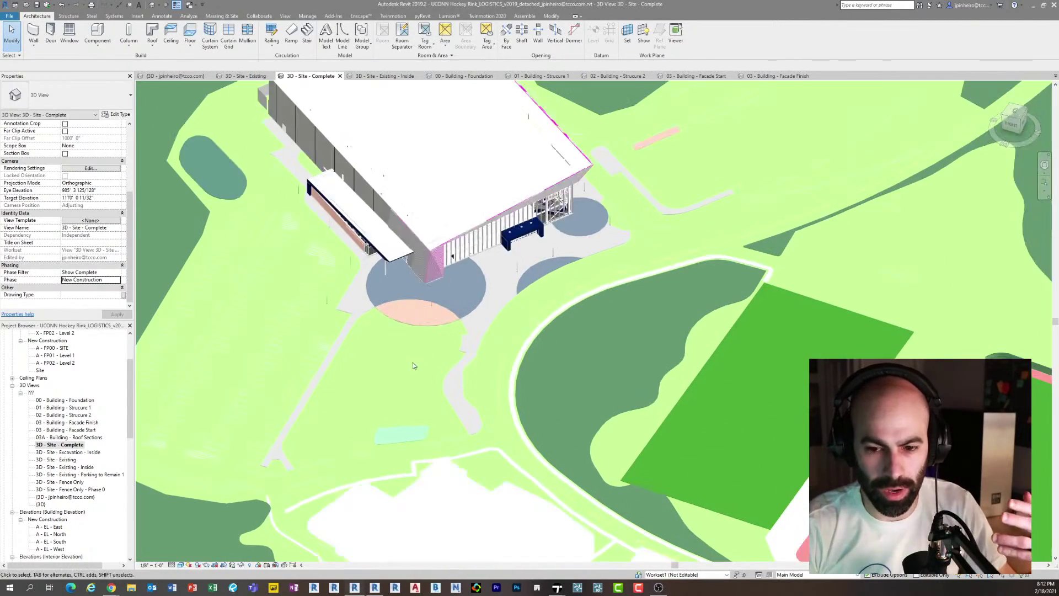
scroll(413, 366, down, 1)
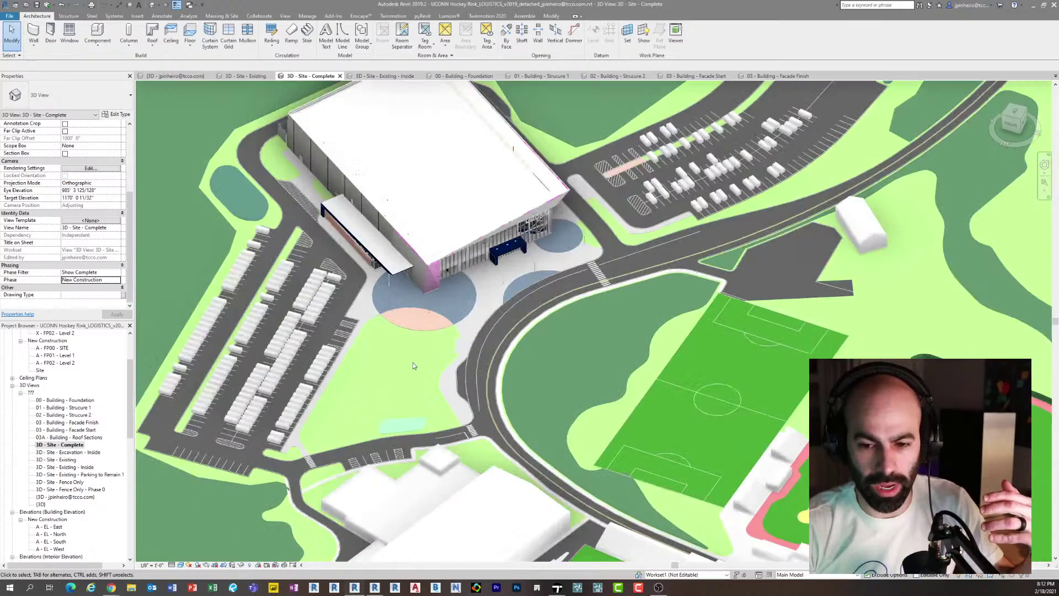
click(117, 280)
click(117, 280)
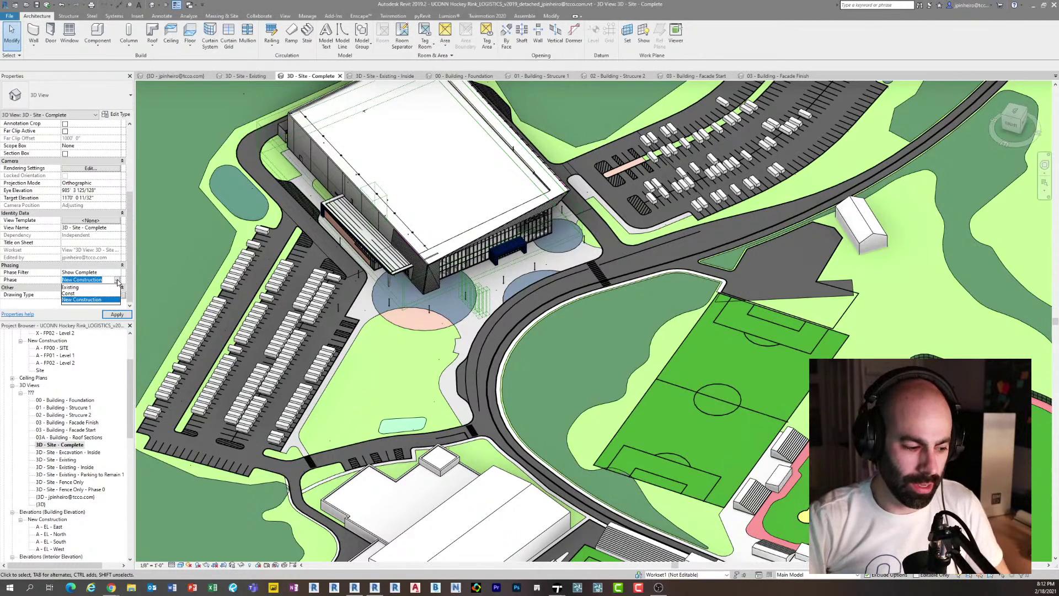
click(118, 280)
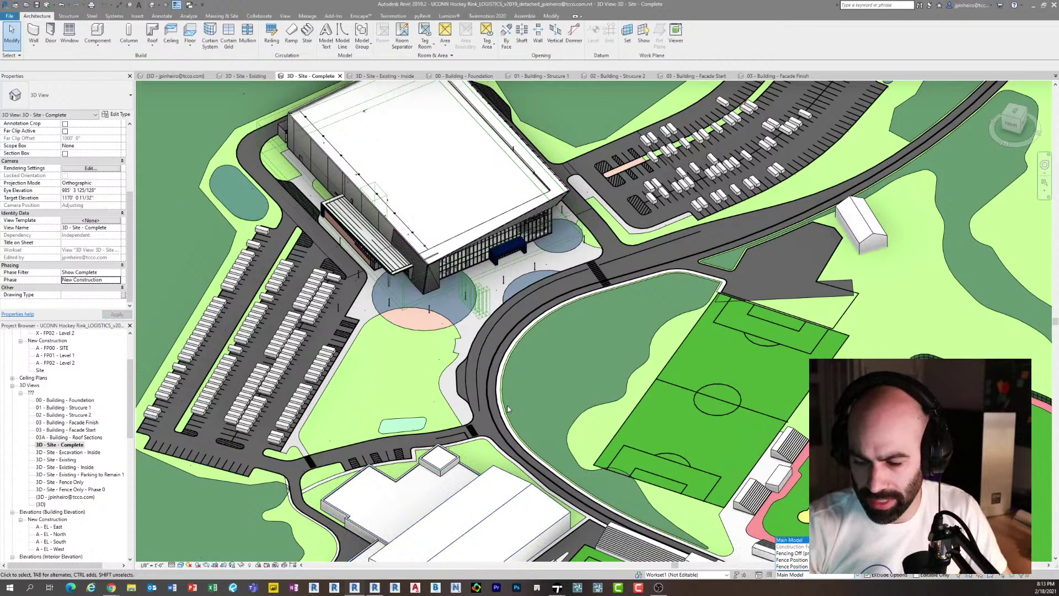
Set the active design option to Fence Position 1 and return it to Main Model.
scroll(508, 408, up, 3)
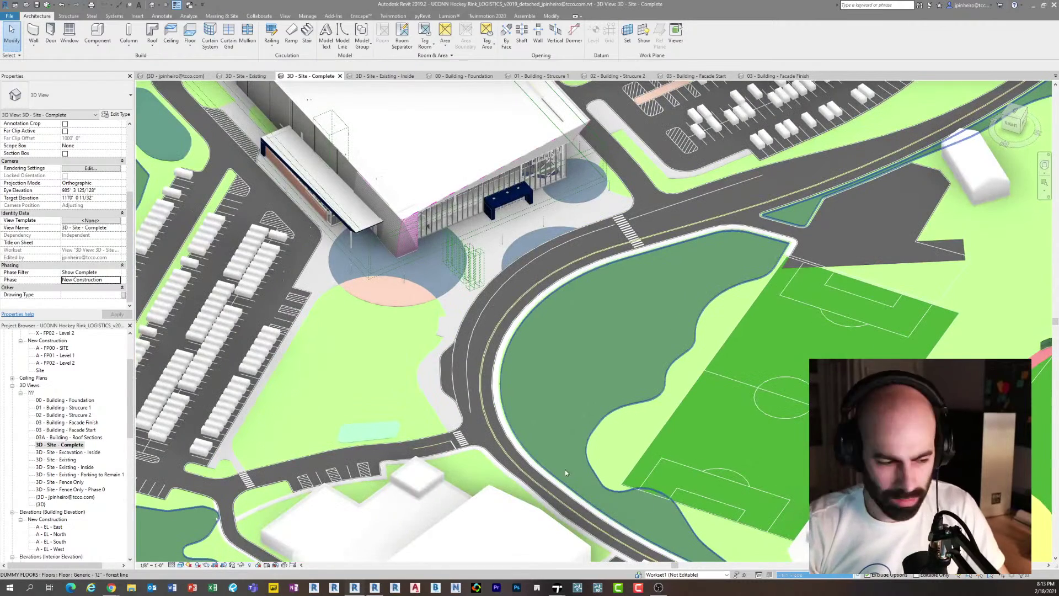
click(803, 575)
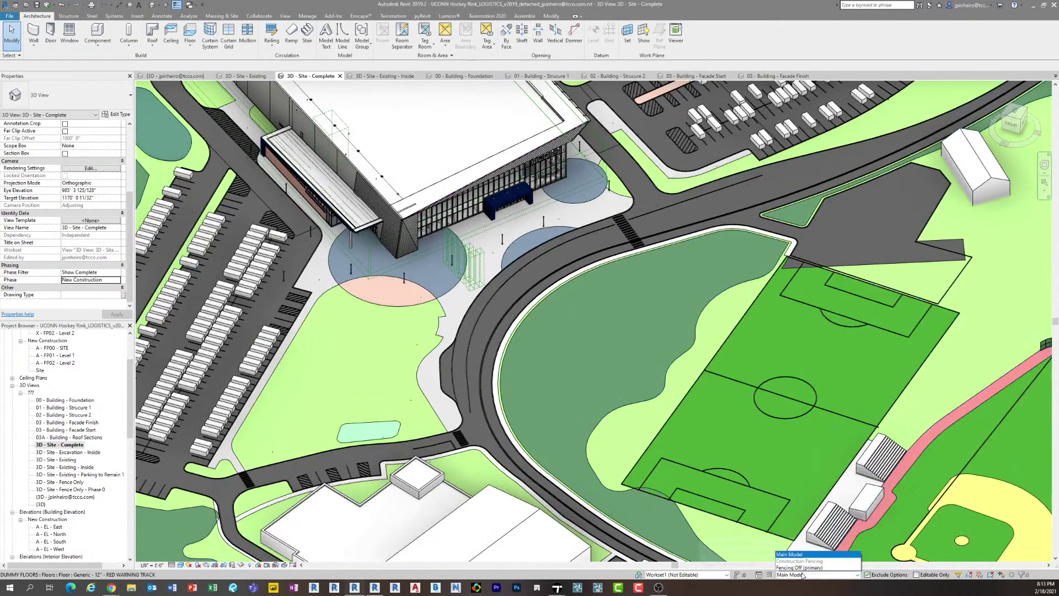
scroll(554, 298, down, 5)
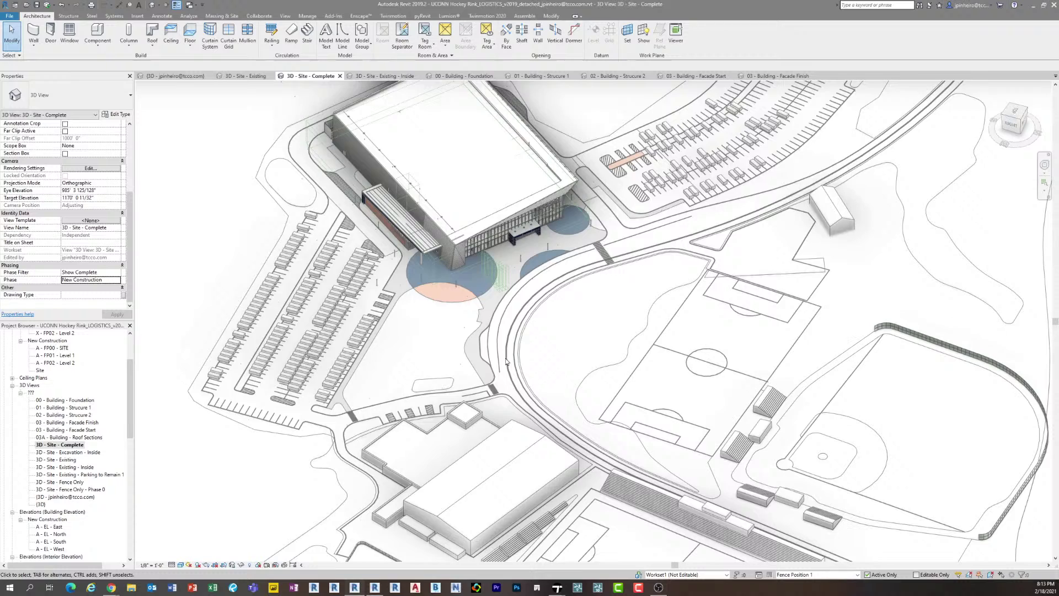
middle_drag(487, 357, 122, 280)
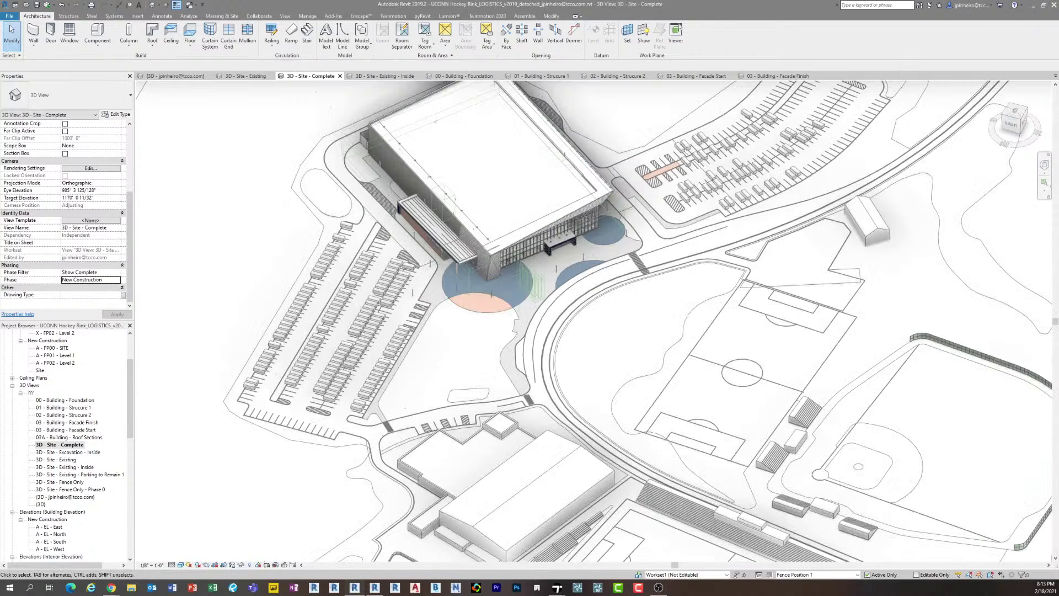
click(805, 575)
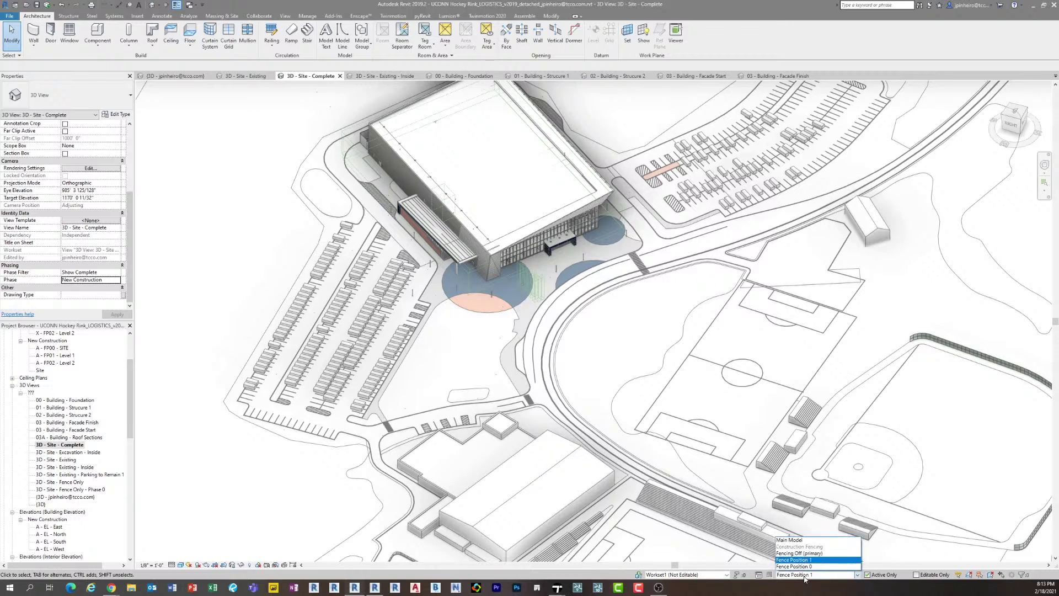
click(796, 540)
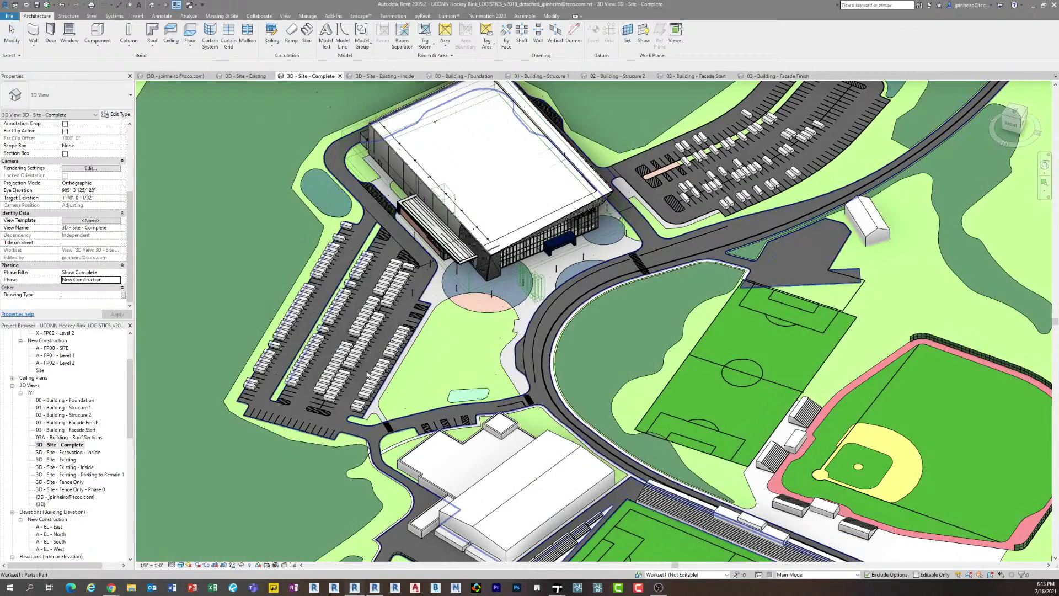
Inspect the properties of a car placeholder in the parking lot beside the building, and look over the surrounding site.
scroll(365, 372, up, 8)
click(358, 374)
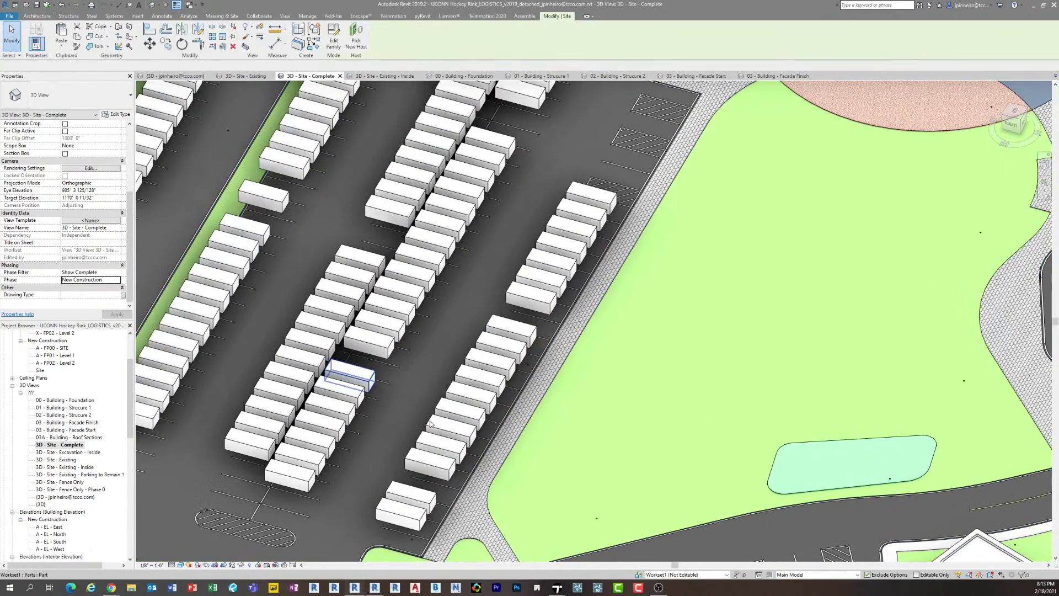
middle_drag(357, 374, 426, 366)
scroll(505, 379, down, 2)
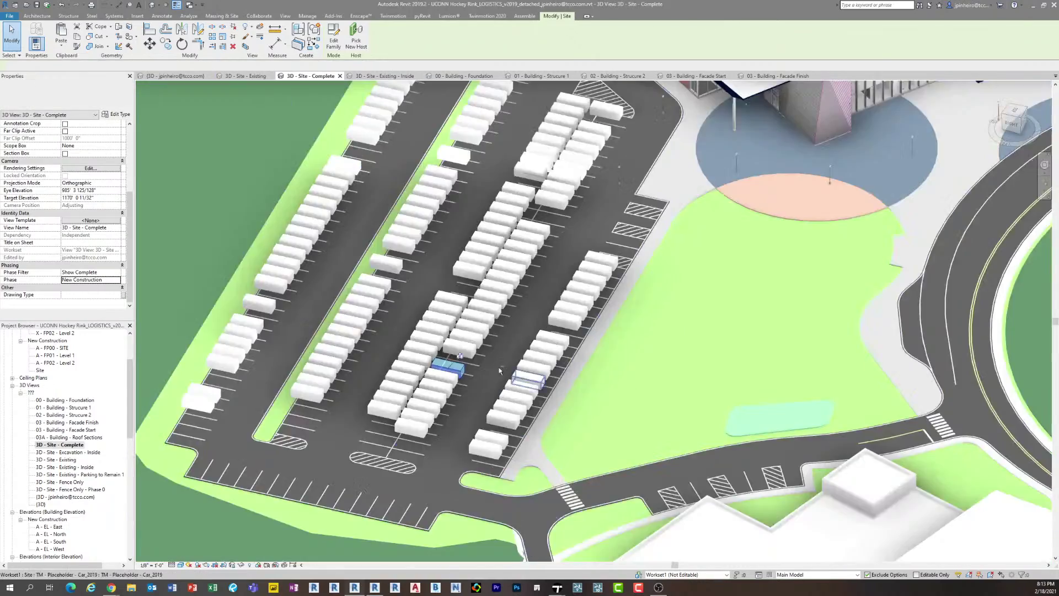
mouse_move(500, 373)
shift+middle_down()
mouse_move(490, 350)
mouse_move(496, 385)
shift+middle_up()
scroll(487, 376, up, 3)
scroll(487, 376, down, 2)
scroll(499, 386, up, 3)
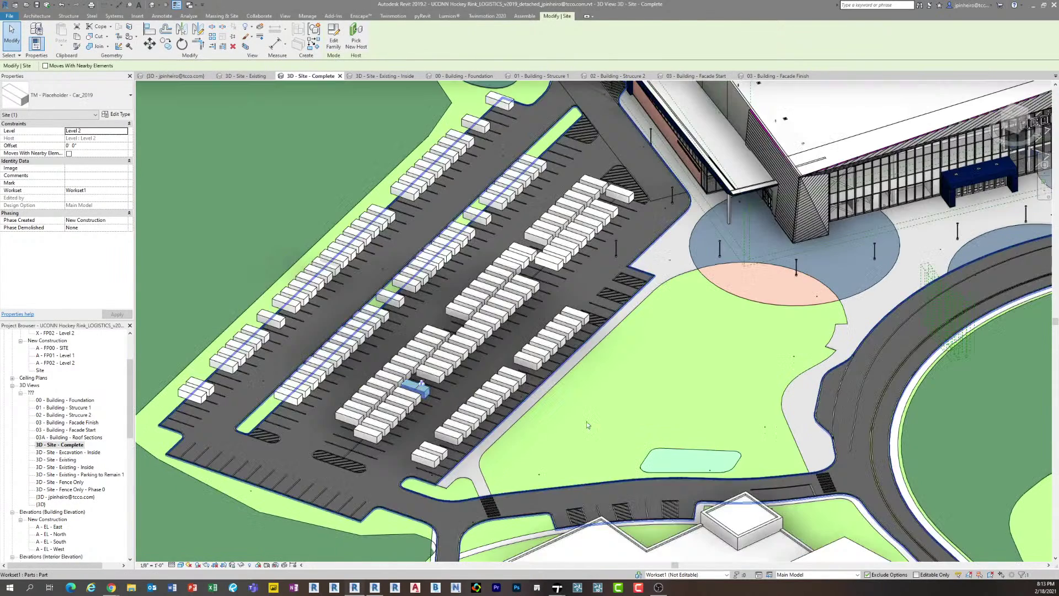
click(587, 422)
middle_drag(713, 409, 704, 410)
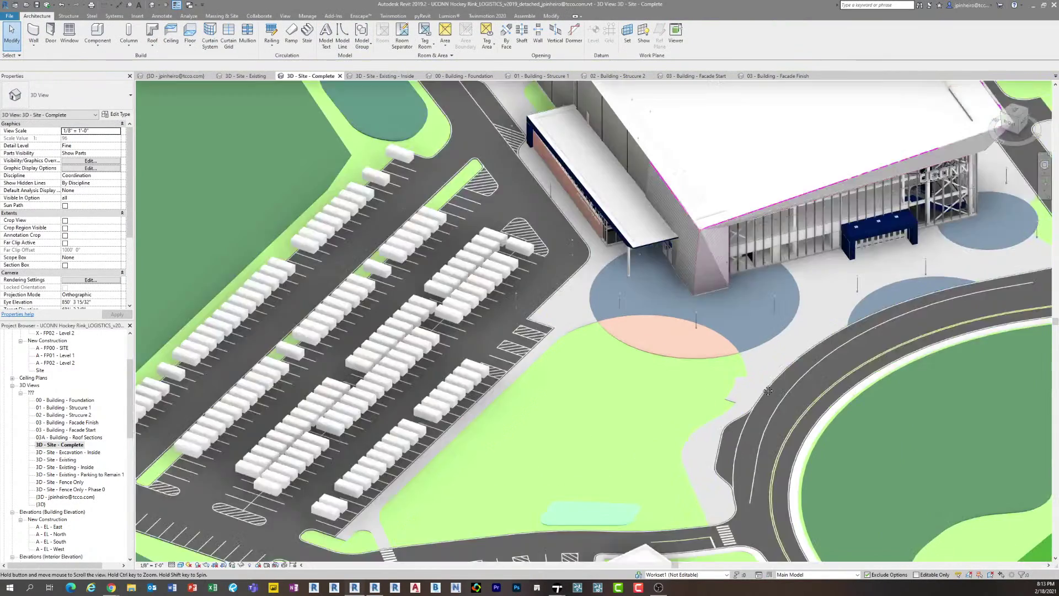
scroll(706, 408, down, 2)
middle_drag(774, 383, 548, 429)
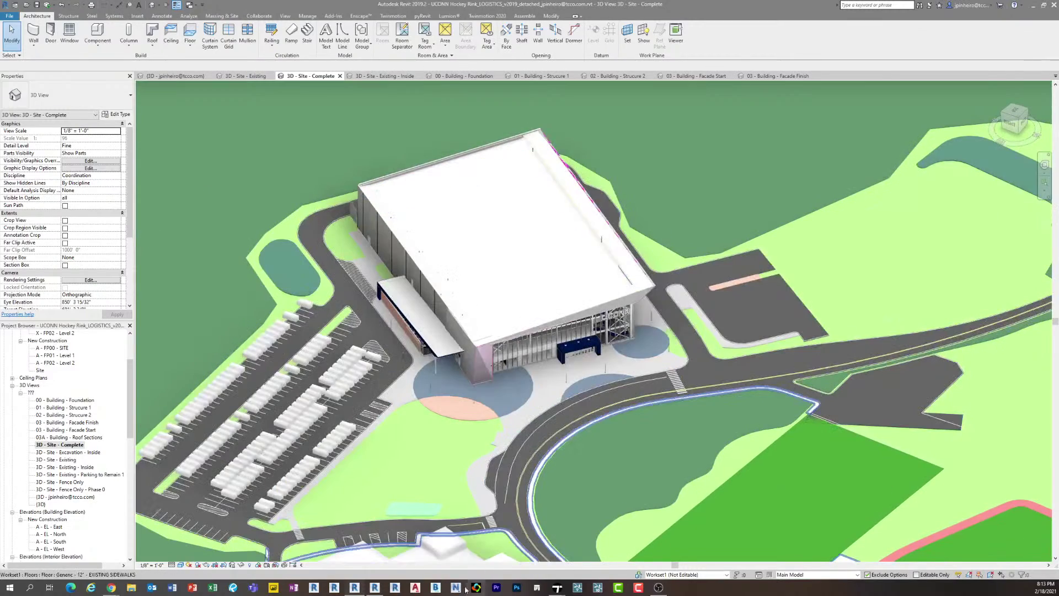
Switch to Twinmotion and examine the cars, plaza and completed building in the Hockey Rink scene.
mouse_move(557, 587)
click(602, 546)
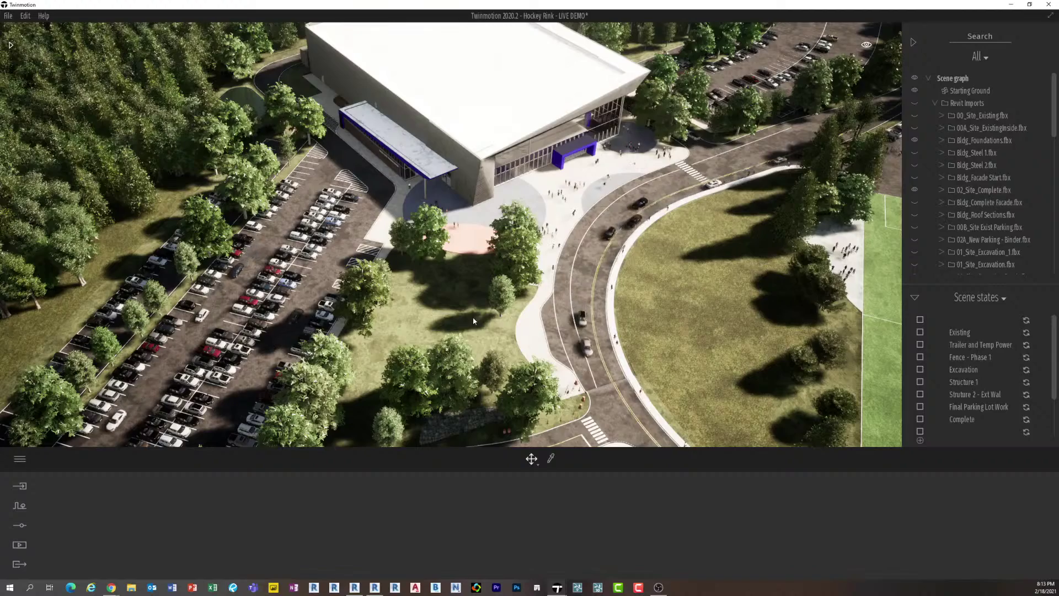
right_drag(472, 317, 386, 313)
right_drag(504, 297, 506, 307)
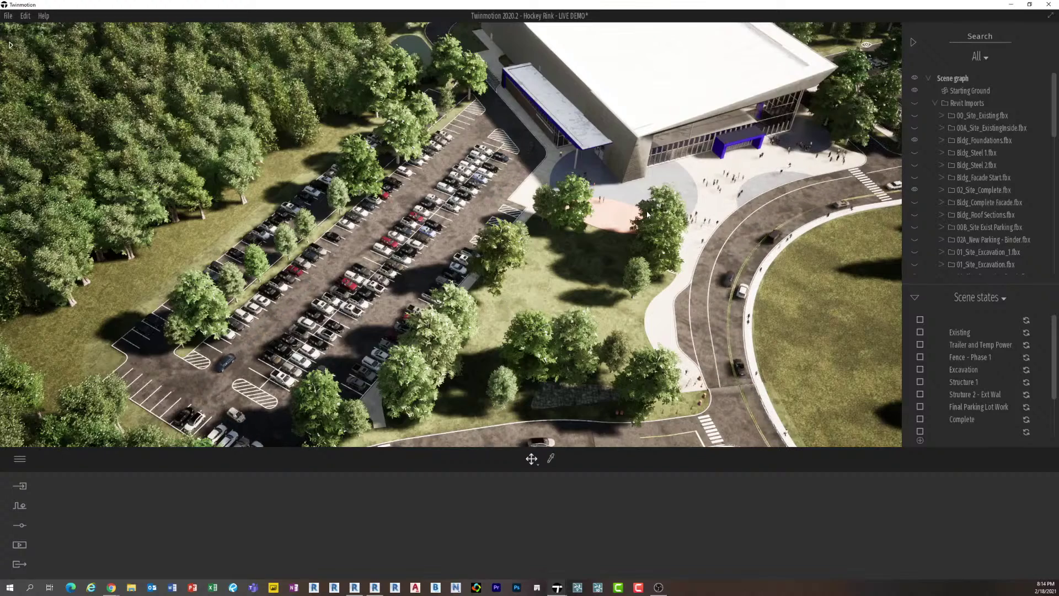
right_drag(505, 306, 601, 248)
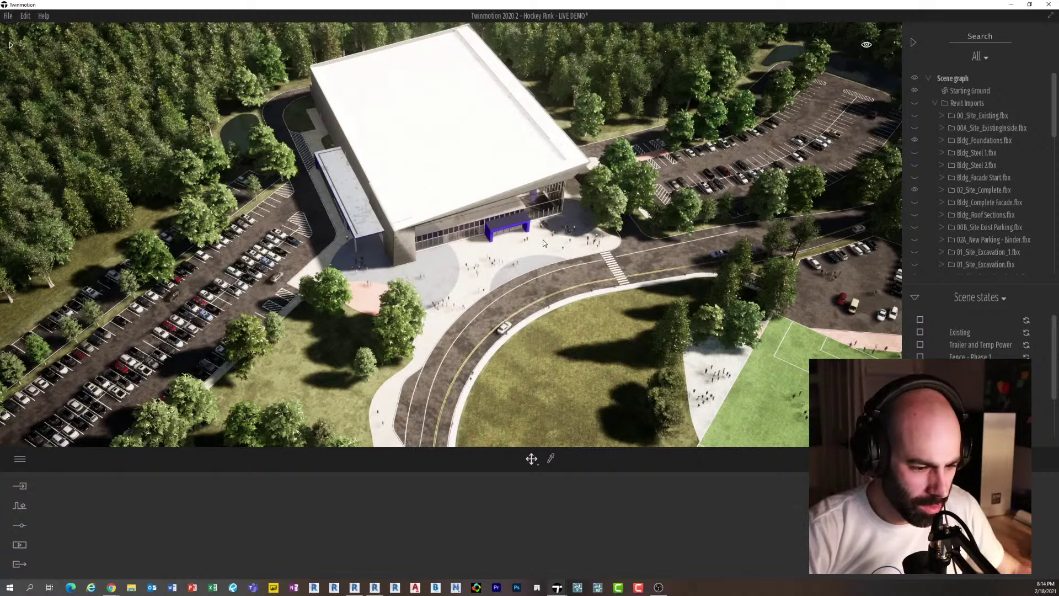
Show the scene state with the excavated ground and foundations, and examine the concrete trucks around the excavation.
scroll(542, 244, down, 1)
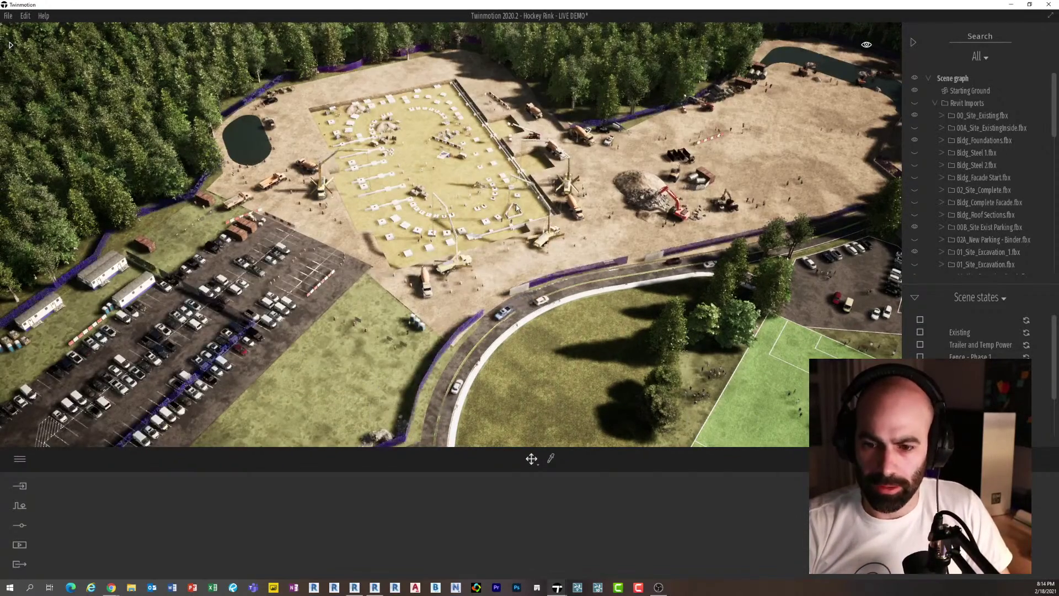
middle_drag(516, 207, 575, 250)
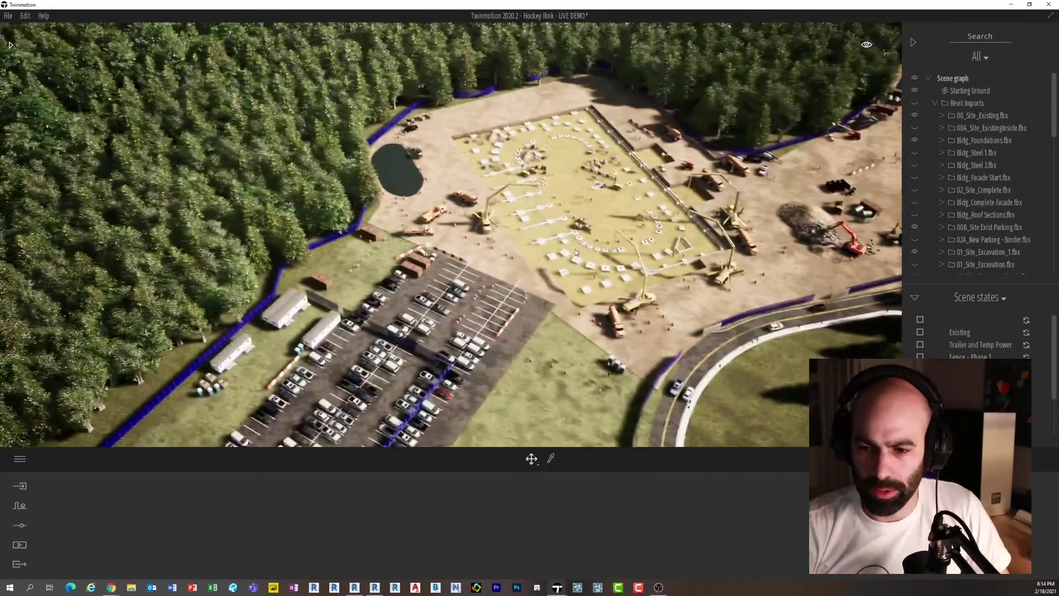
scroll(552, 242, up, 3)
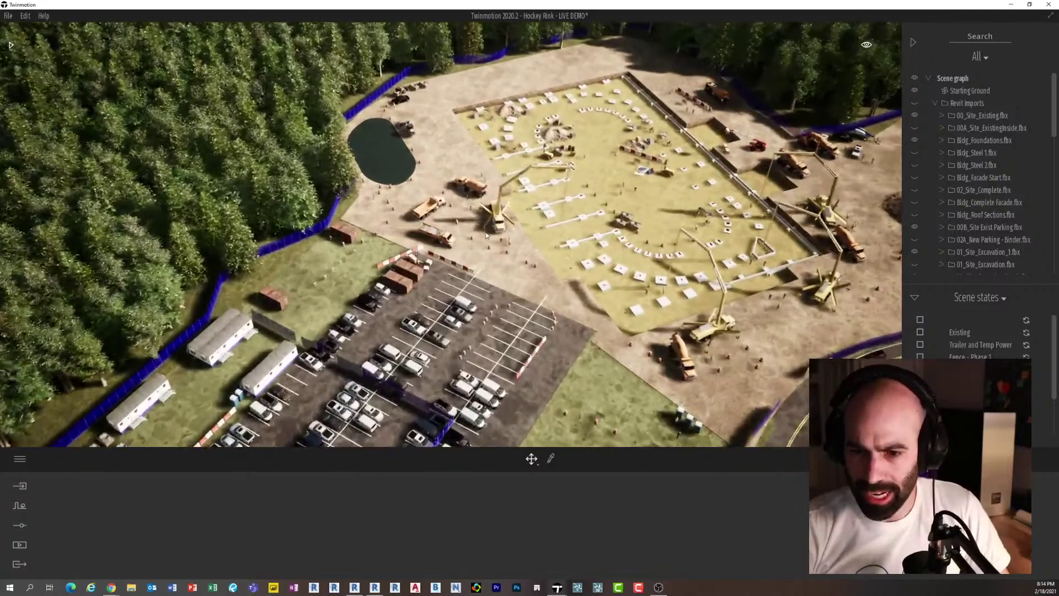
scroll(455, 207, up, 5)
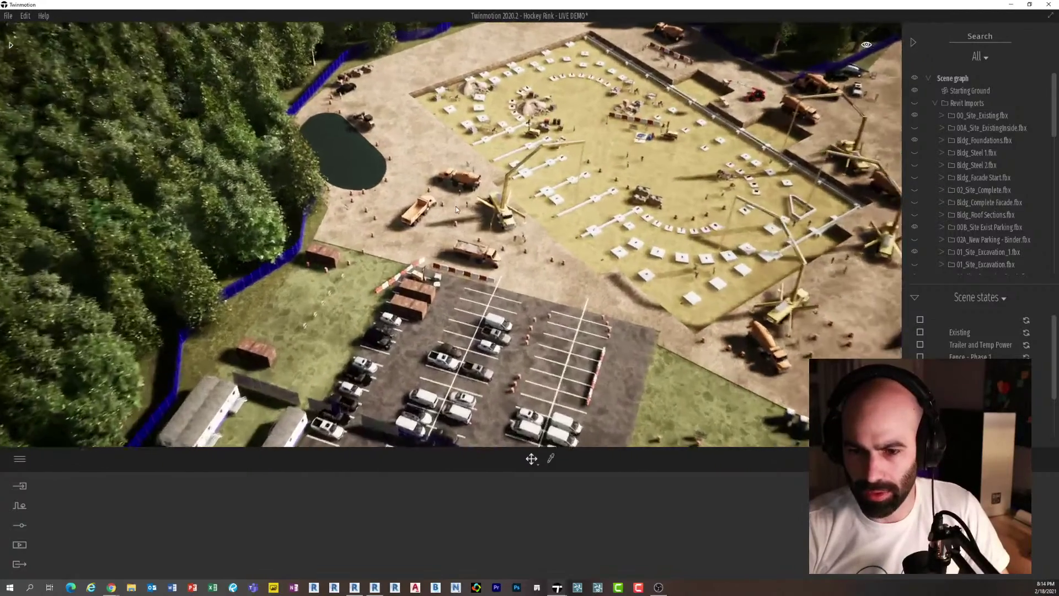
key(w)
right_drag(457, 209, 521, 166)
scroll(406, 203, up, 4)
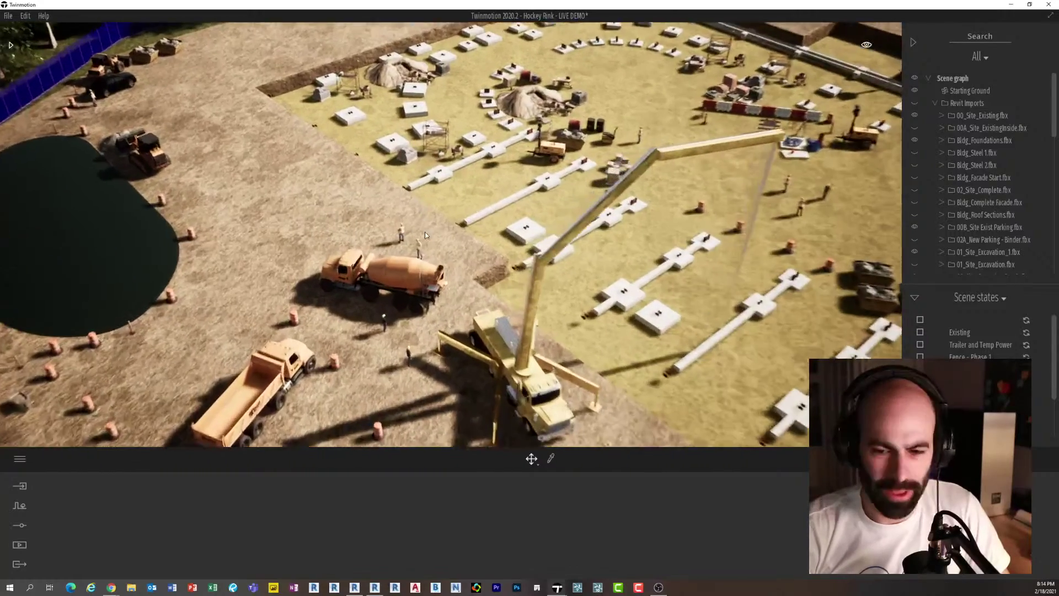
key(s)
right_drag(425, 236, 453, 233)
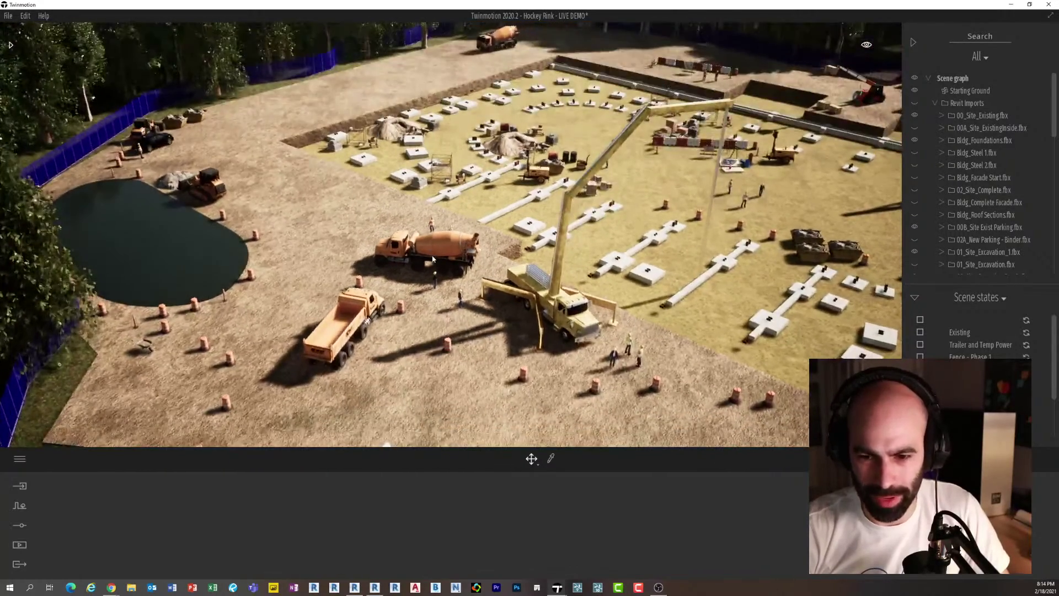
Identify the mixer truck, dump truck and concrete pump truck models around the excavation by selecting each one.
click(430, 252)
scroll(390, 279, up, 2)
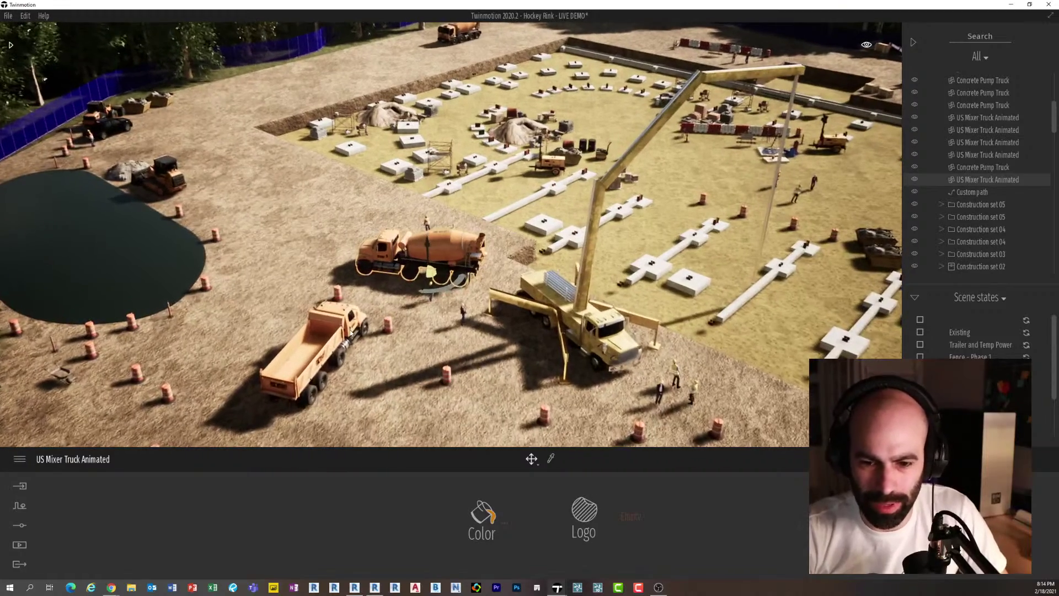
click(319, 346)
shift+middle_drag(318, 346, 734, 350)
scroll(387, 306, down, 3)
scroll(389, 308, down, 3)
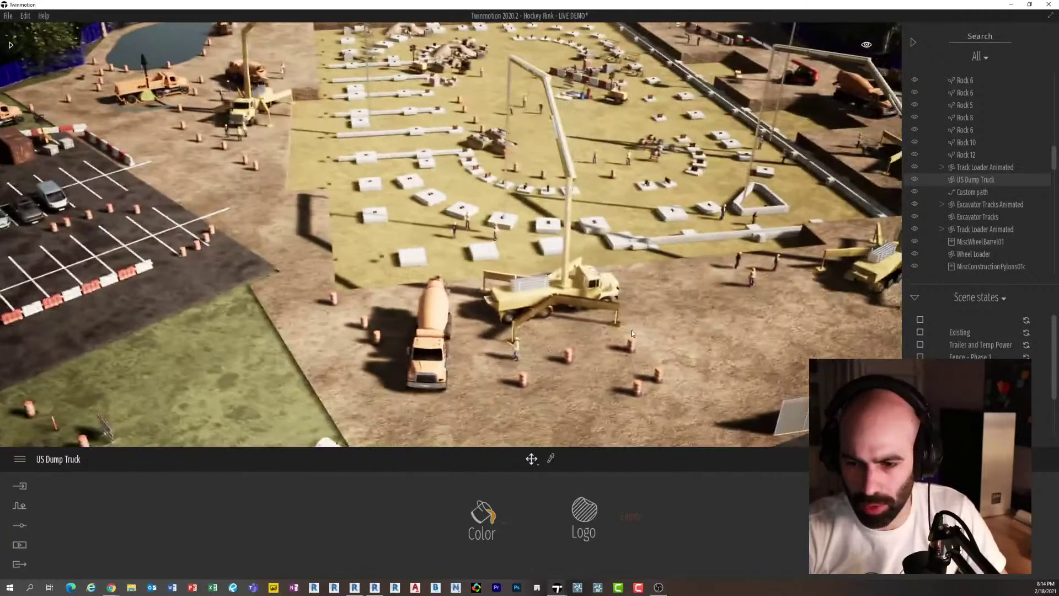
click(561, 298)
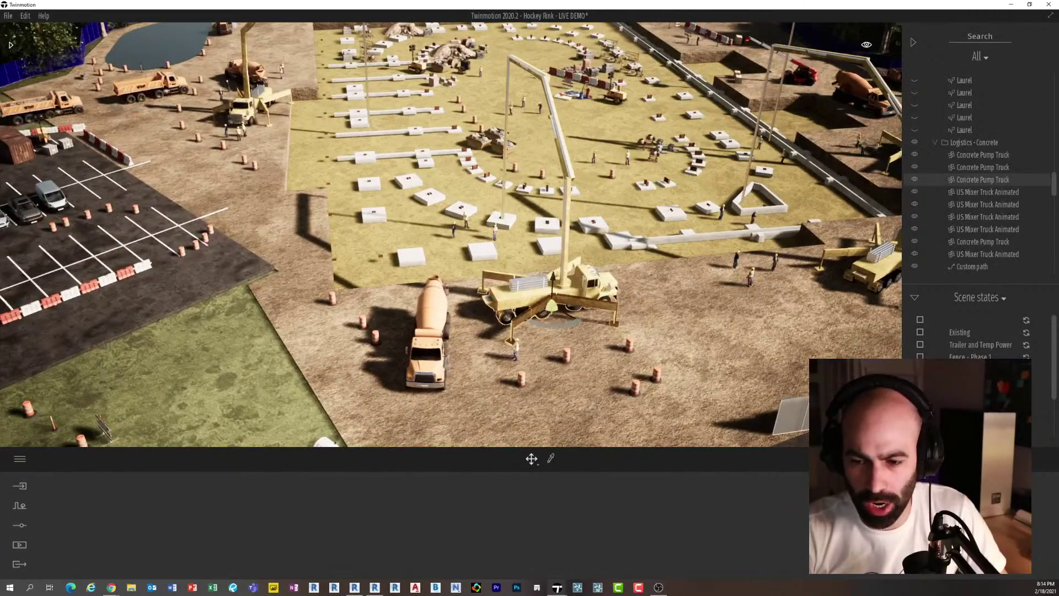
Identify the red demolition crane, the excavator and the wheel loader near the rubble pile by selecting each one.
shift+middle_drag(538, 320, 736, 238)
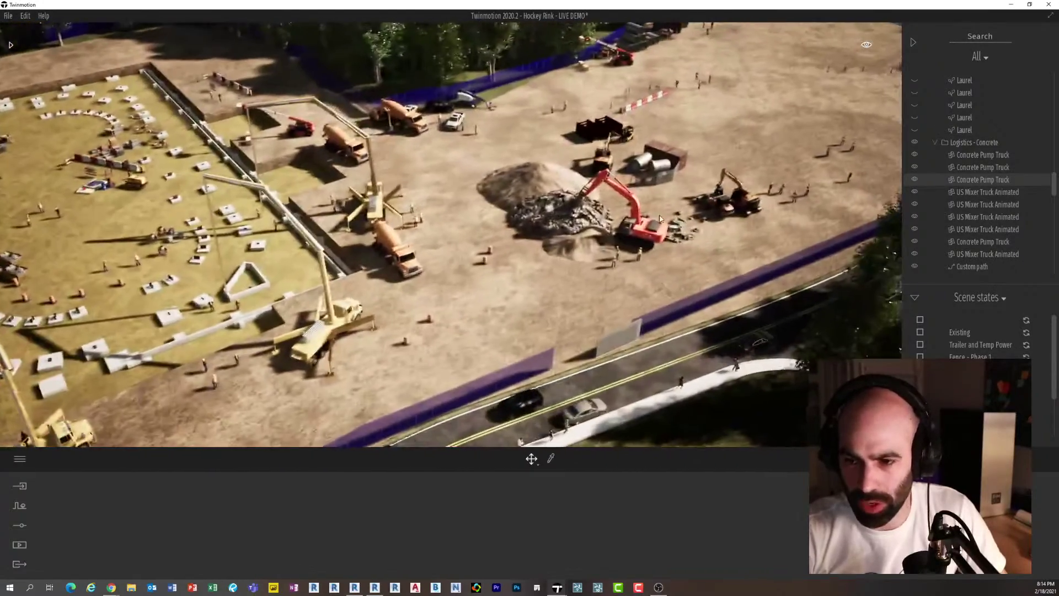
scroll(737, 238, up, 5)
click(754, 231)
middle_drag(787, 275, 675, 273)
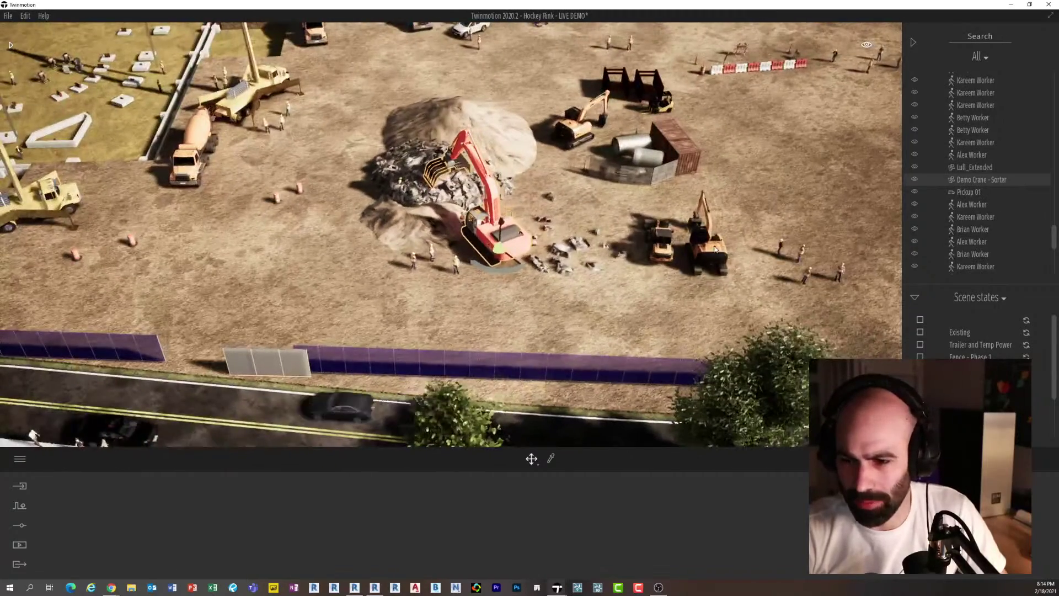
click(712, 248)
click(662, 247)
right_drag(662, 247, 784, 165)
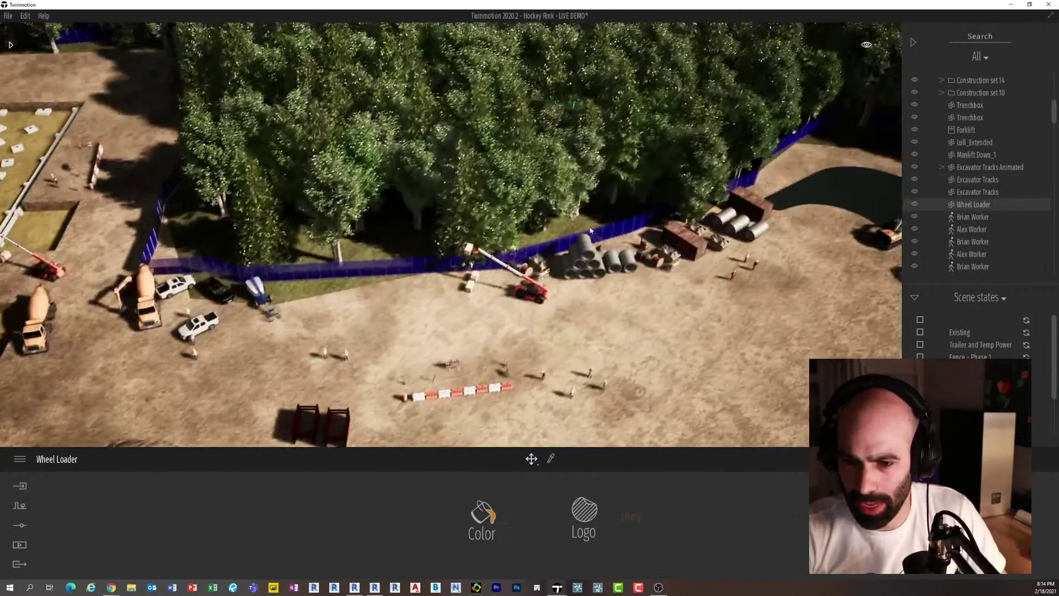
Select and zoom to the extended Lull beside the forest fence, clear the selection and look over the yard.
double_click(528, 297)
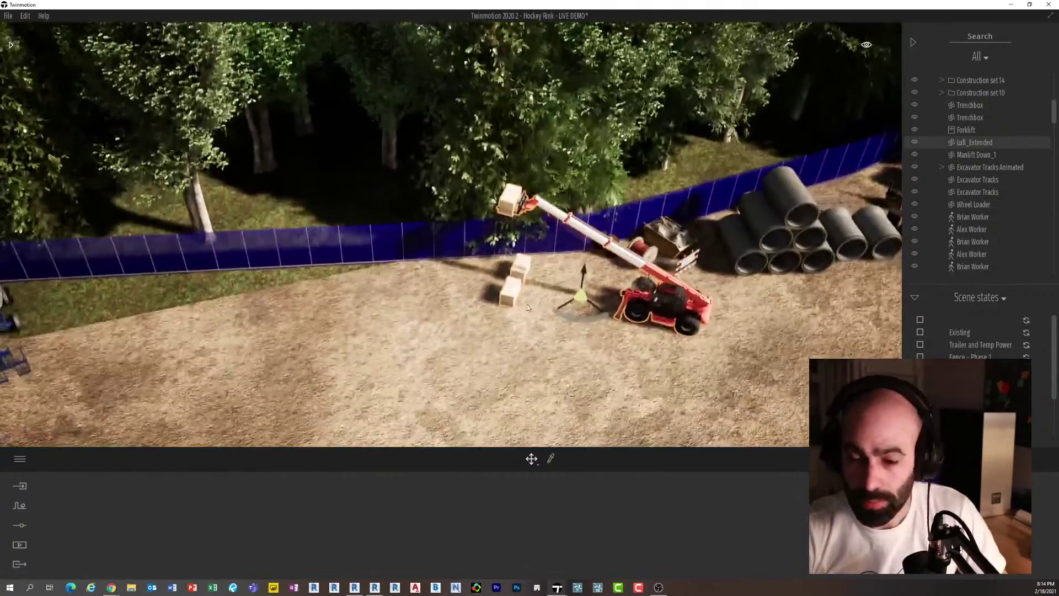
key(Escape)
scroll(528, 307, down, 5)
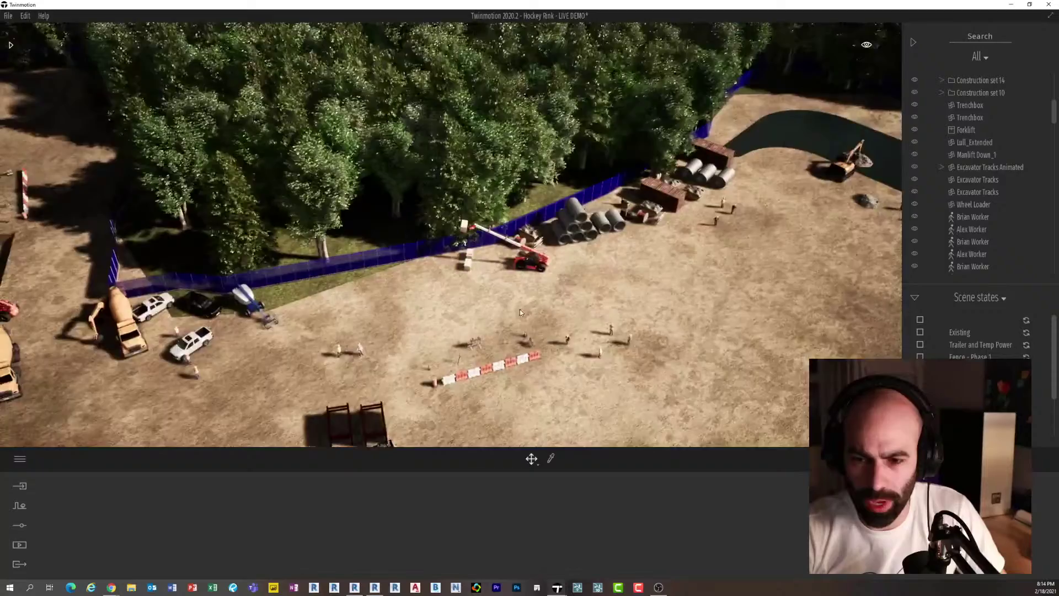
middle_drag(520, 309, 449, 309)
scroll(434, 309, down, 2)
scroll(434, 309, down, 2)
scroll(452, 296, down, 2)
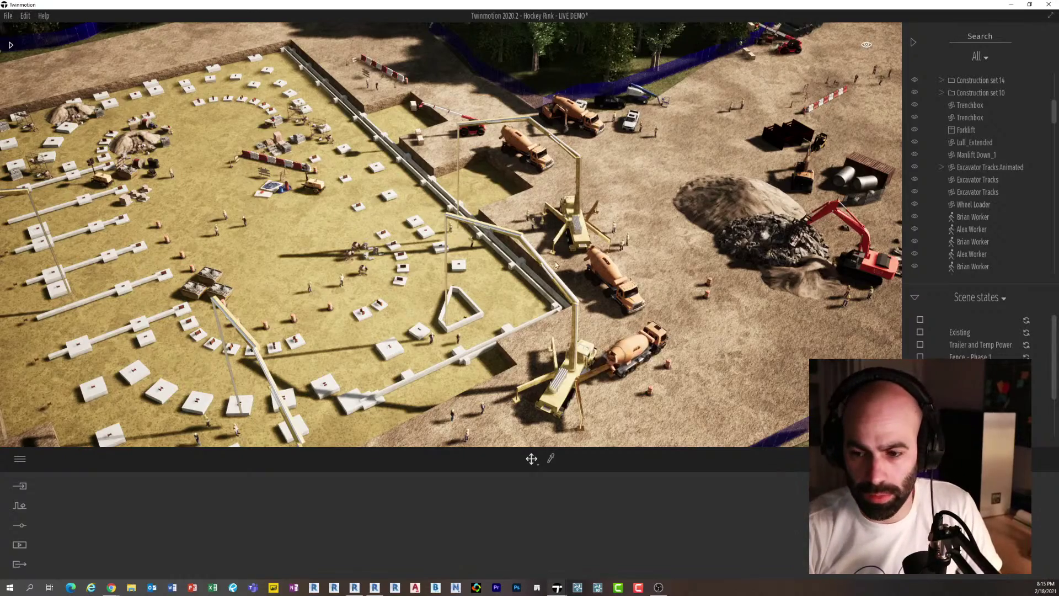
Select the concrete pump truck beside the foundation trench and examine it and the nearby mixer trucks.
scroll(558, 266, up, 3)
middle_drag(590, 300, 533, 288)
click(553, 292)
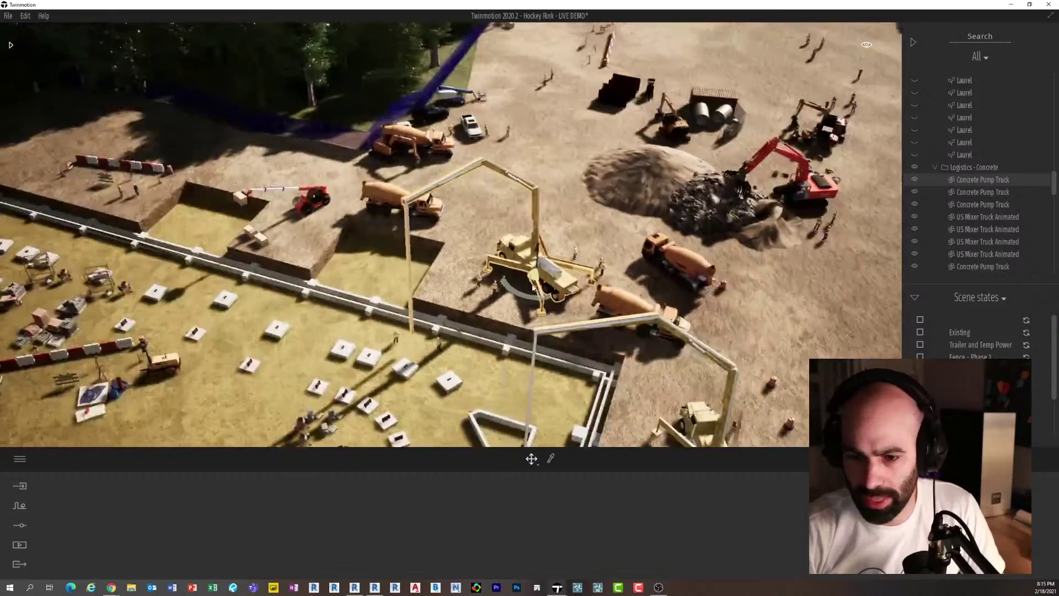
scroll(532, 288, up, 2)
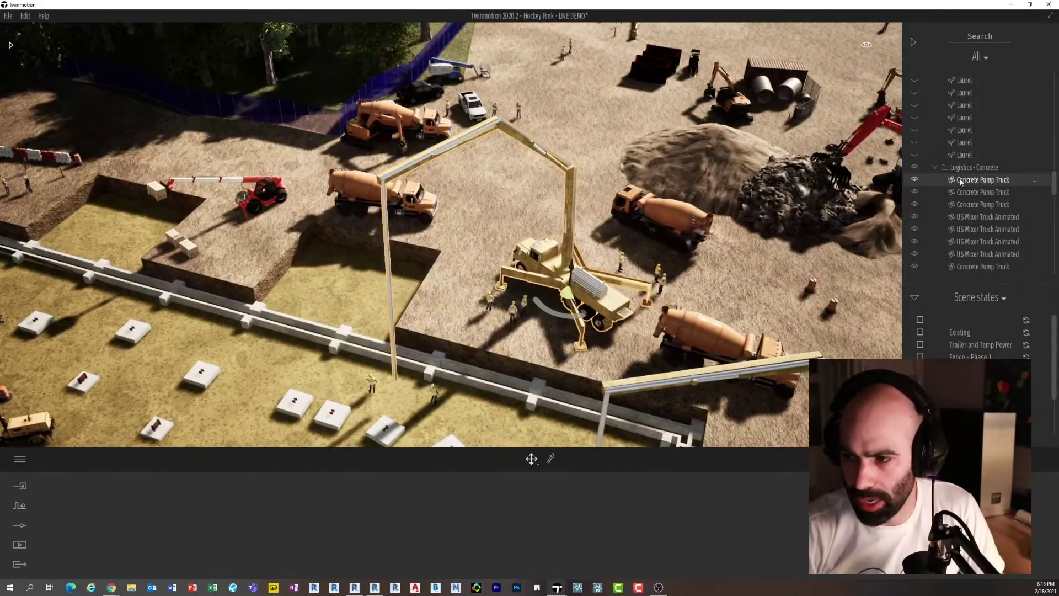
shift+middle_drag(622, 274, 595, 275)
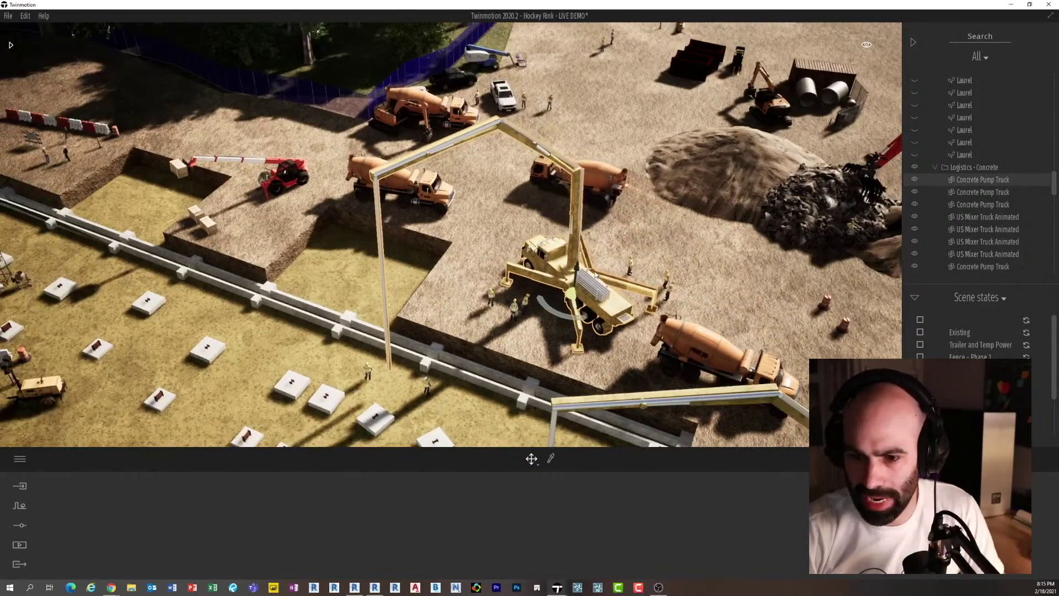
scroll(596, 276, down, 3)
Open the asset library's User library.
click(11, 45)
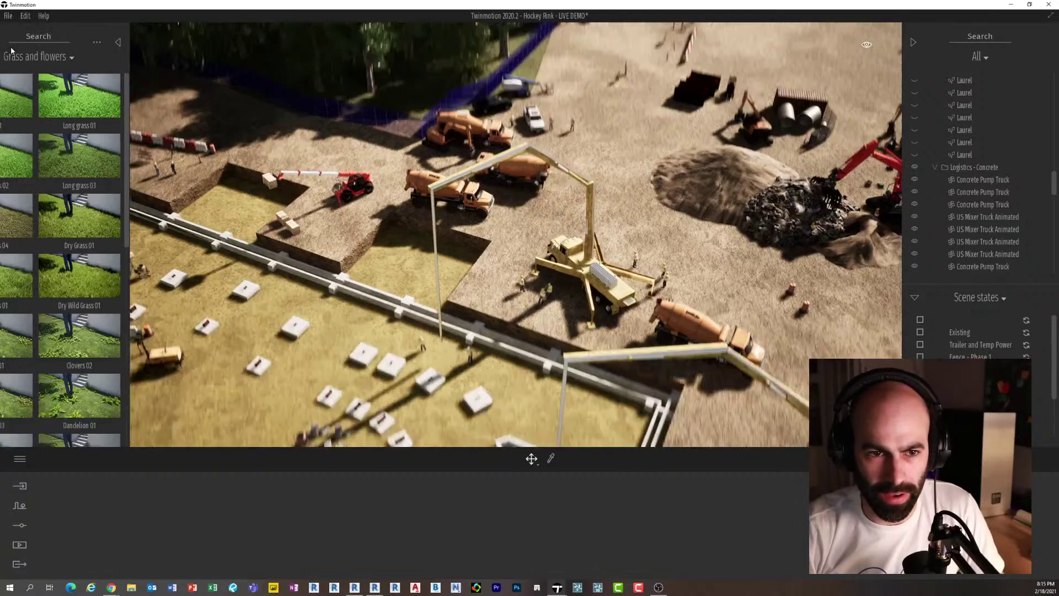
click(12, 48)
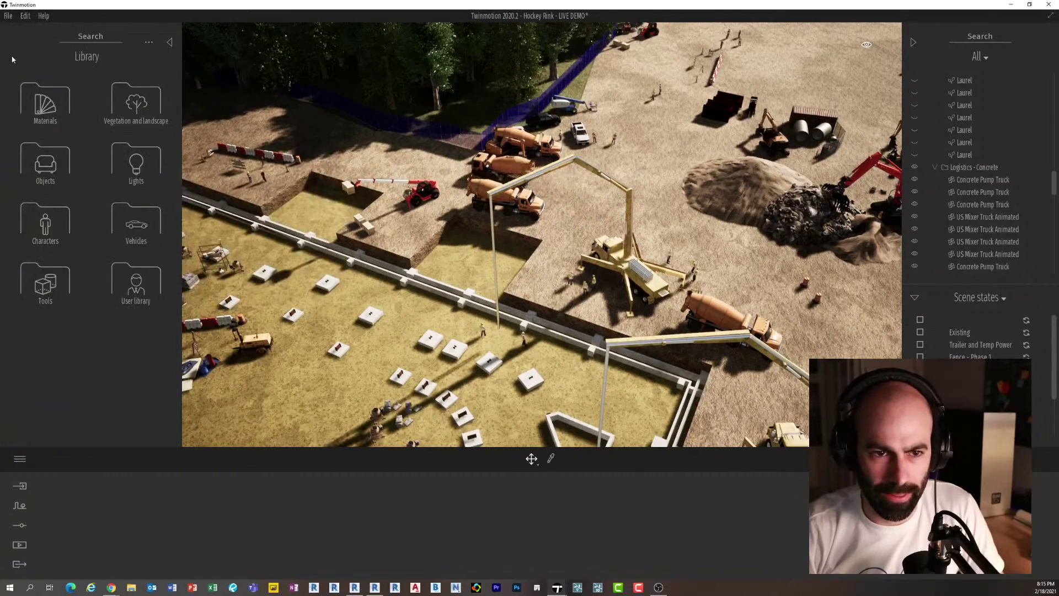
click(135, 266)
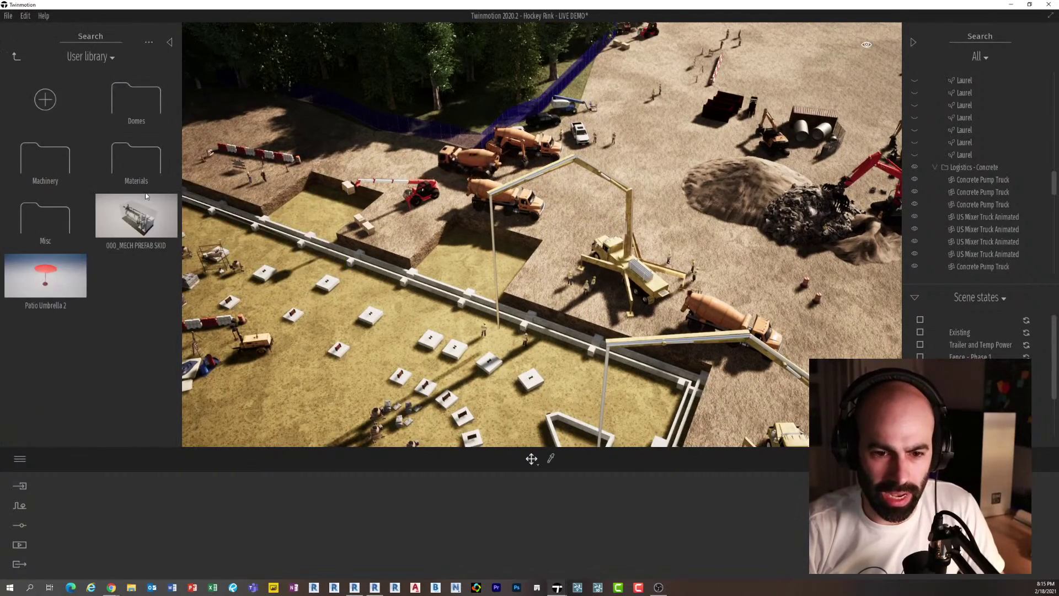
Open the Machinery folder of the user library, browse its saved equipment assets and look closely at the red extended Lull beside the trench.
click(47, 169)
scroll(146, 261, down, 5)
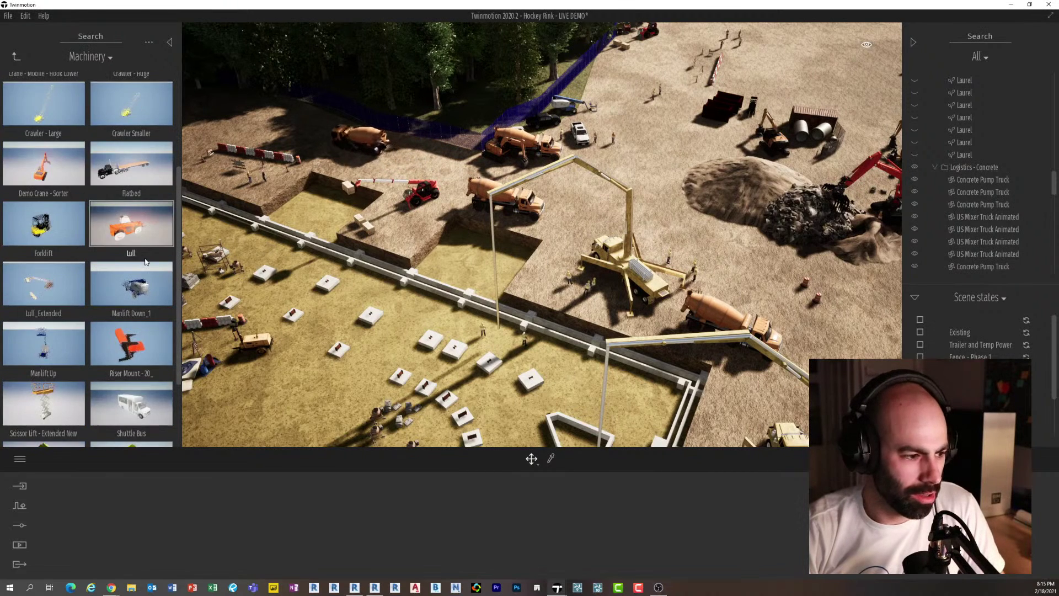
scroll(146, 262, down, 2)
scroll(132, 301, up, 8)
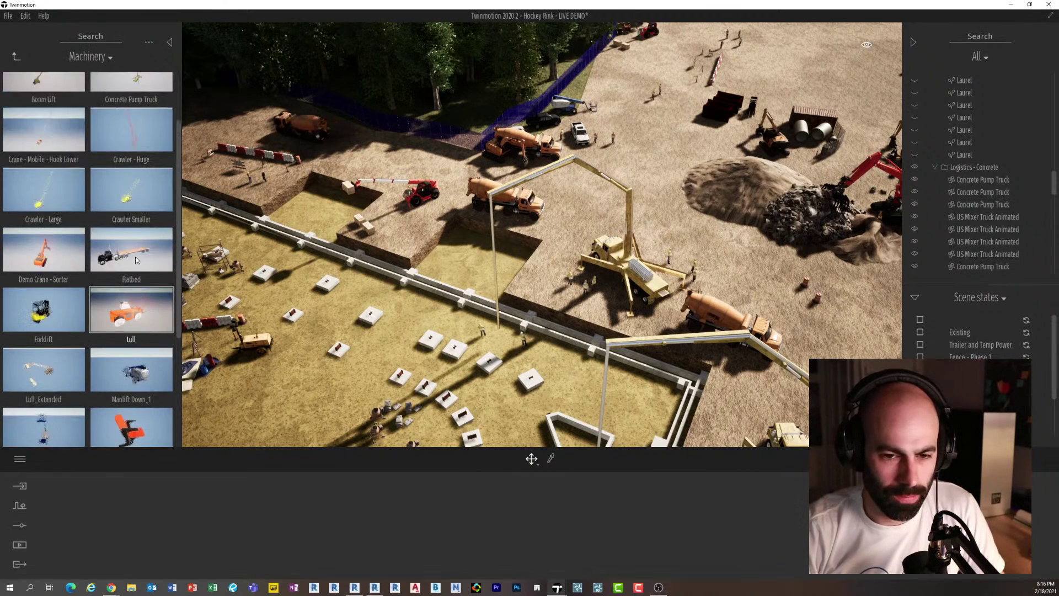
scroll(414, 296, up, 3)
middle_drag(414, 296, 388, 289)
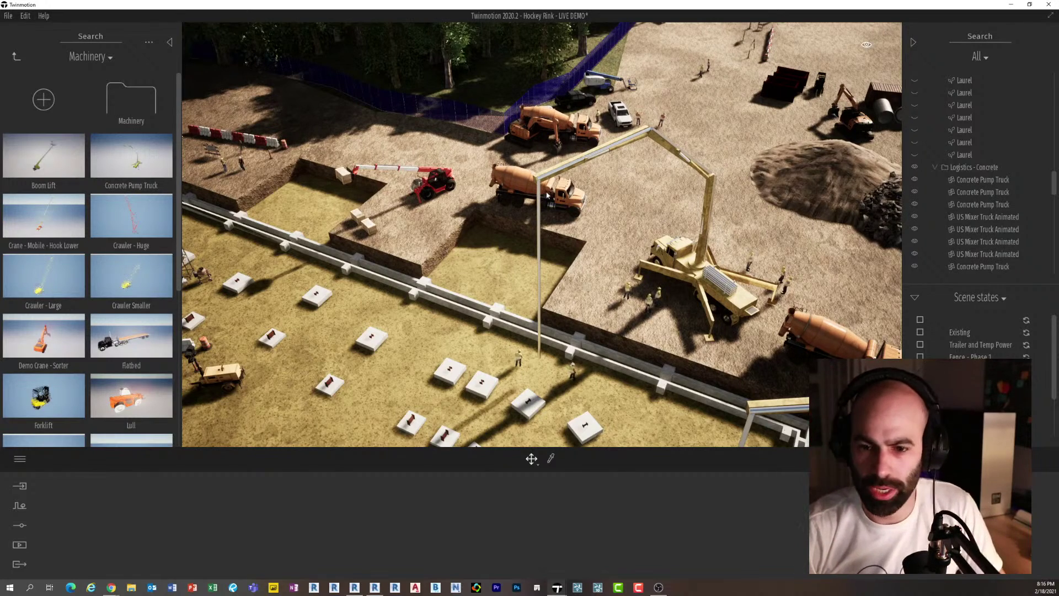
scroll(428, 199, up, 5)
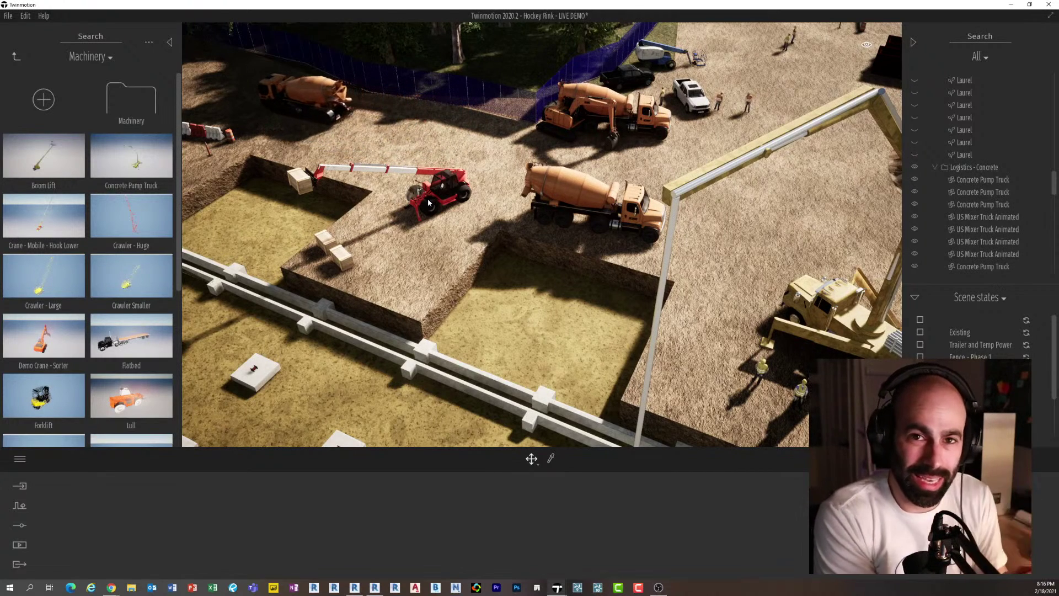
Open the project's import list and look through the imported FBX site and building files.
click(20, 485)
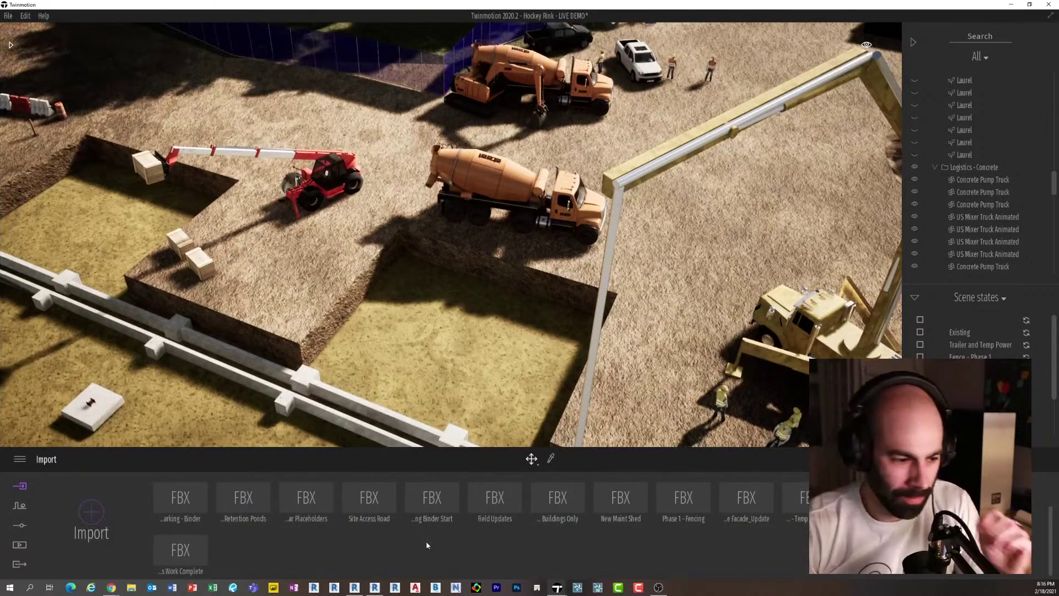
scroll(425, 540, up, 1)
scroll(598, 534, down, 1)
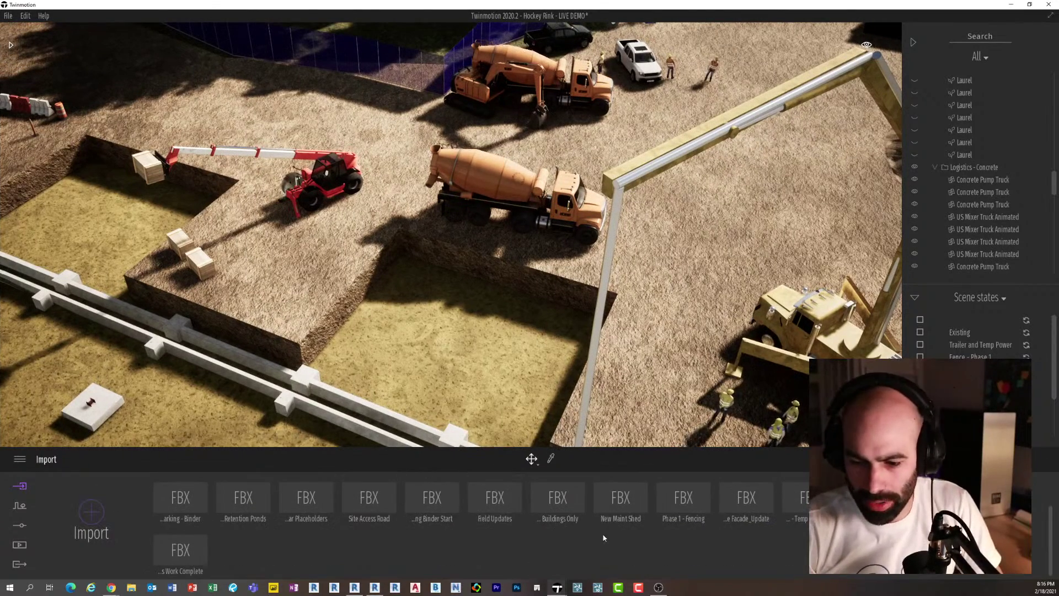
scroll(584, 551, up, 1)
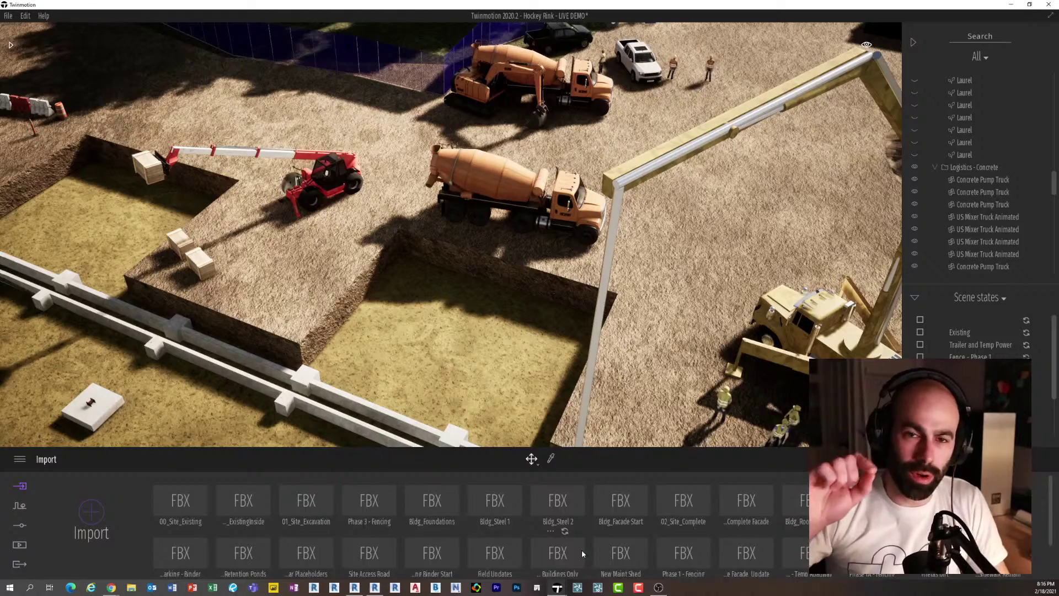
Examine the whole construction site, from the concrete pumps around the foundation to the ponds, access road, parking lot and surrounding forest.
scroll(497, 227, down, 5)
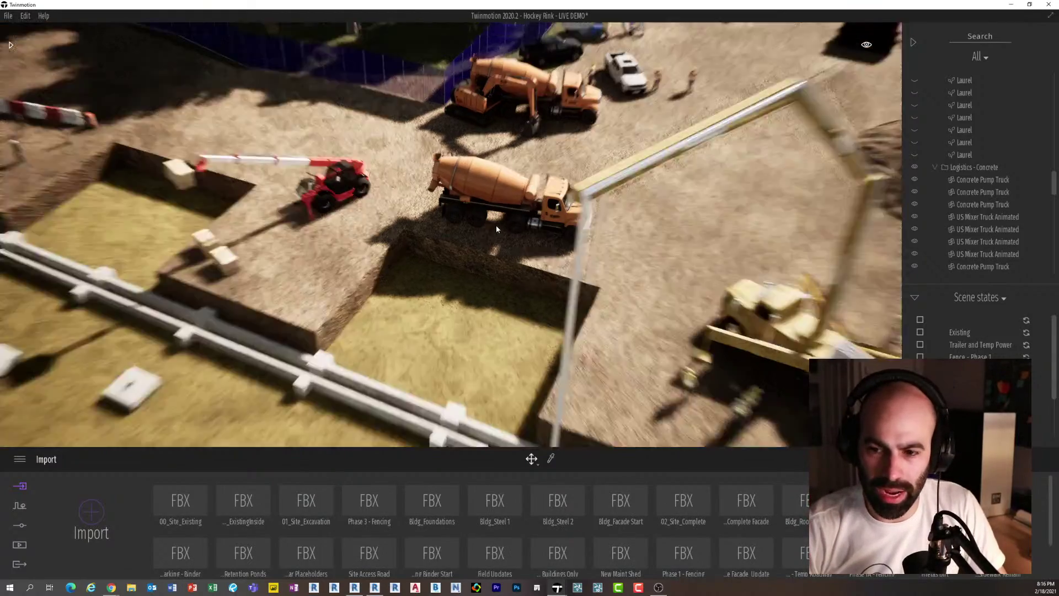
scroll(497, 229, down, 8)
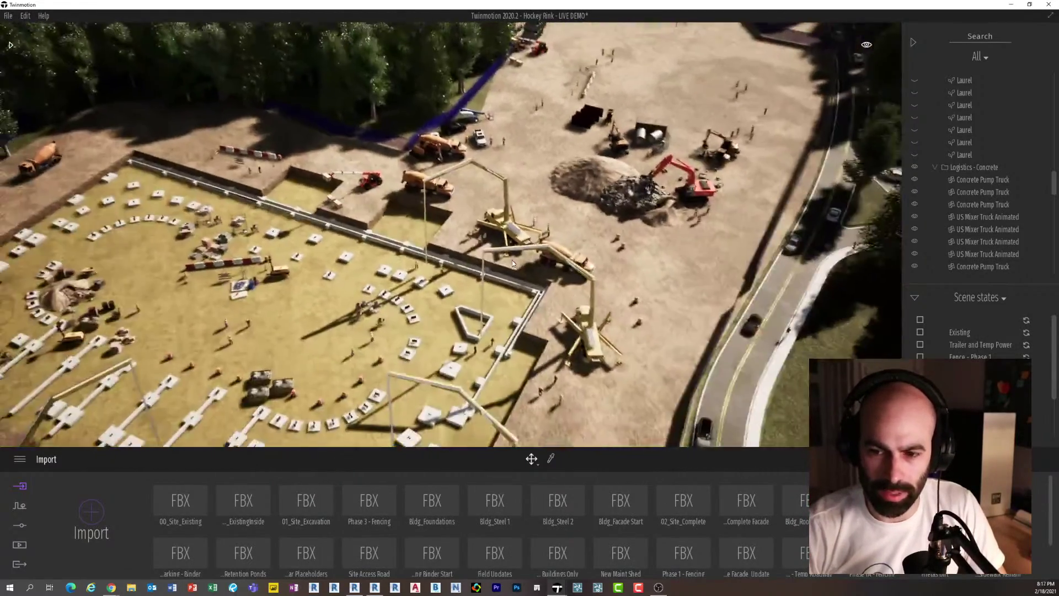
scroll(496, 269, down, 6)
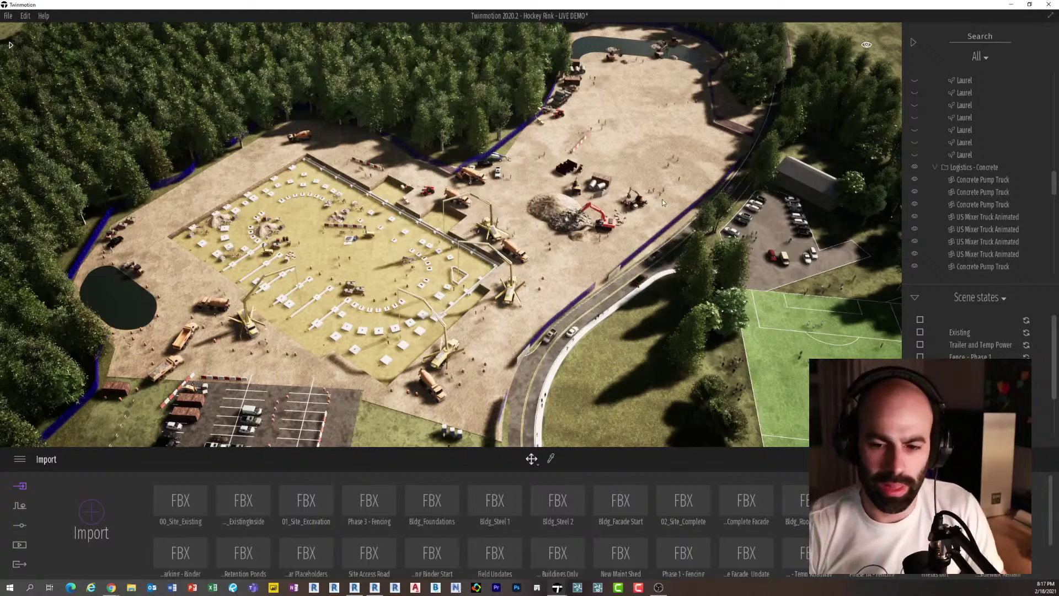
scroll(663, 203, down, 3)
middle_drag(427, 207, 463, 219)
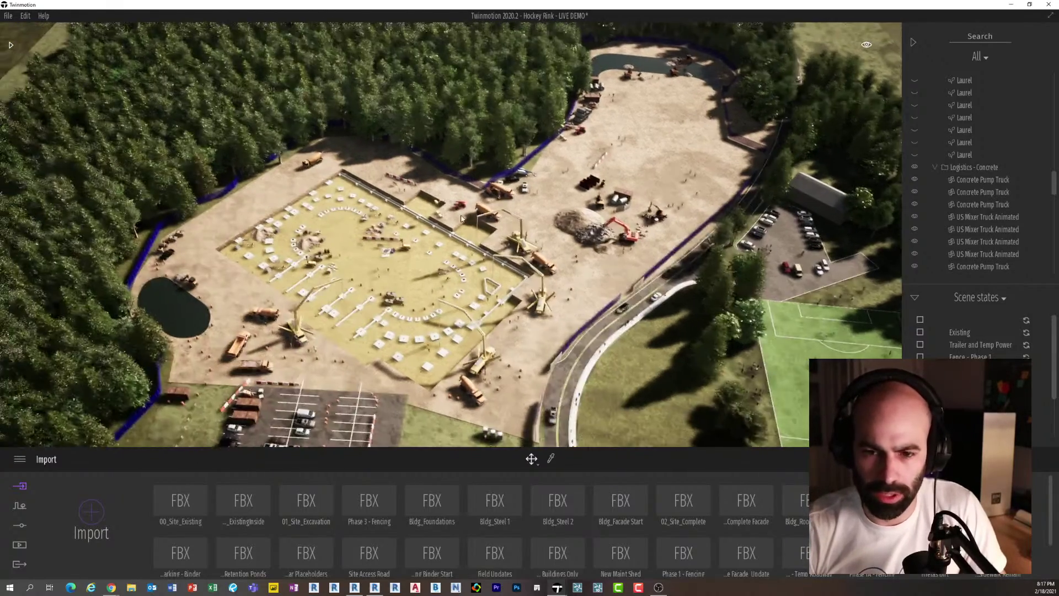
scroll(471, 226, up, 5)
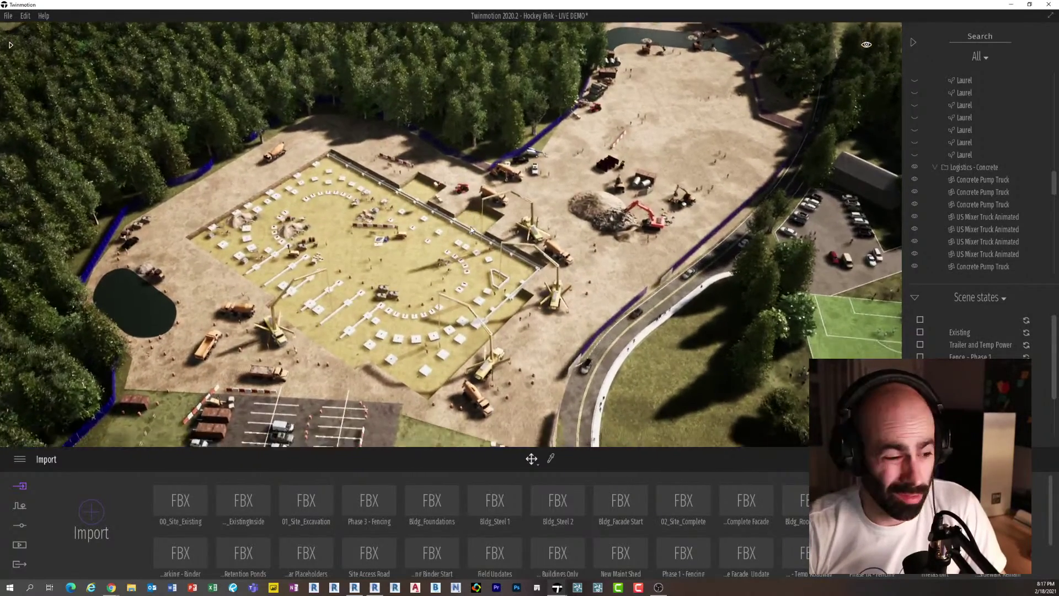
scroll(471, 227, up, 1)
scroll(471, 226, up, 1)
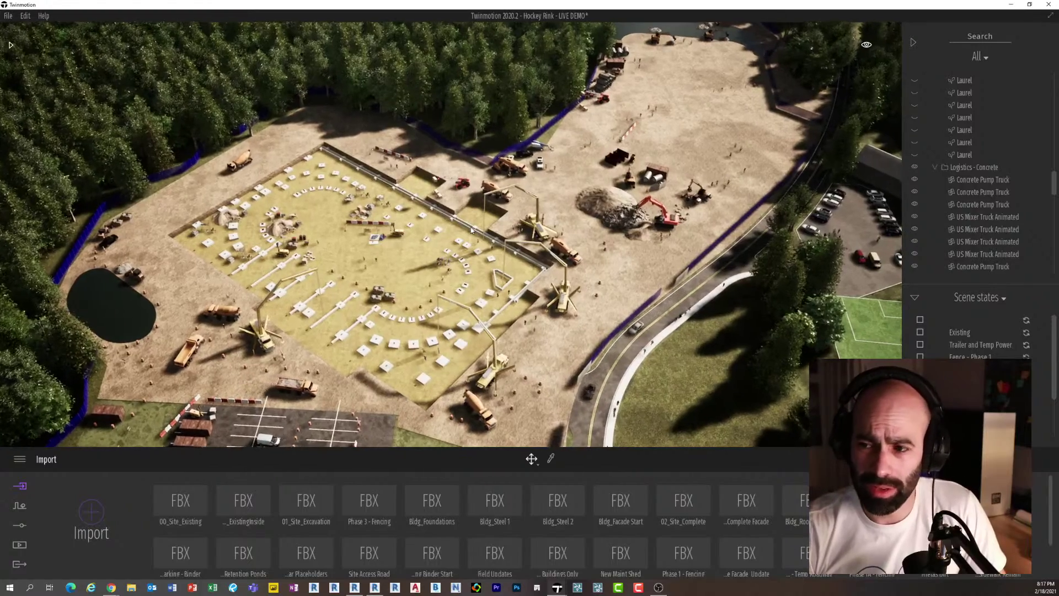
shift+middle_drag(471, 227, 474, 226)
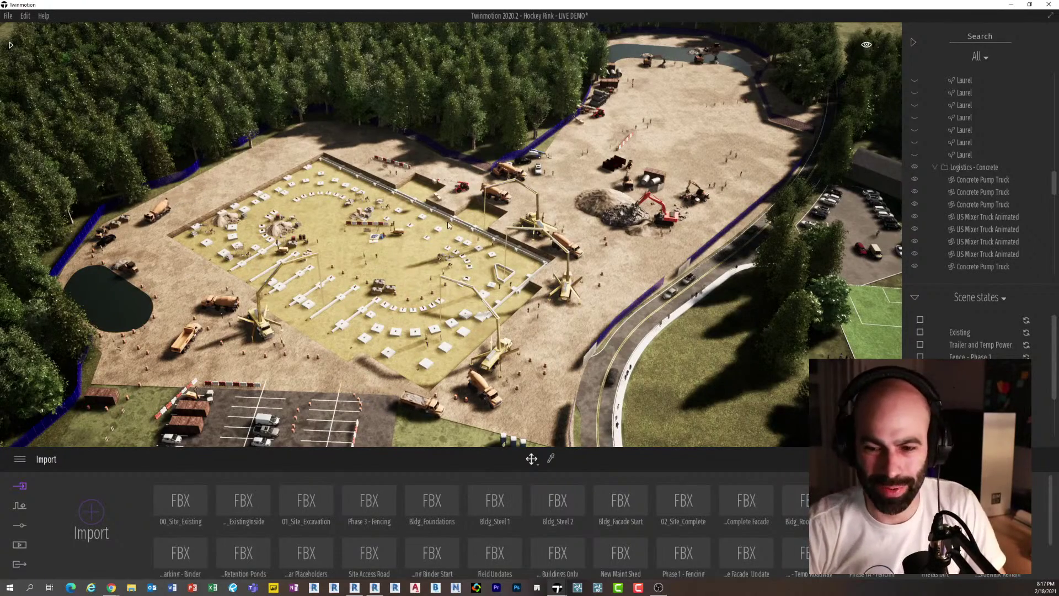
shift+drag(517, 299, 515, 297)
scroll(515, 297, down, 1)
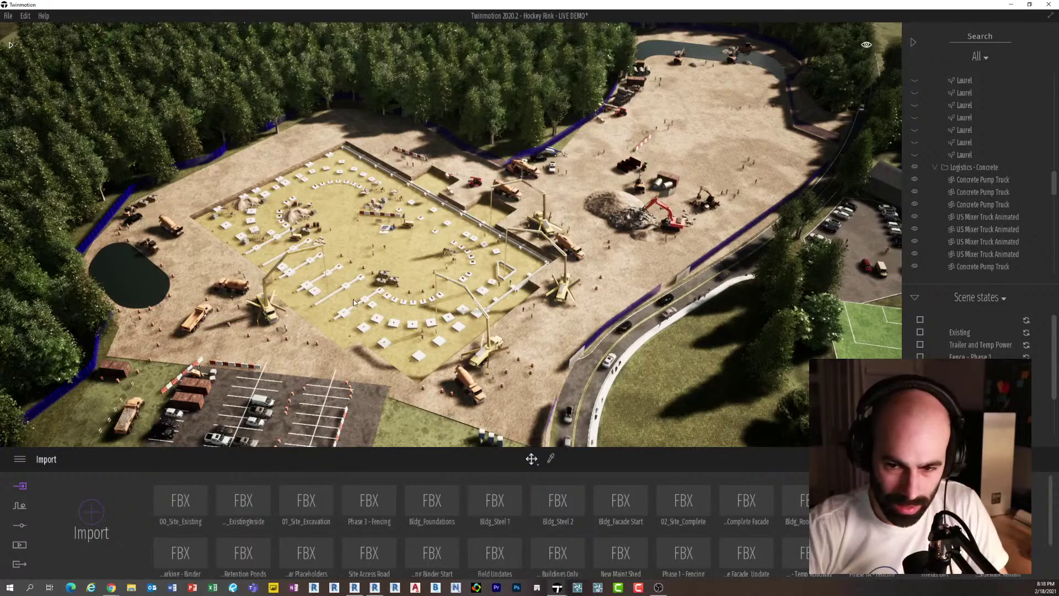
middle_drag(409, 285, 422, 258)
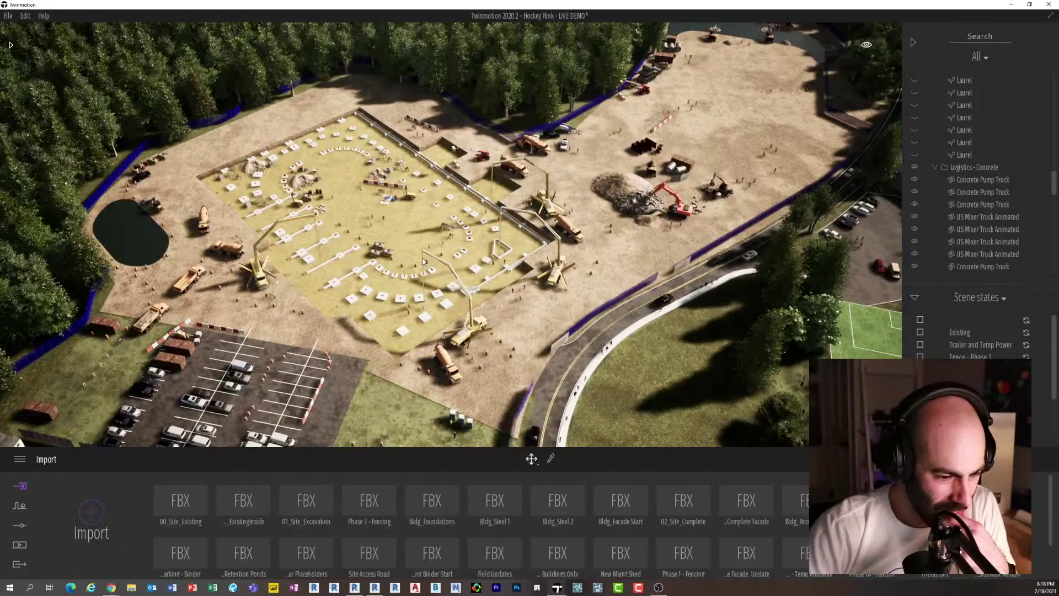
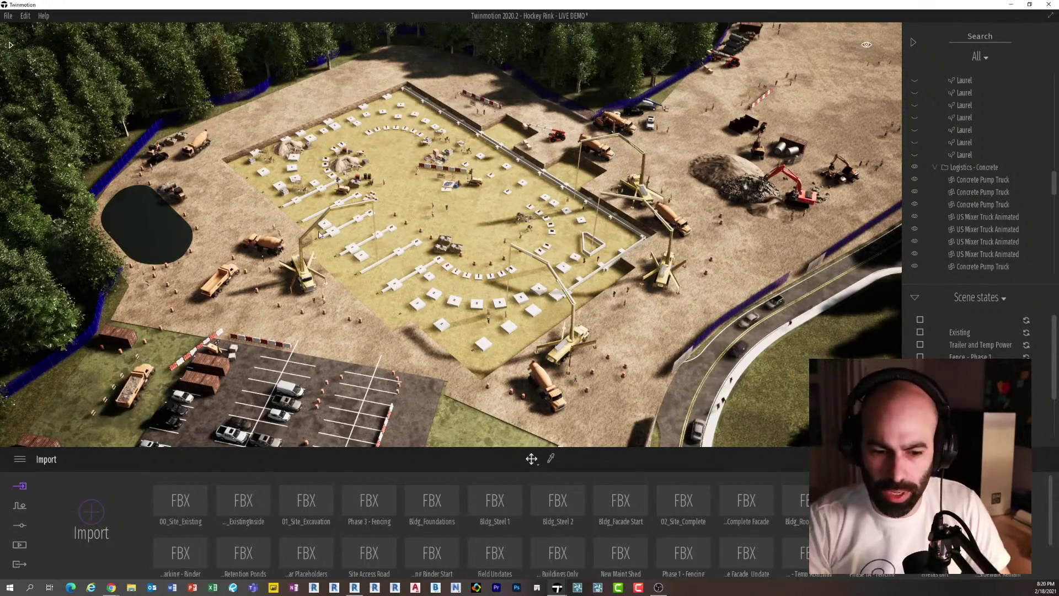
scroll(332, 277, down, 3)
scroll(332, 277, down, 5)
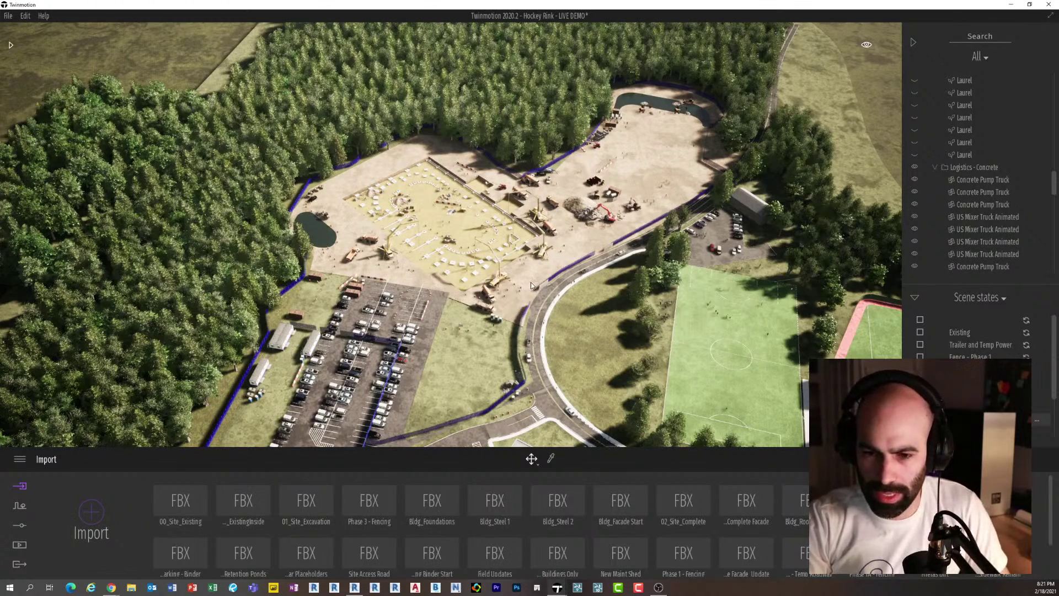
Undo the last scene state change to bring back the completed rink, and look over the building and its parking lots.
key(ctrl+z)
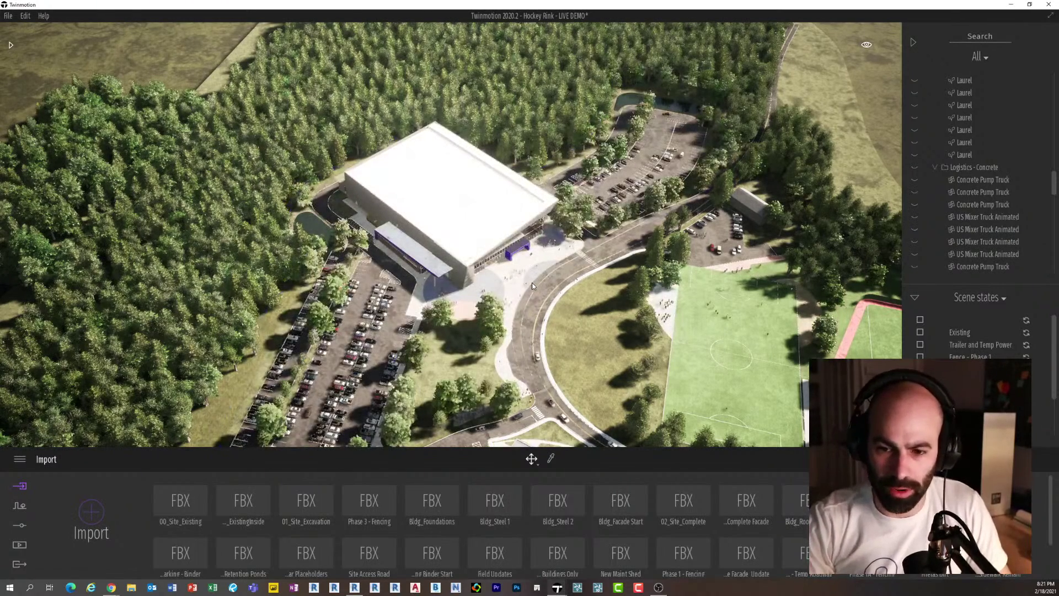
scroll(533, 285, up, 1)
scroll(533, 285, up, 3)
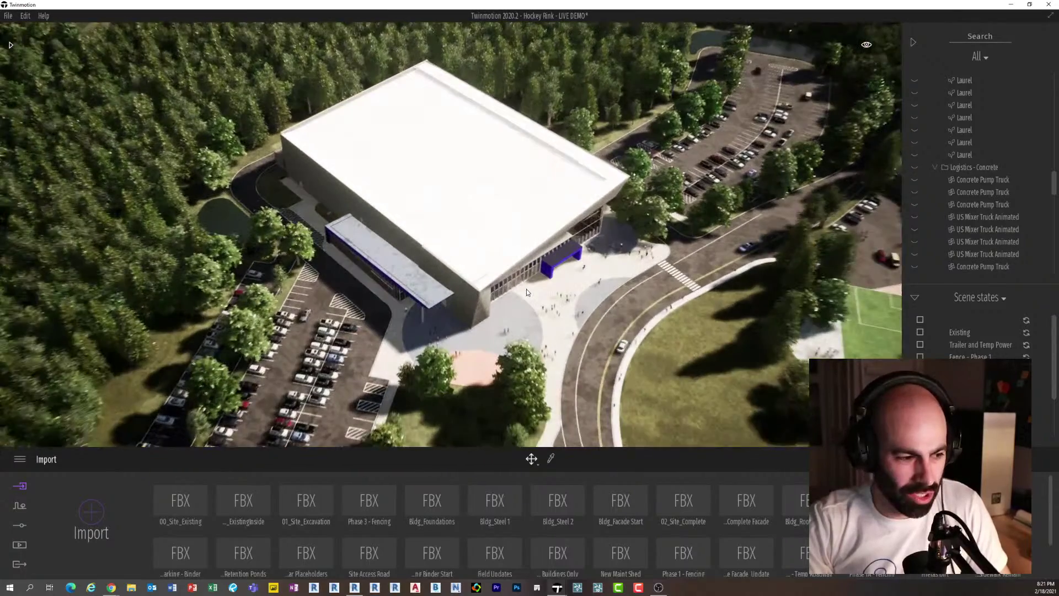
shift+middle_drag(527, 292, 414, 270)
shift+middle_drag(491, 279, 549, 290)
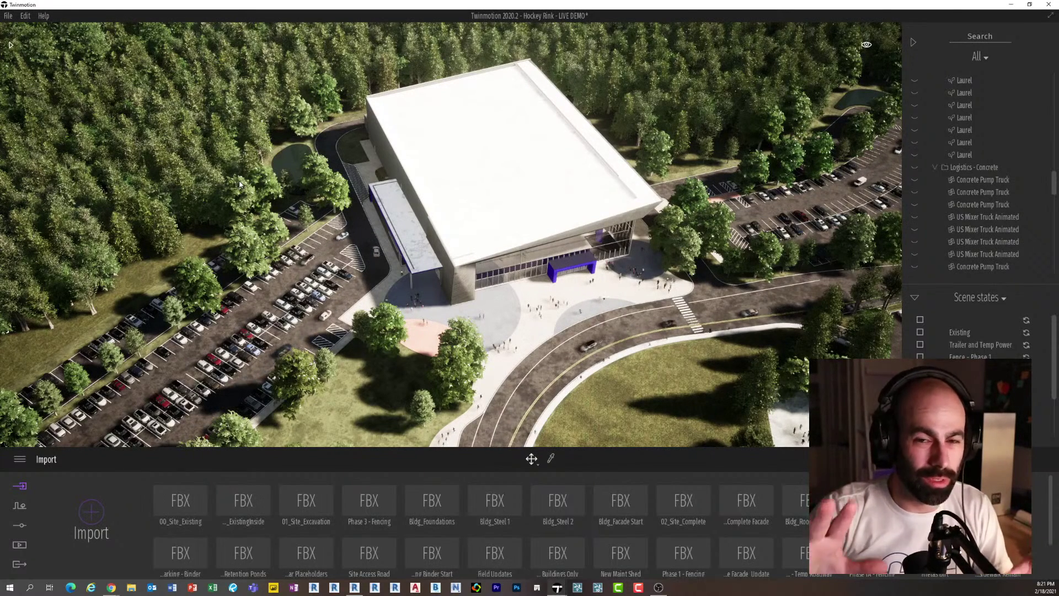
Select the forest's tree scatters beside the parking lot in turn to identify their species, and clear the selection.
click(158, 223)
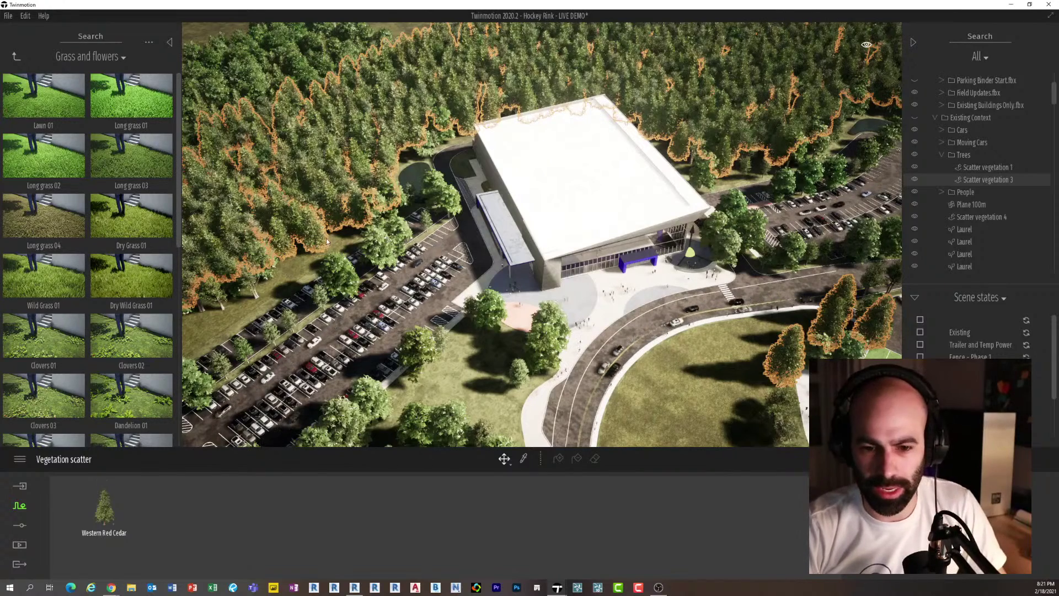
click(249, 288)
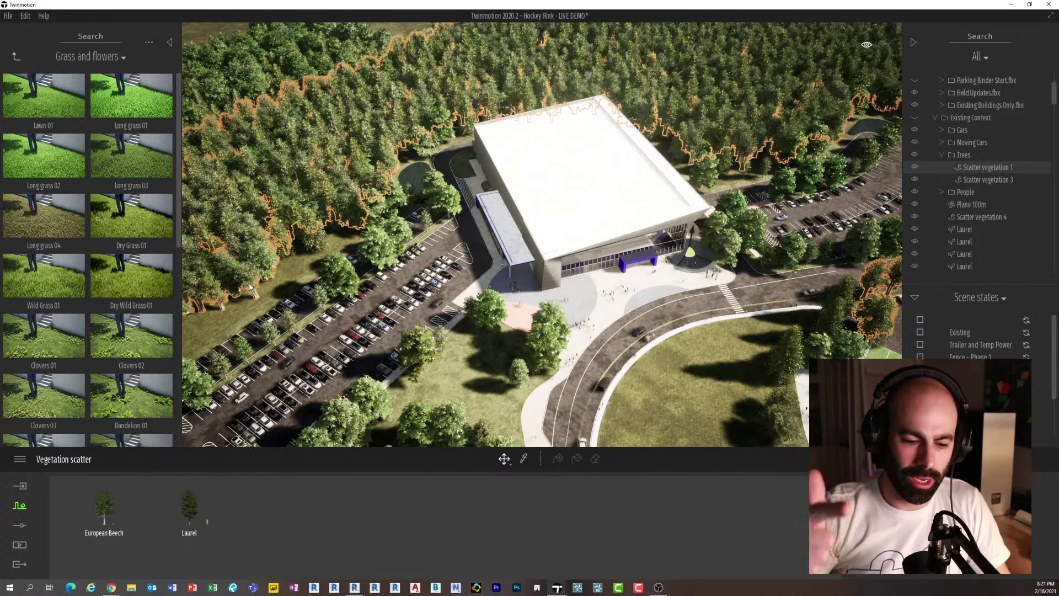
click(316, 241)
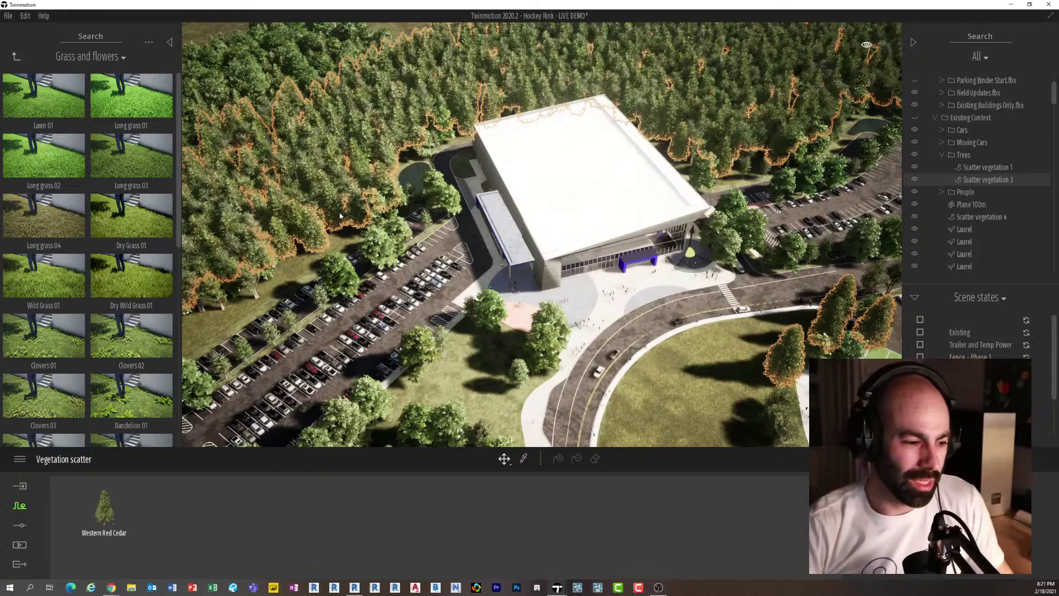
key(Escape)
shift+middle_drag(460, 258, 488, 259)
scroll(471, 259, down, 1)
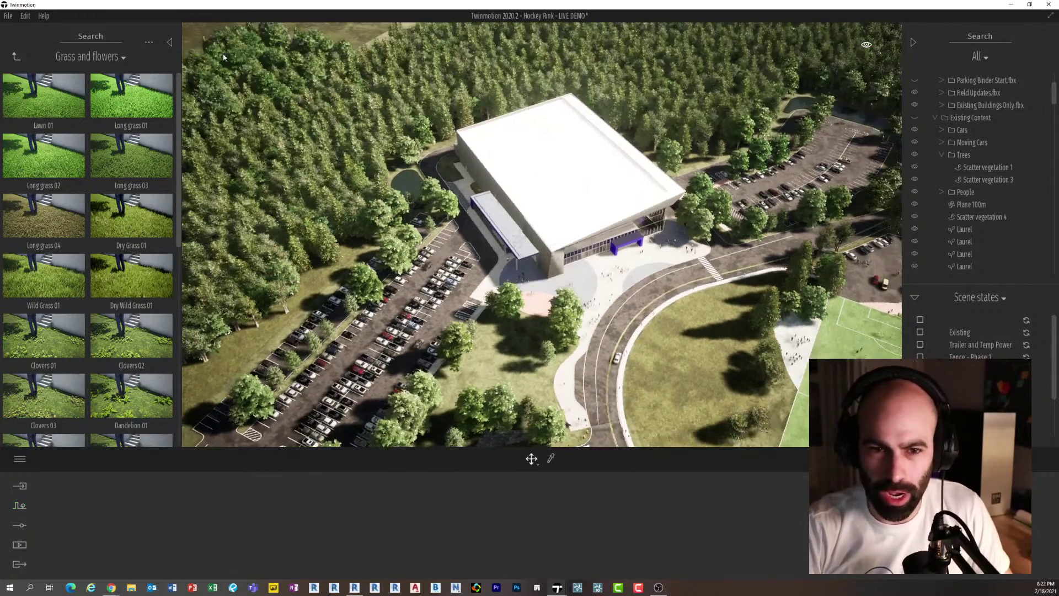
Collapse the asset library and reframe the completed rink with its entrance plaza and parking lots.
click(170, 42)
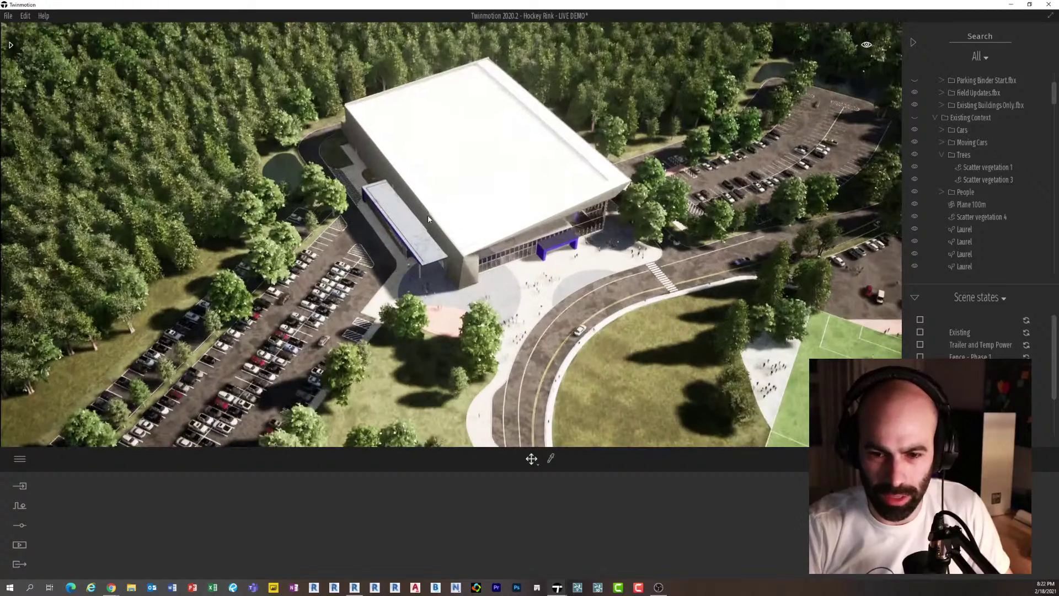
shift+middle_drag(428, 214, 437, 221)
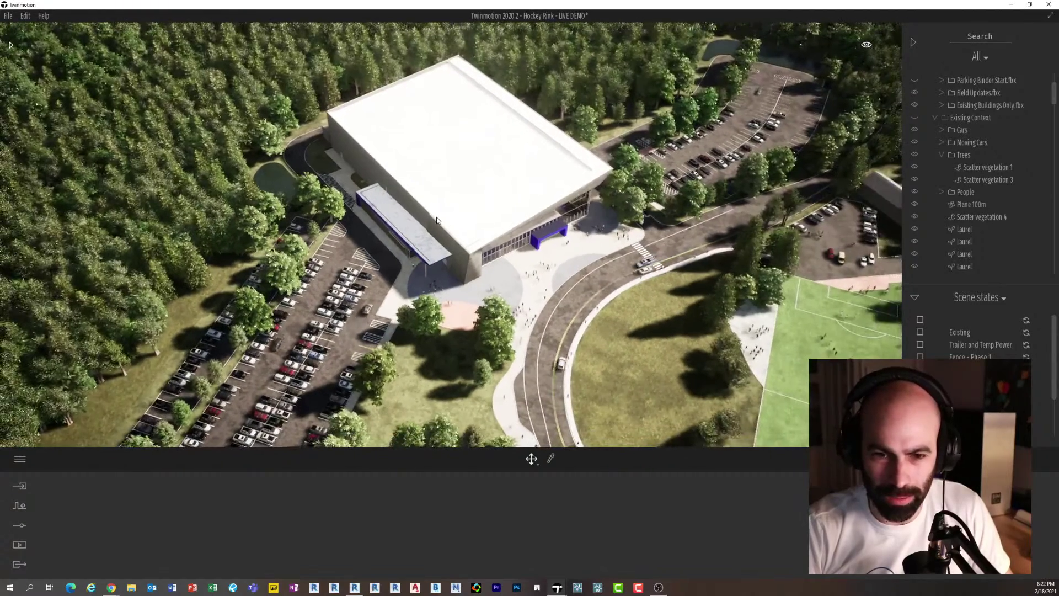
key(a)
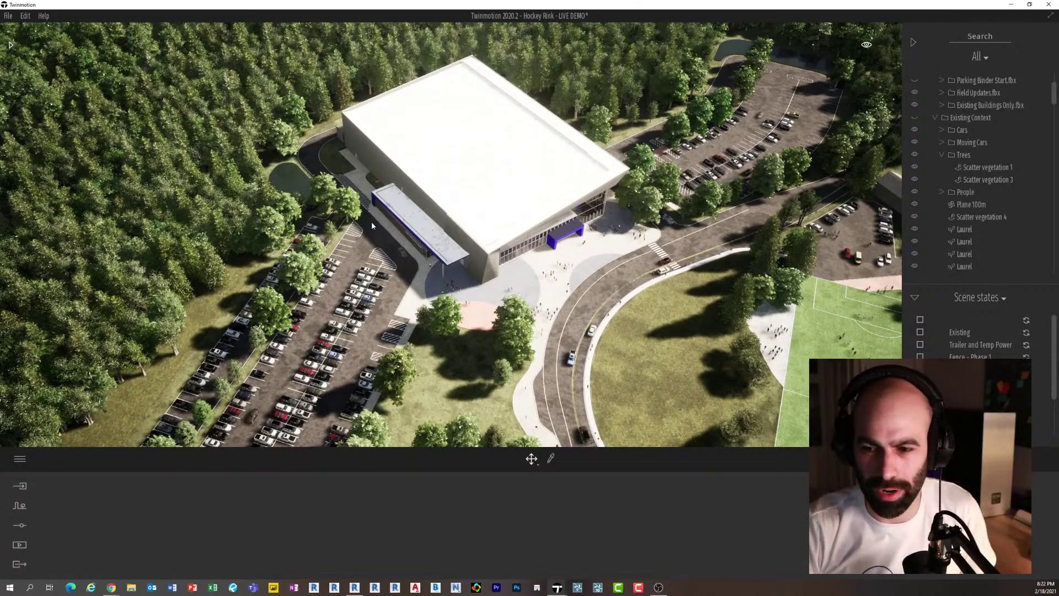
scroll(385, 255, down, 1)
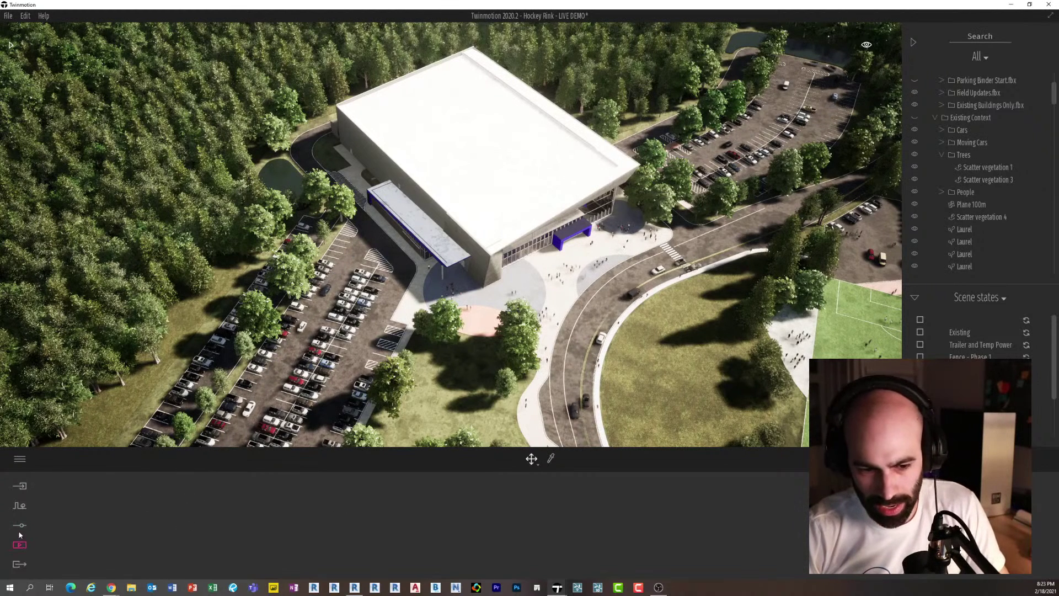
Review the Context tools and the Location settings for time of day, month and north offset, and return to the main settings.
click(17, 506)
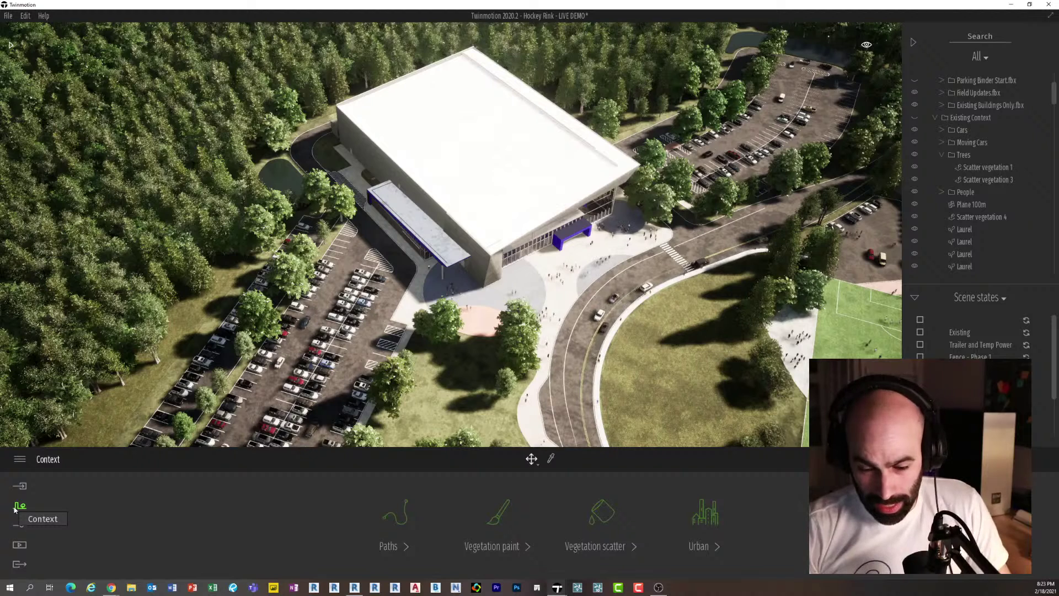
click(19, 525)
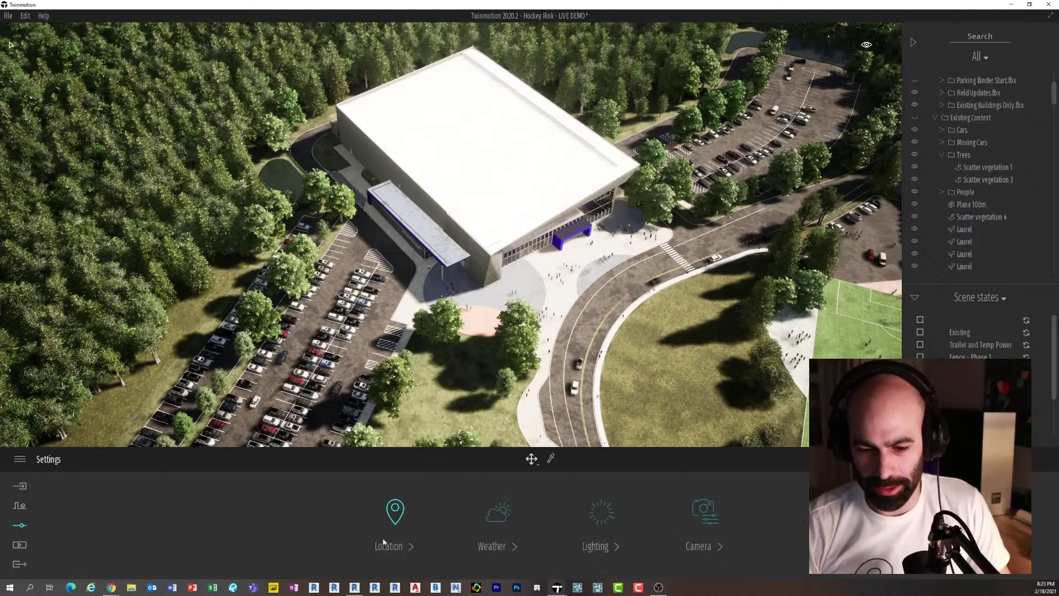
click(411, 517)
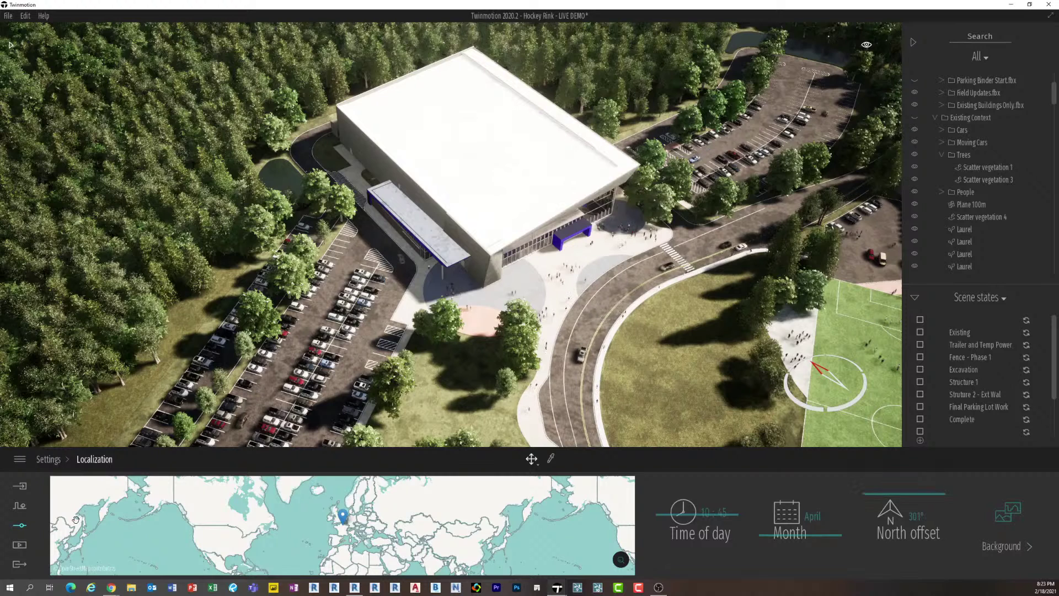
click(55, 460)
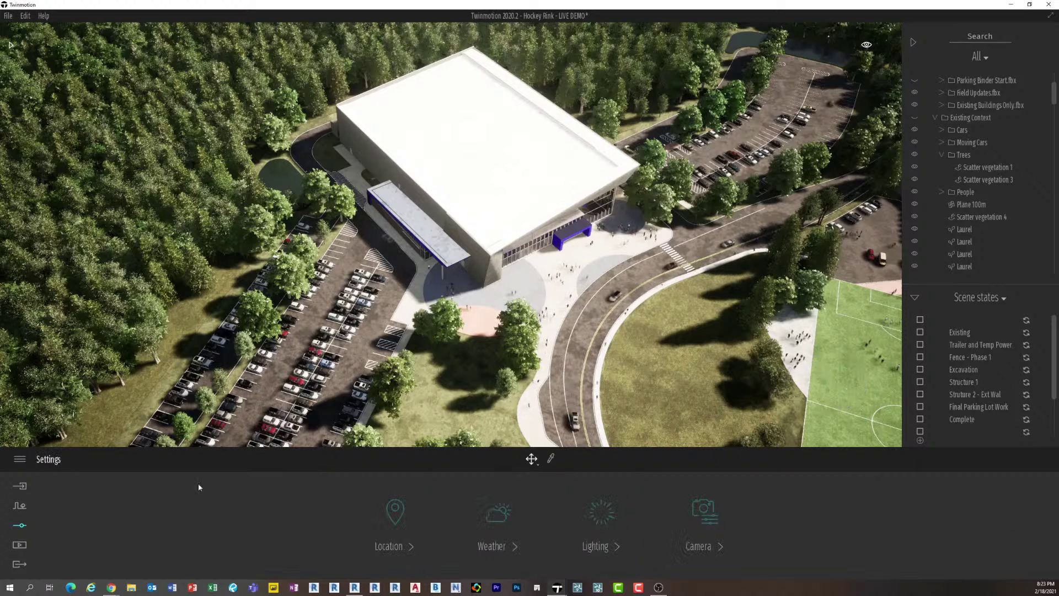
Open the Weather settings, try a fully clear sky with the horizon in view, and set the weather to slightly cloudy.
click(499, 513)
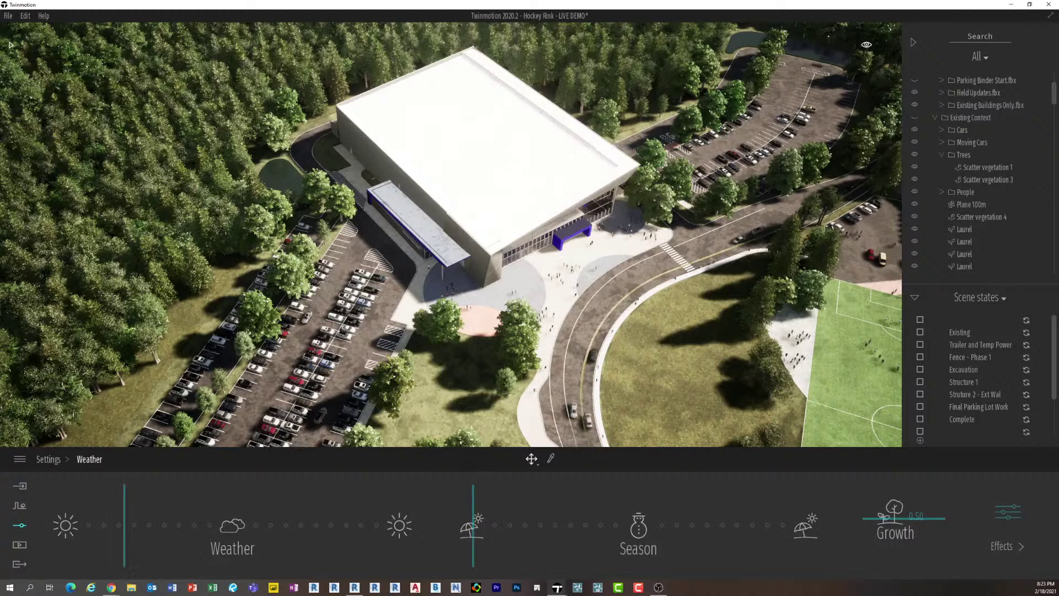
right_drag(442, 265, 479, 58)
right_drag(273, 400, 272, 392)
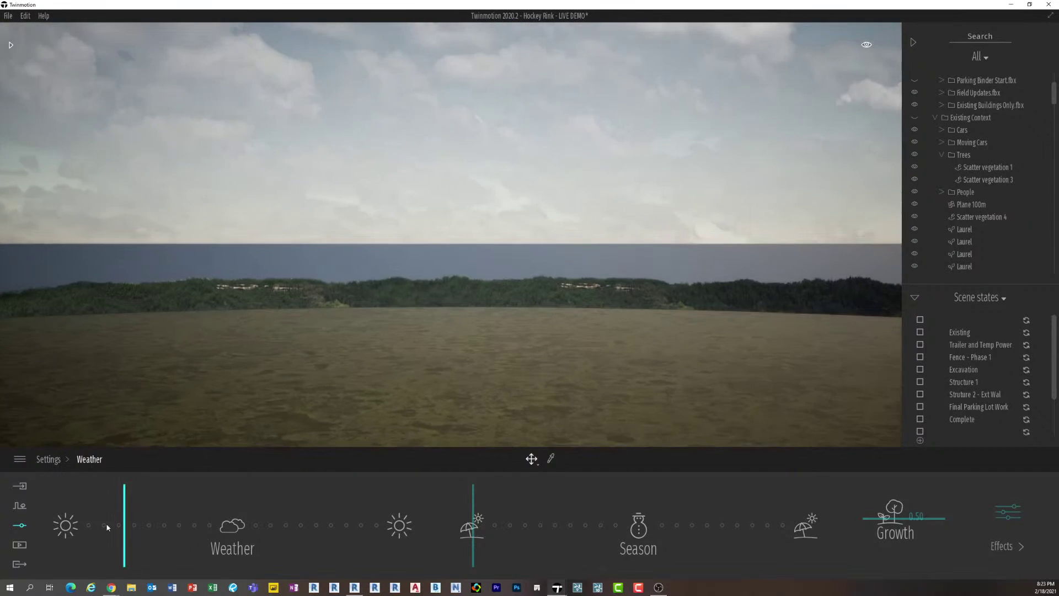
drag(117, 523, 52, 525)
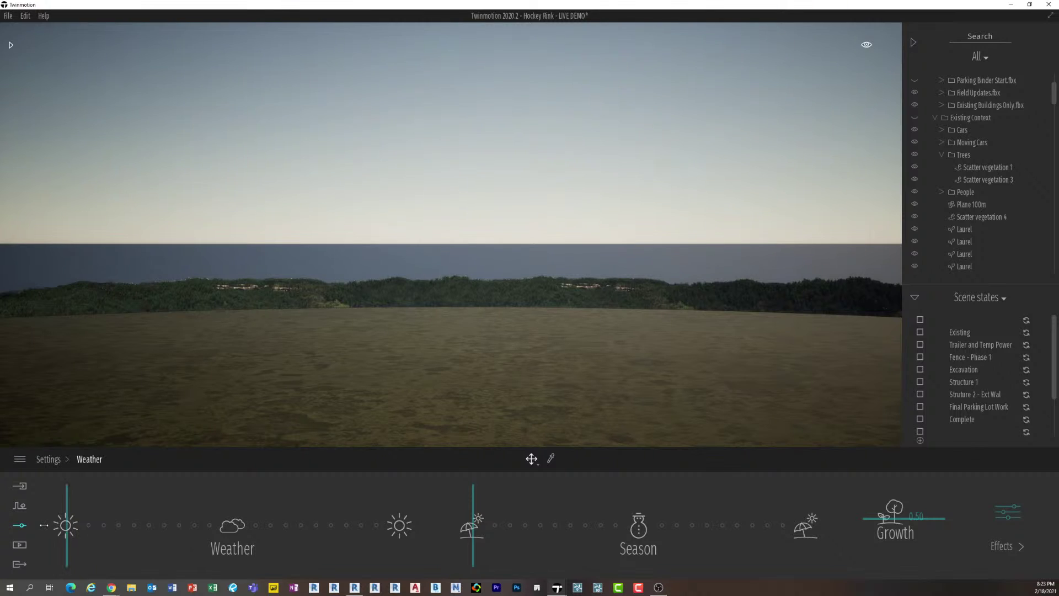
drag(102, 527, 137, 520)
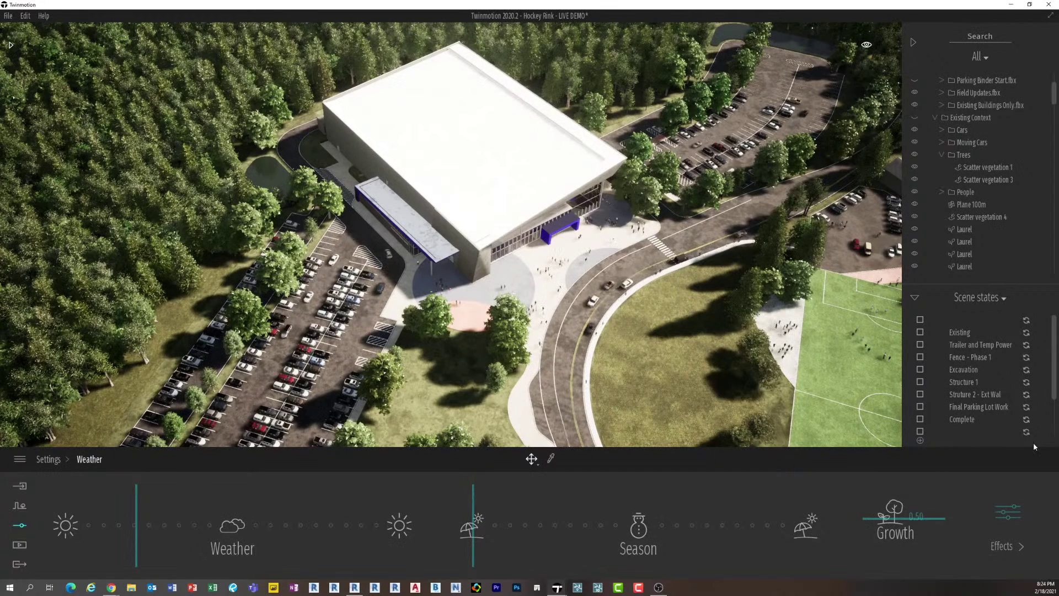
Review the weather effects for wind speed, direction, smog and particles, and return to the main settings.
click(1010, 516)
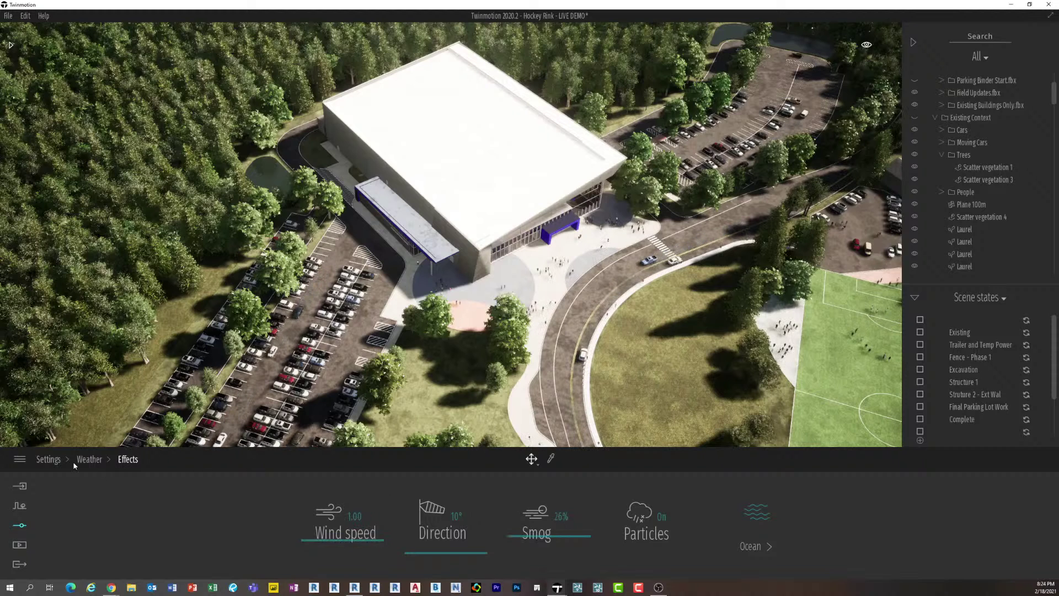
click(89, 463)
click(48, 459)
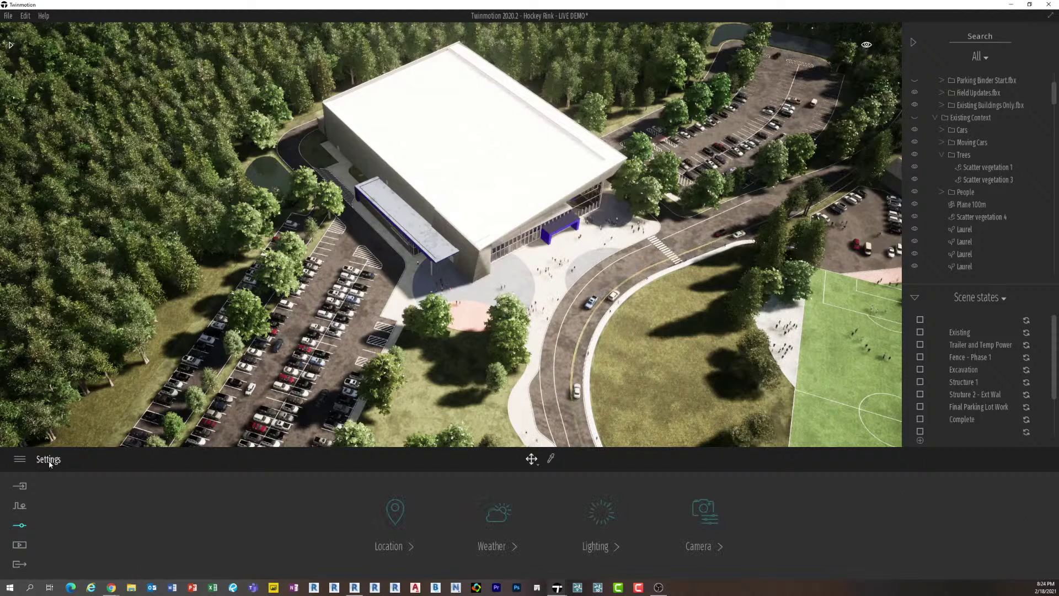
Review the Lighting settings, including the exposure options and the sun, stars, moon and ambient intensities, and return to the main settings.
click(607, 518)
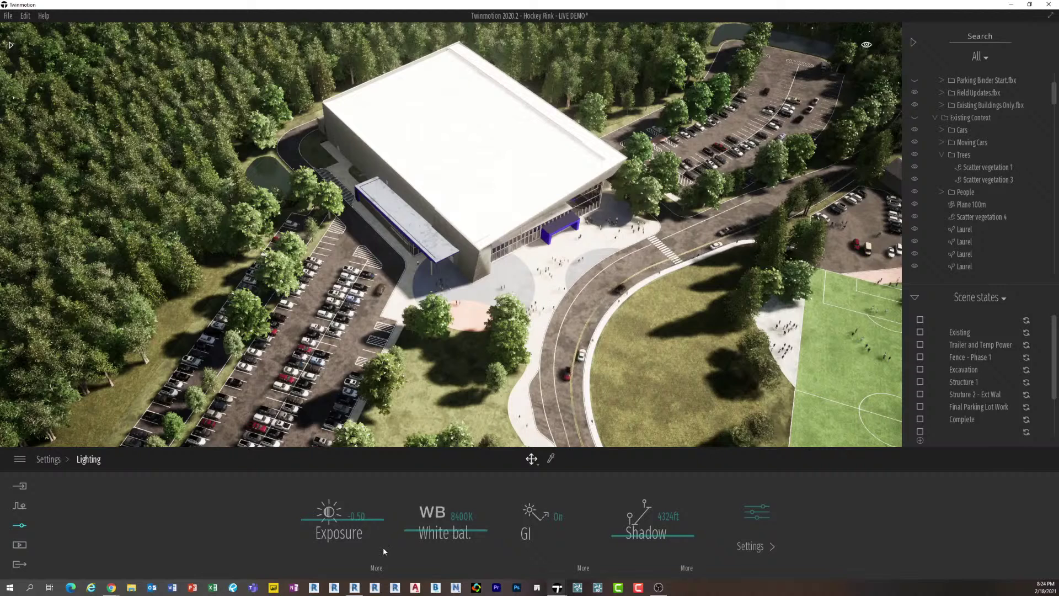
click(377, 568)
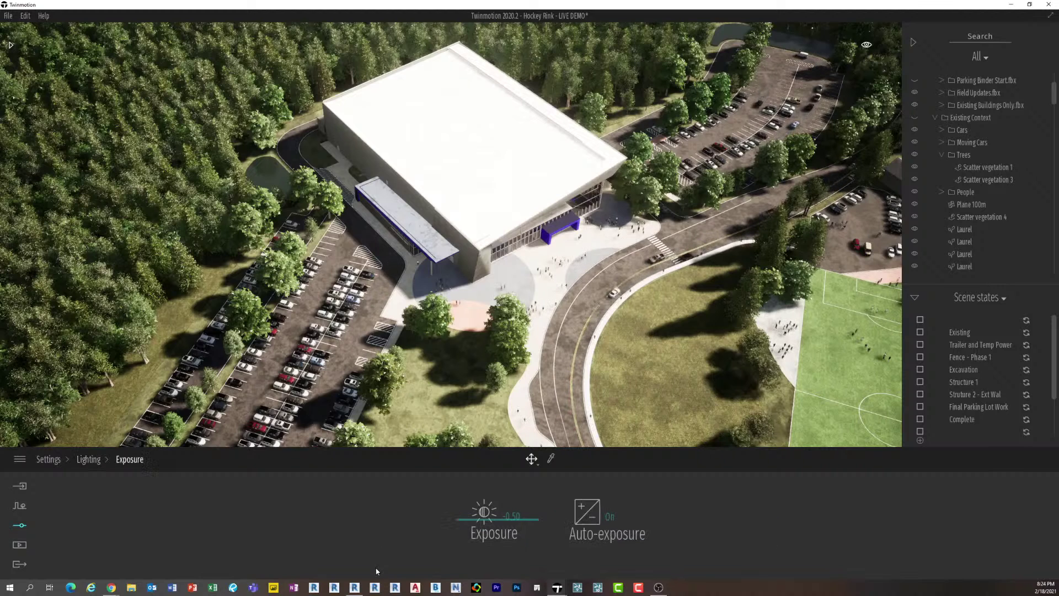
click(103, 468)
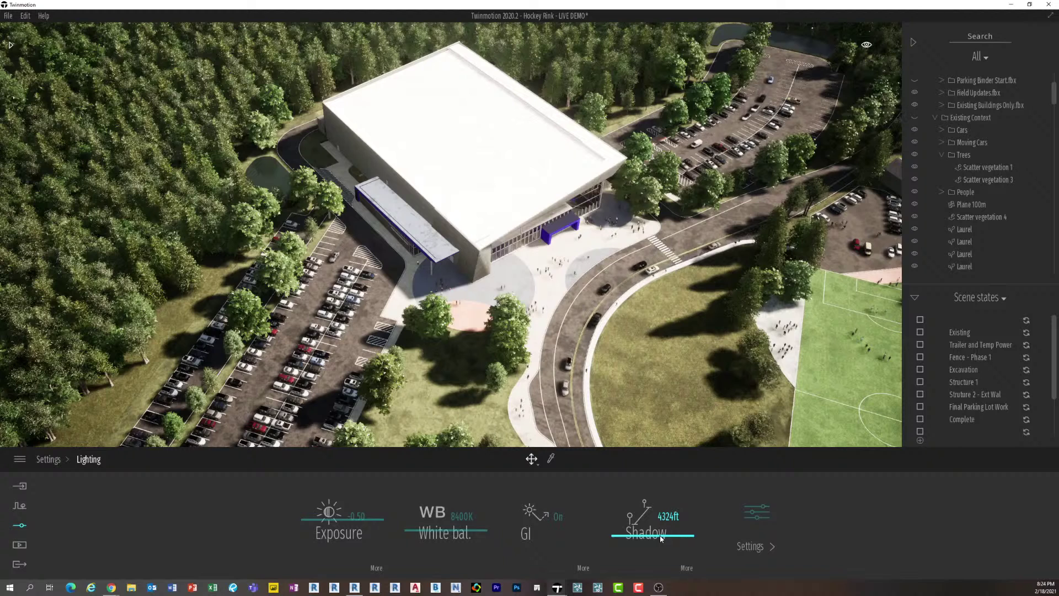
click(760, 523)
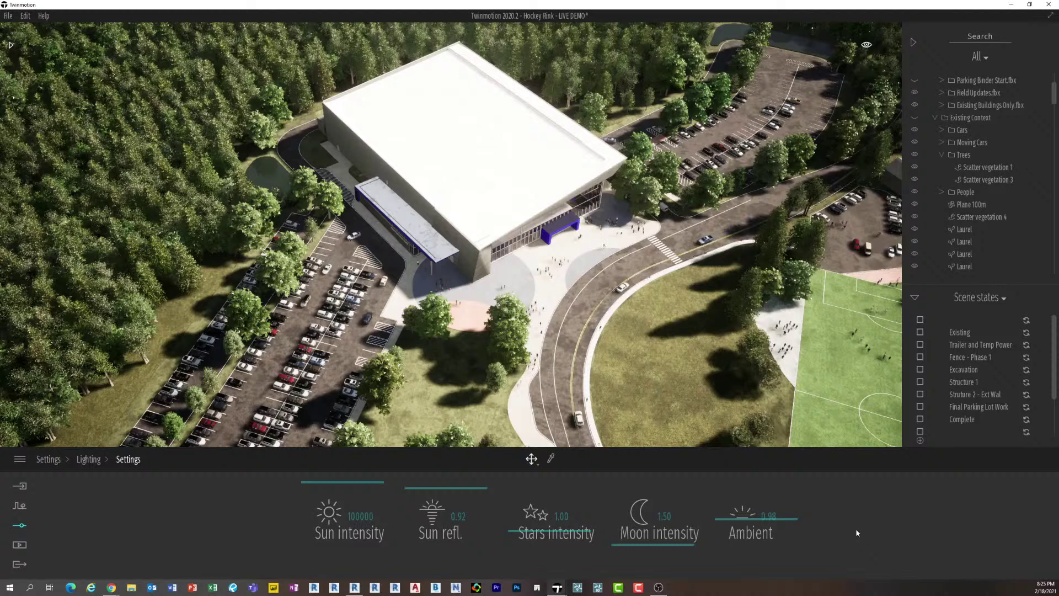
click(89, 459)
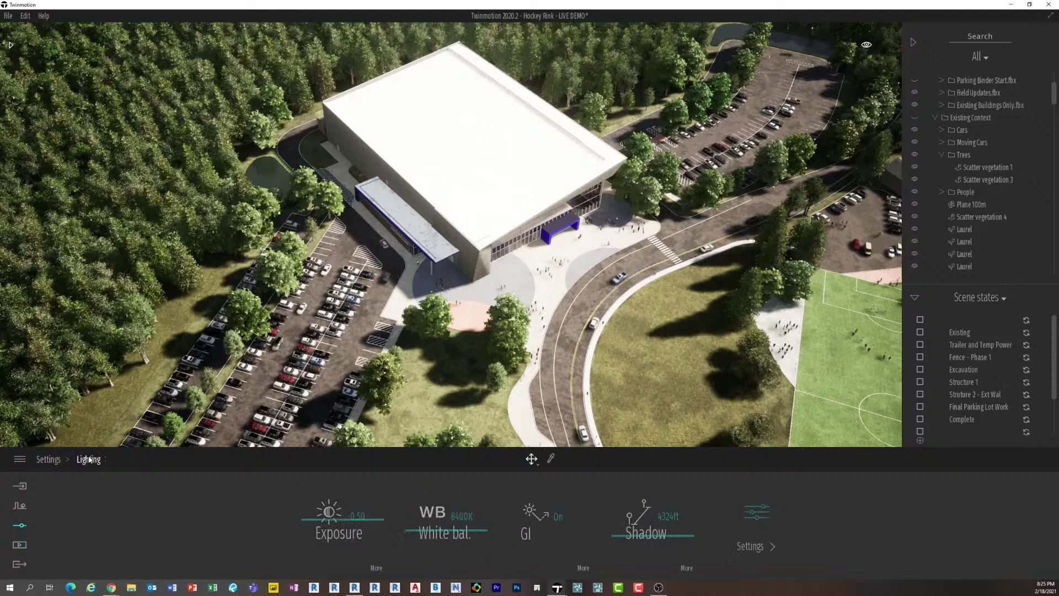
click(757, 531)
click(89, 459)
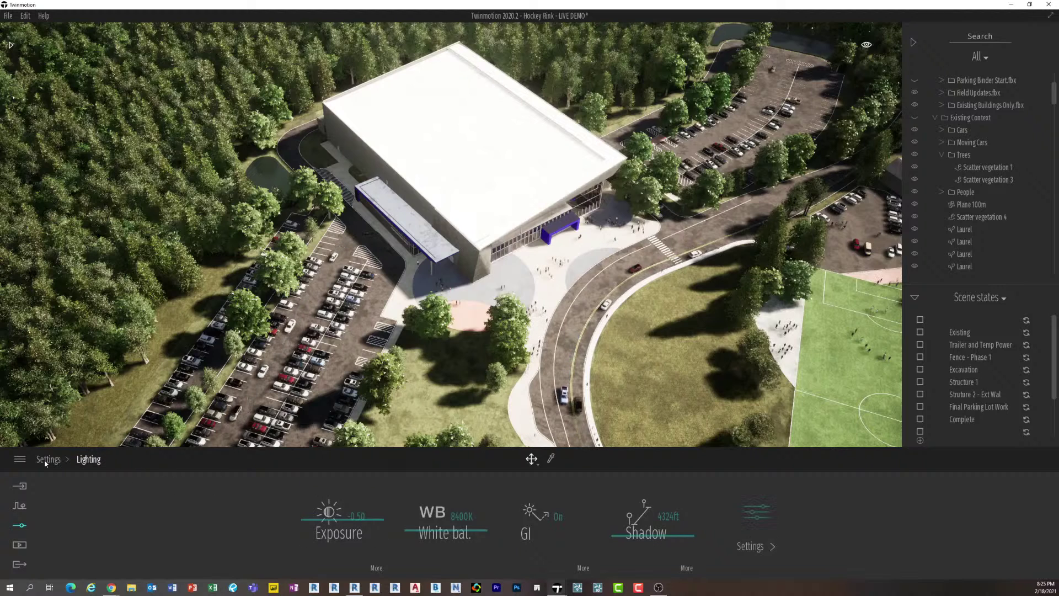
click(48, 459)
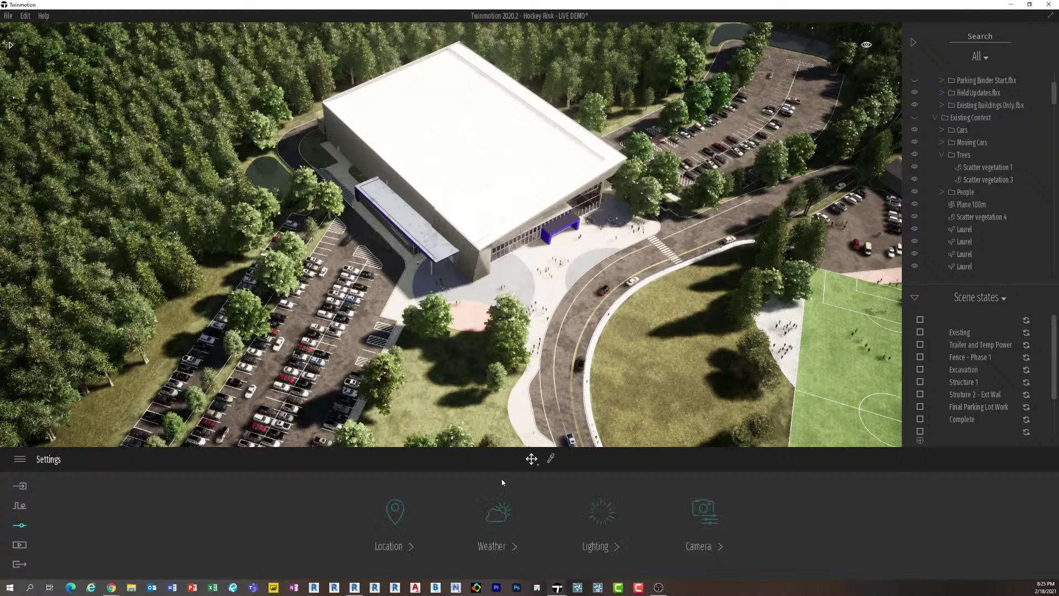
Review the Camera settings and the color gradient and filter options among their visual effects.
click(703, 510)
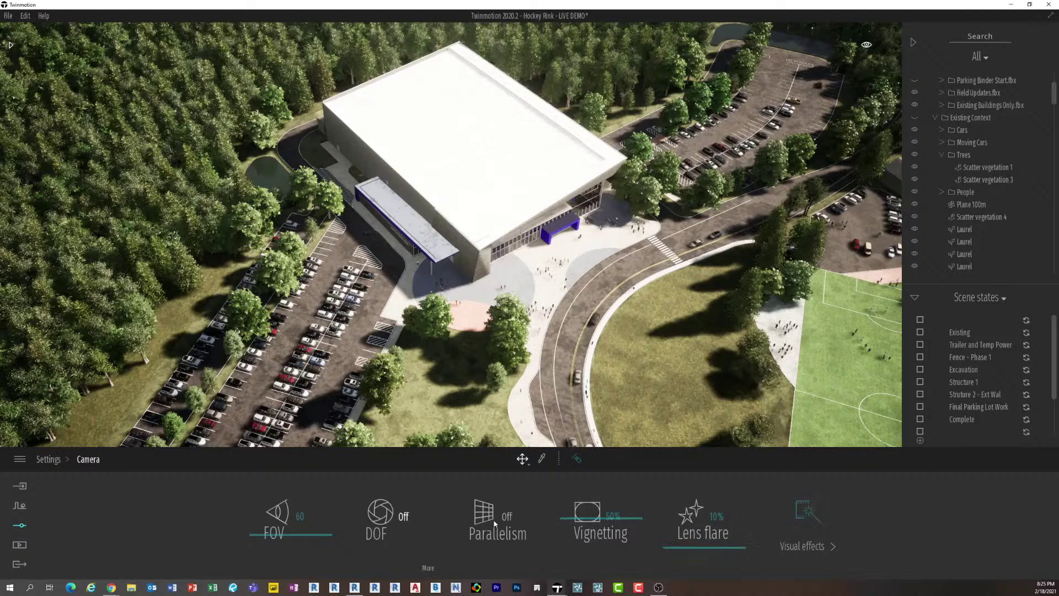
click(806, 512)
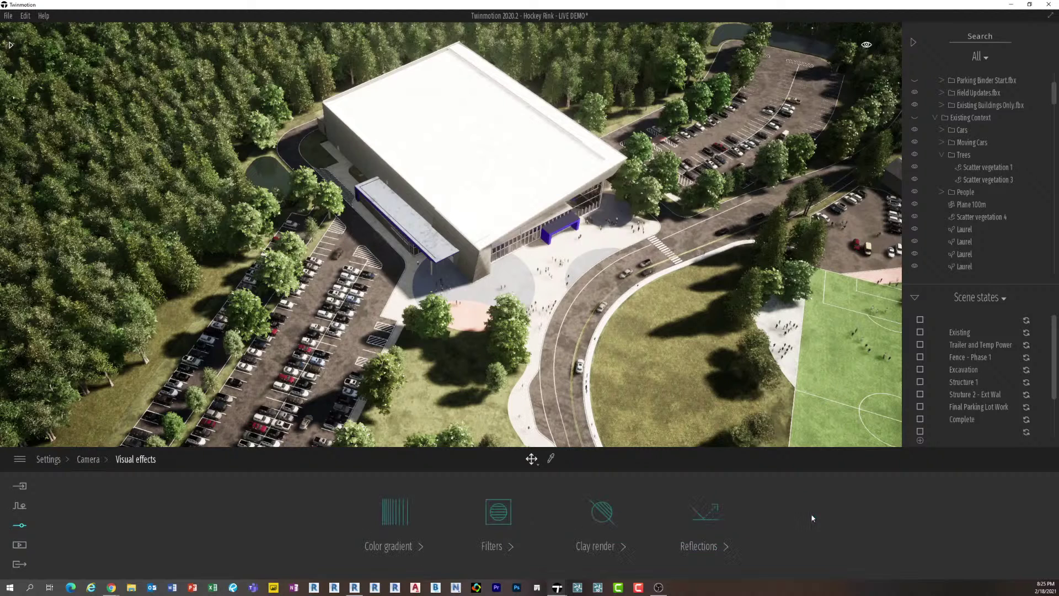
click(393, 534)
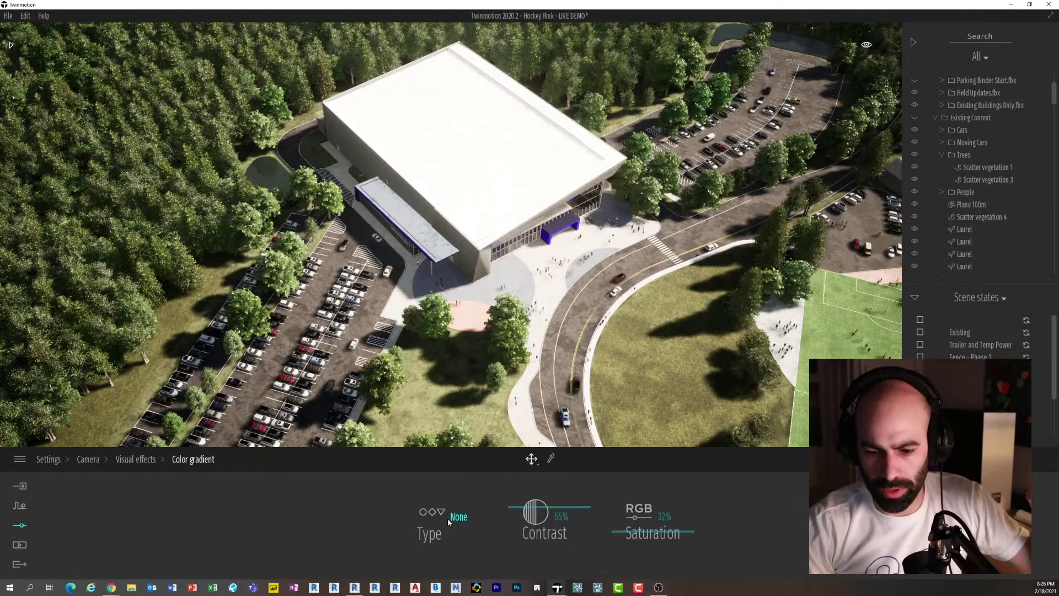
click(131, 461)
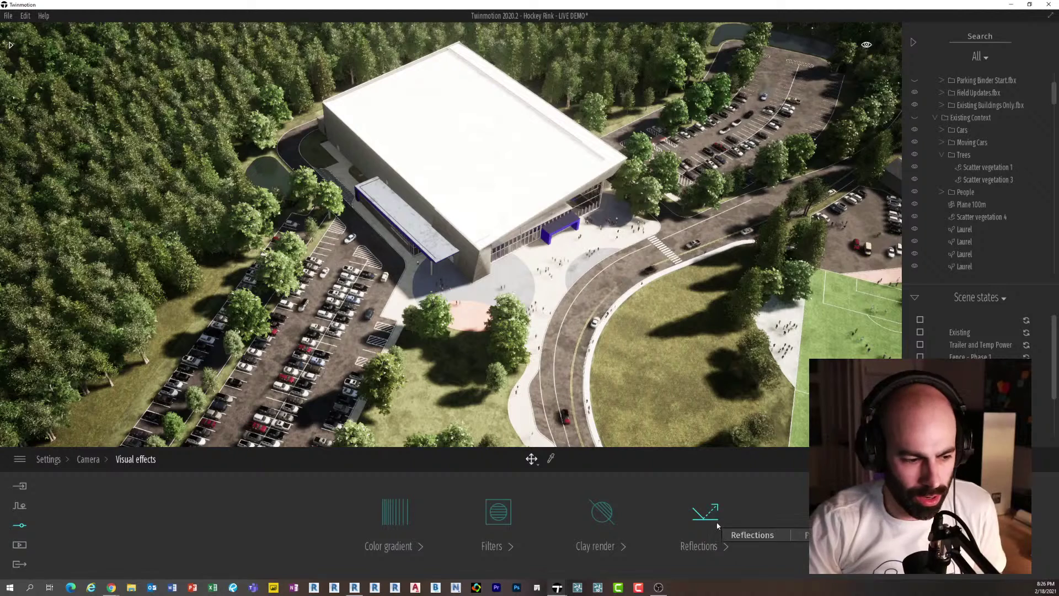
click(499, 513)
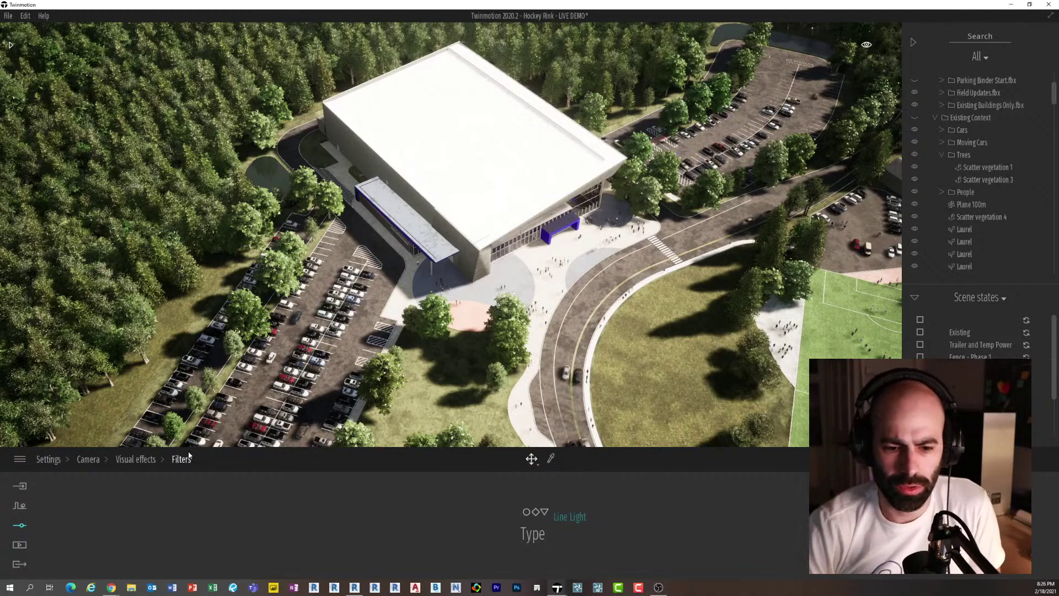
click(139, 460)
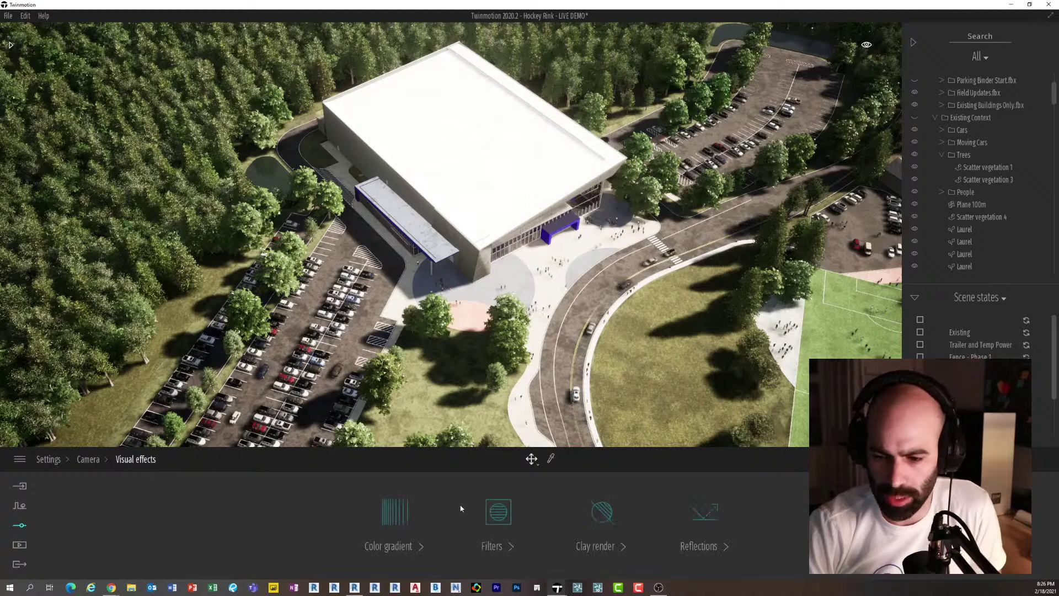
Check the reflections option and the remaining Camera visual effects, recheck the Lighting settings, and return to the main settings.
click(706, 513)
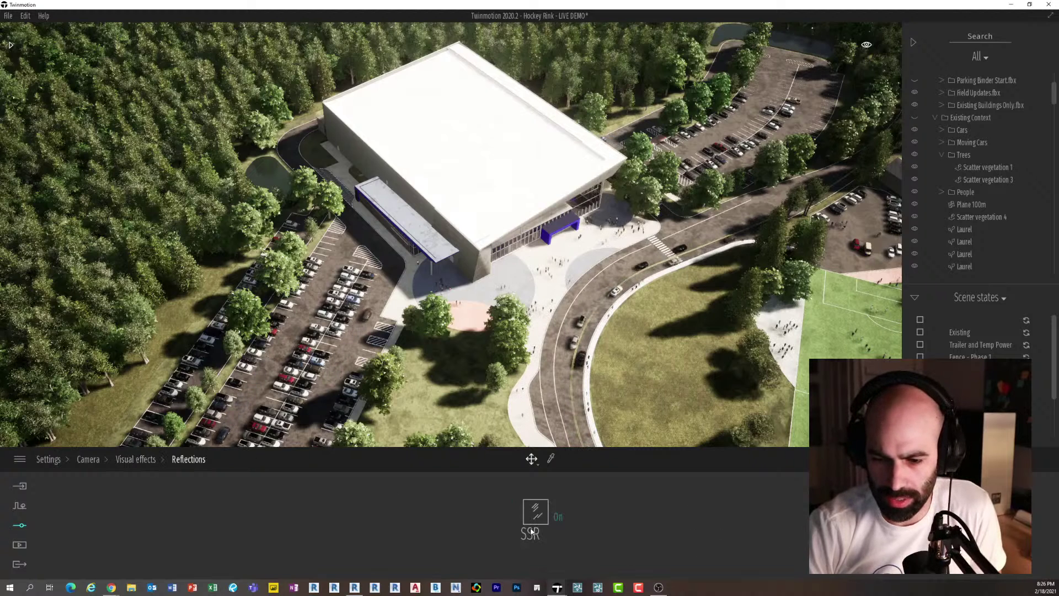
click(135, 460)
click(89, 460)
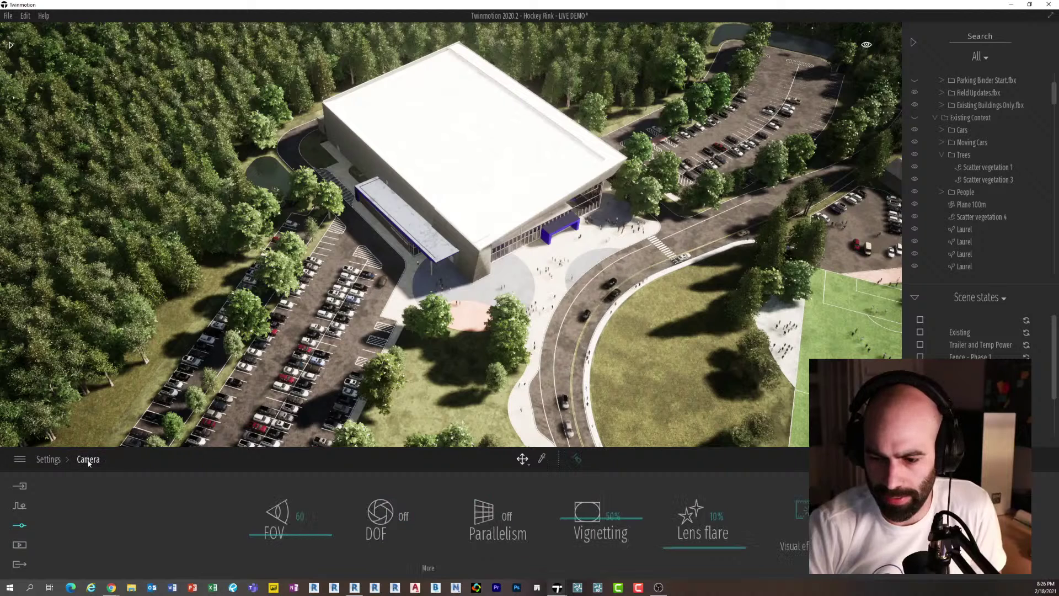
click(814, 513)
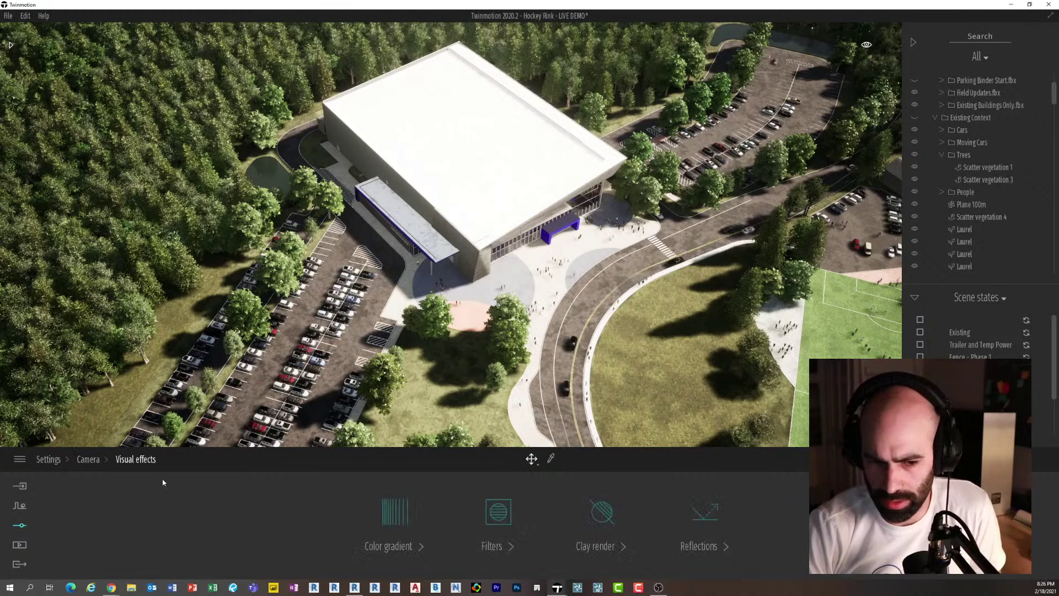
click(48, 459)
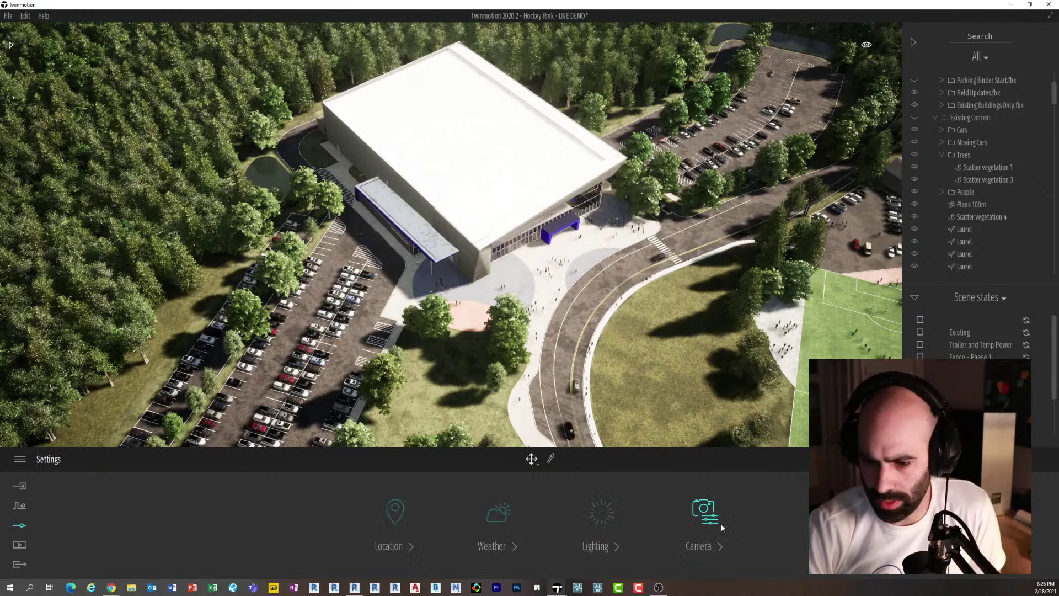
click(607, 521)
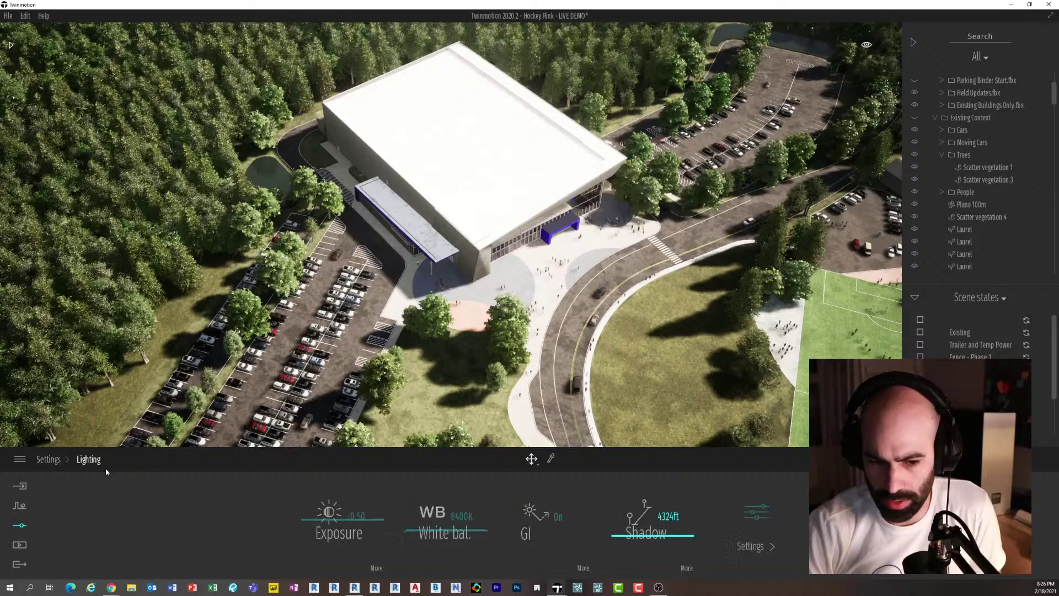
click(57, 462)
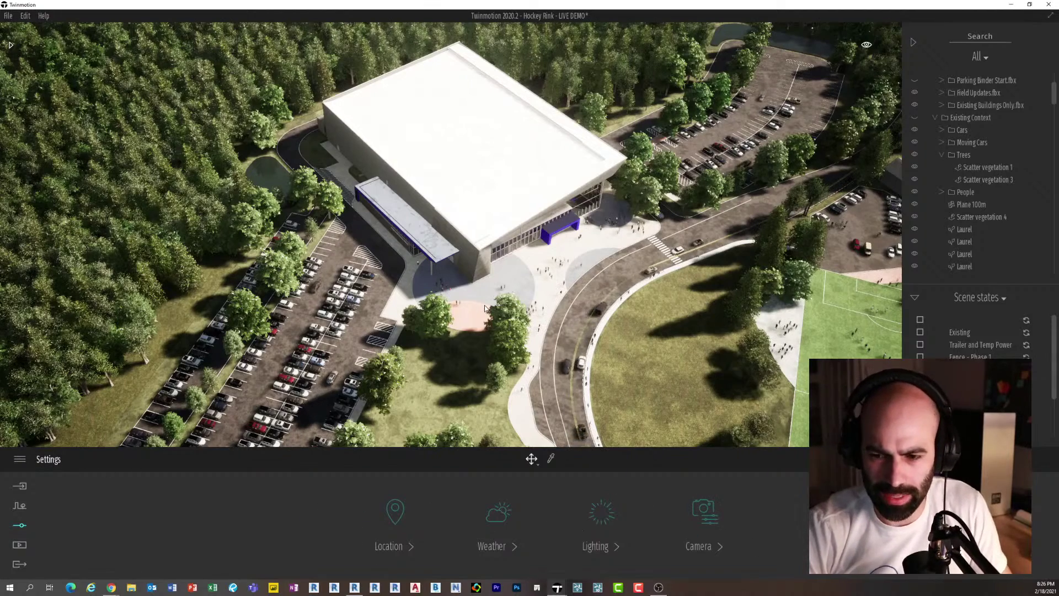
Look over the rink's front entrance, the curved access road and the parking lots on both sides of the building.
scroll(485, 310, down, 2)
scroll(485, 310, up, 2)
shift+middle_drag(485, 310, 530, 309)
scroll(527, 326, up, 5)
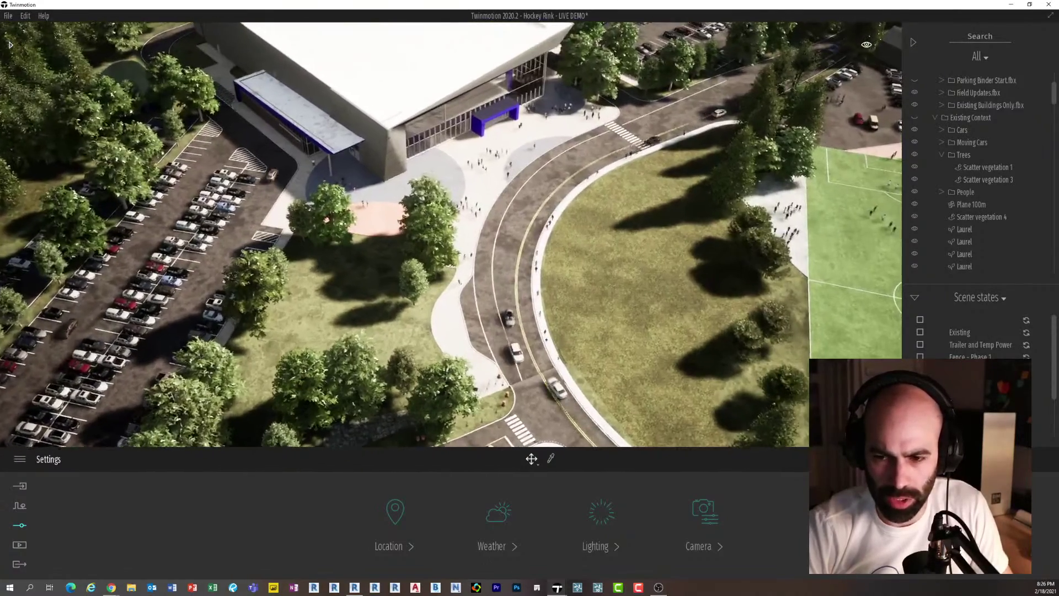
scroll(518, 310, down, 4)
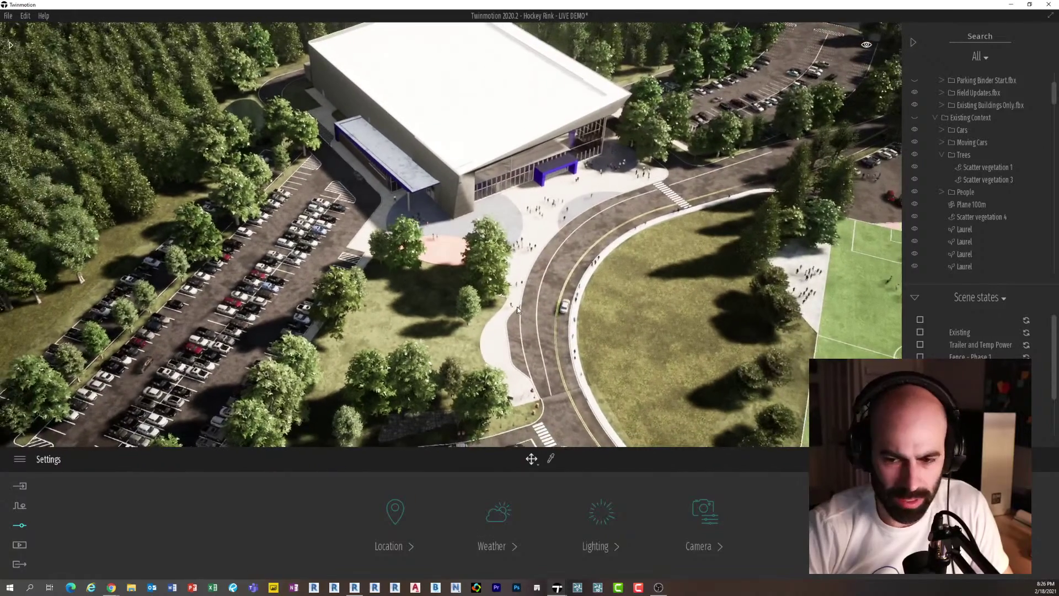
middle_drag(518, 310, 389, 287)
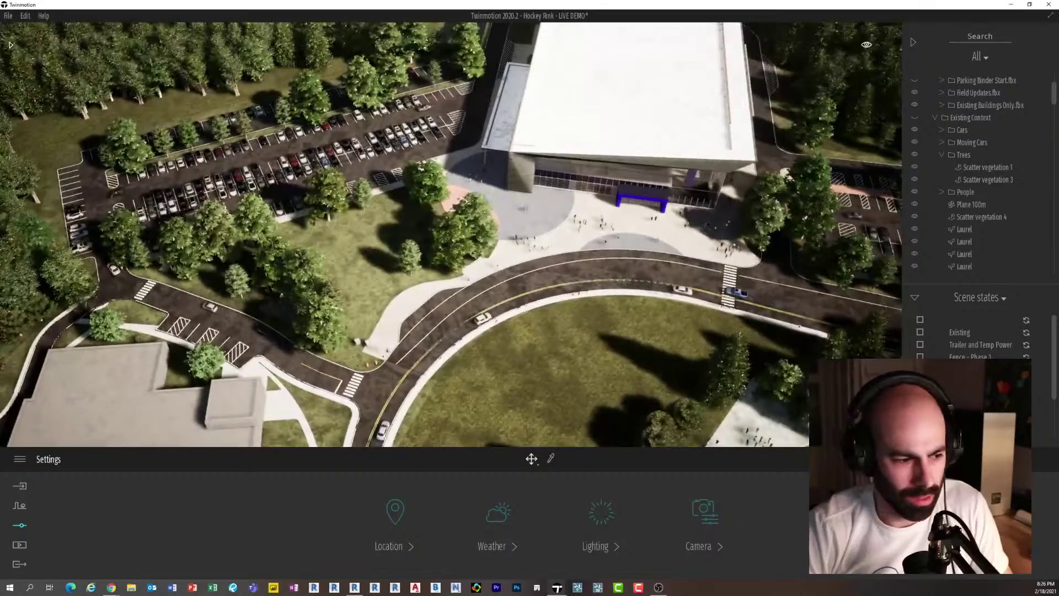
middle_drag(805, 264, 623, 252)
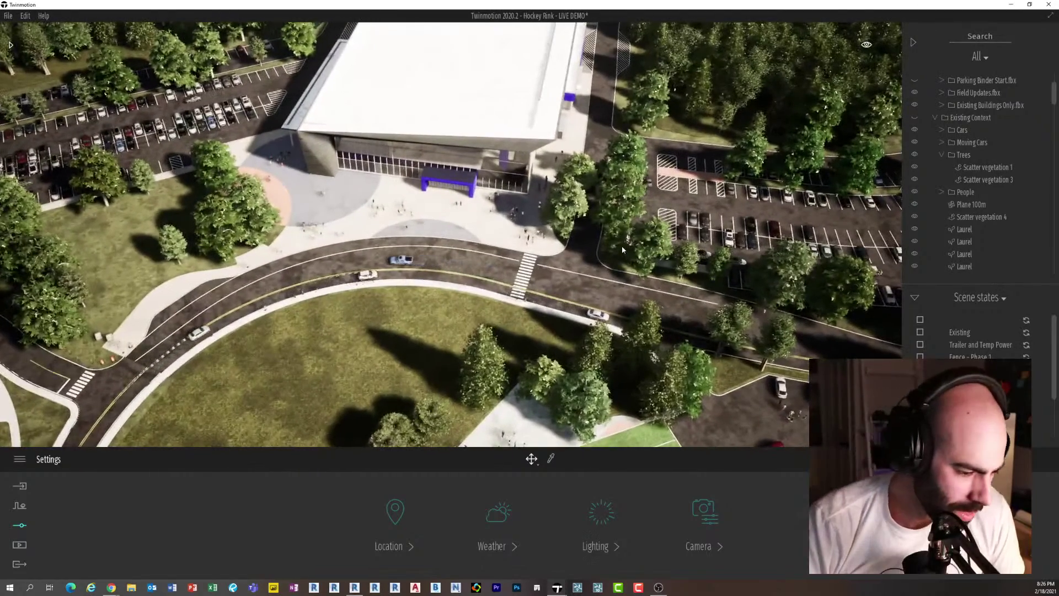